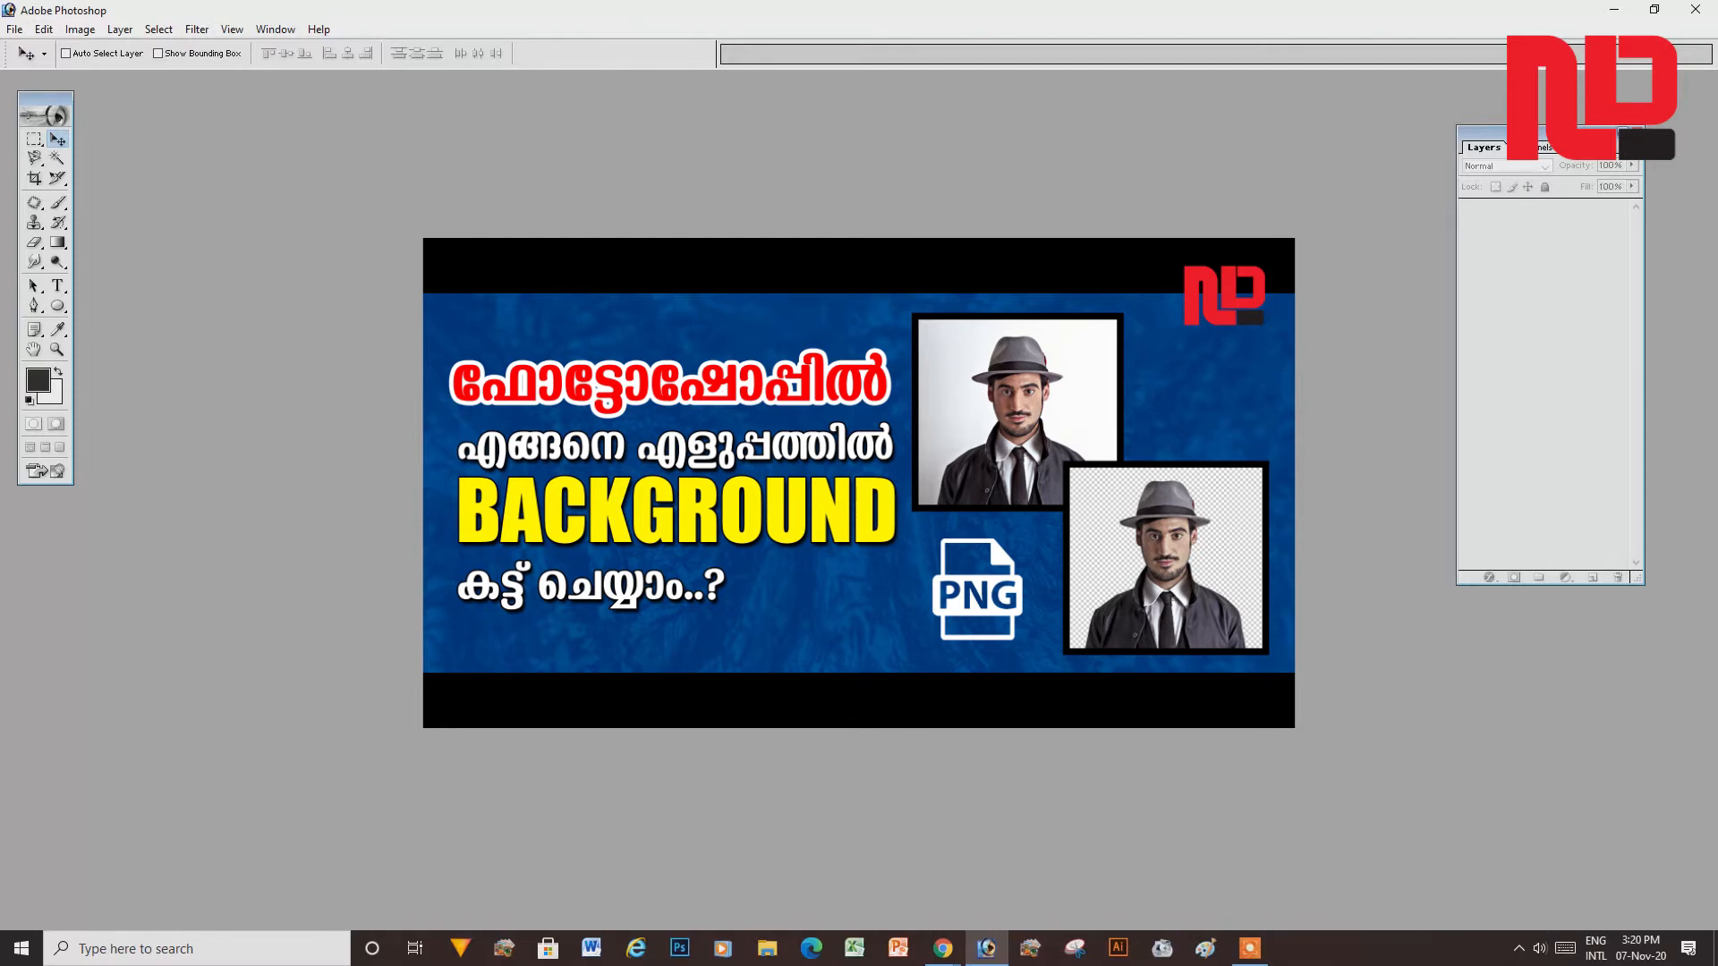
- Open the Mask image from the PIC folder and show it in full-screen view
{"action": "double_click", "coordinate": [654, 491]}
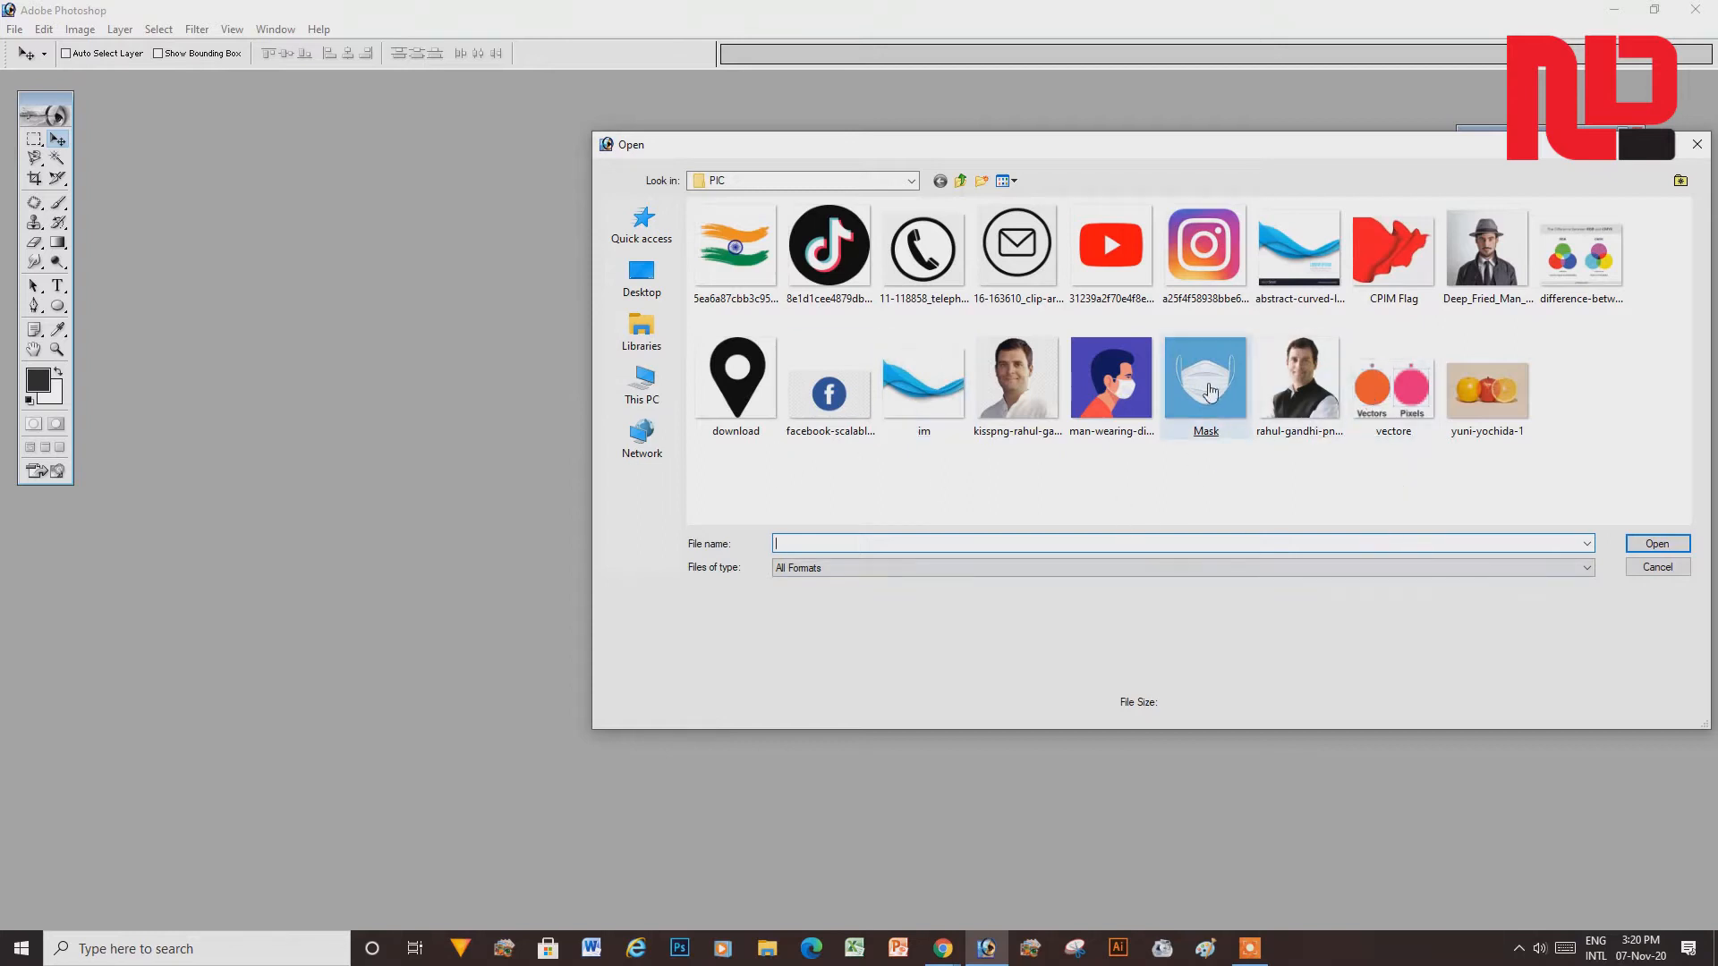
{"action": "double_click", "coordinate": [1206, 421]}
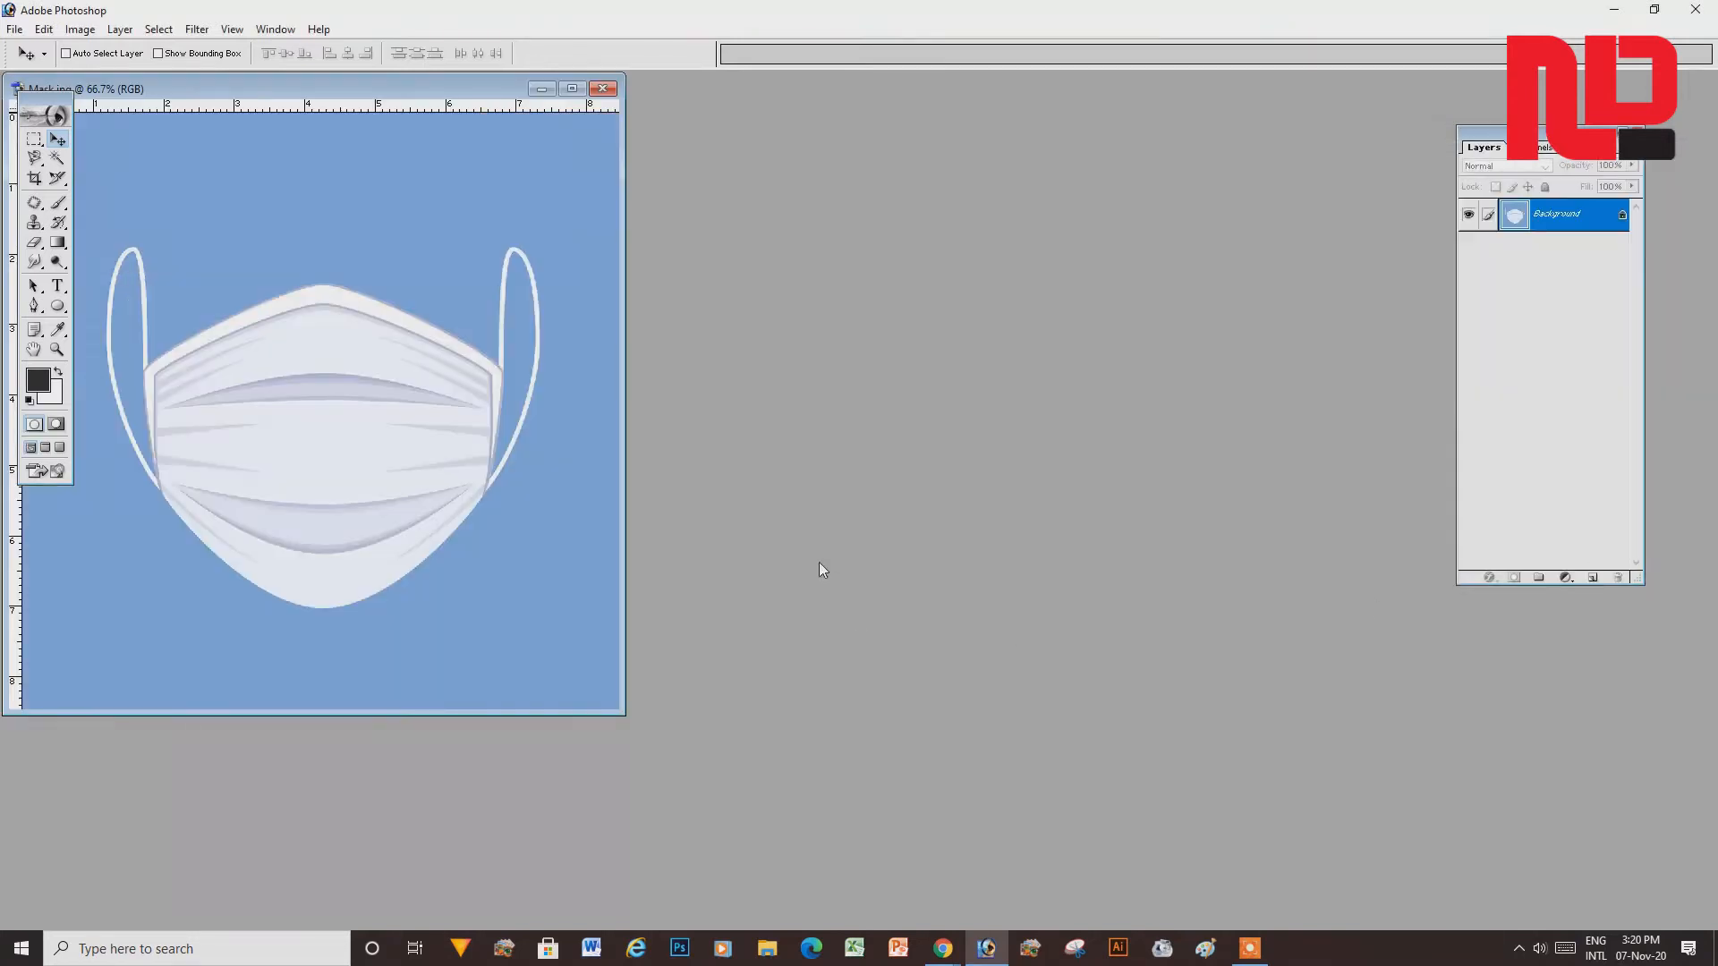
{"action": "key", "text": "f"}
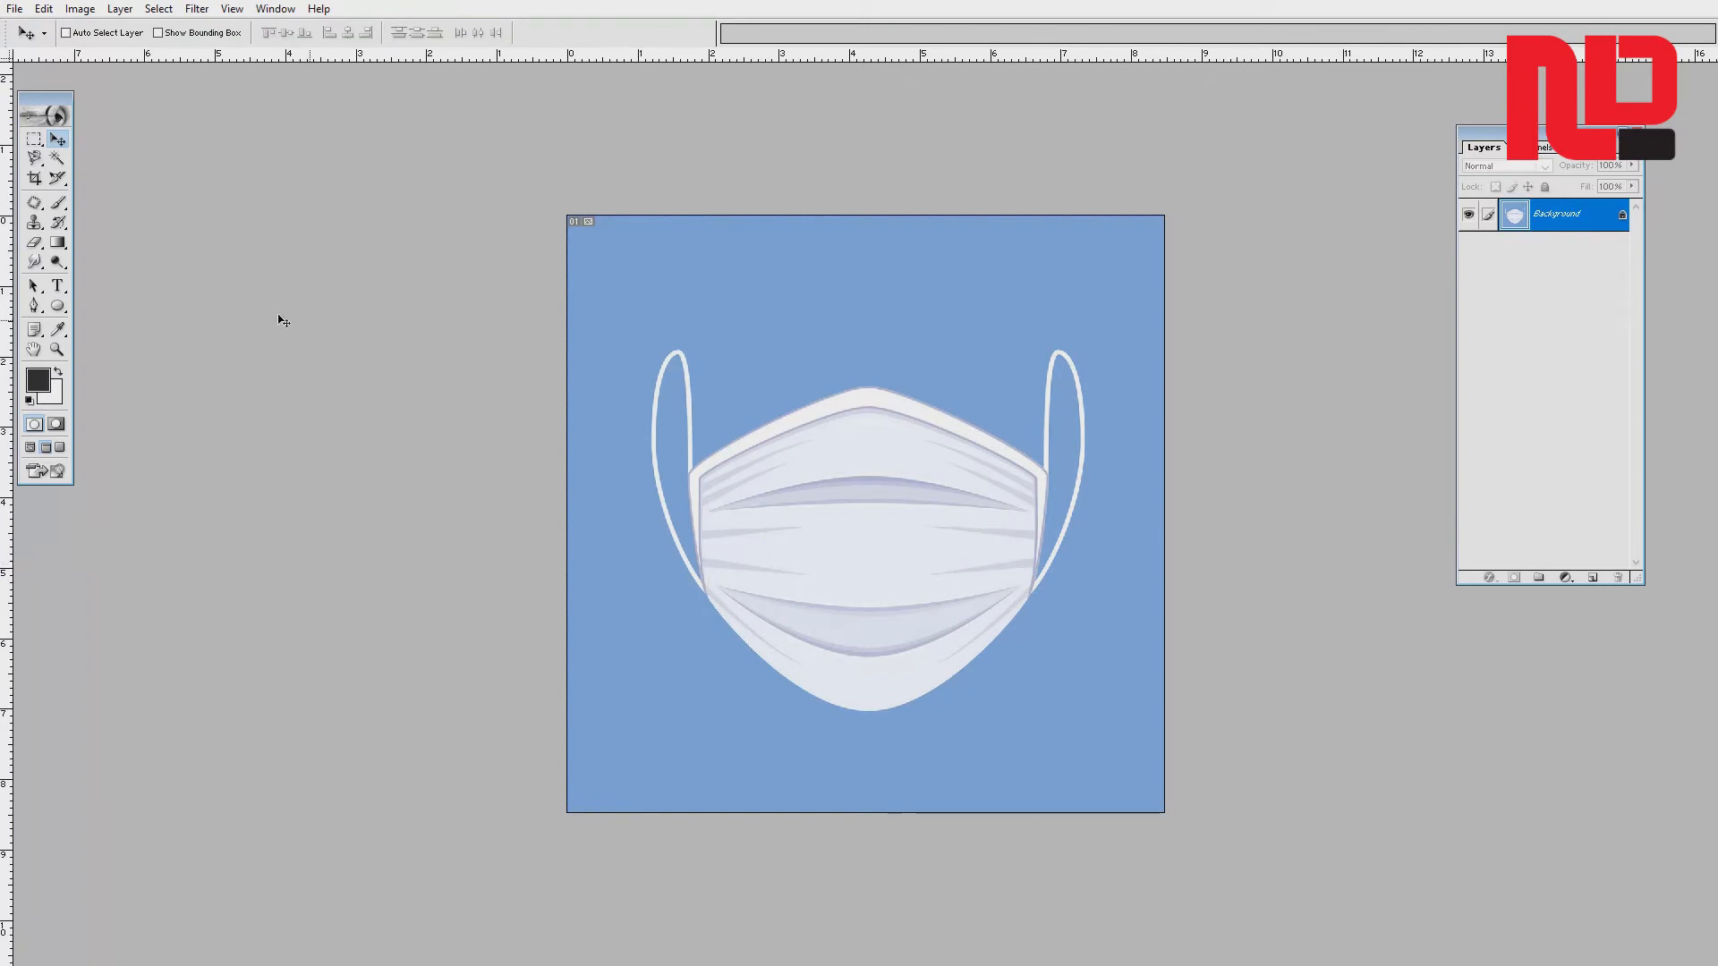
- Select the blue background, including both ear-loop interiors, with the Magic Wand and convert the Background layer into a regular layer
{"action": "left_click", "coordinate": [58, 158]}
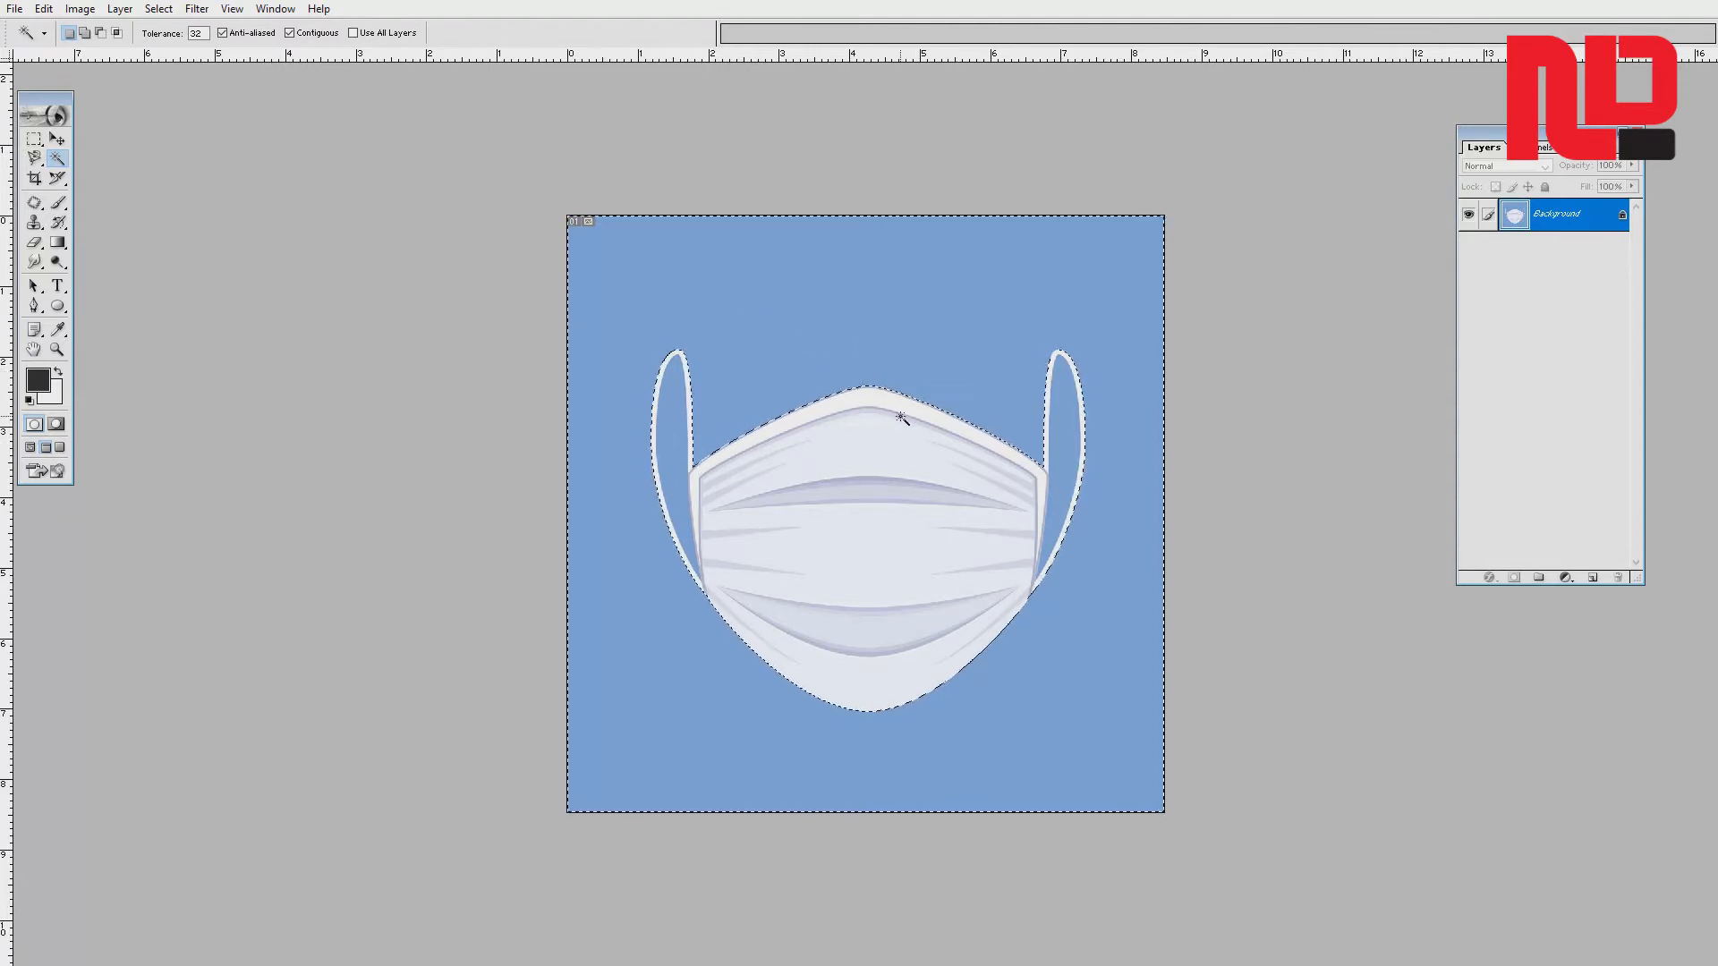
{"action": "key", "text": "shift"}
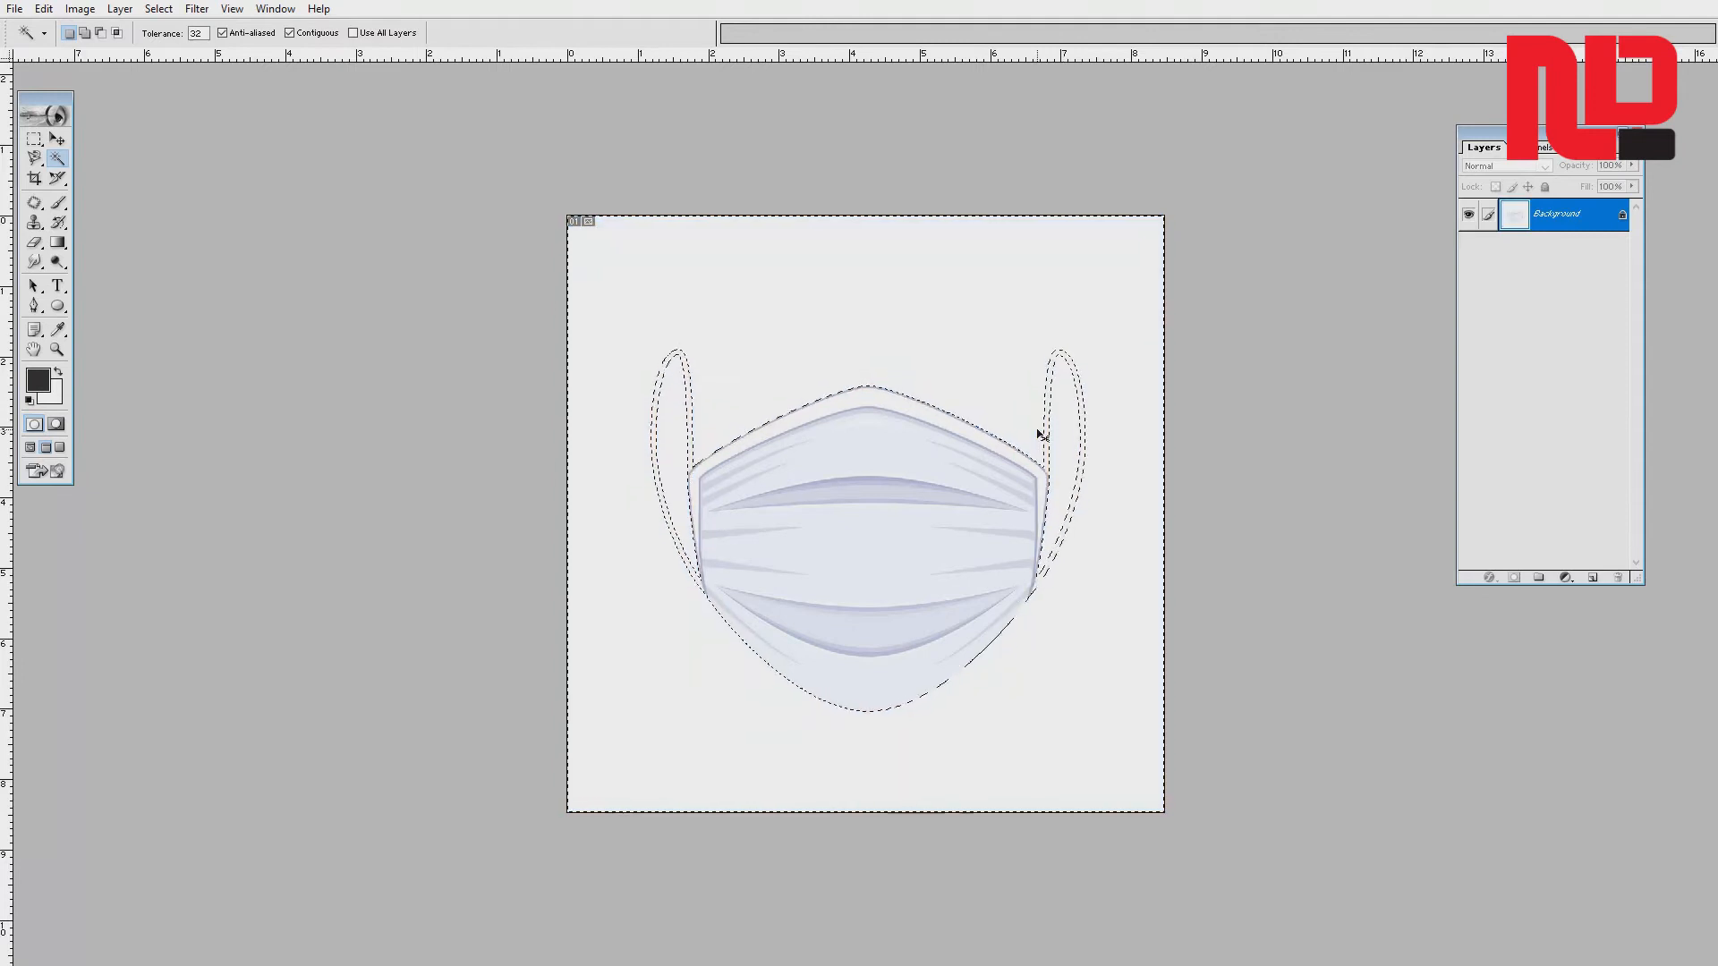
{"action": "double_click", "coordinate": [1596, 215]}
- Try deleting the selected blue background without feathering, and undo the deletion
{"action": "left_click", "coordinate": [984, 446]}
{"action": "key", "text": "Delete"}
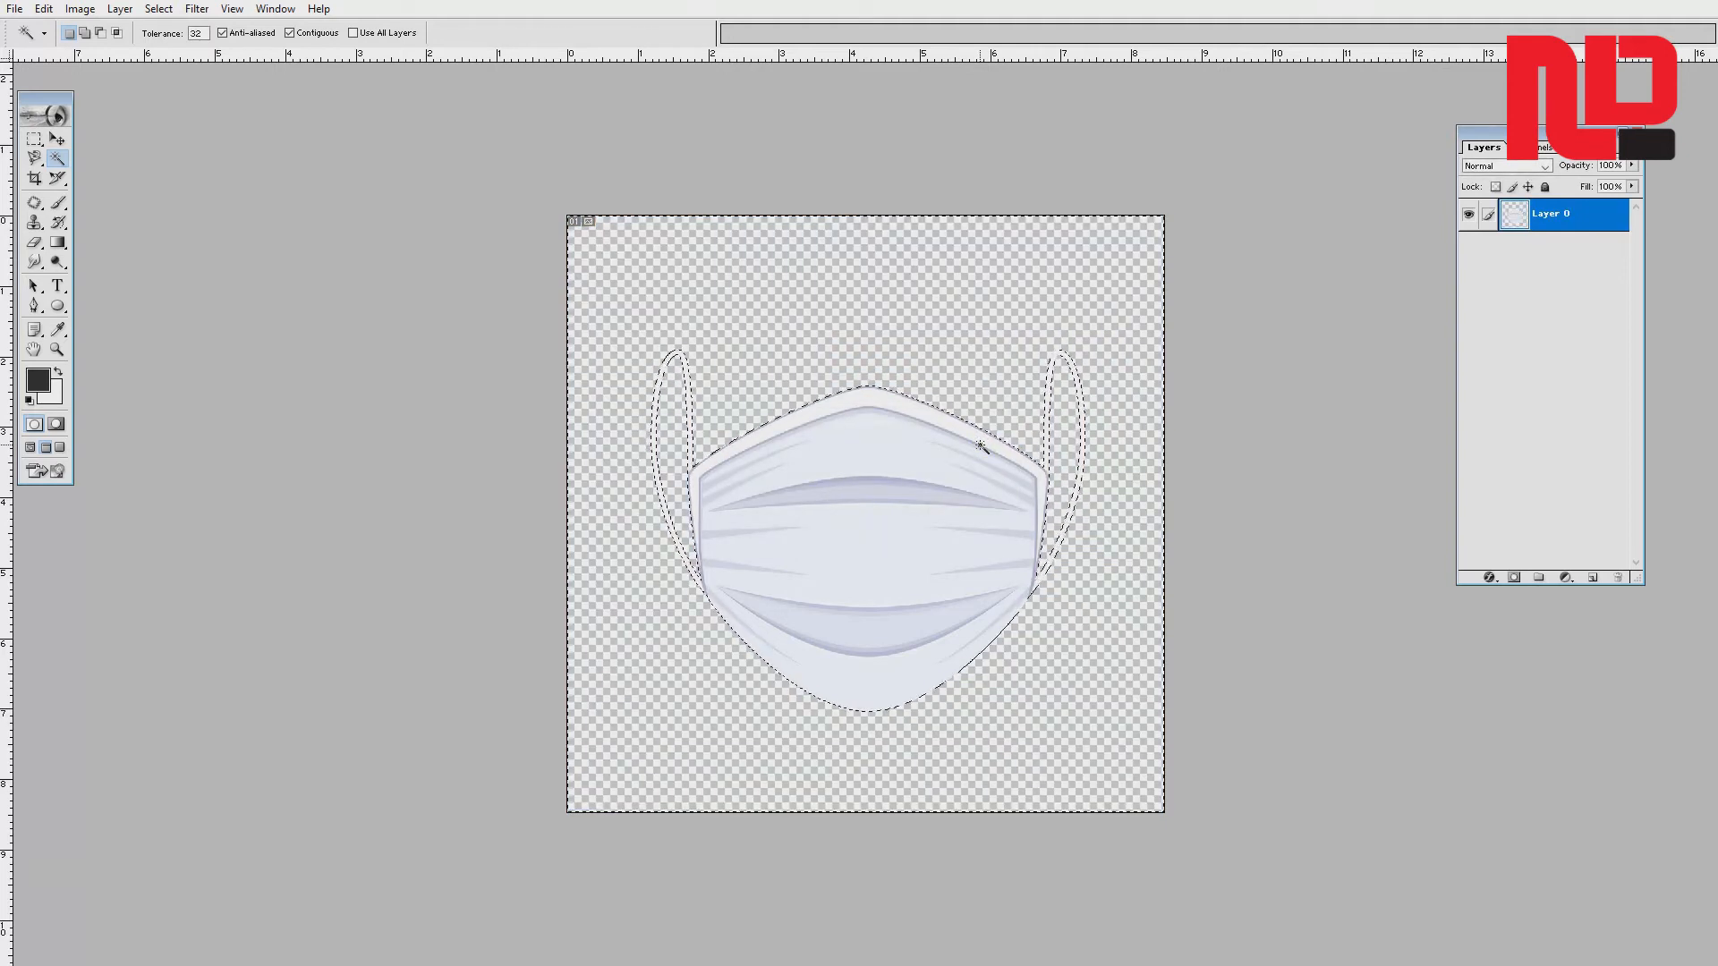
{"action": "key", "text": "ctrl+z"}
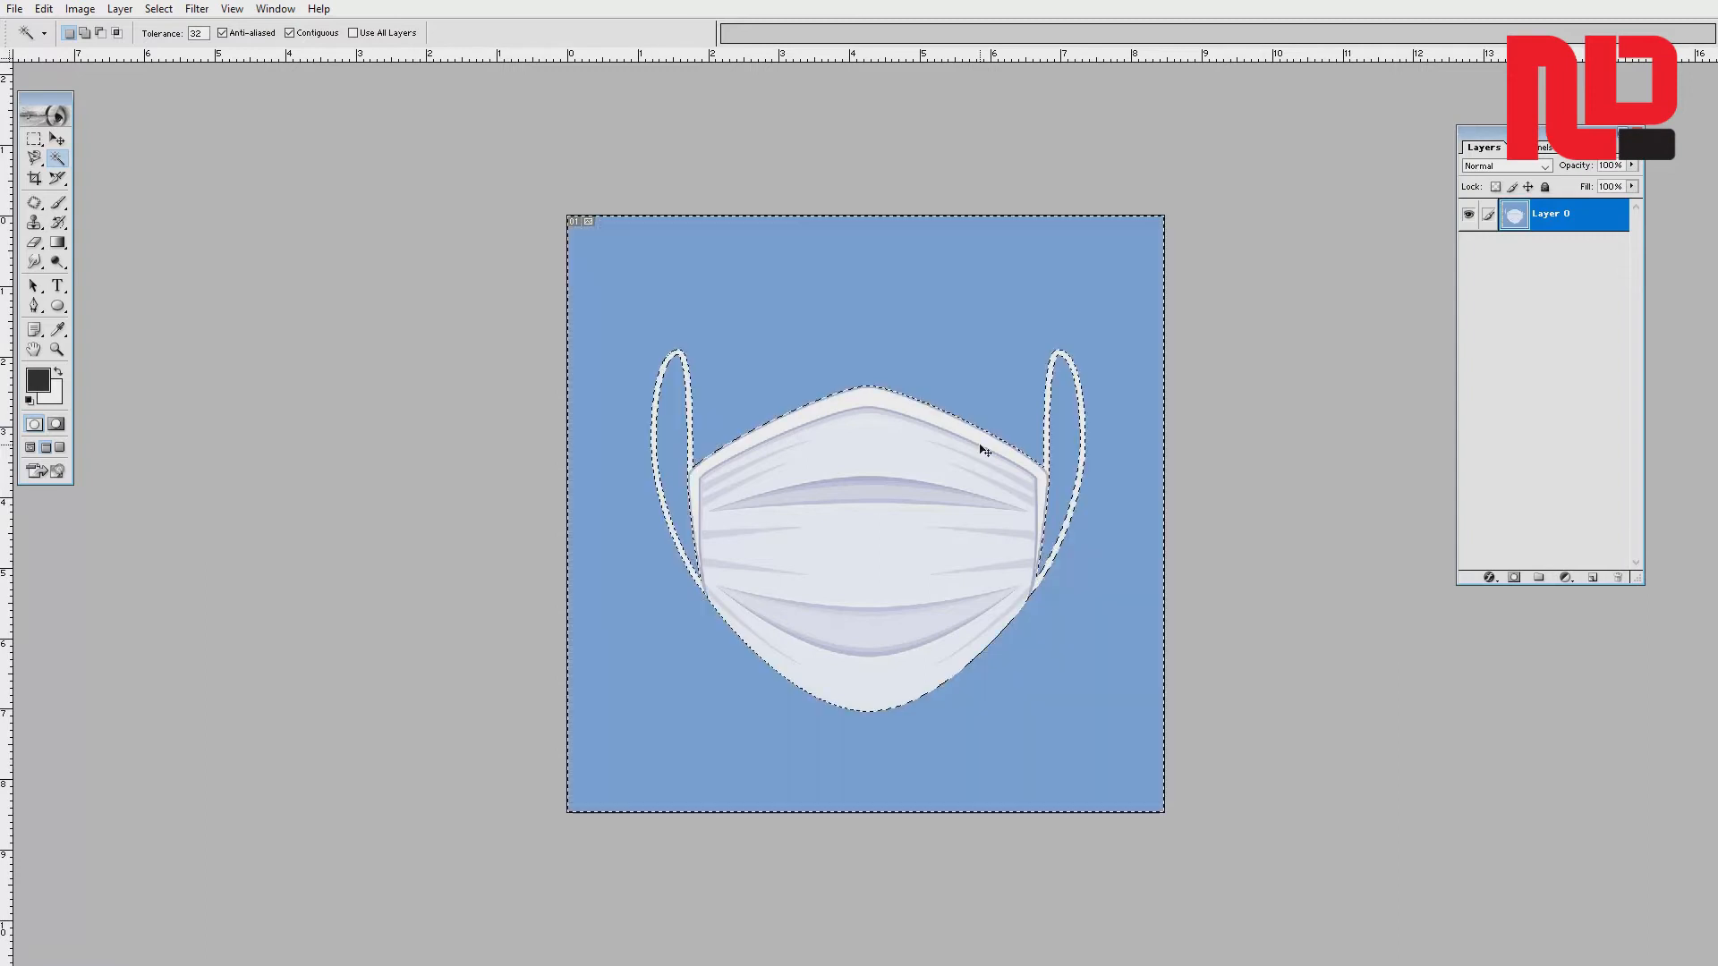
- Feather the blue background selection and delete it, checking the mask's upper edge up close without the selection outline
{"action": "right_click", "coordinate": [891, 432]}
{"action": "left_click", "coordinate": [952, 597]}
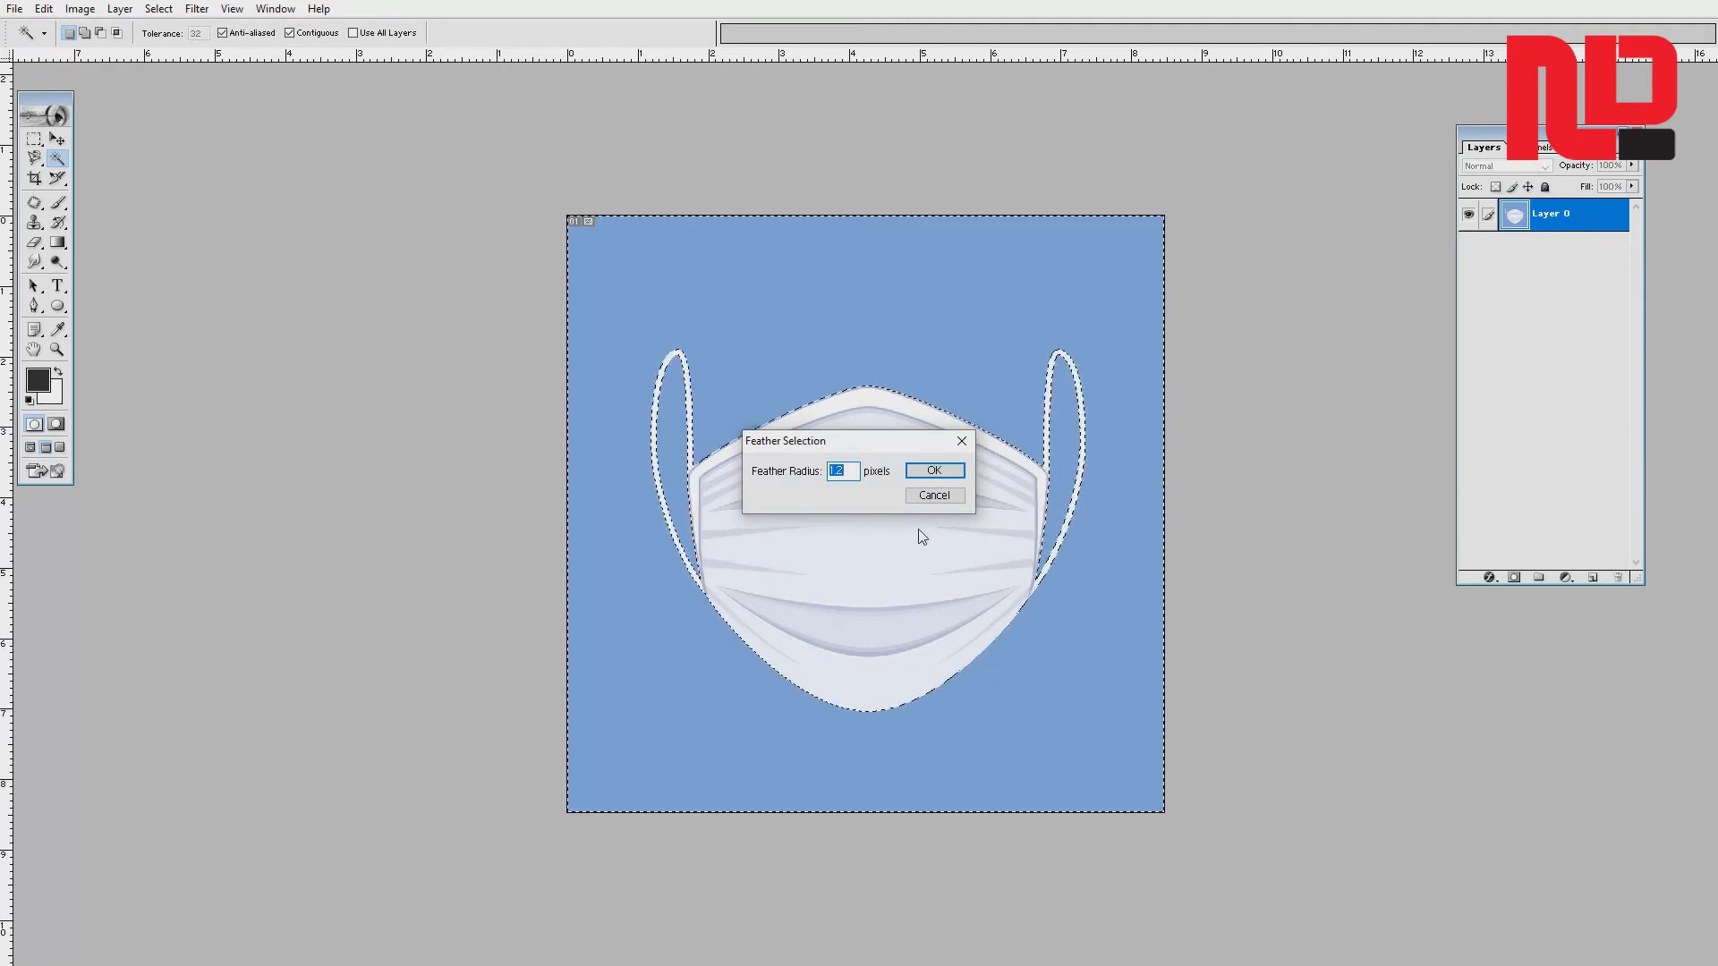
{"action": "type", "text": "1."}
{"action": "key", "text": "Return"}
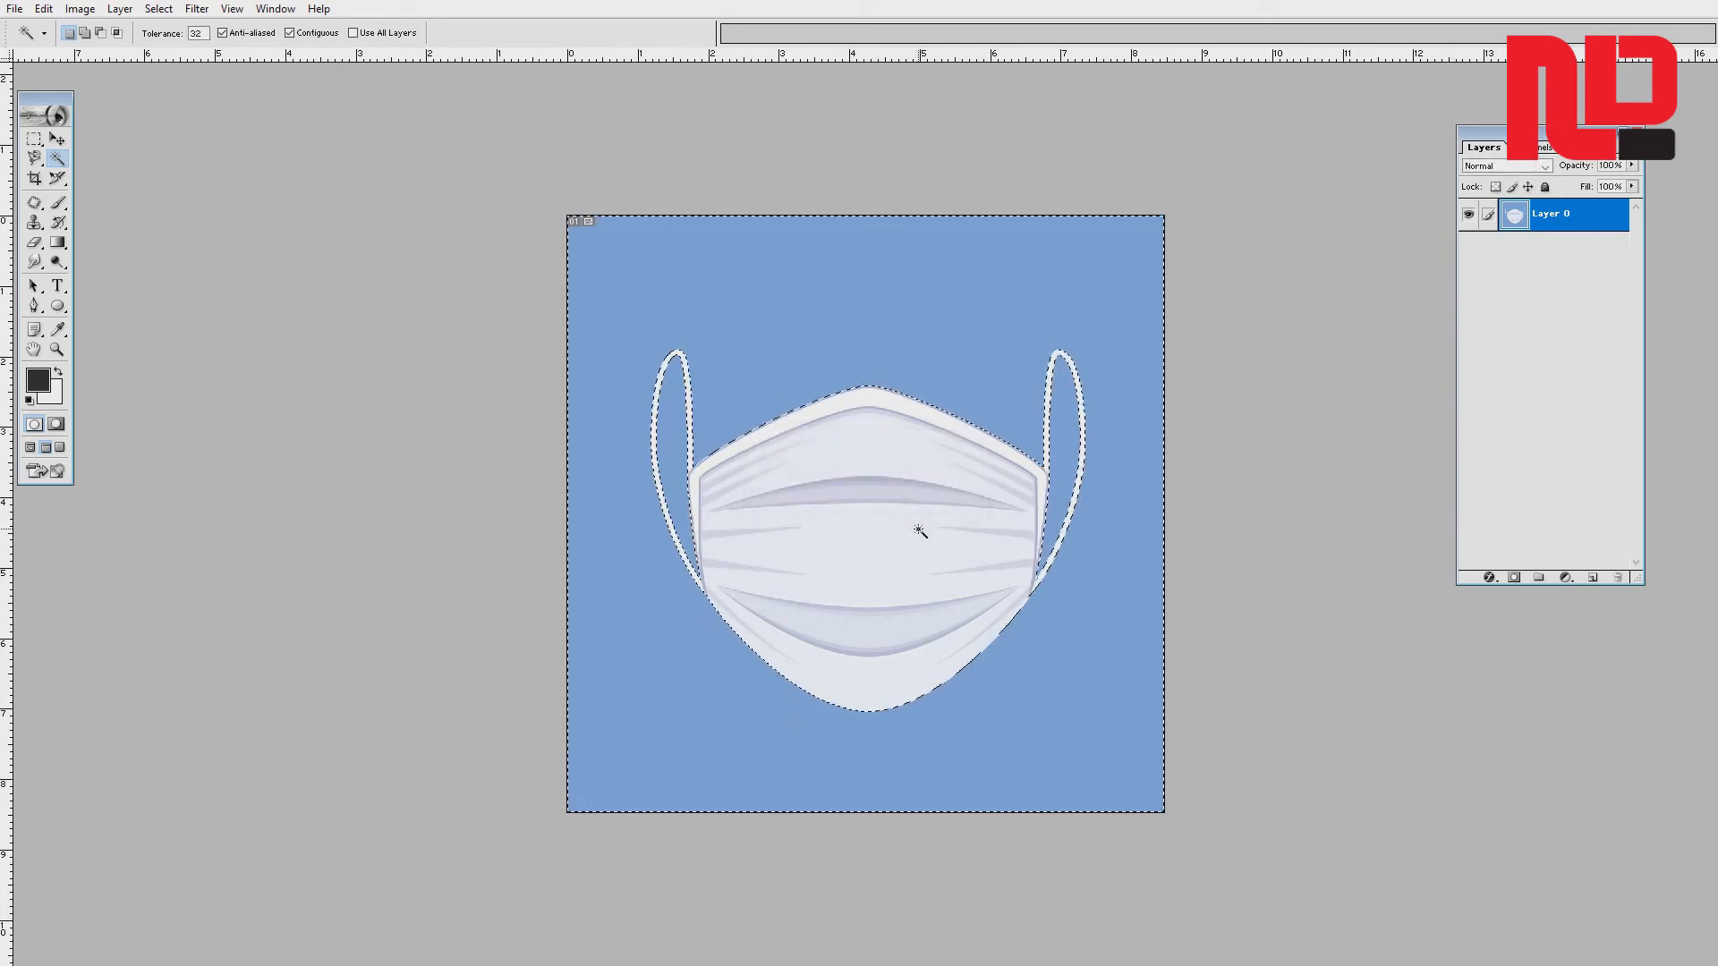
{"action": "key", "text": "Delete"}
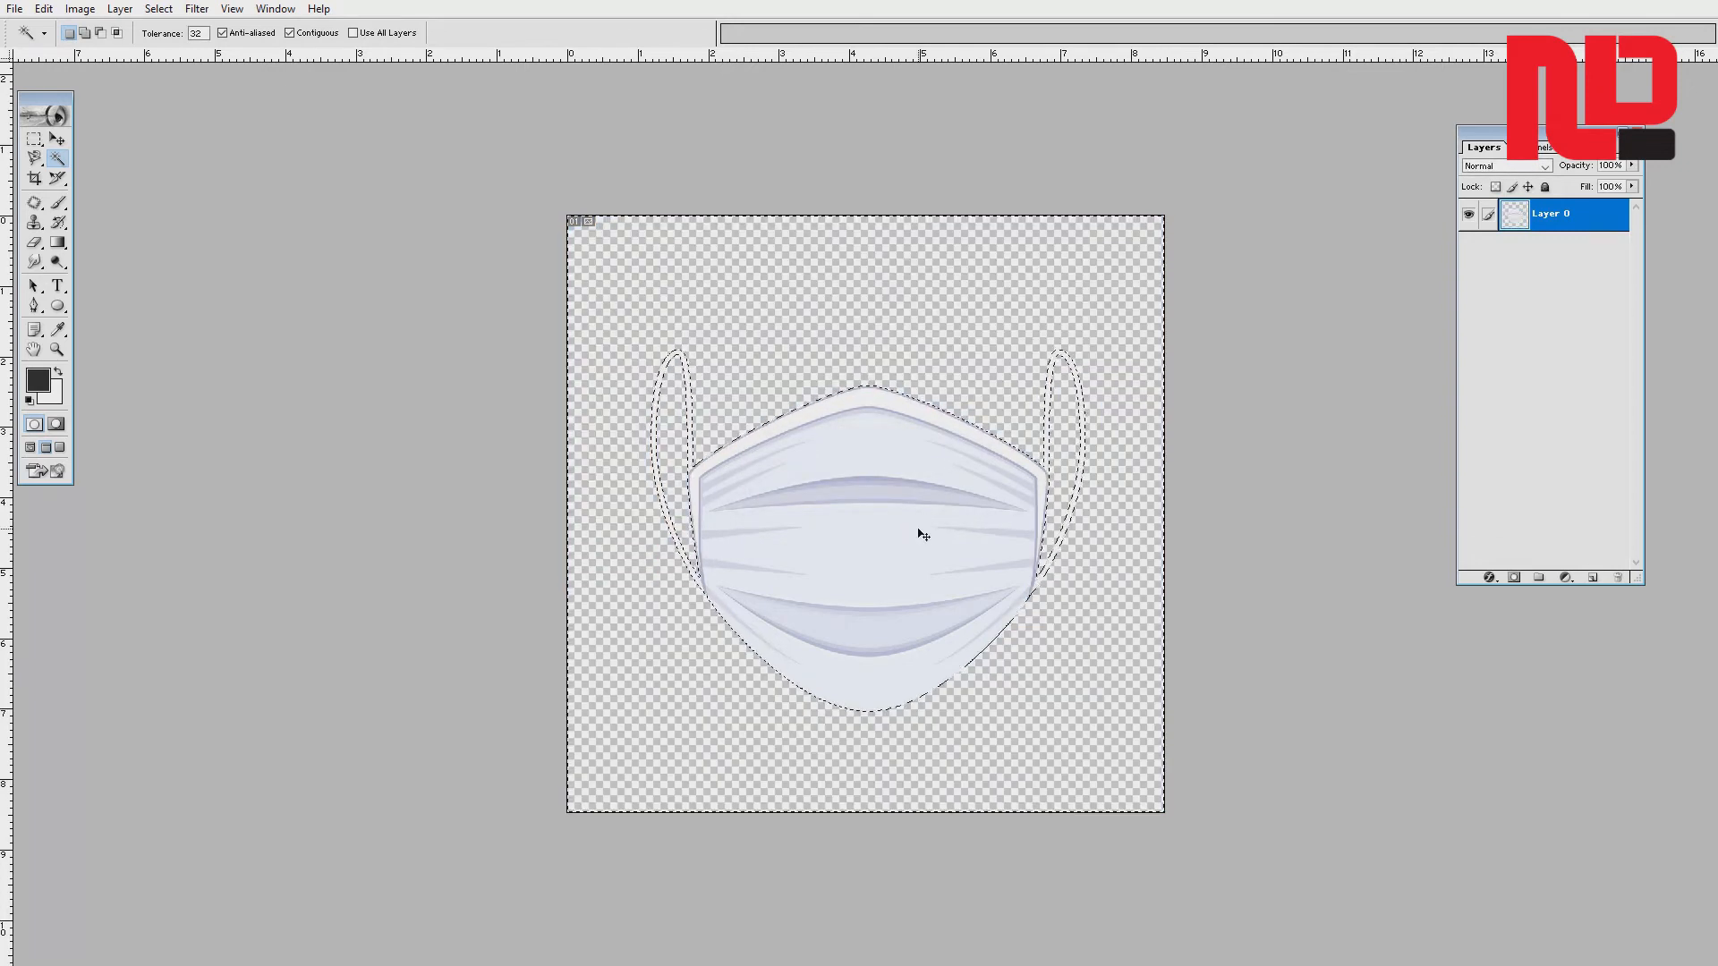
{"action": "key", "text": "ctrl+plus"}
{"action": "key", "text": "ctrl+plus"}
{"action": "key", "text": "ctrl+plus"}
{"action": "key", "text": "ctrl+plus"}
{"action": "scroll", "coordinate": [976, 336], "scroll_direction": "up", "scroll_amount": 3}
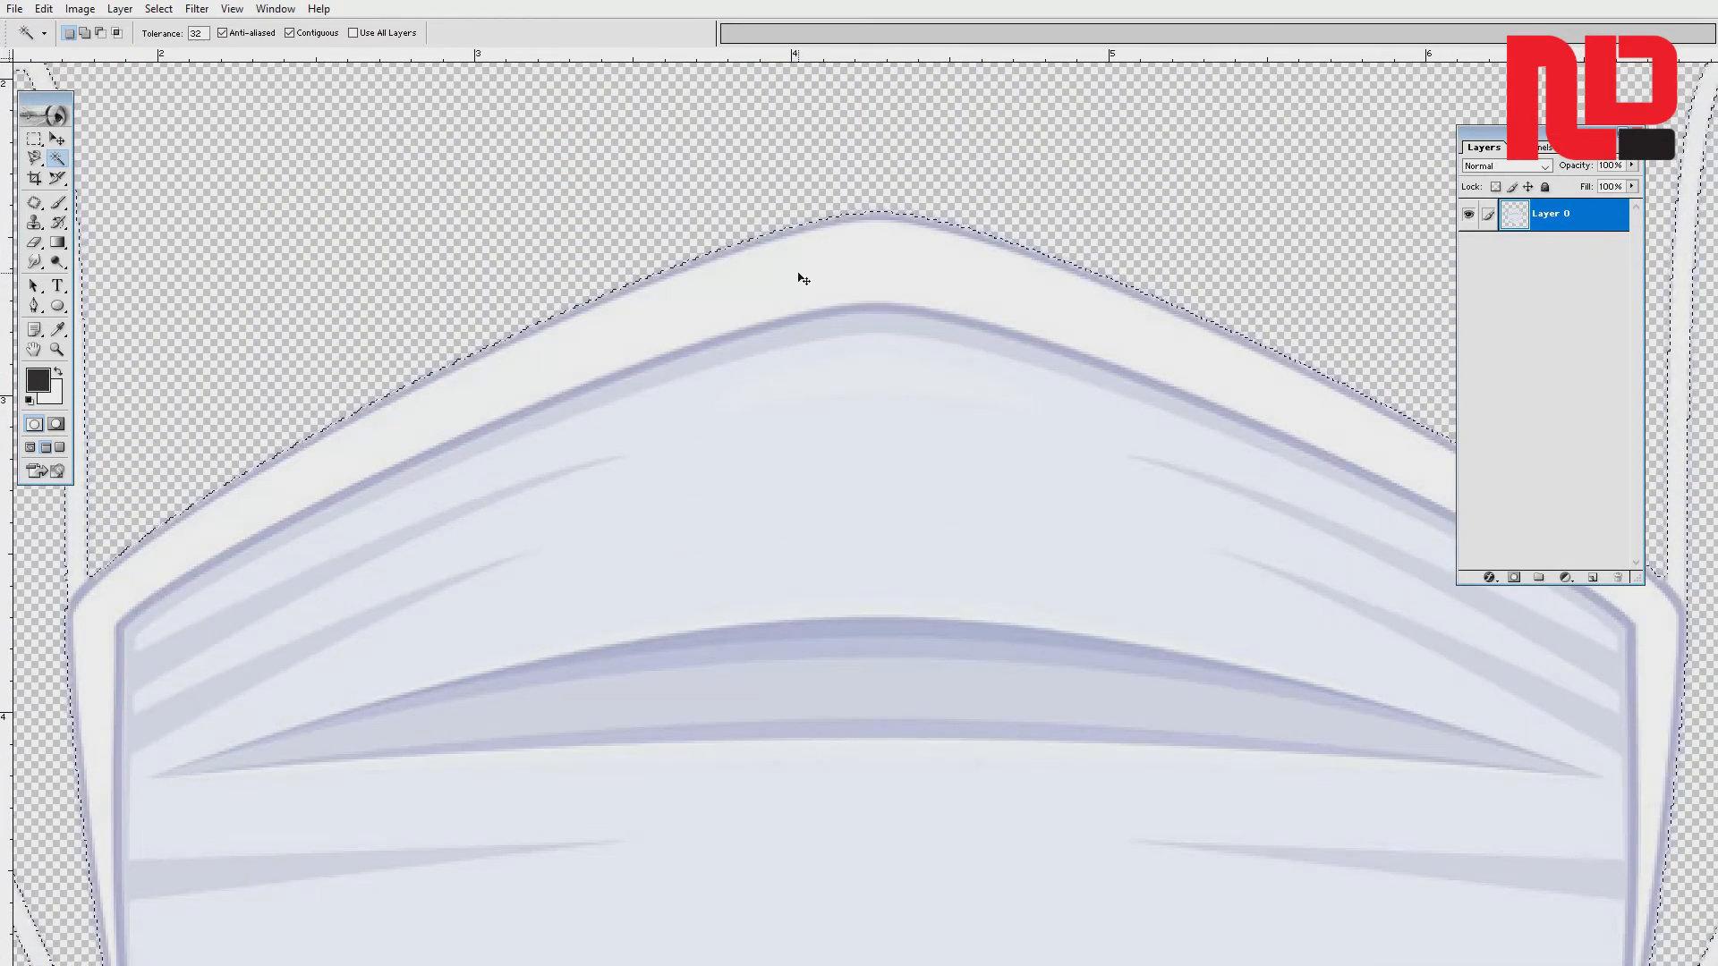
{"action": "key", "text": "ctrl+d"}
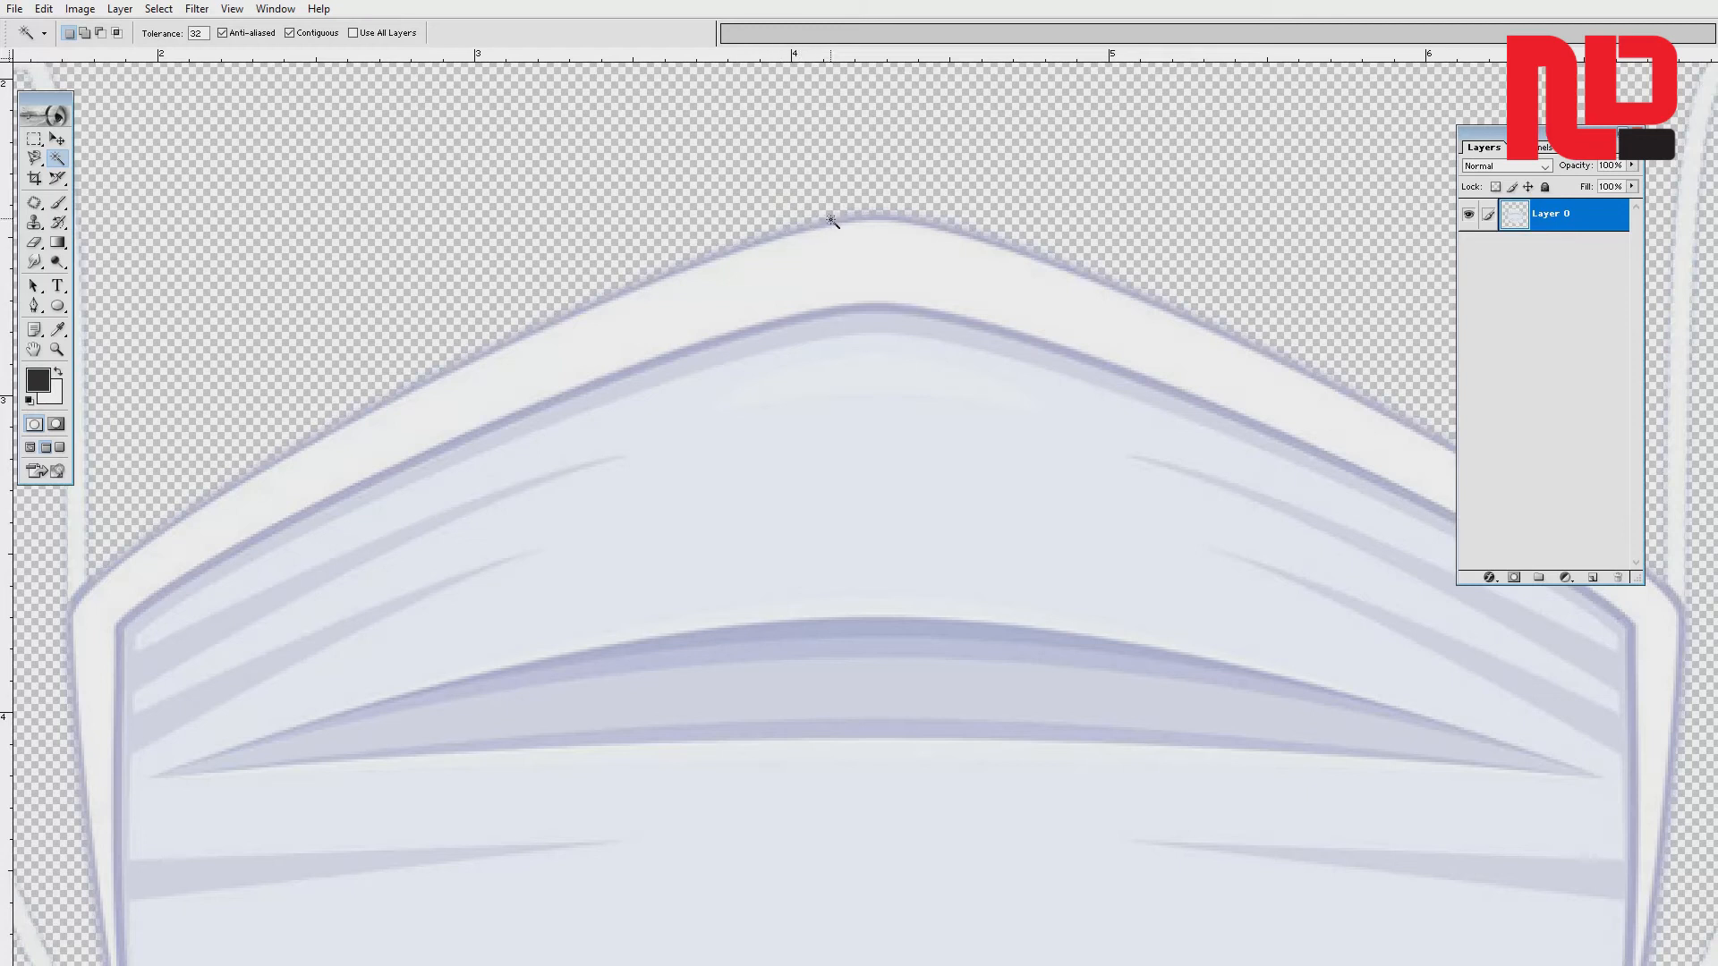
- Undo the feathered deletion and try removing the blue area outside the mask with an unfeathered Magic Wand selection
{"action": "key", "text": "ctrl+z"}
{"action": "left_click", "coordinate": [804, 195]}
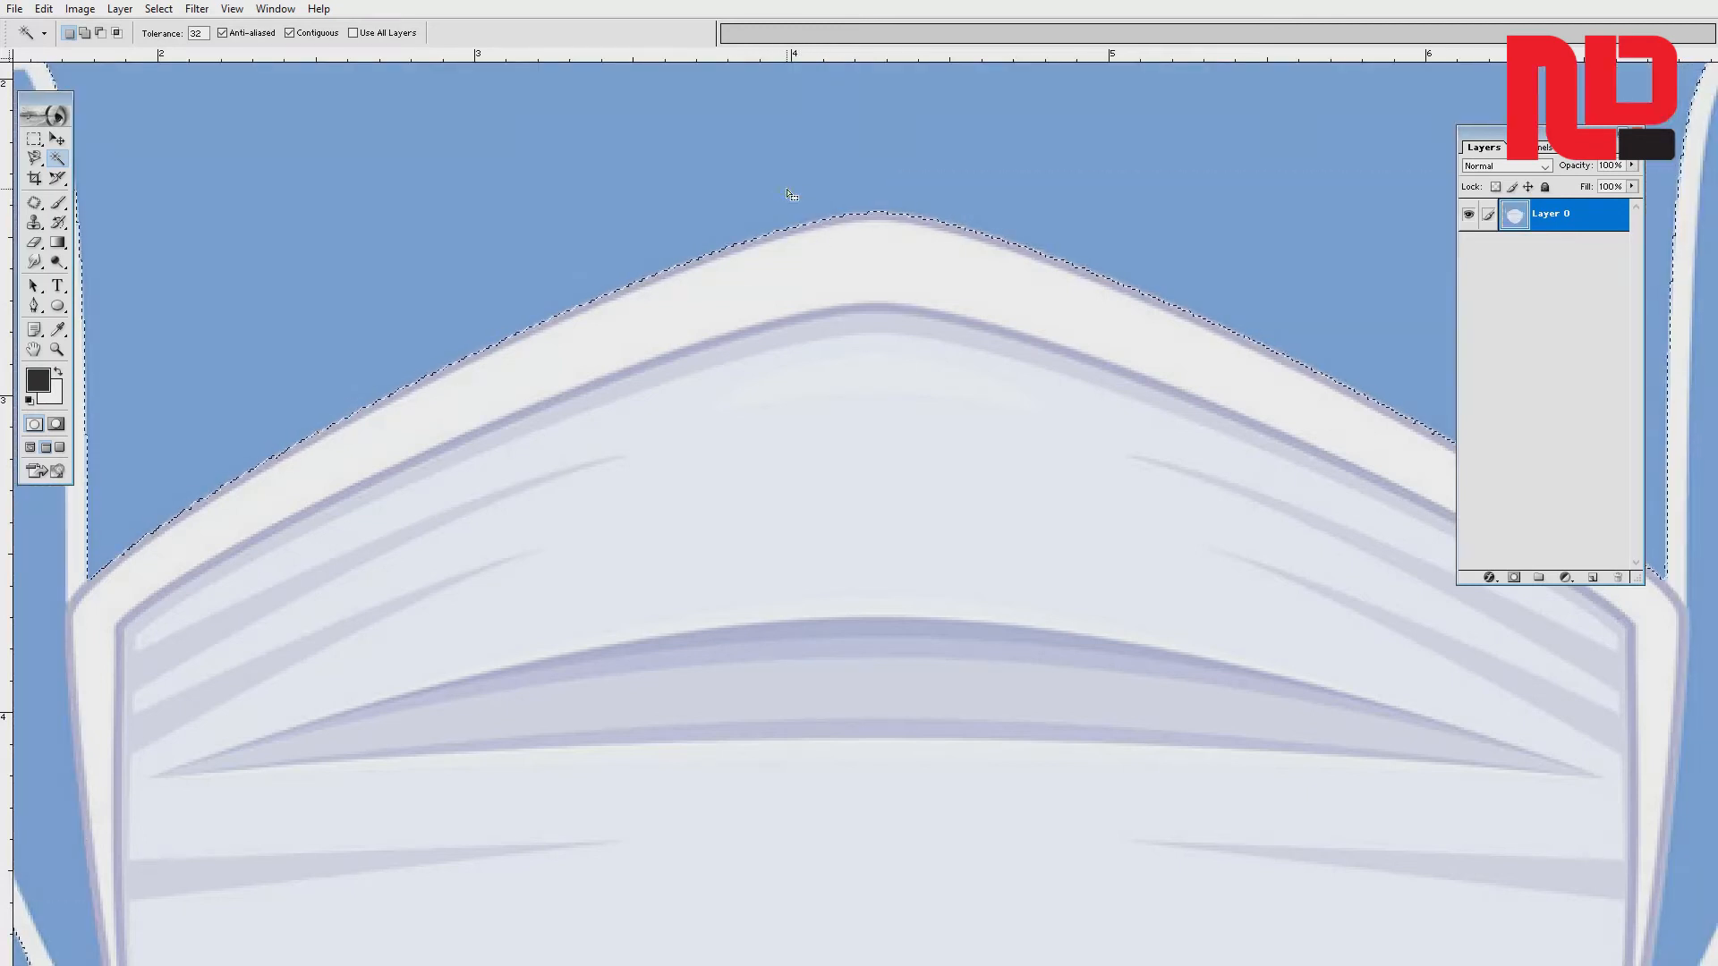
{"action": "key", "text": "Delete"}
{"action": "scroll", "coordinate": [677, 236], "scroll_direction": "up", "scroll_amount": 1}
{"action": "left_click", "coordinate": [672, 234]}
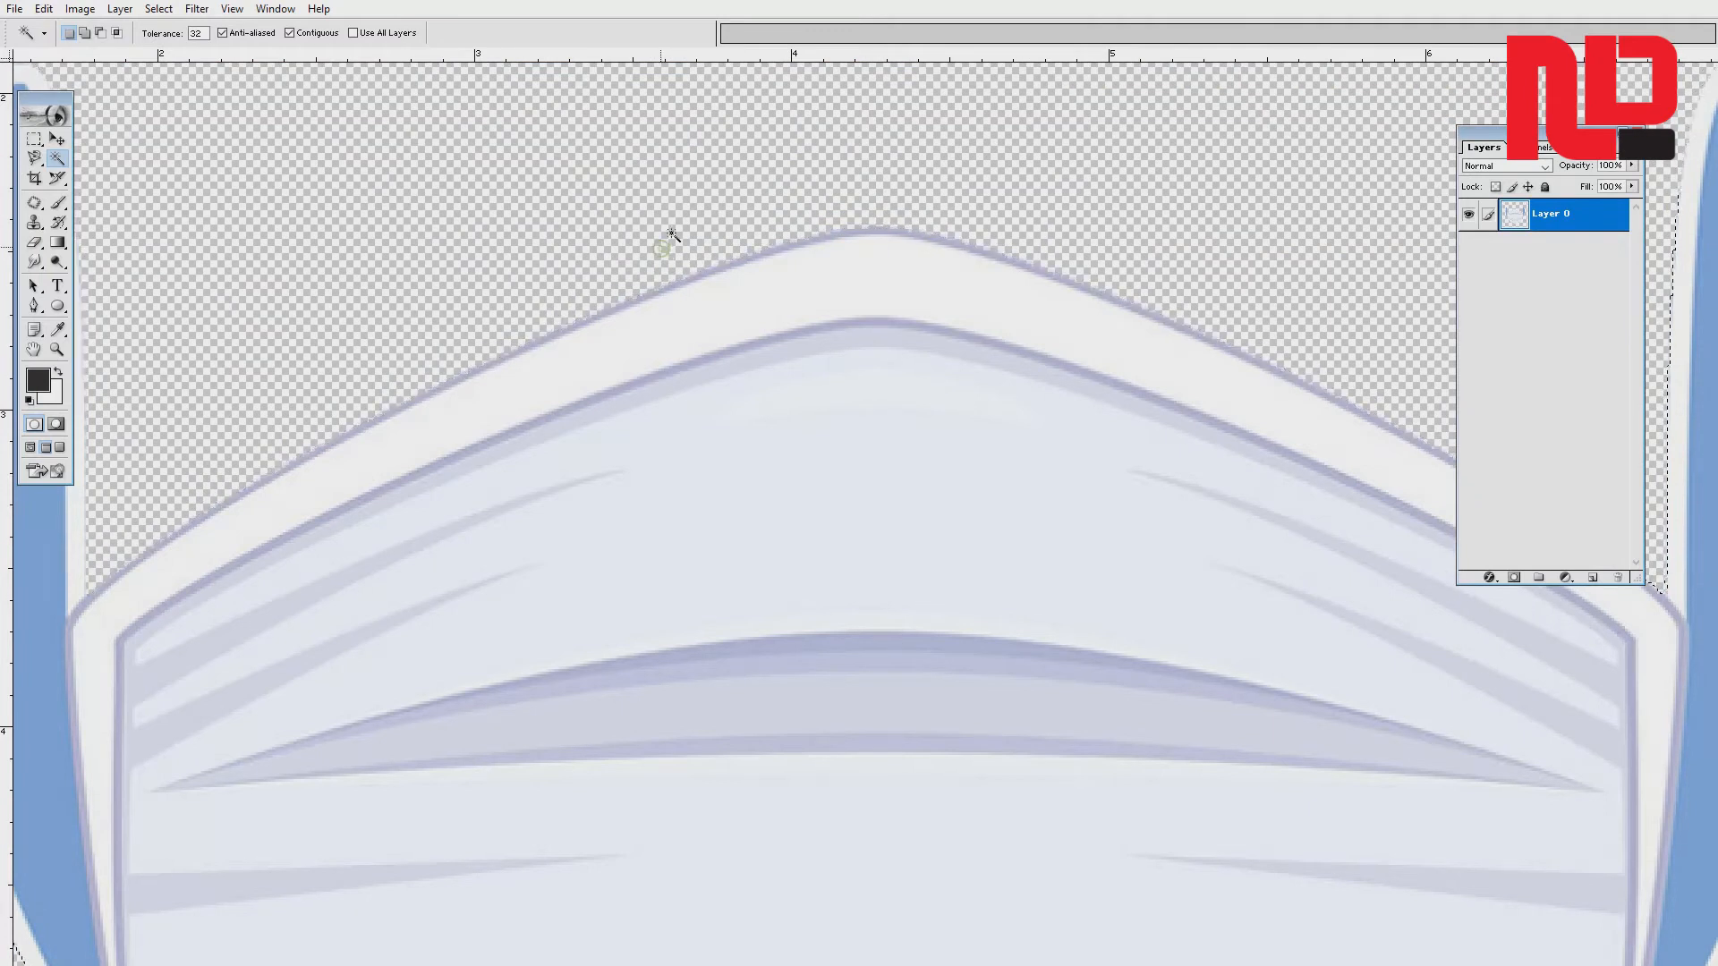
{"action": "key", "text": "ctrl+plus"}
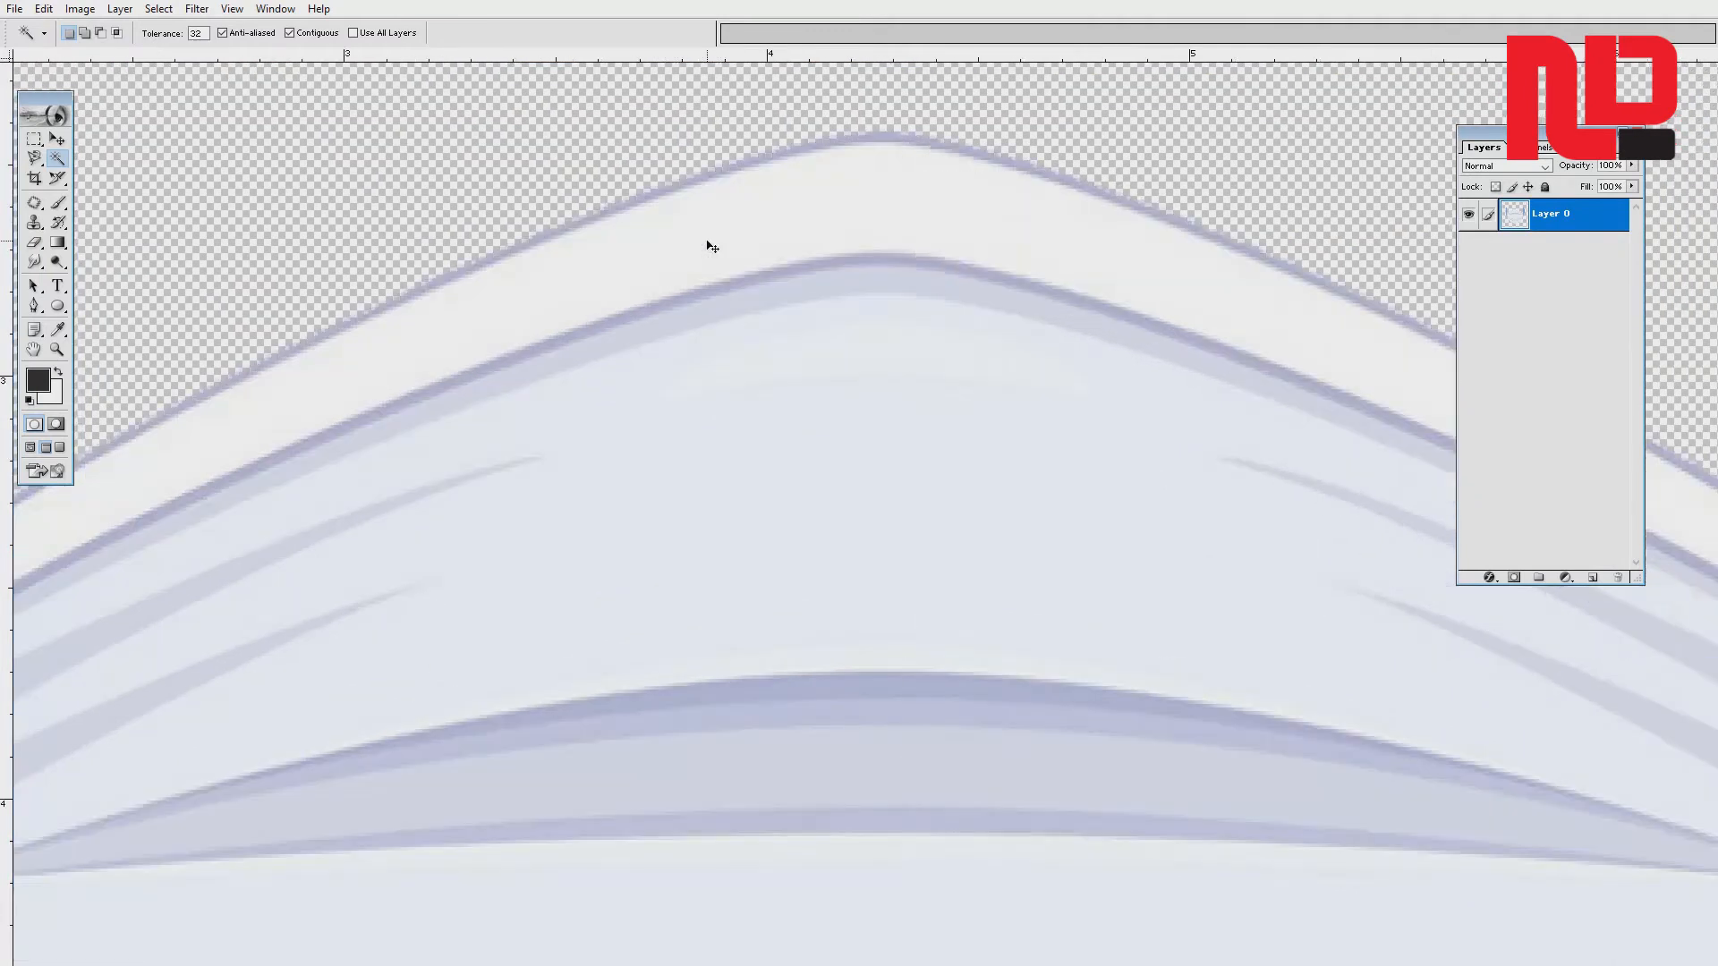
- Feather the selected blue area around the mask by 1.2 pixels, delete it and deselect
{"action": "left_click", "coordinate": [641, 154]}
{"action": "right_click", "coordinate": [638, 150]}
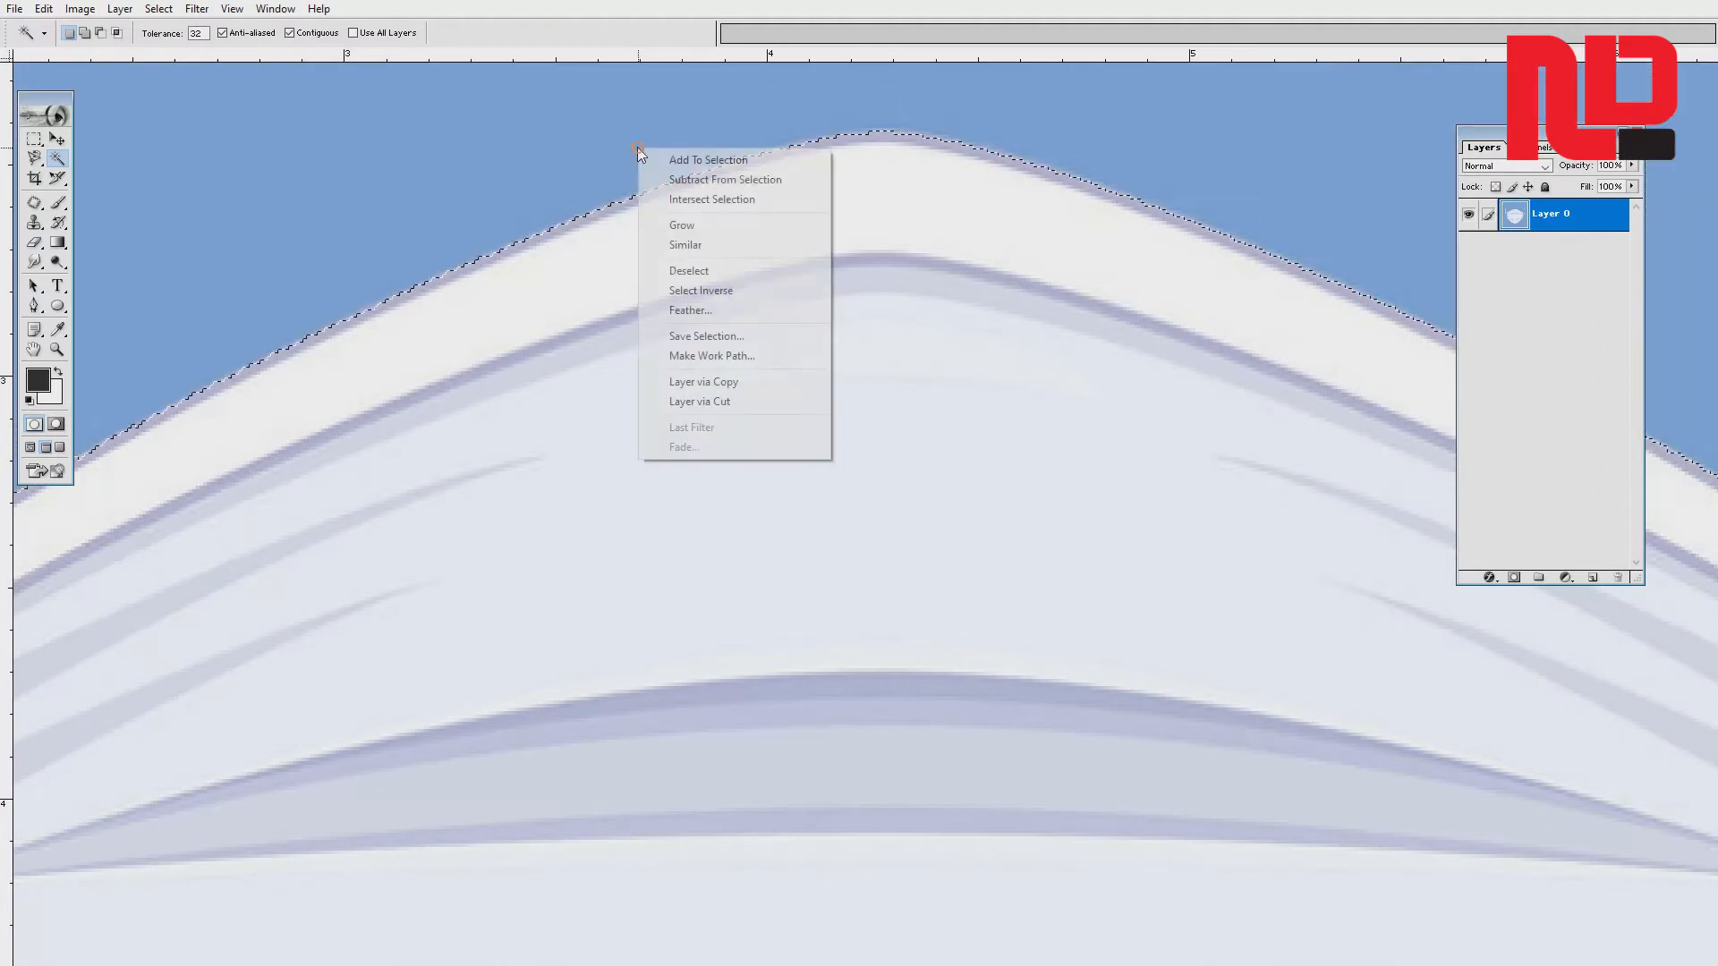
{"action": "left_click", "coordinate": [690, 310]}
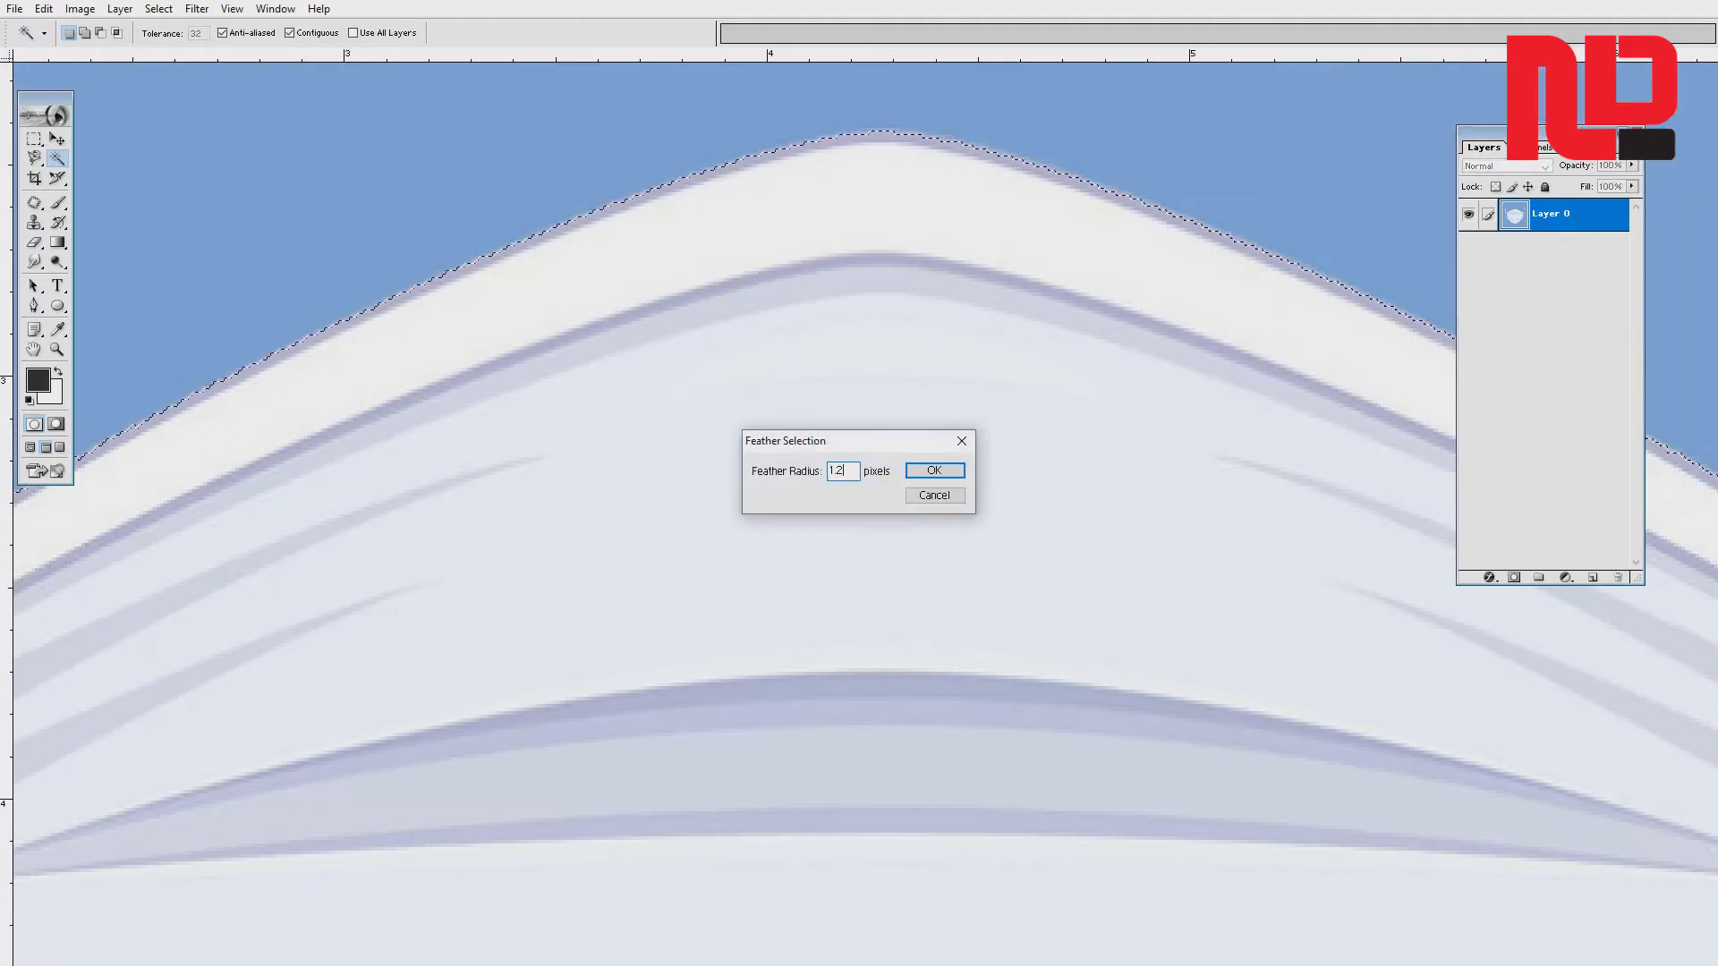
{"action": "key", "text": "Return"}
{"action": "key", "text": "Delete"}
{"action": "key", "text": "ctrl+d"}
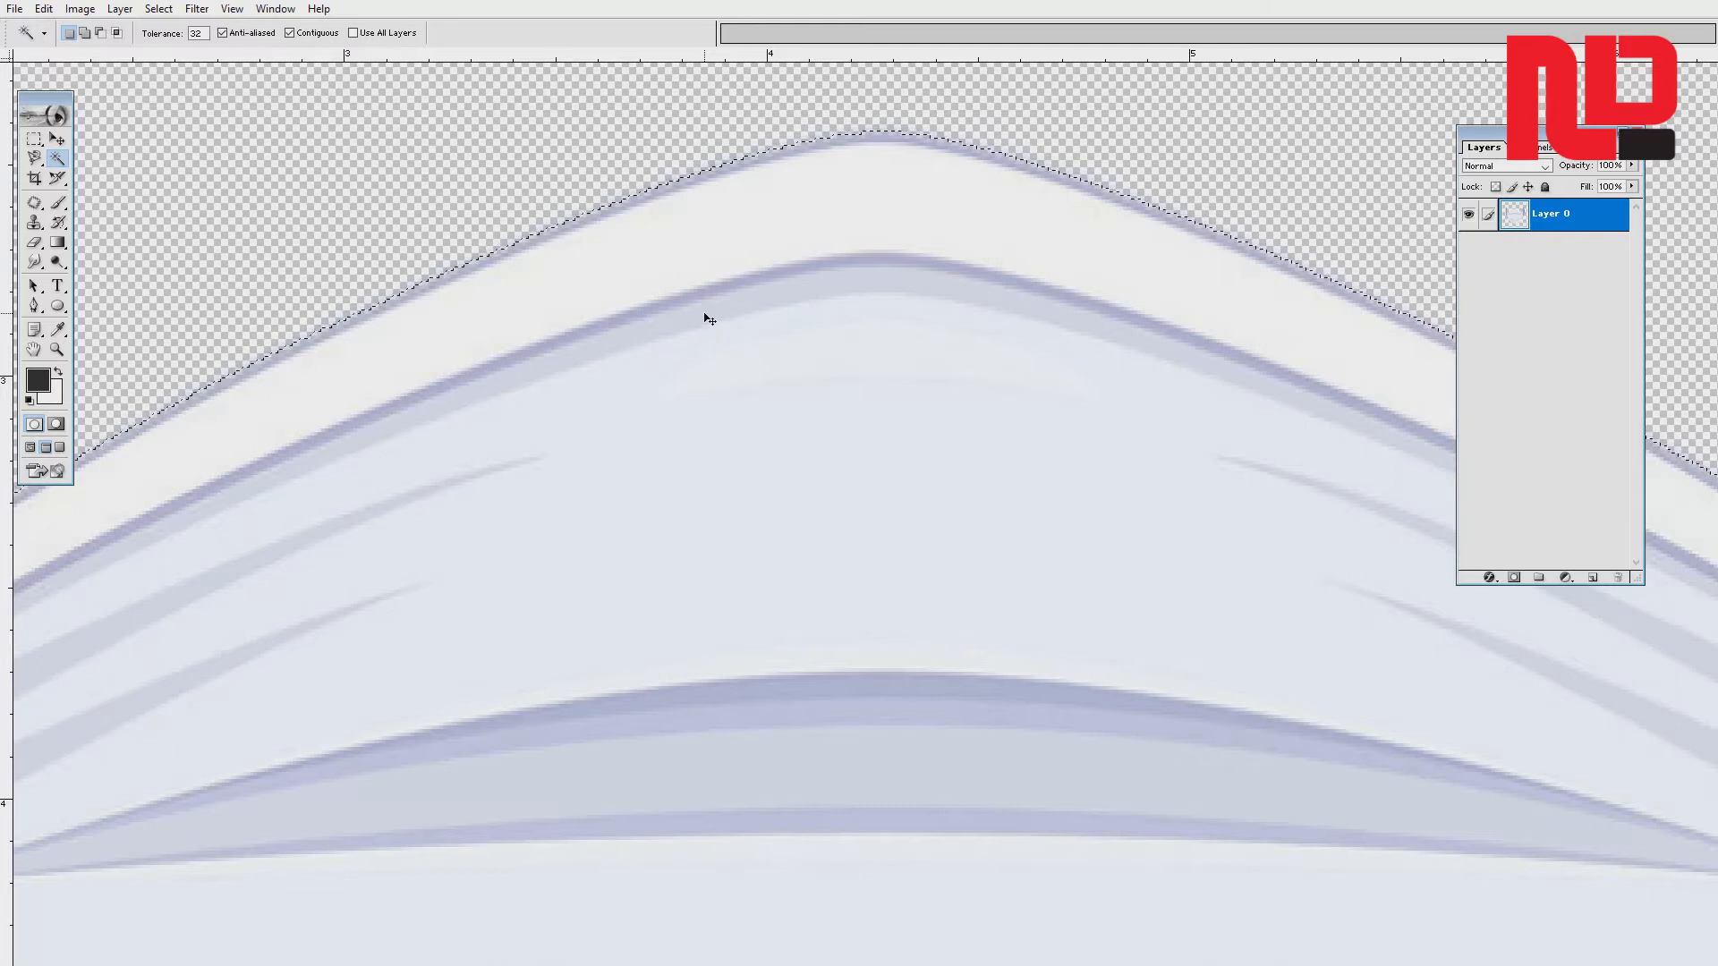
- Select and delete the remaining blue areas inside both ear loops, and clear the selection
{"action": "key", "text": "ctrl+minus"}
{"action": "key", "text": "ctrl+minus"}
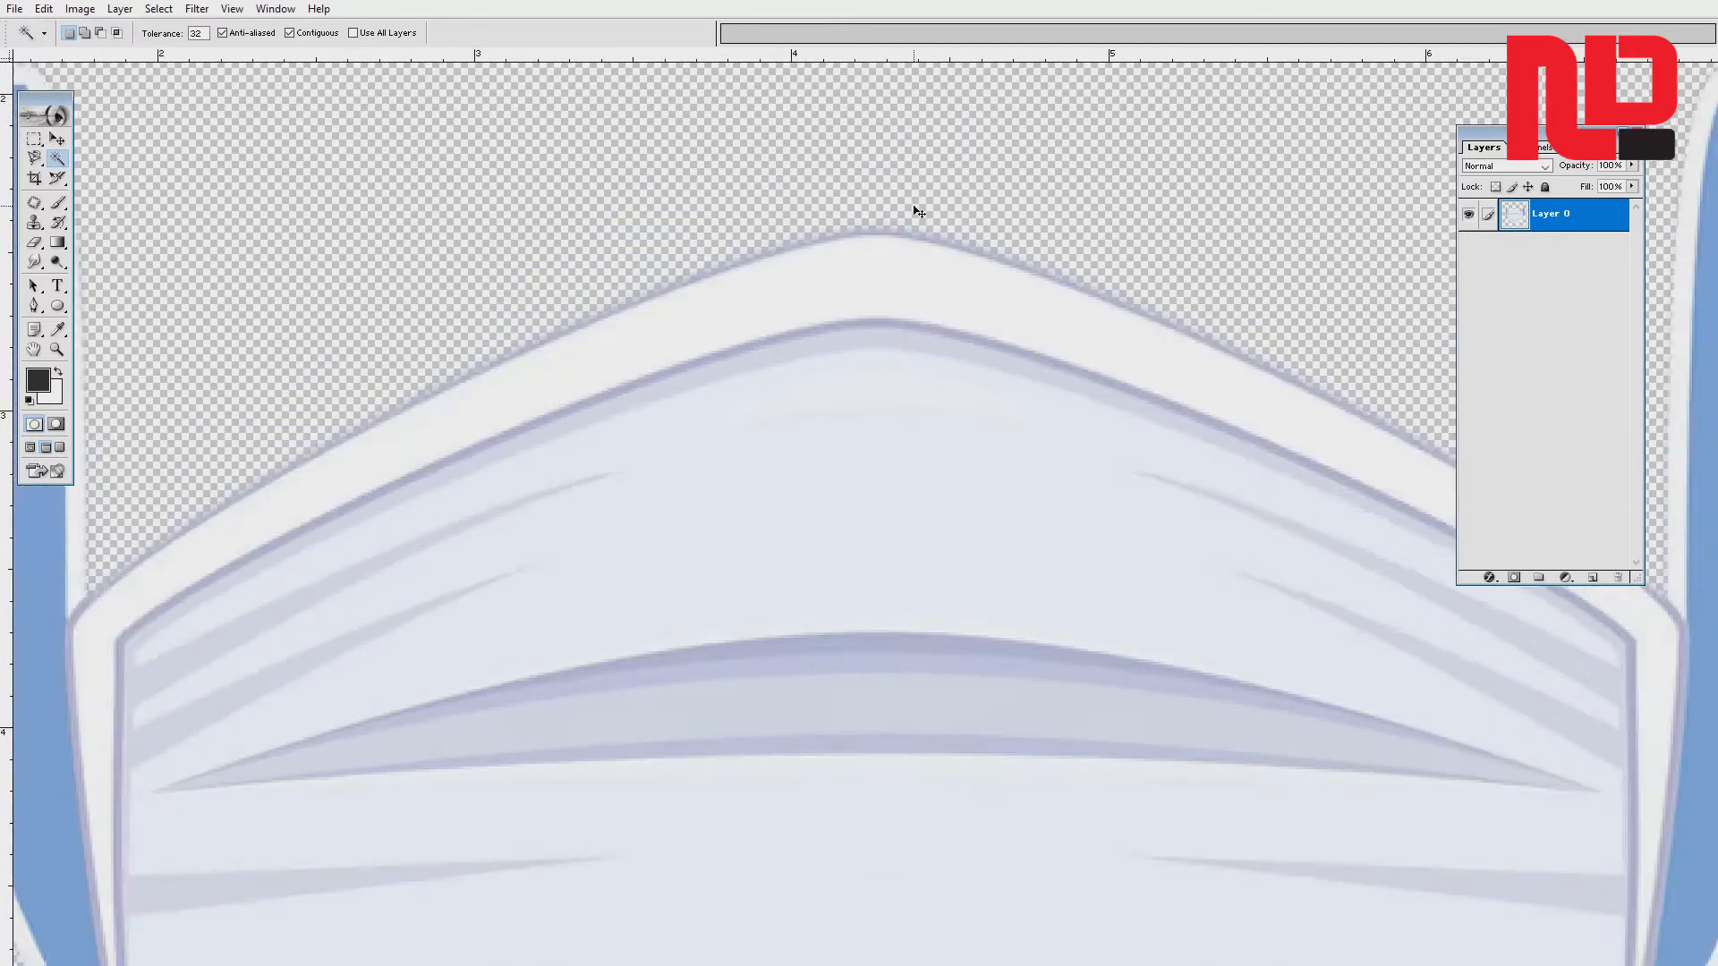
{"action": "left_click", "coordinate": [1160, 362]}
{"action": "key", "text": "Delete"}
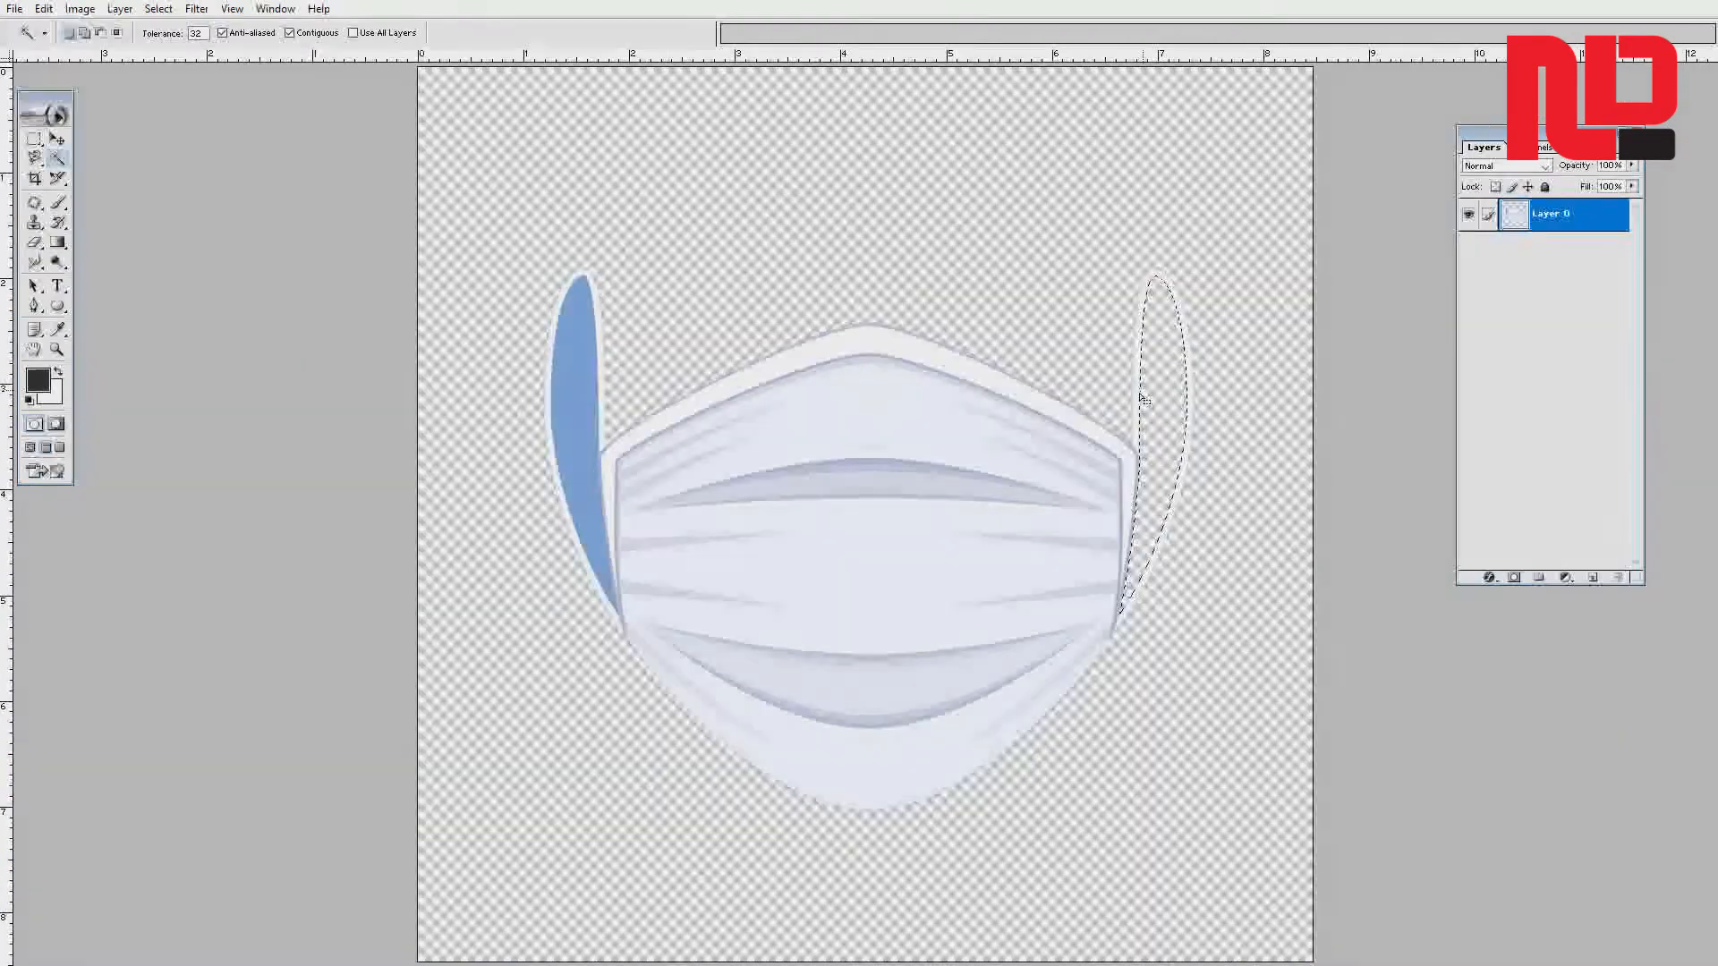
{"action": "left_click", "coordinate": [572, 378]}
{"action": "key", "text": "Delete"}
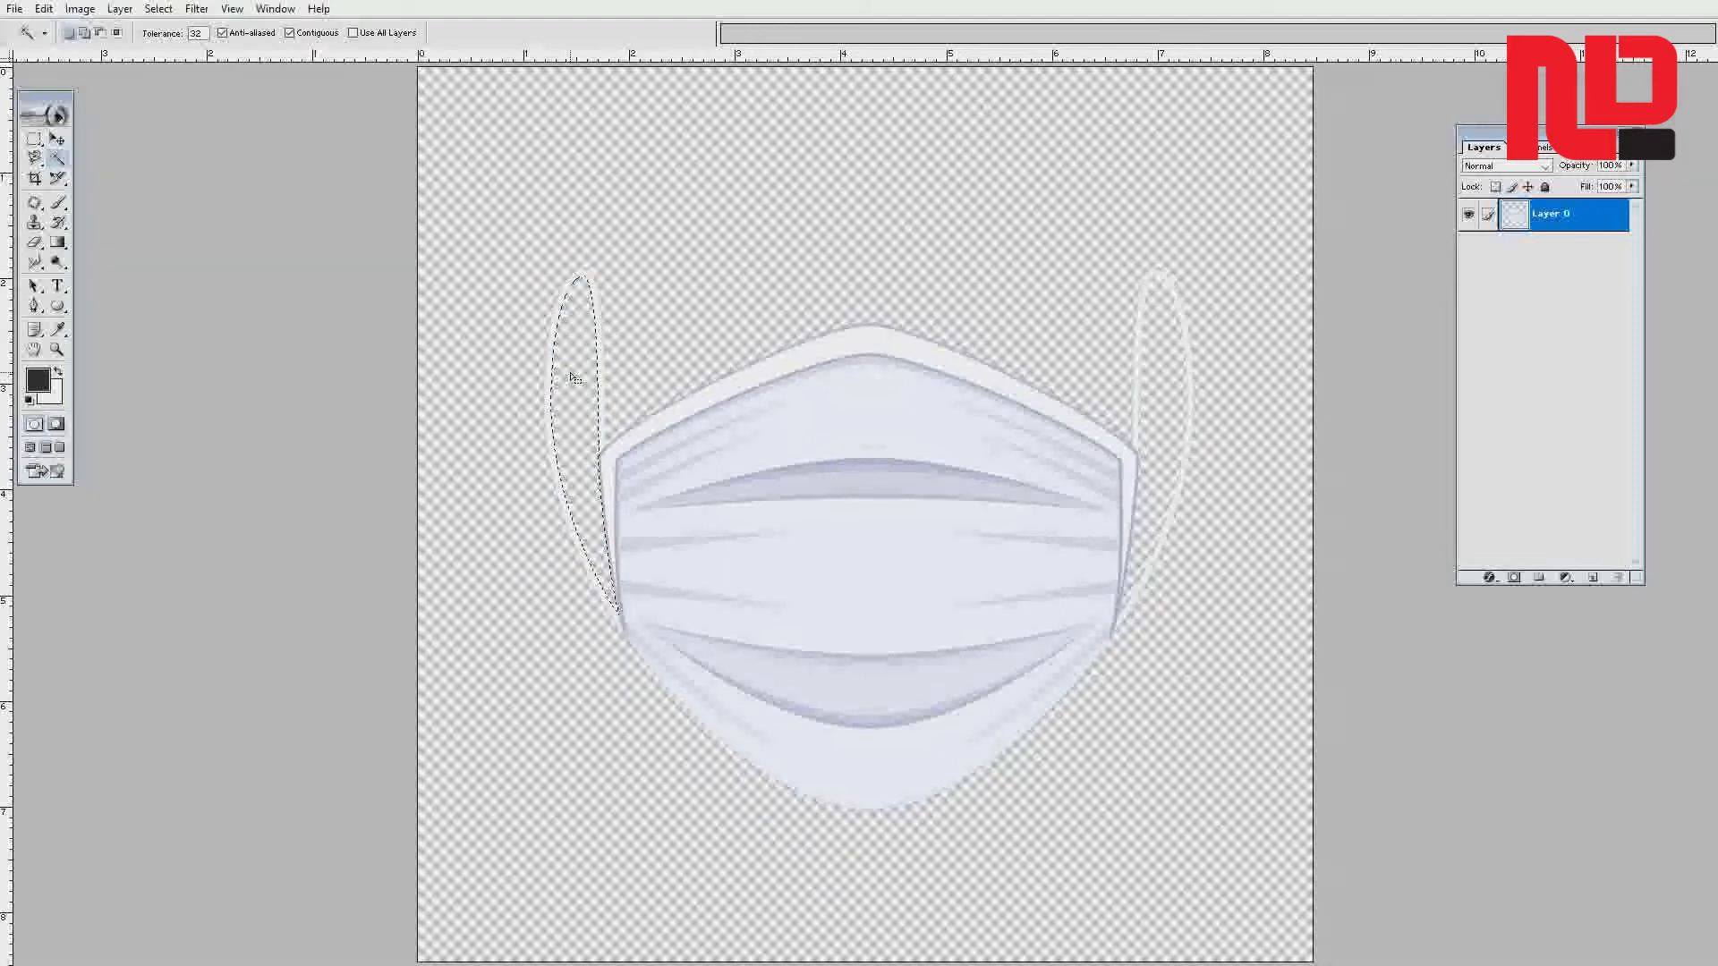
{"action": "key", "text": "ctrl+minus"}
{"action": "key", "text": "ctrl+d"}
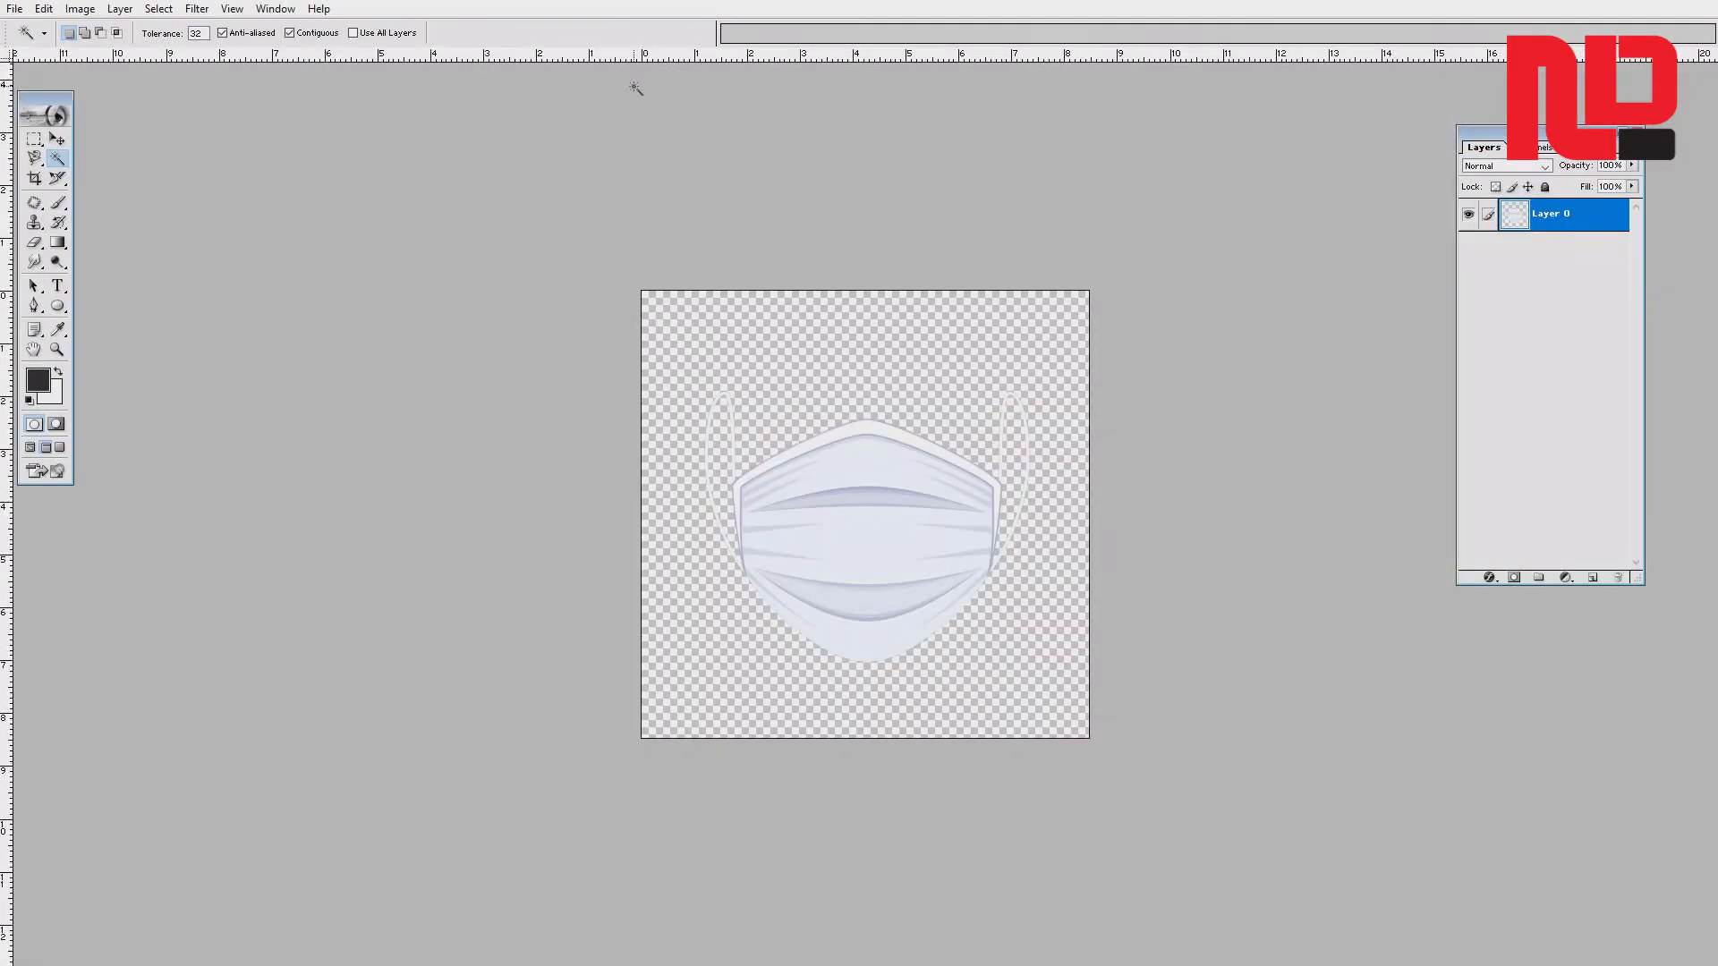
- Save the cut-out mask in PNG format as "Mask copy.png" in the PIC folder
{"action": "left_click", "coordinate": [15, 9]}
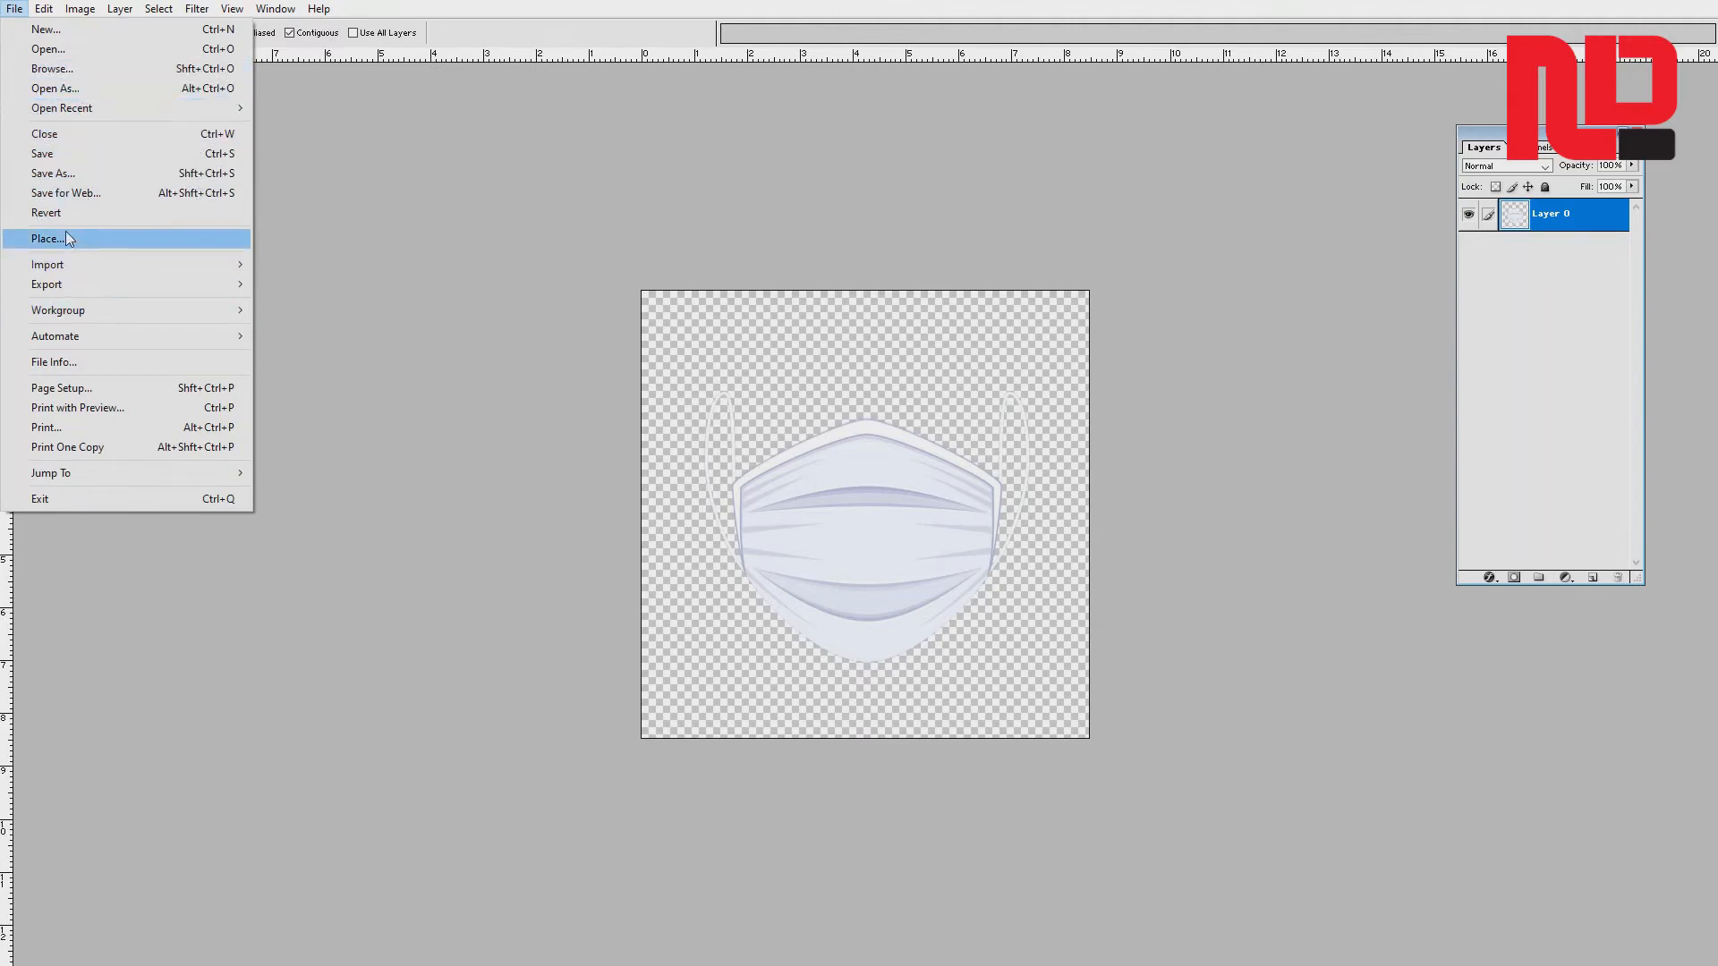
{"action": "left_click", "coordinate": [62, 175]}
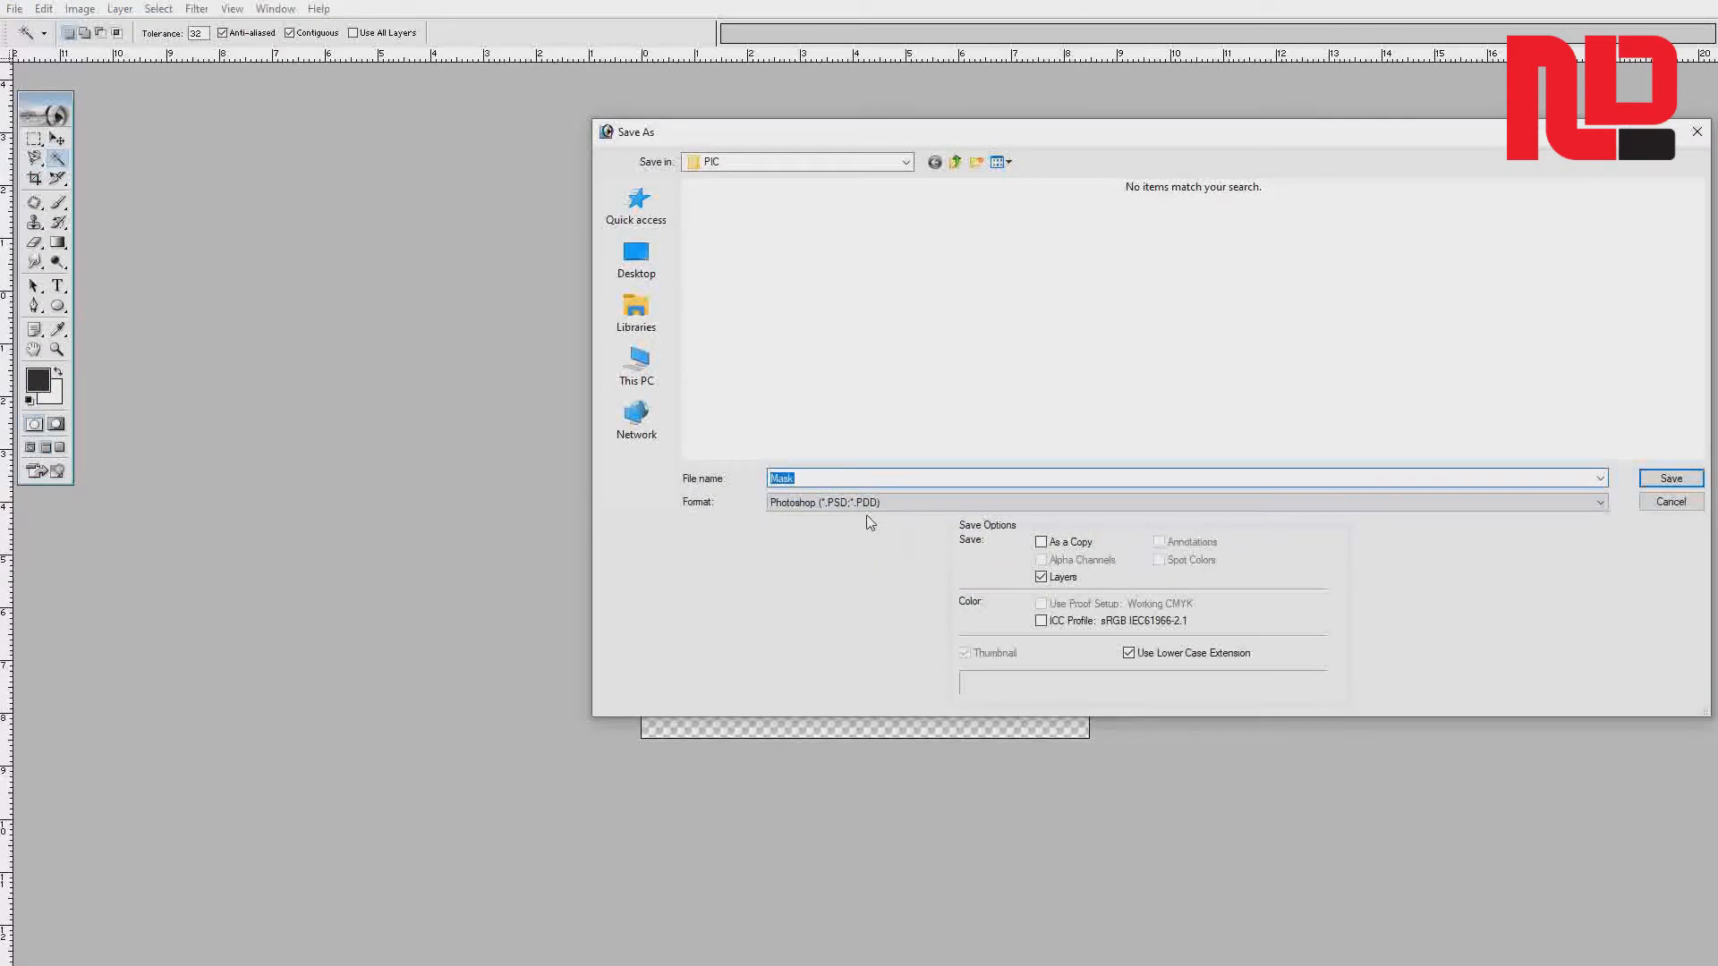
{"action": "left_click", "coordinate": [832, 502]}
{"action": "left_click", "coordinate": [798, 646]}
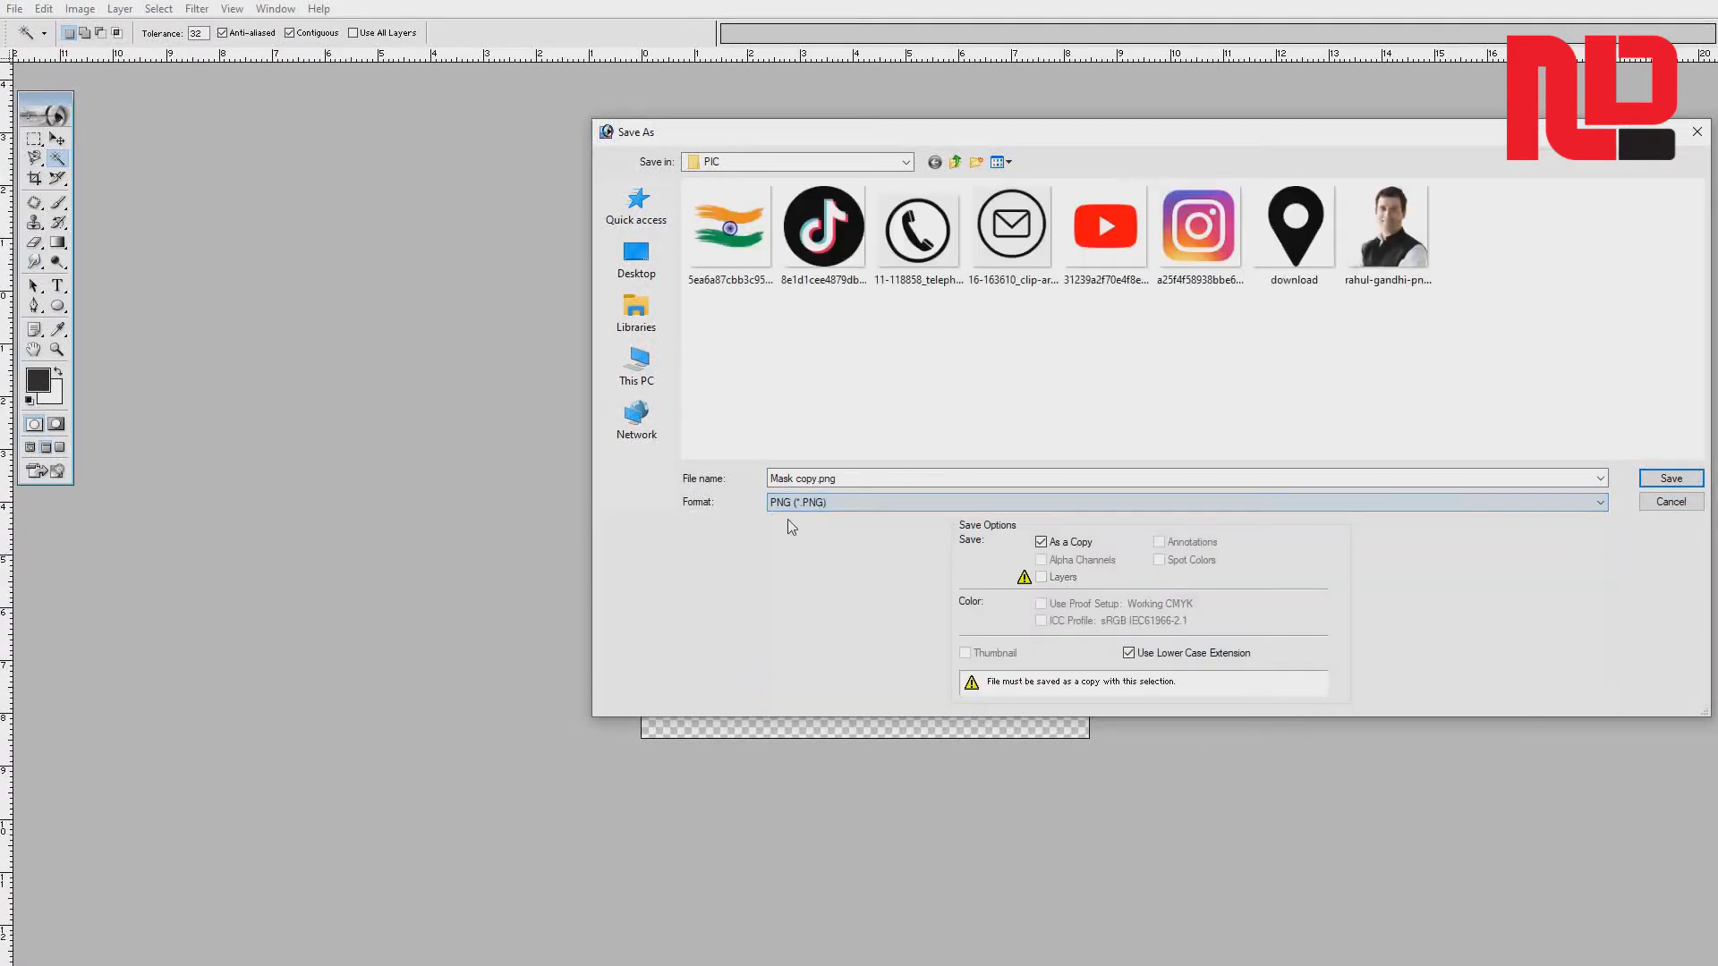
{"action": "left_click_drag", "start_coordinate": [771, 477], "coordinate": [833, 478]}
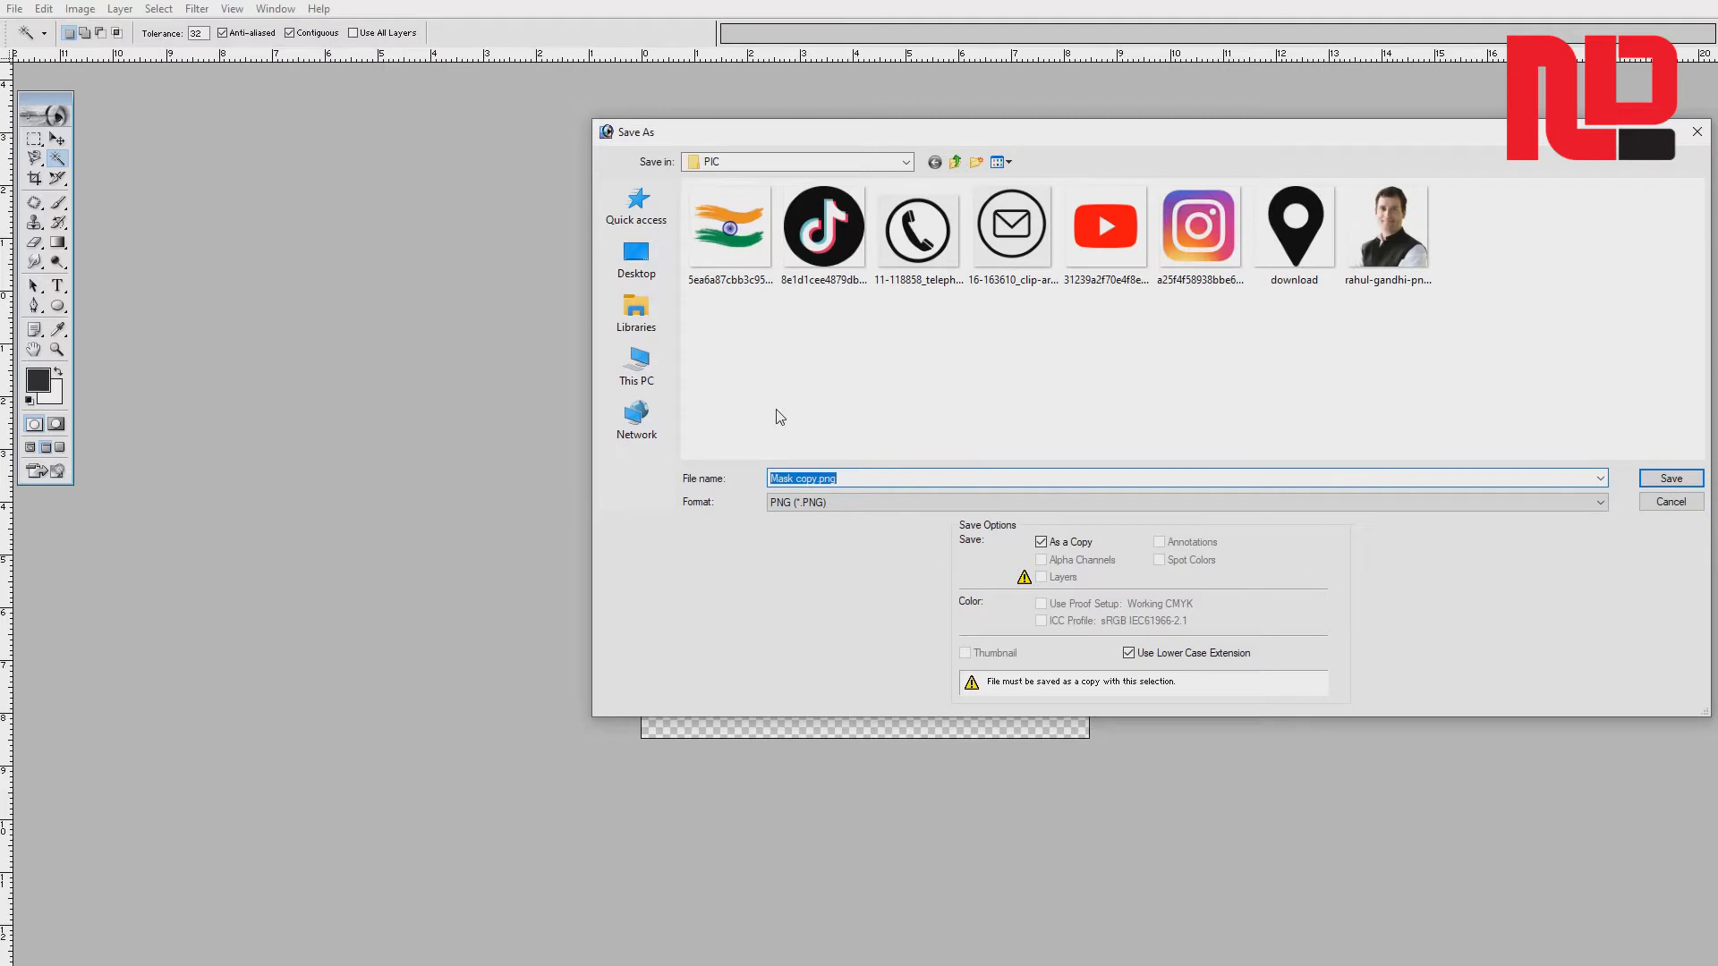
{"action": "key", "text": "Return"}
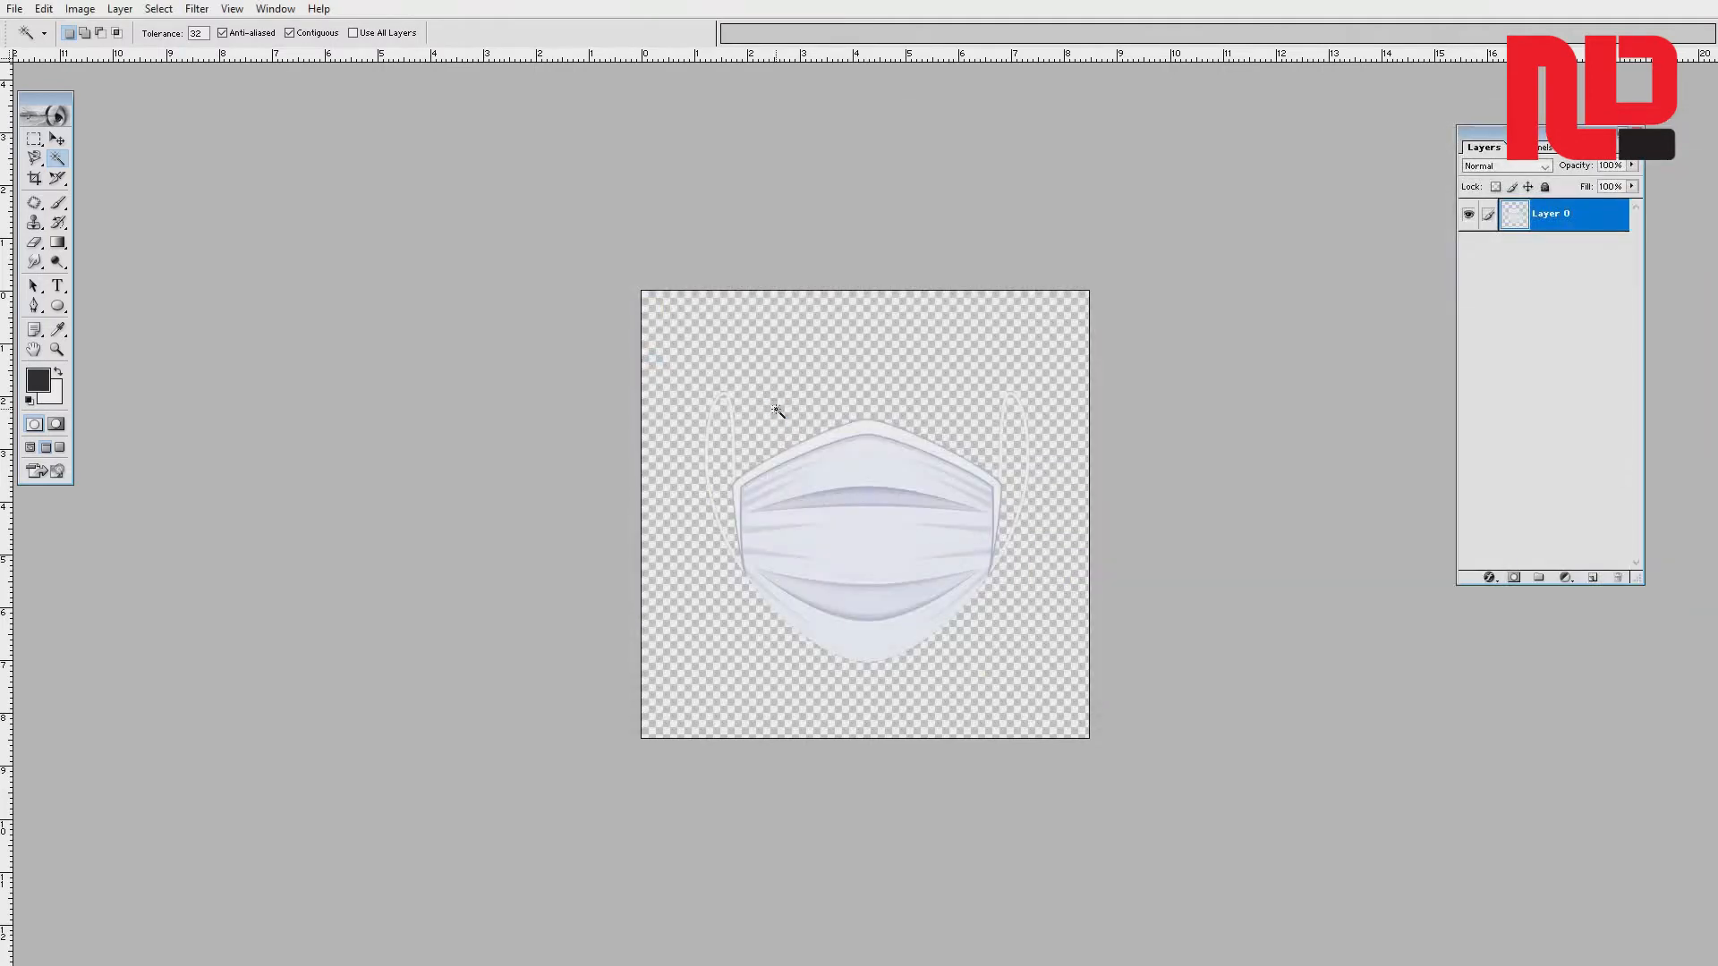
- Open the portrait photo of the man in the grey hat from the PIC folder and show it in full-screen view
{"action": "key", "text": "v"}
{"action": "key", "text": "ctrl+o"}
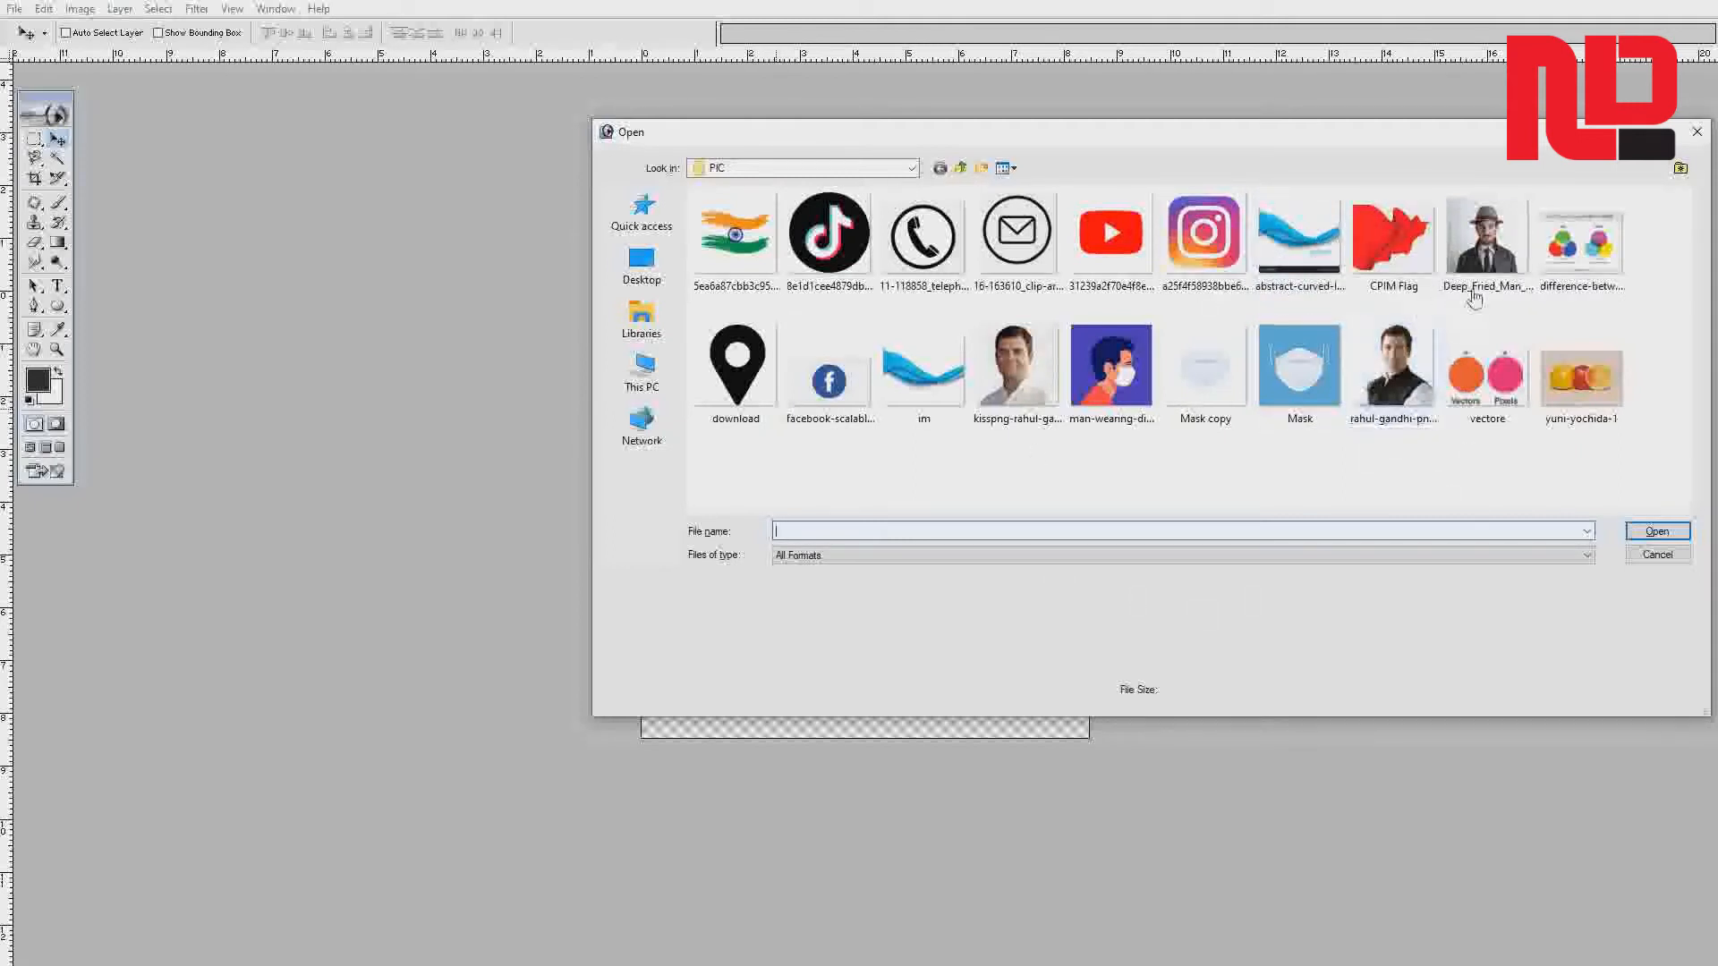
{"action": "double_click", "coordinate": [1474, 252]}
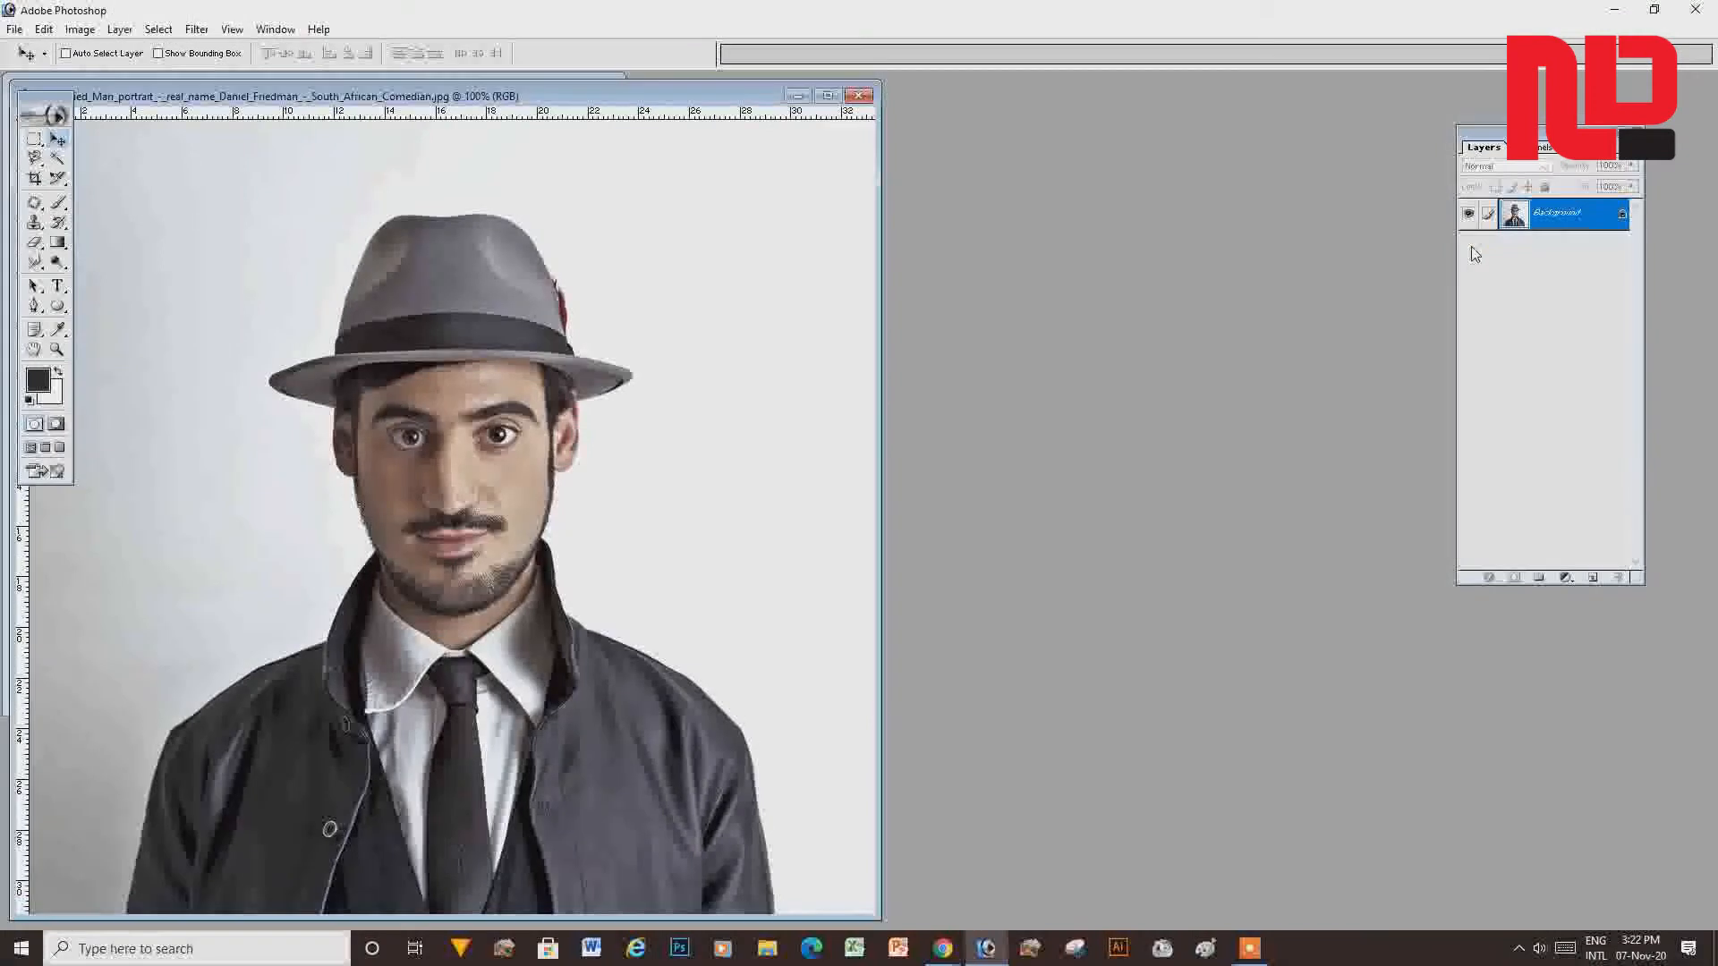
{"action": "key", "text": "f"}
- Try selecting the light background around the man with the Magic Wand, and clear the selection
{"action": "key", "text": "w"}
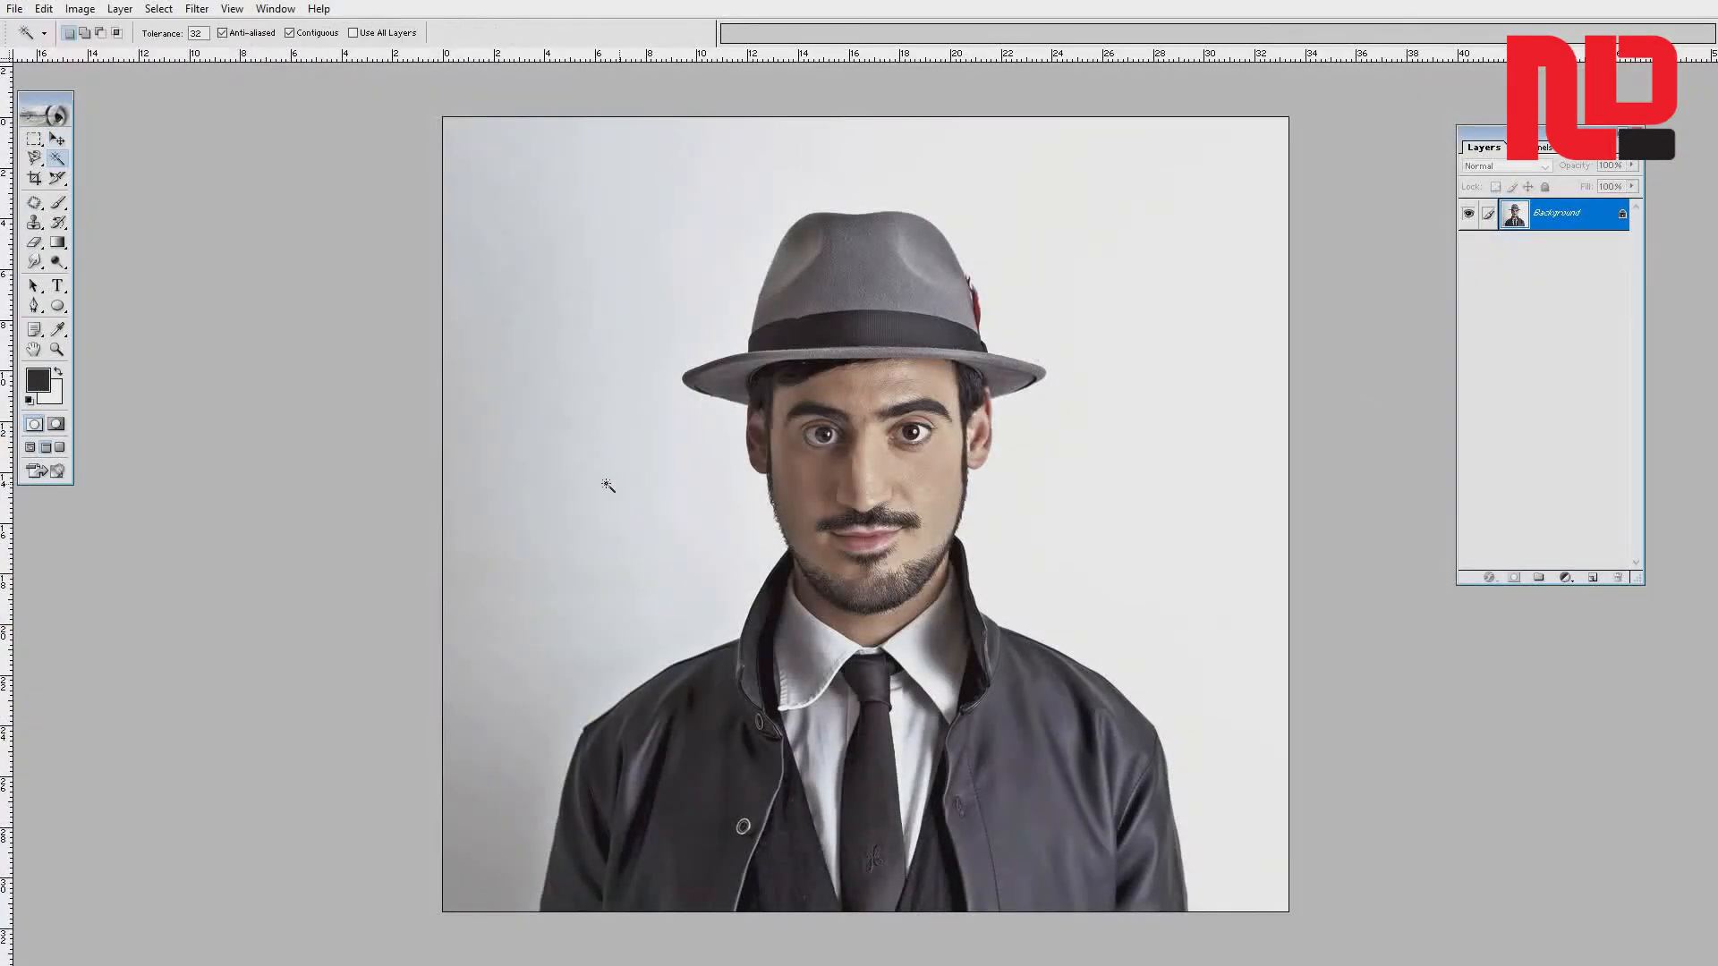
{"action": "left_click", "coordinate": [608, 486]}
{"action": "left_click", "coordinate": [513, 685], "text": "shift"}
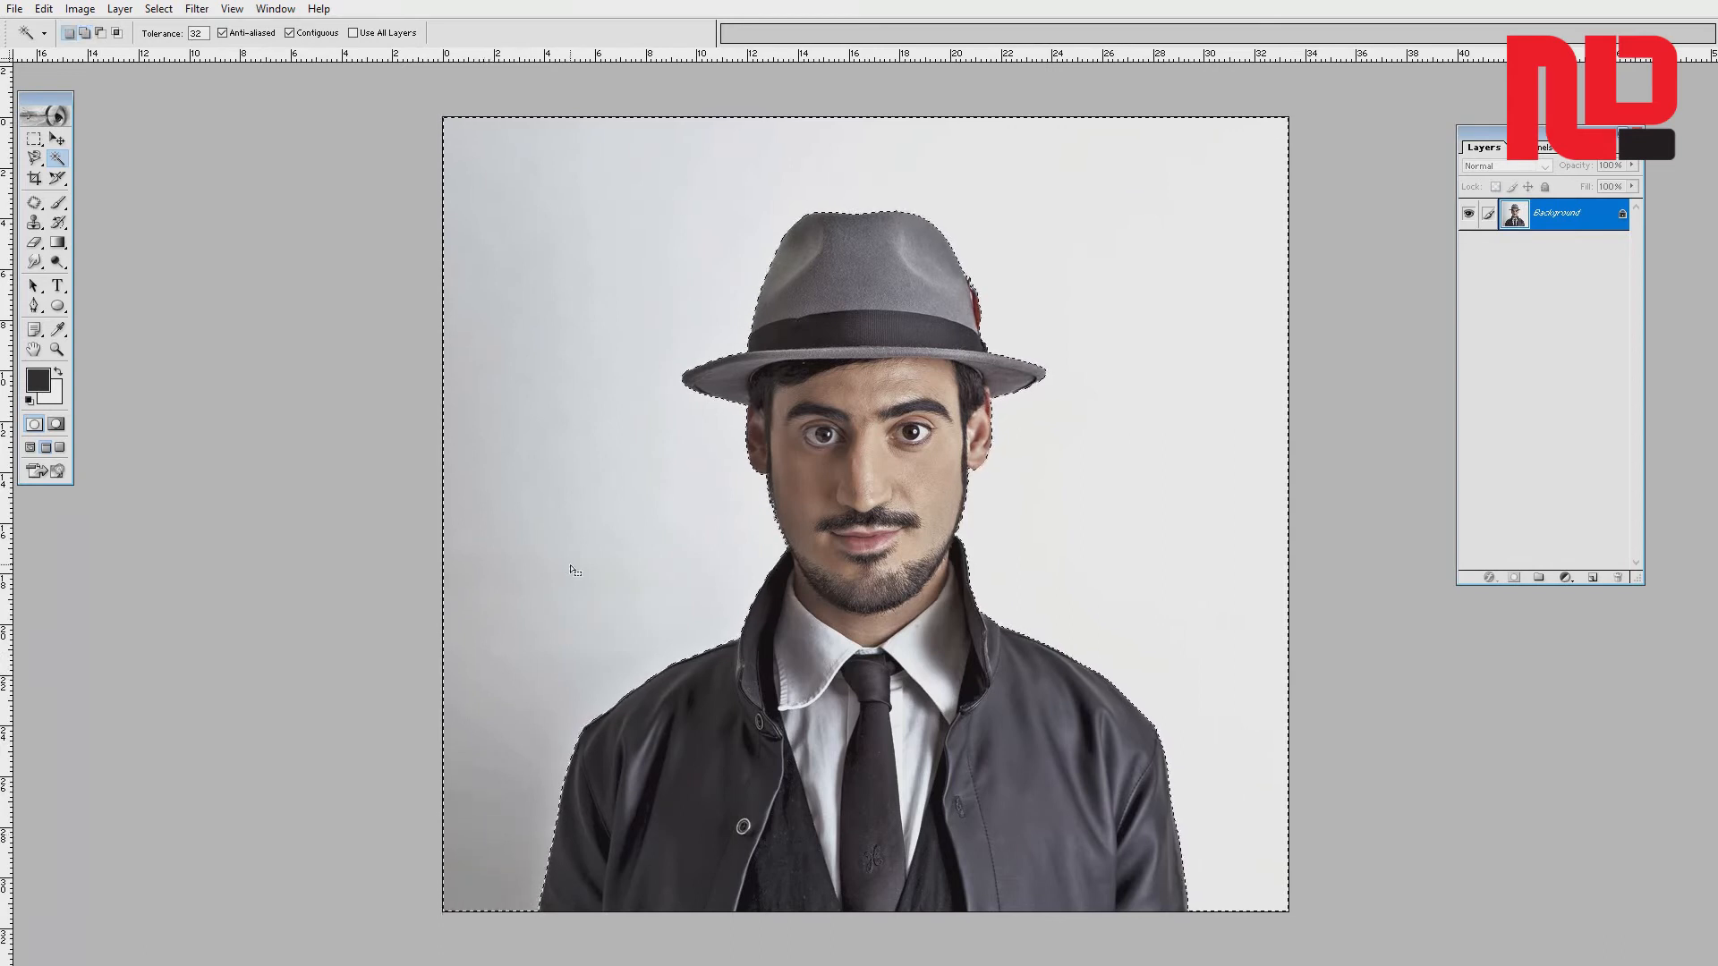
{"action": "key", "text": "ctrl+d"}
- Start a Pen tool path at the coat's bottom edge and trace up the outer sleeve on the picture's left side
{"action": "key", "text": "p"}
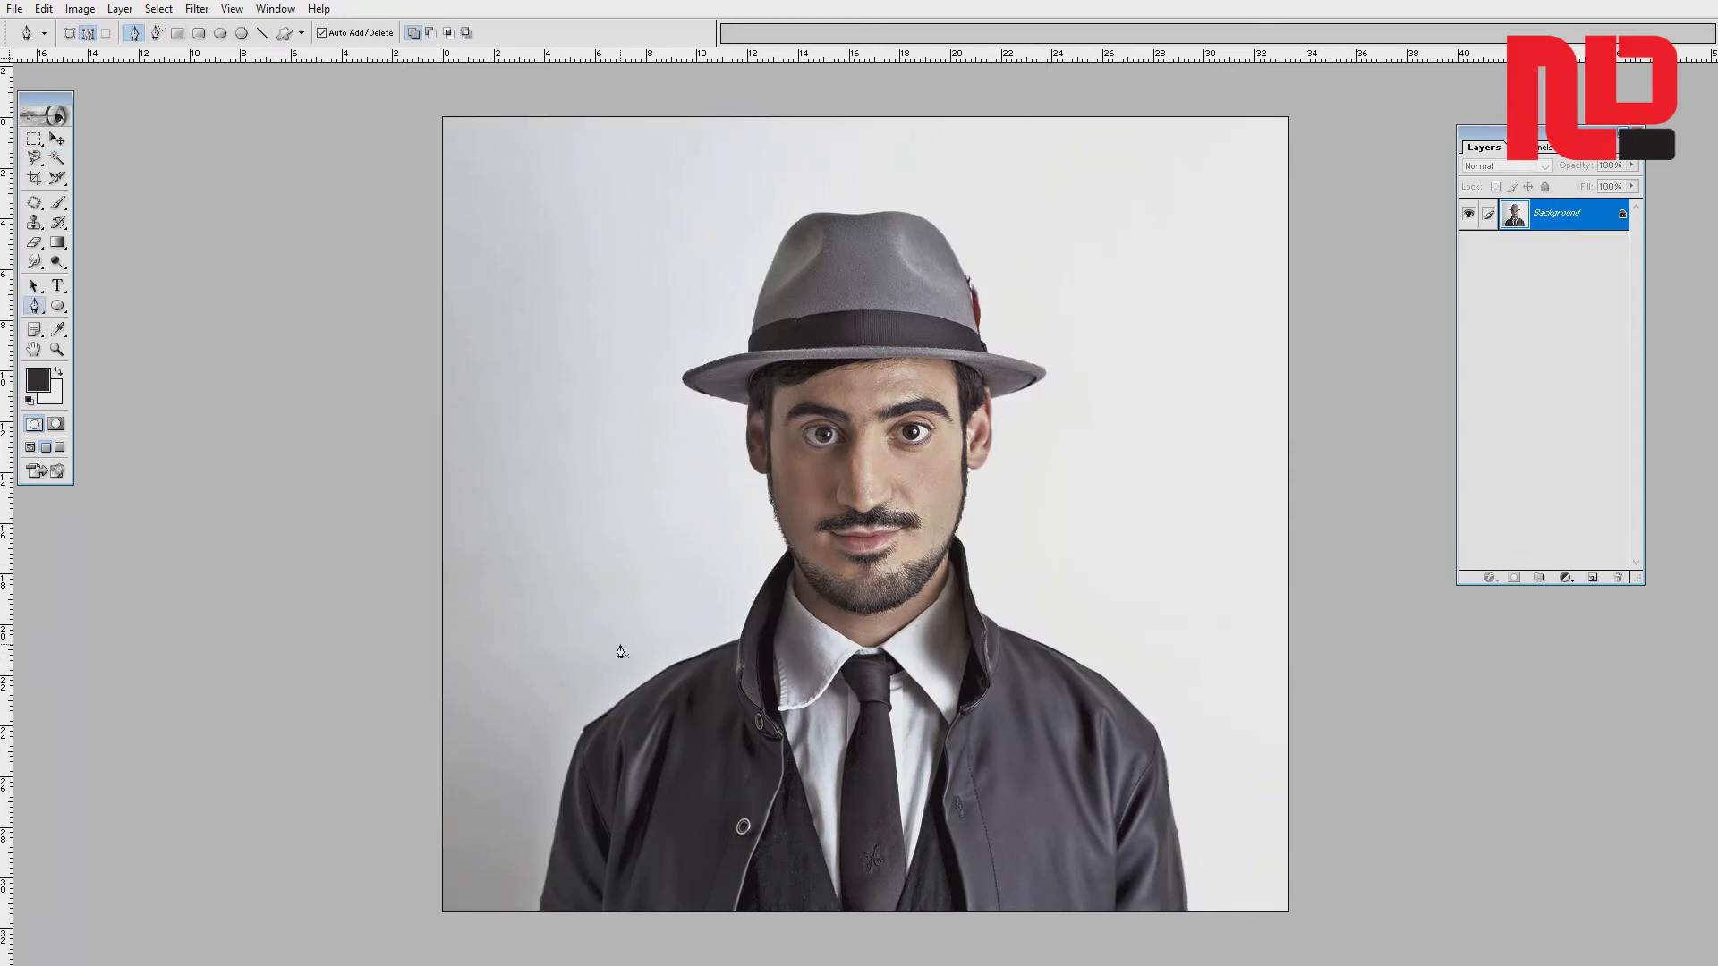
{"action": "key", "text": "ctrl+plus"}
{"action": "key", "text": "ctrl+plus"}
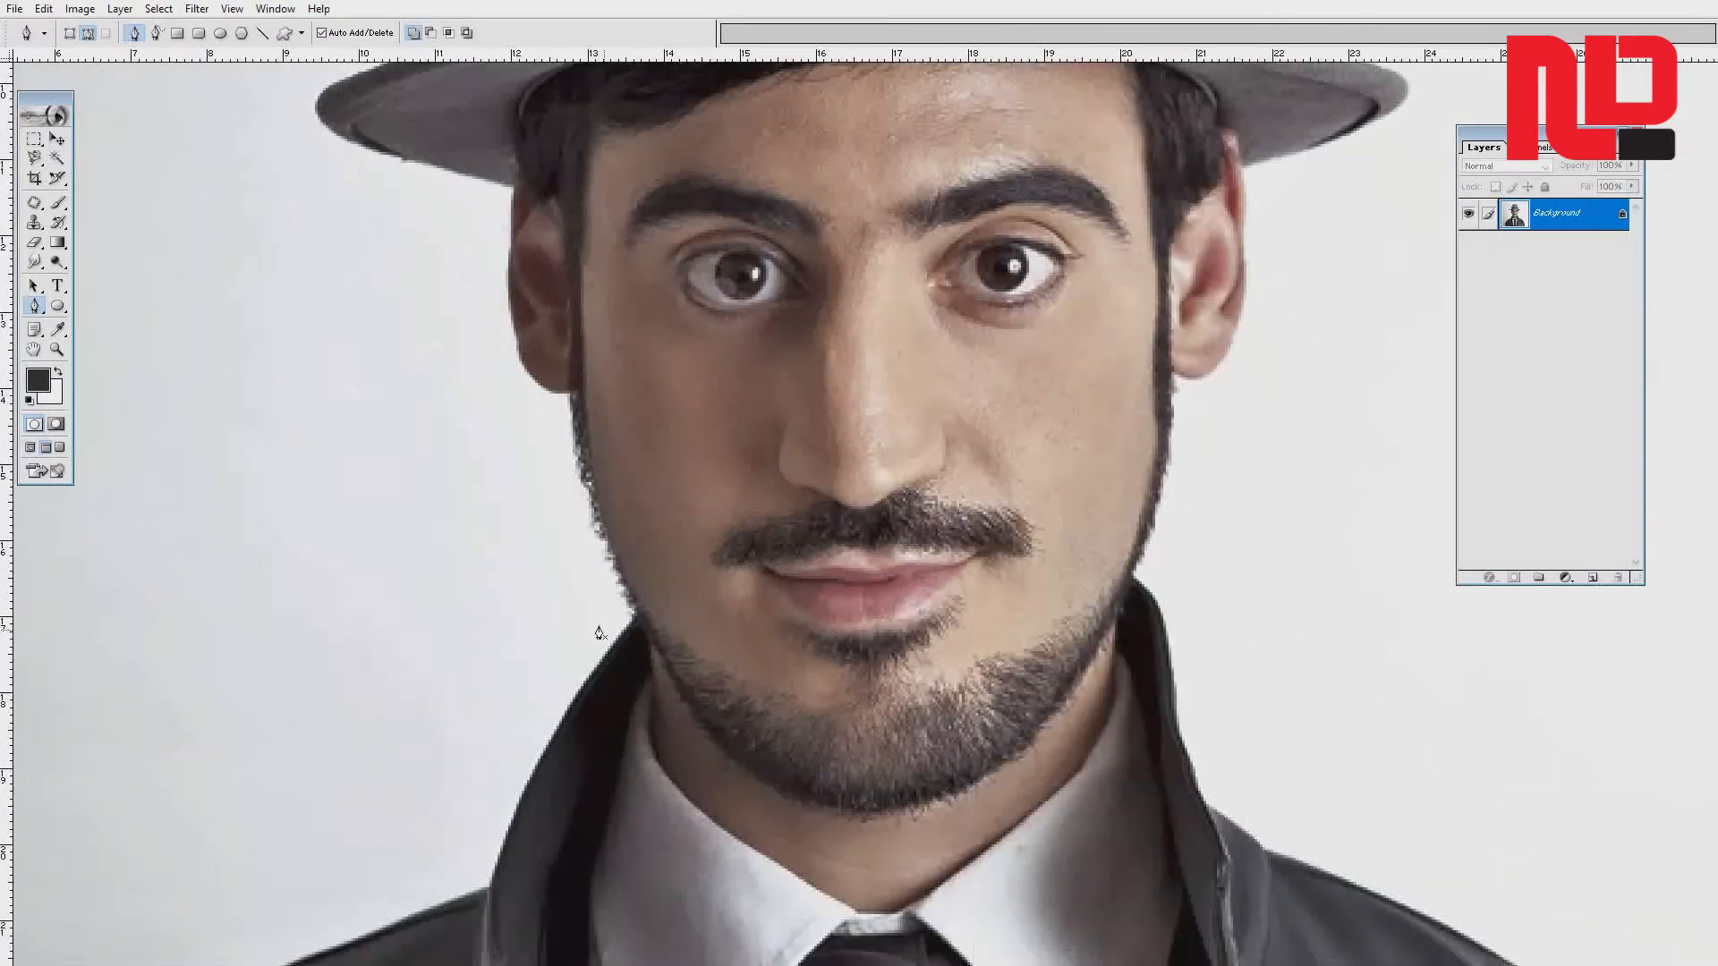
{"action": "left_click_drag", "start_coordinate": [553, 743], "coordinate": [1151, 42]}
{"action": "left_click_drag", "start_coordinate": [719, 351], "coordinate": [746, 312]}
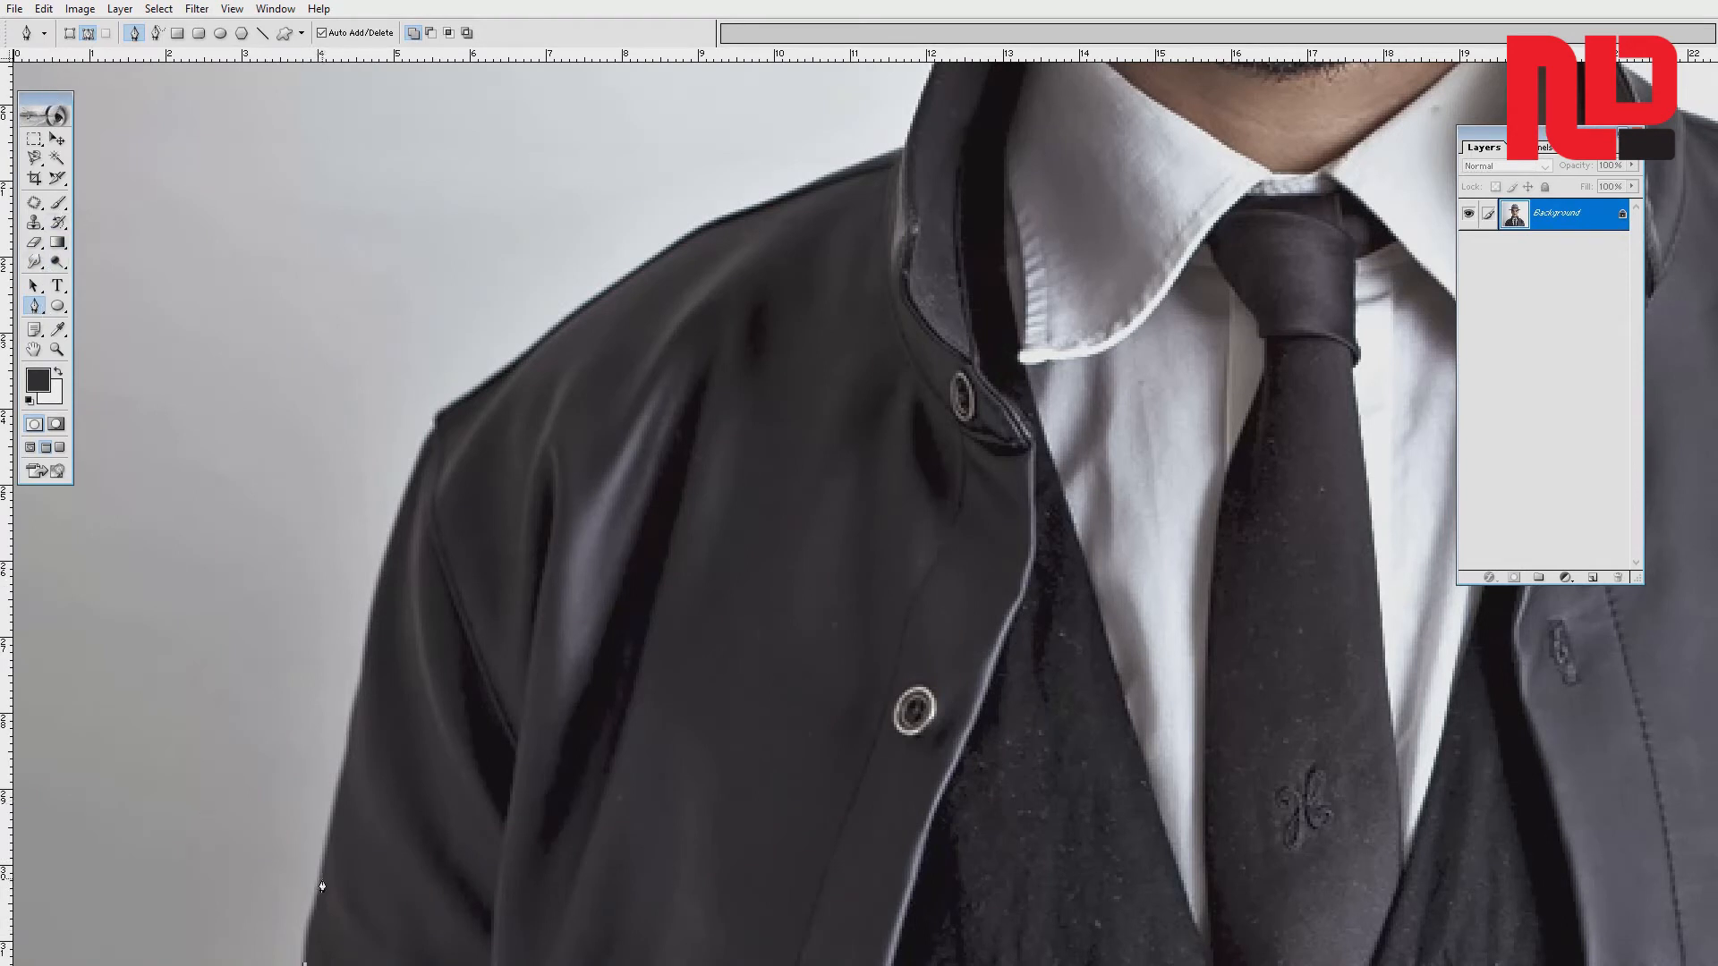
{"action": "left_click_drag", "start_coordinate": [319, 878], "coordinate": [324, 844]}
{"action": "left_click_drag", "start_coordinate": [360, 681], "coordinate": [375, 569]}
{"action": "left_click_drag", "start_coordinate": [402, 507], "coordinate": [410, 481]}
{"action": "key", "text": "ctrl+z"}
- Continue the path up the left sleeve and over the shoulder to the base of the coat collar
{"action": "key", "text": "ctrl+plus"}
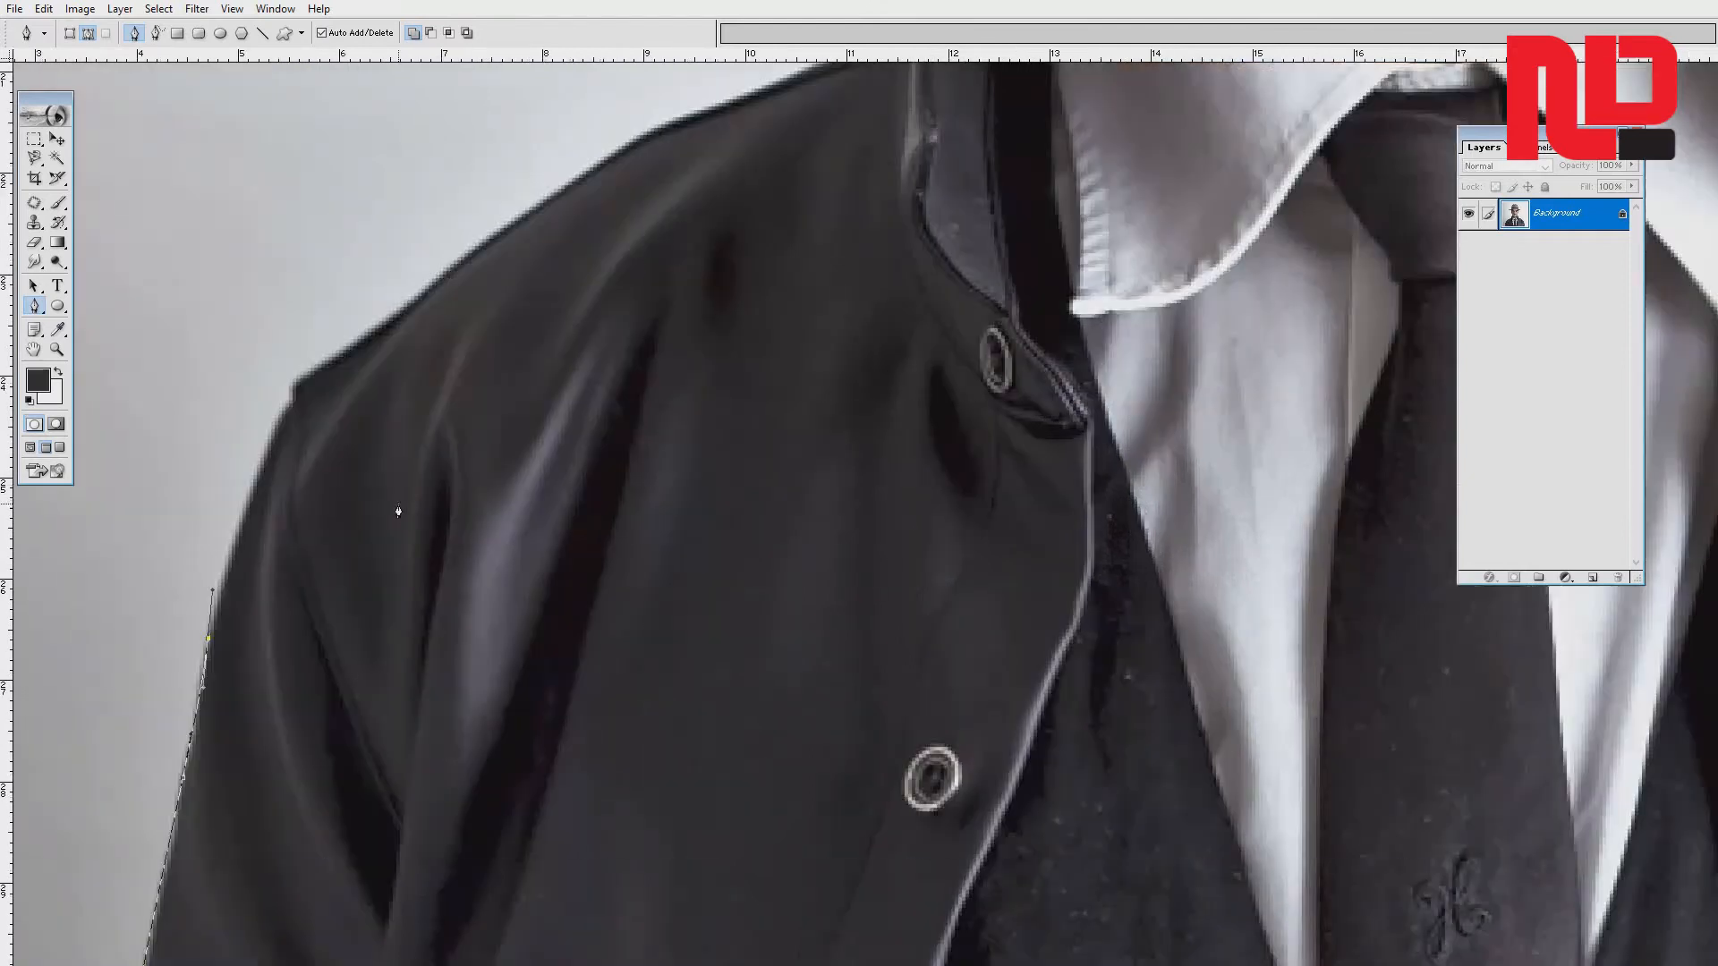
{"action": "left_click_drag", "start_coordinate": [282, 616], "coordinate": [351, 532]}
{"action": "left_click_drag", "start_coordinate": [326, 391], "coordinate": [349, 338]}
{"action": "key", "text": "ctrl+z"}
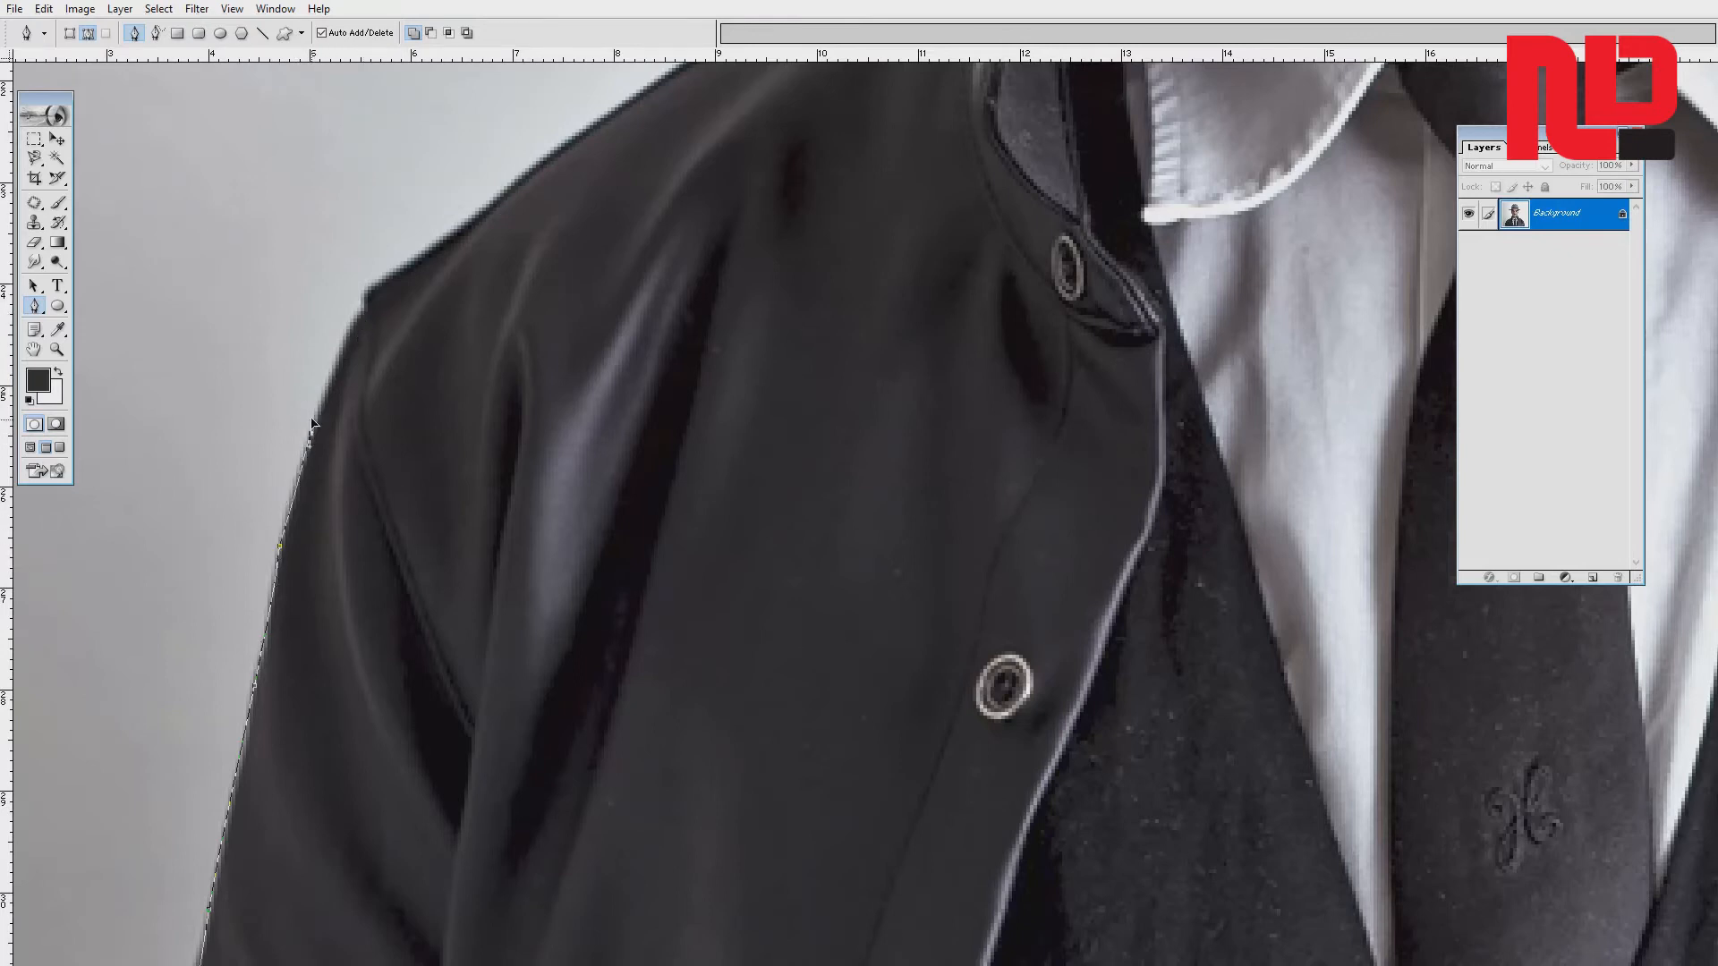
{"action": "left_click_drag", "start_coordinate": [326, 391], "coordinate": [497, 356]}
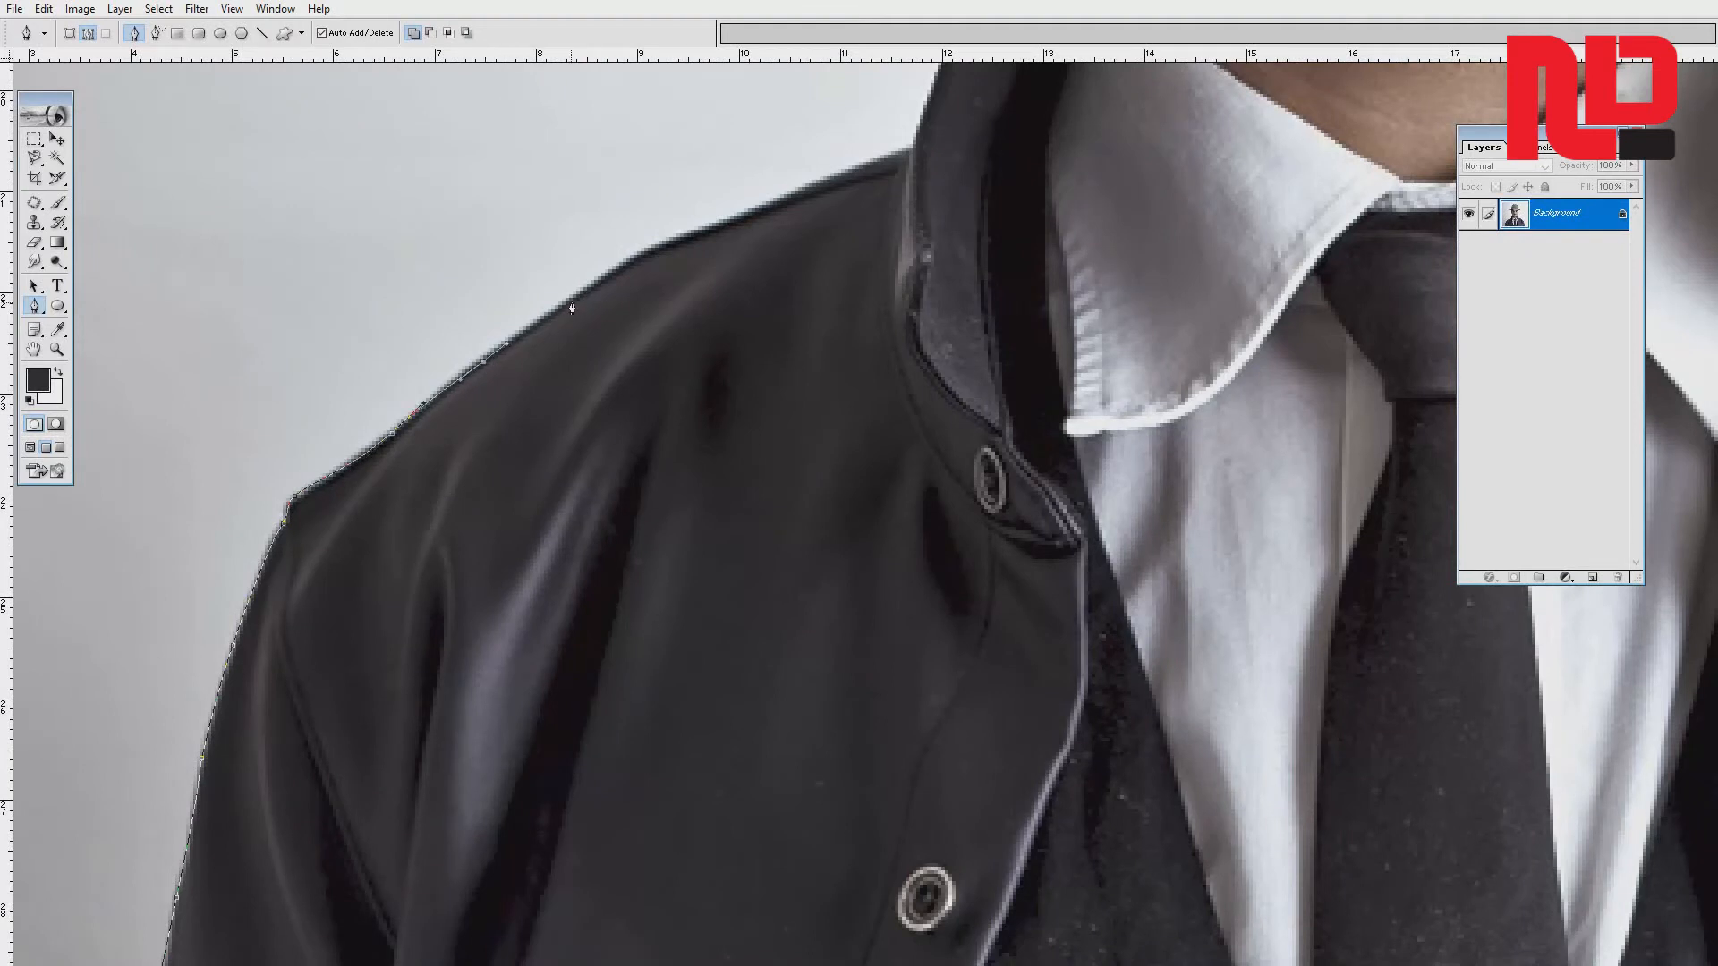
{"action": "left_click_drag", "start_coordinate": [572, 308], "coordinate": [794, 201]}
{"action": "left_click", "coordinate": [909, 159]}
{"action": "left_click_drag", "start_coordinate": [909, 159], "coordinate": [857, 367]}
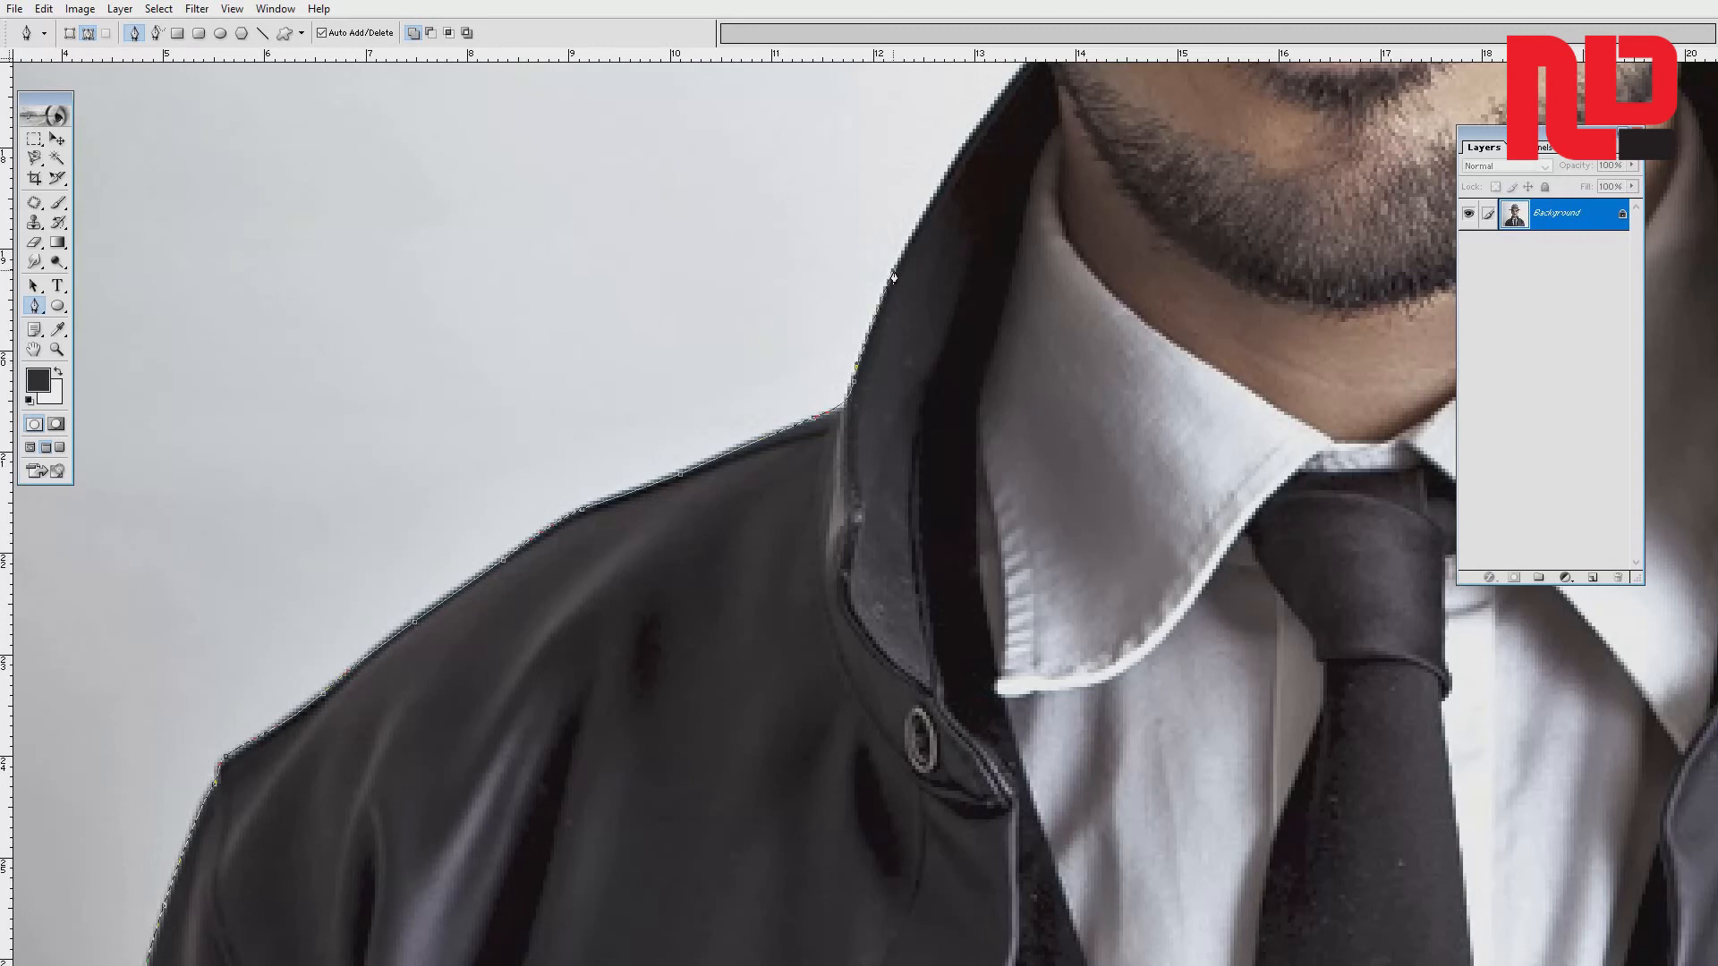
- Trace the path up the left collar edge, along the bearded jaw and around the ear
{"action": "left_click_drag", "start_coordinate": [893, 277], "coordinate": [914, 231]}
{"action": "left_click_drag", "start_coordinate": [948, 168], "coordinate": [817, 537]}
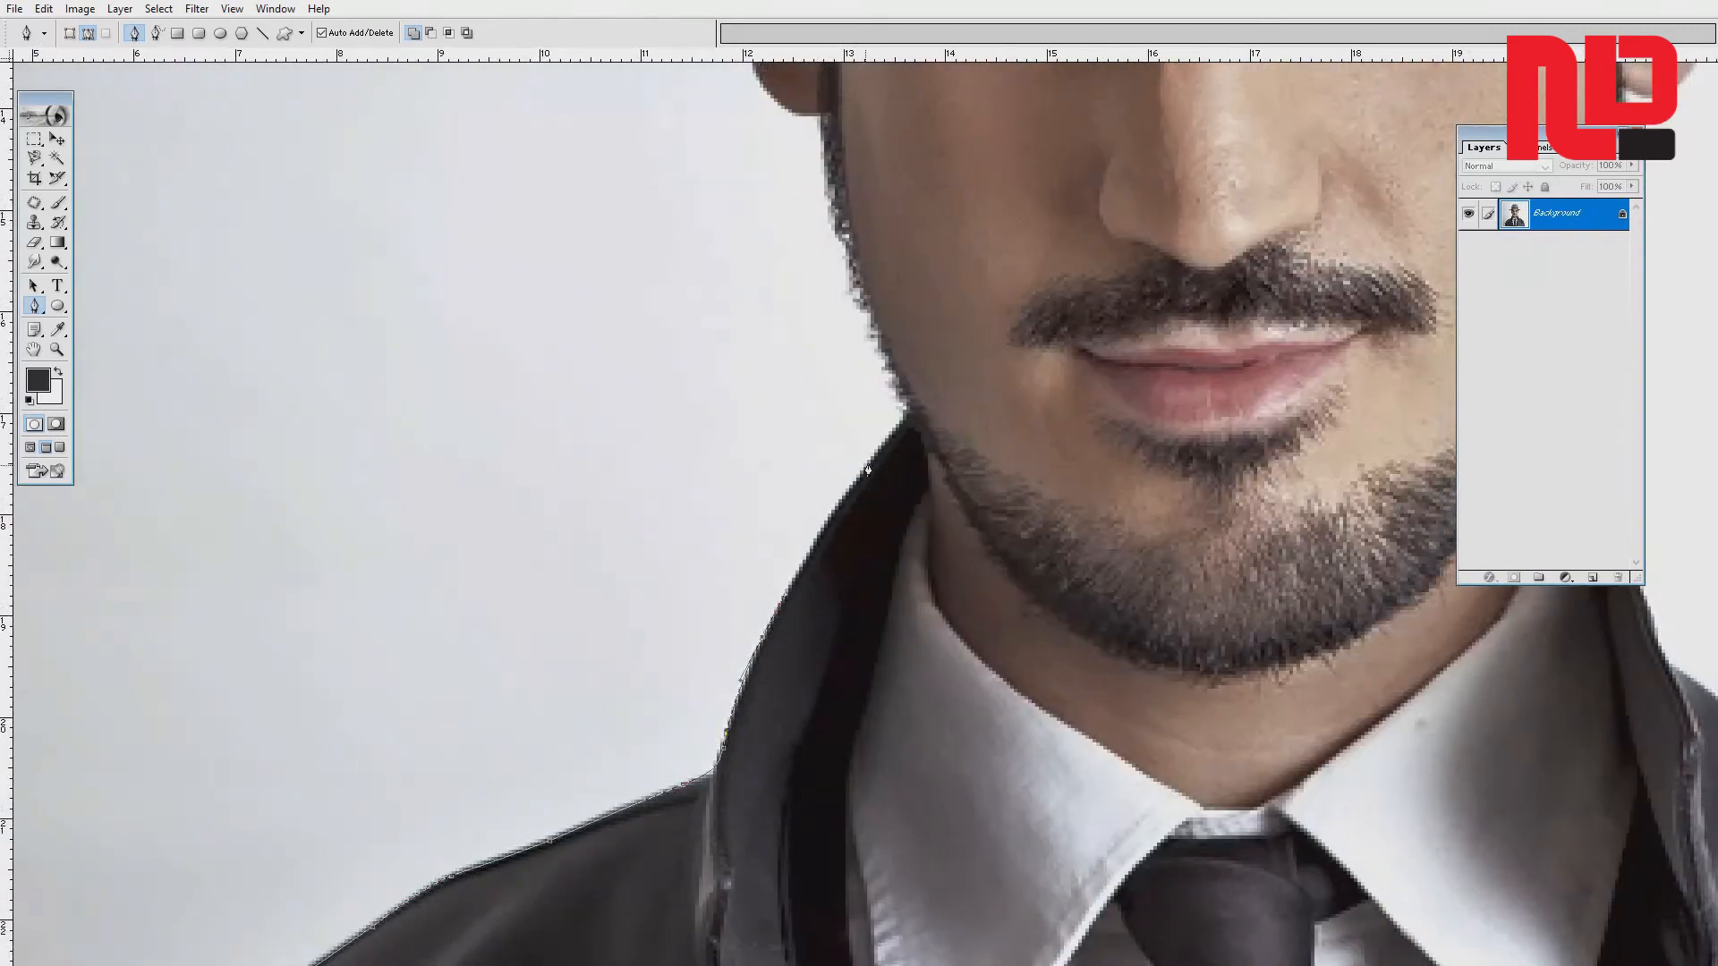
{"action": "left_click_drag", "start_coordinate": [902, 428], "coordinate": [976, 340]}
{"action": "left_click_drag", "start_coordinate": [882, 287], "coordinate": [795, 569]}
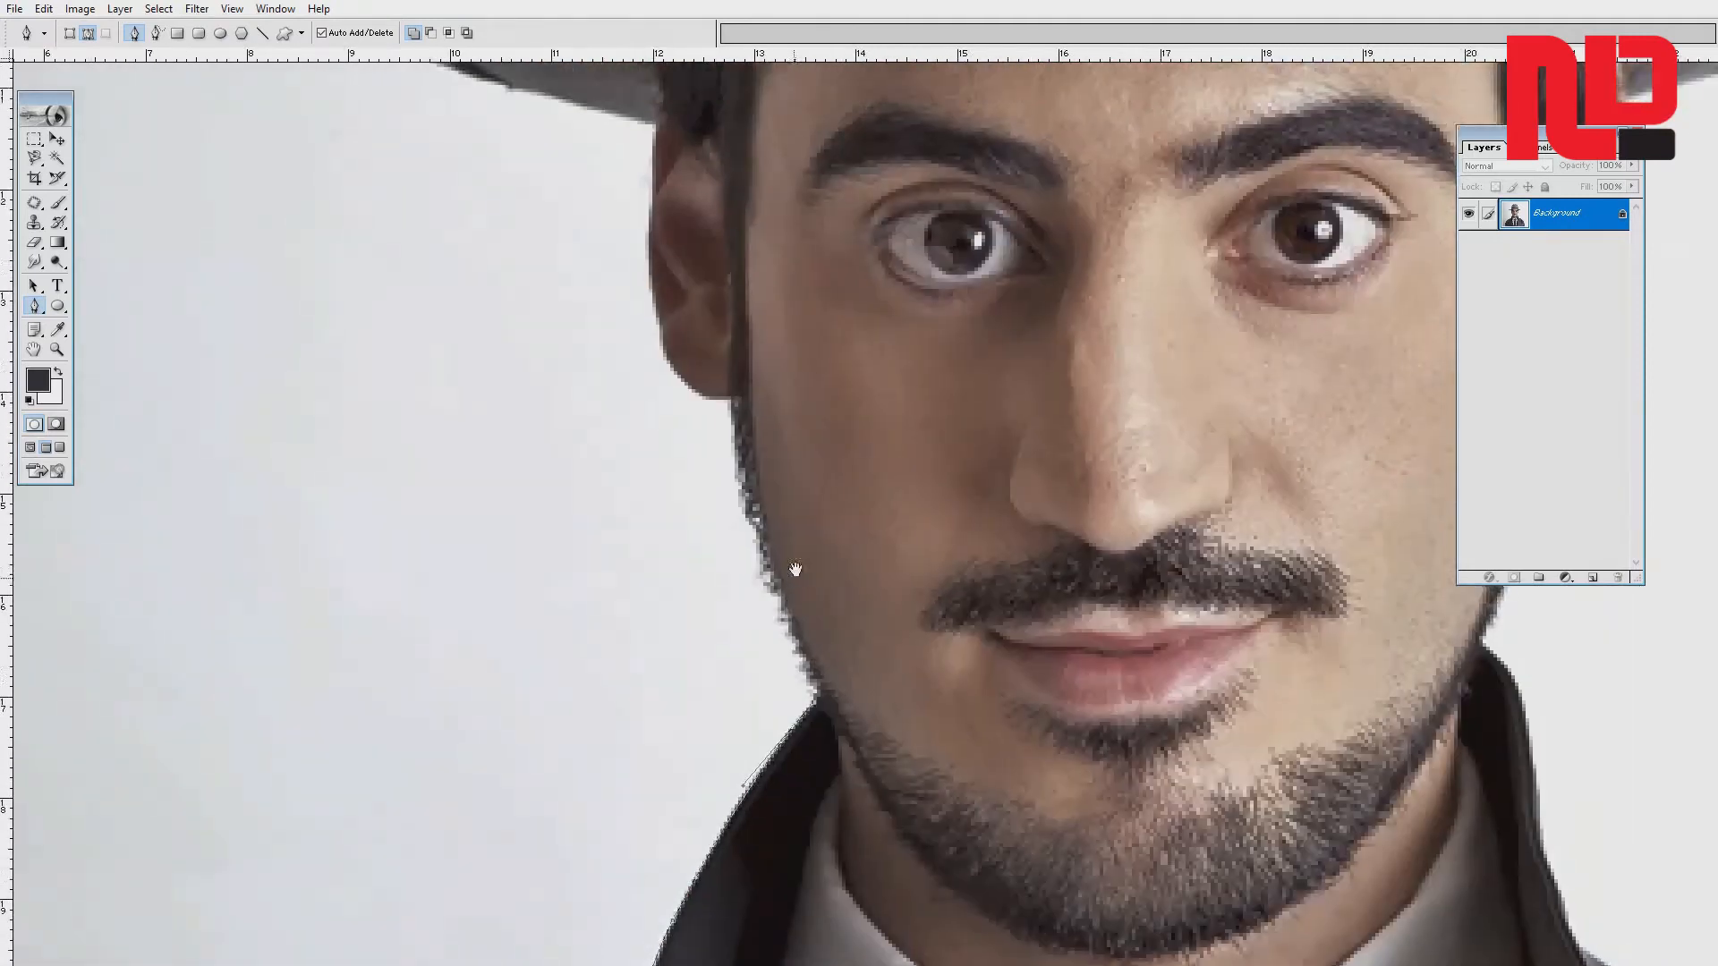
{"action": "left_click", "coordinate": [753, 534]}
{"action": "left_click_drag", "start_coordinate": [733, 424], "coordinate": [664, 593]}
{"action": "left_click_drag", "start_coordinate": [669, 501], "coordinate": [671, 463]}
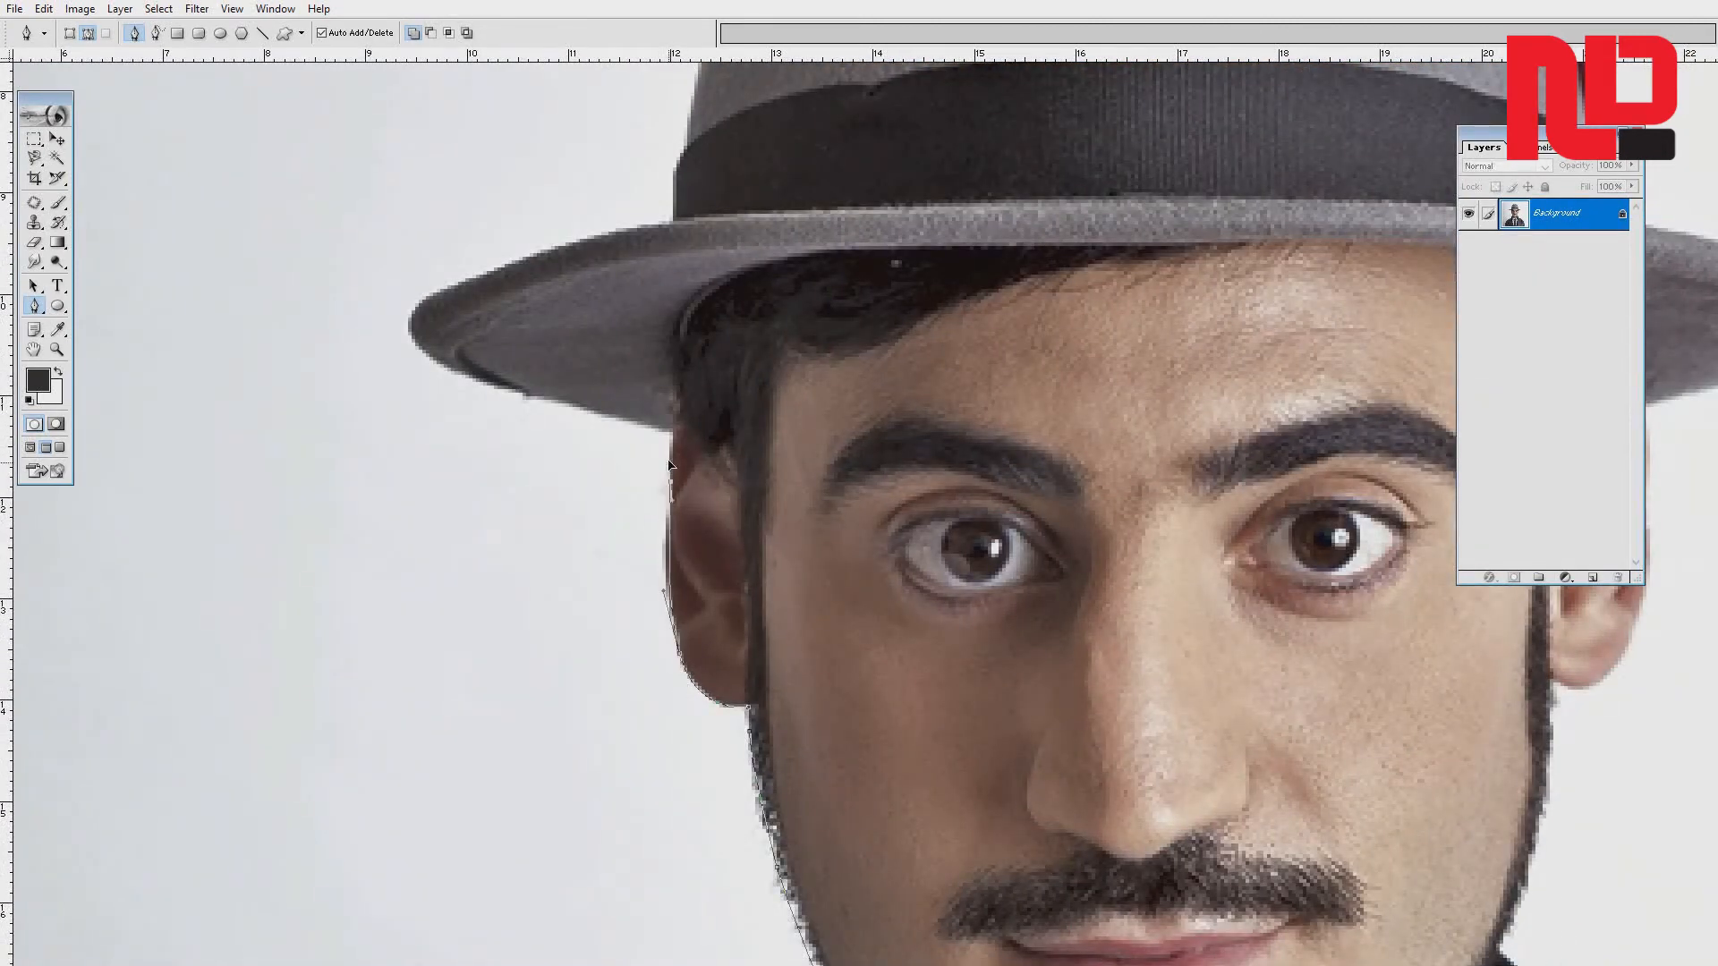
- Trace the path around the left side of the hat brim, from its underside to the hat band
{"action": "scroll", "coordinate": [672, 439], "scroll_direction": "up", "scroll_amount": 3}
{"action": "scroll", "coordinate": [652, 563], "scroll_direction": "left", "scroll_amount": 1}
{"action": "left_click", "coordinate": [543, 652]}
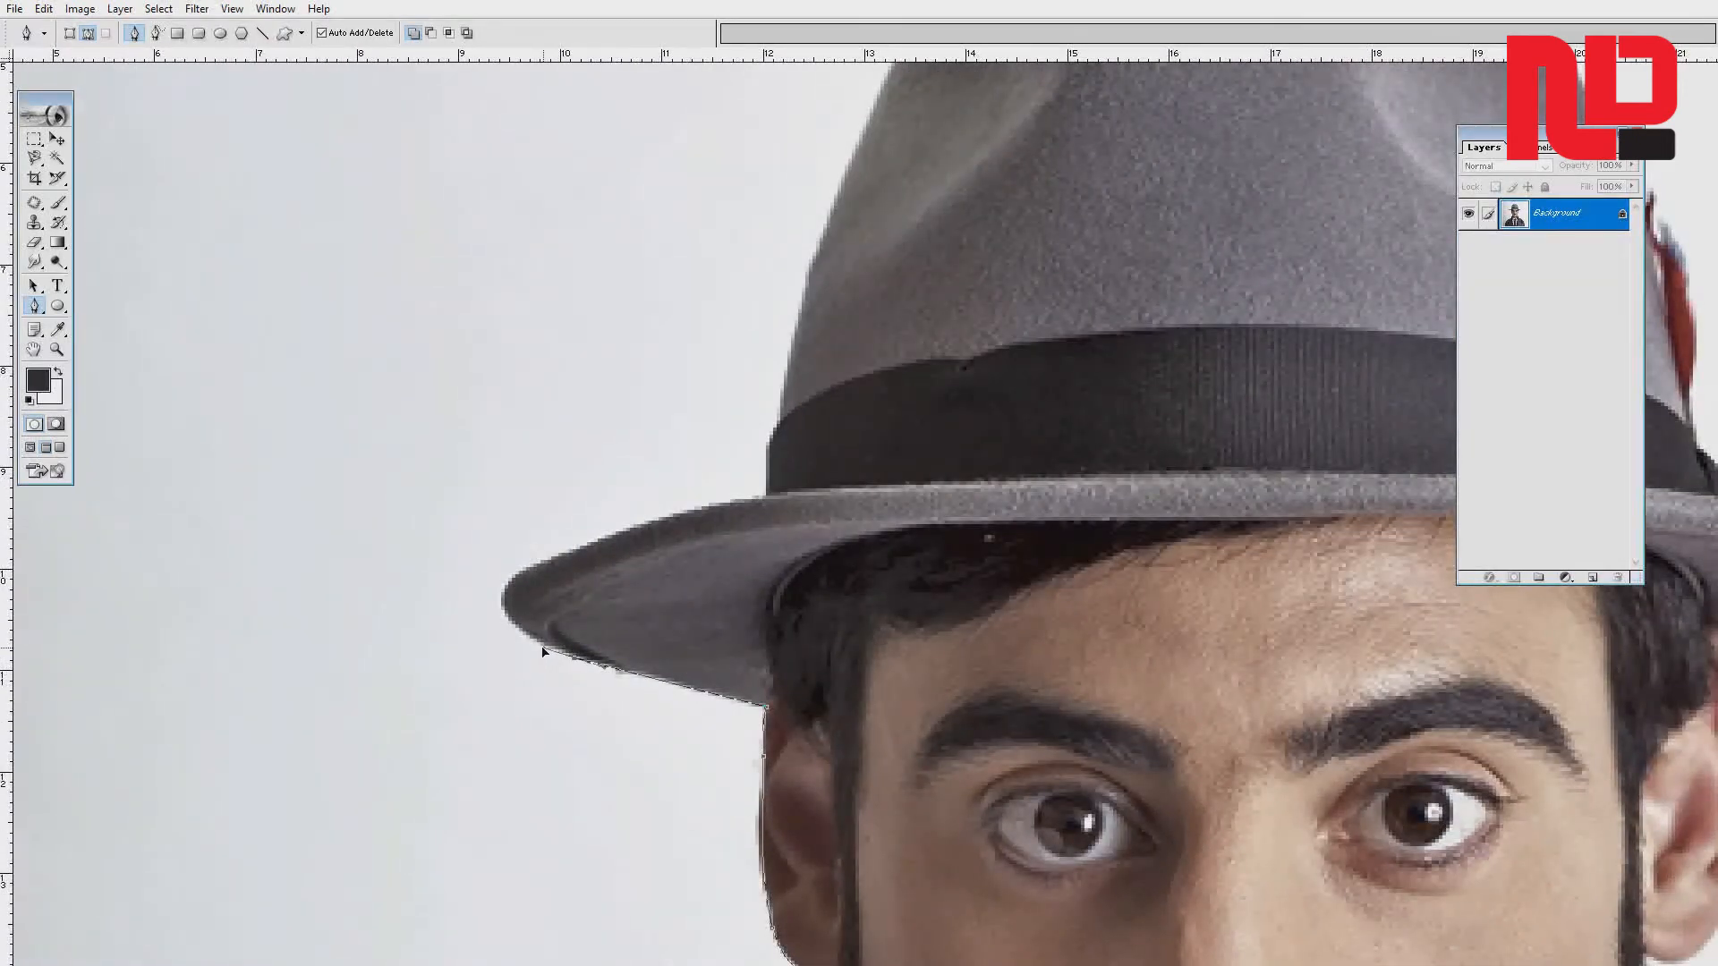
{"action": "left_click_drag", "start_coordinate": [504, 592], "coordinate": [512, 567]}
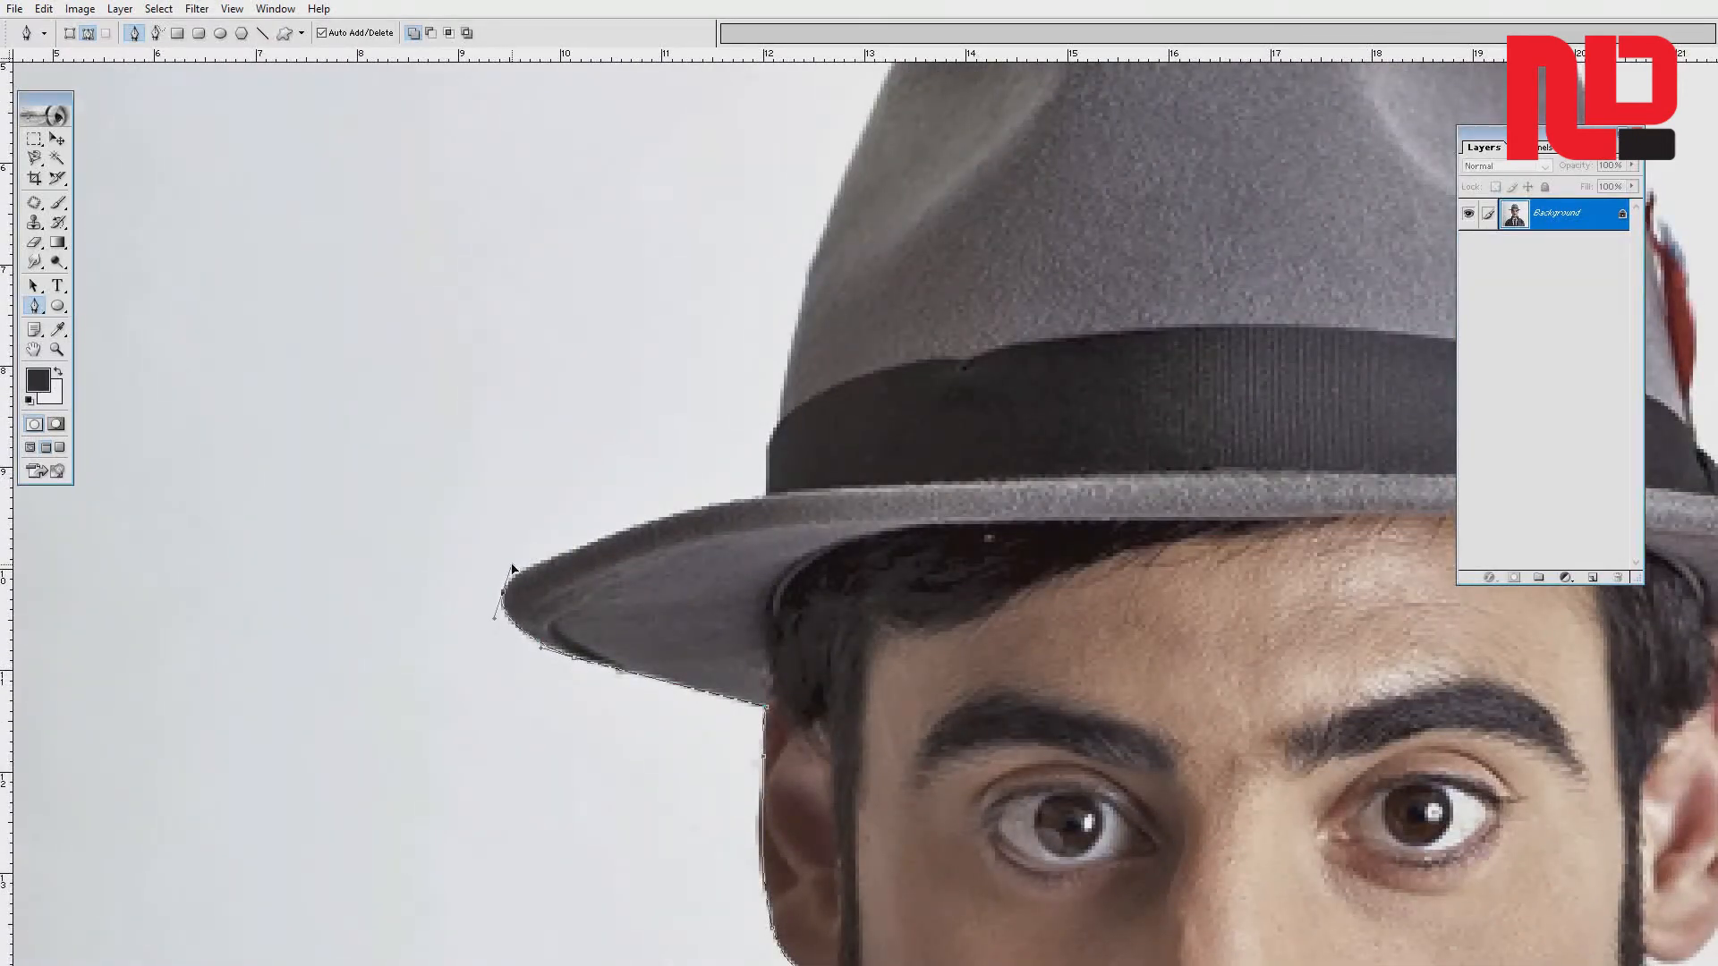
{"action": "left_click", "coordinate": [616, 535]}
{"action": "left_click", "coordinate": [762, 498]}
- Continue the path up the left side of the hat crown and across its dented top
{"action": "scroll", "coordinate": [767, 454], "scroll_direction": "up", "scroll_amount": 3}
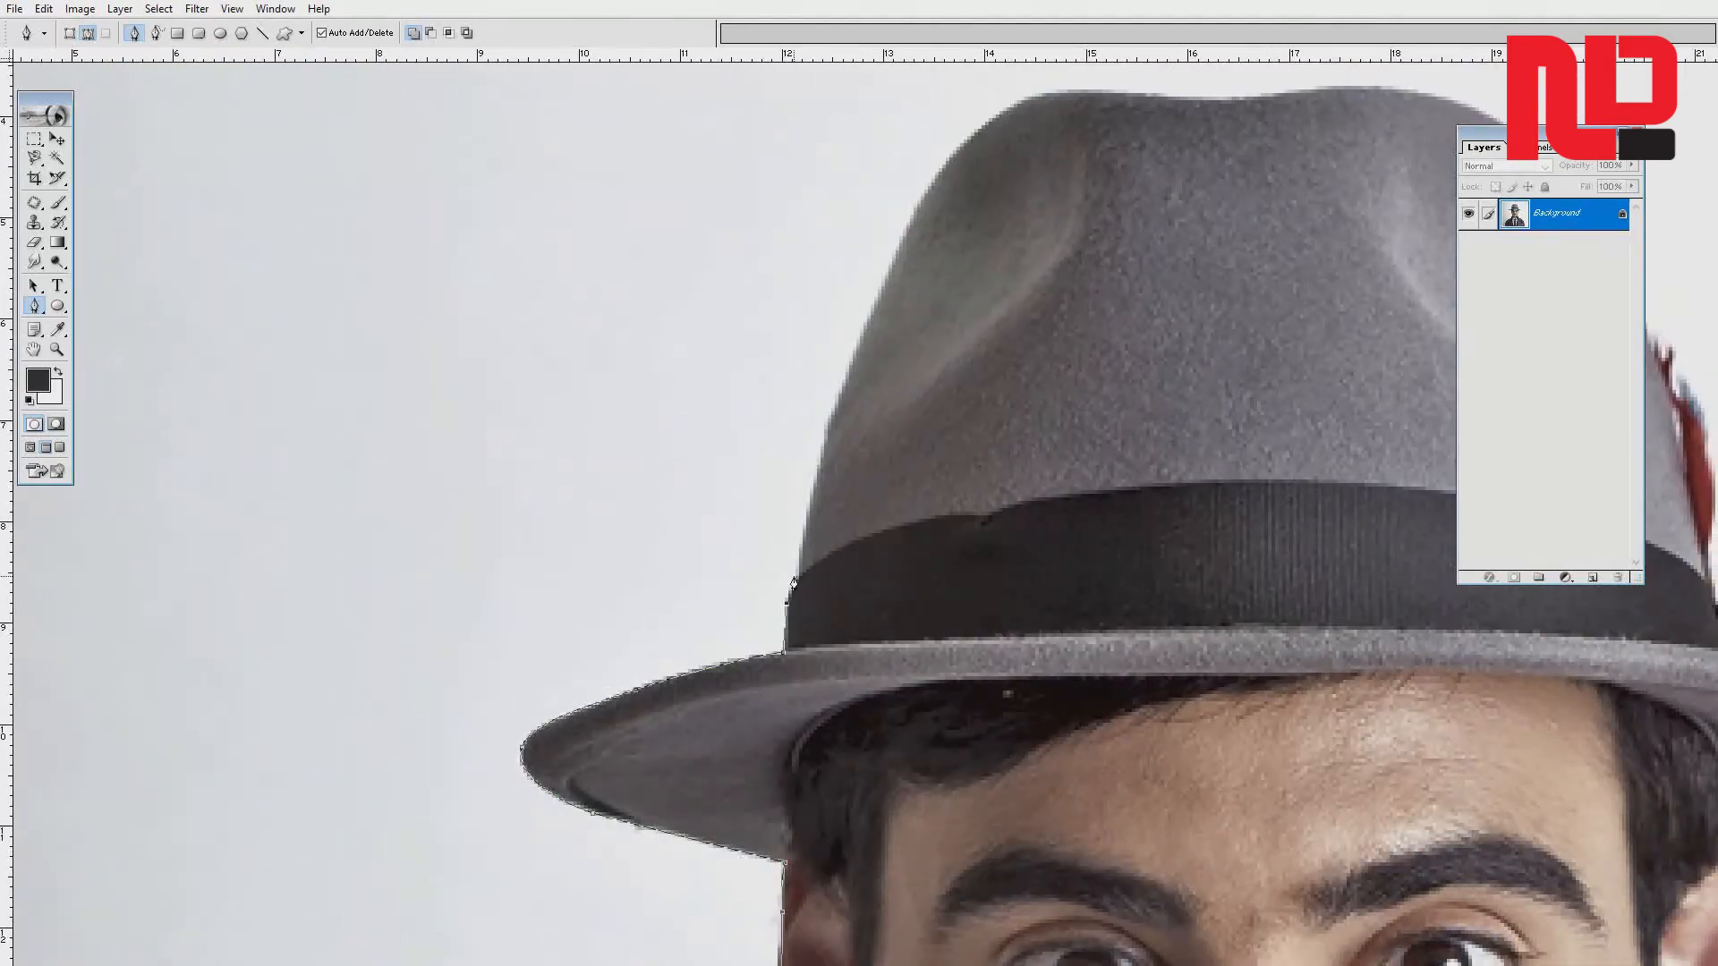
{"action": "scroll", "coordinate": [819, 464], "scroll_direction": "up", "scroll_amount": 3}
{"action": "scroll", "coordinate": [819, 464], "scroll_direction": "right", "scroll_amount": 1}
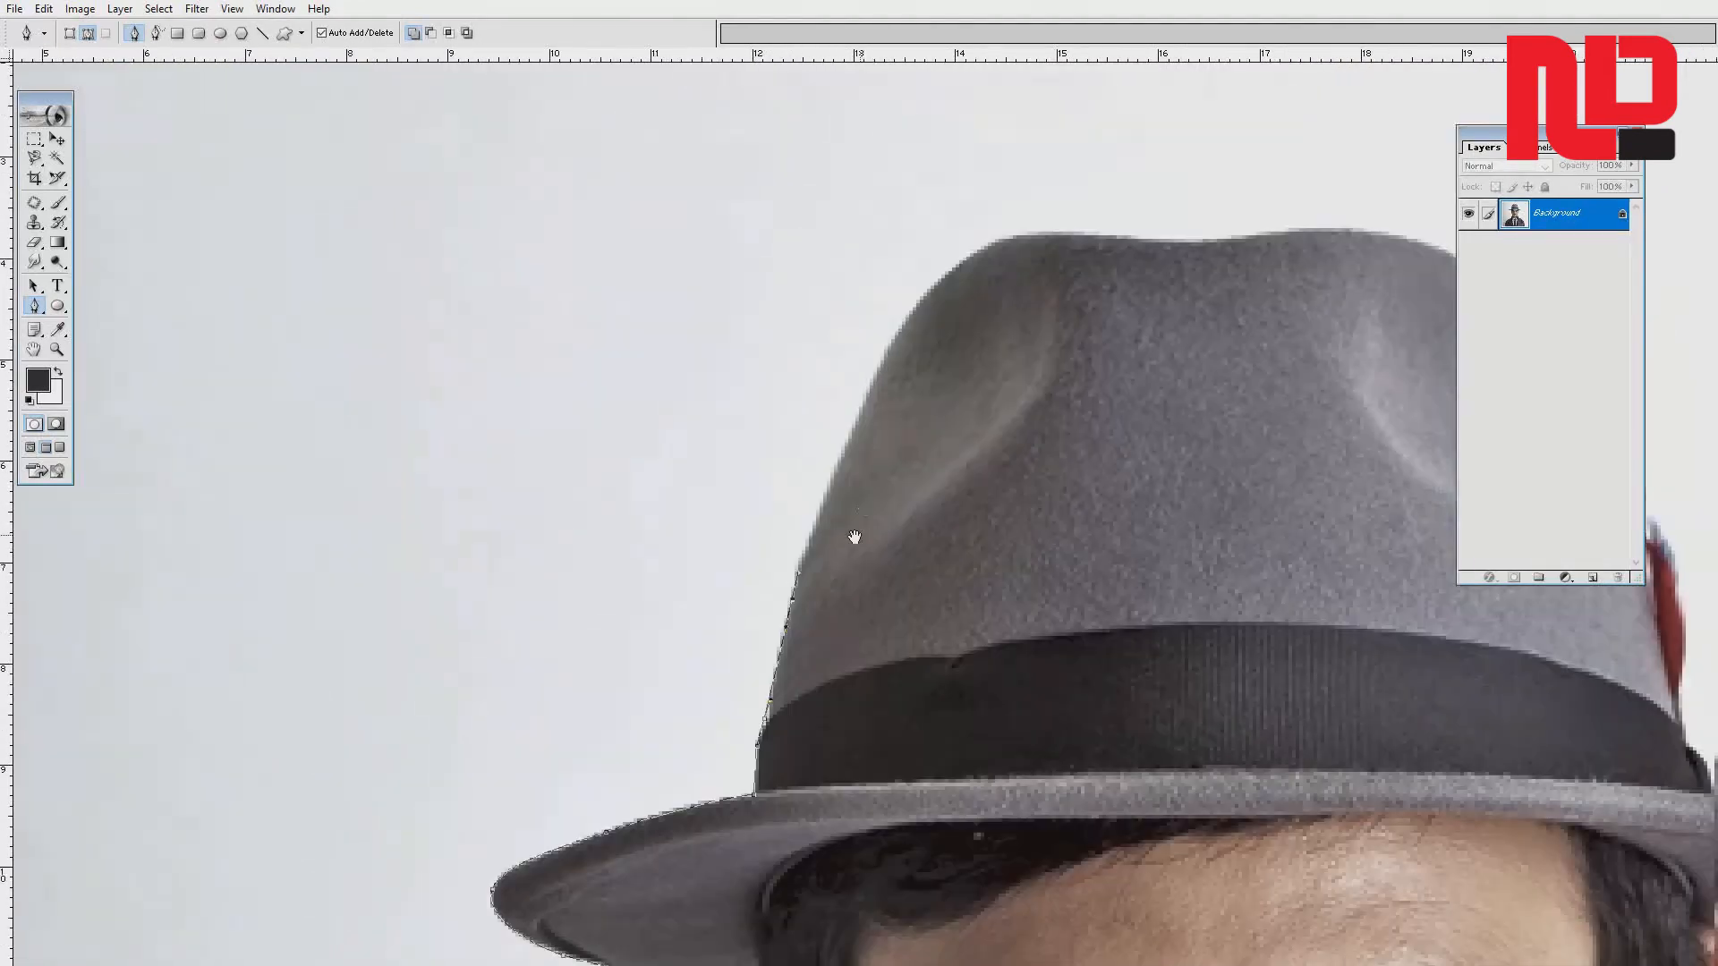
{"action": "left_click_drag", "start_coordinate": [812, 498], "coordinate": [834, 450]}
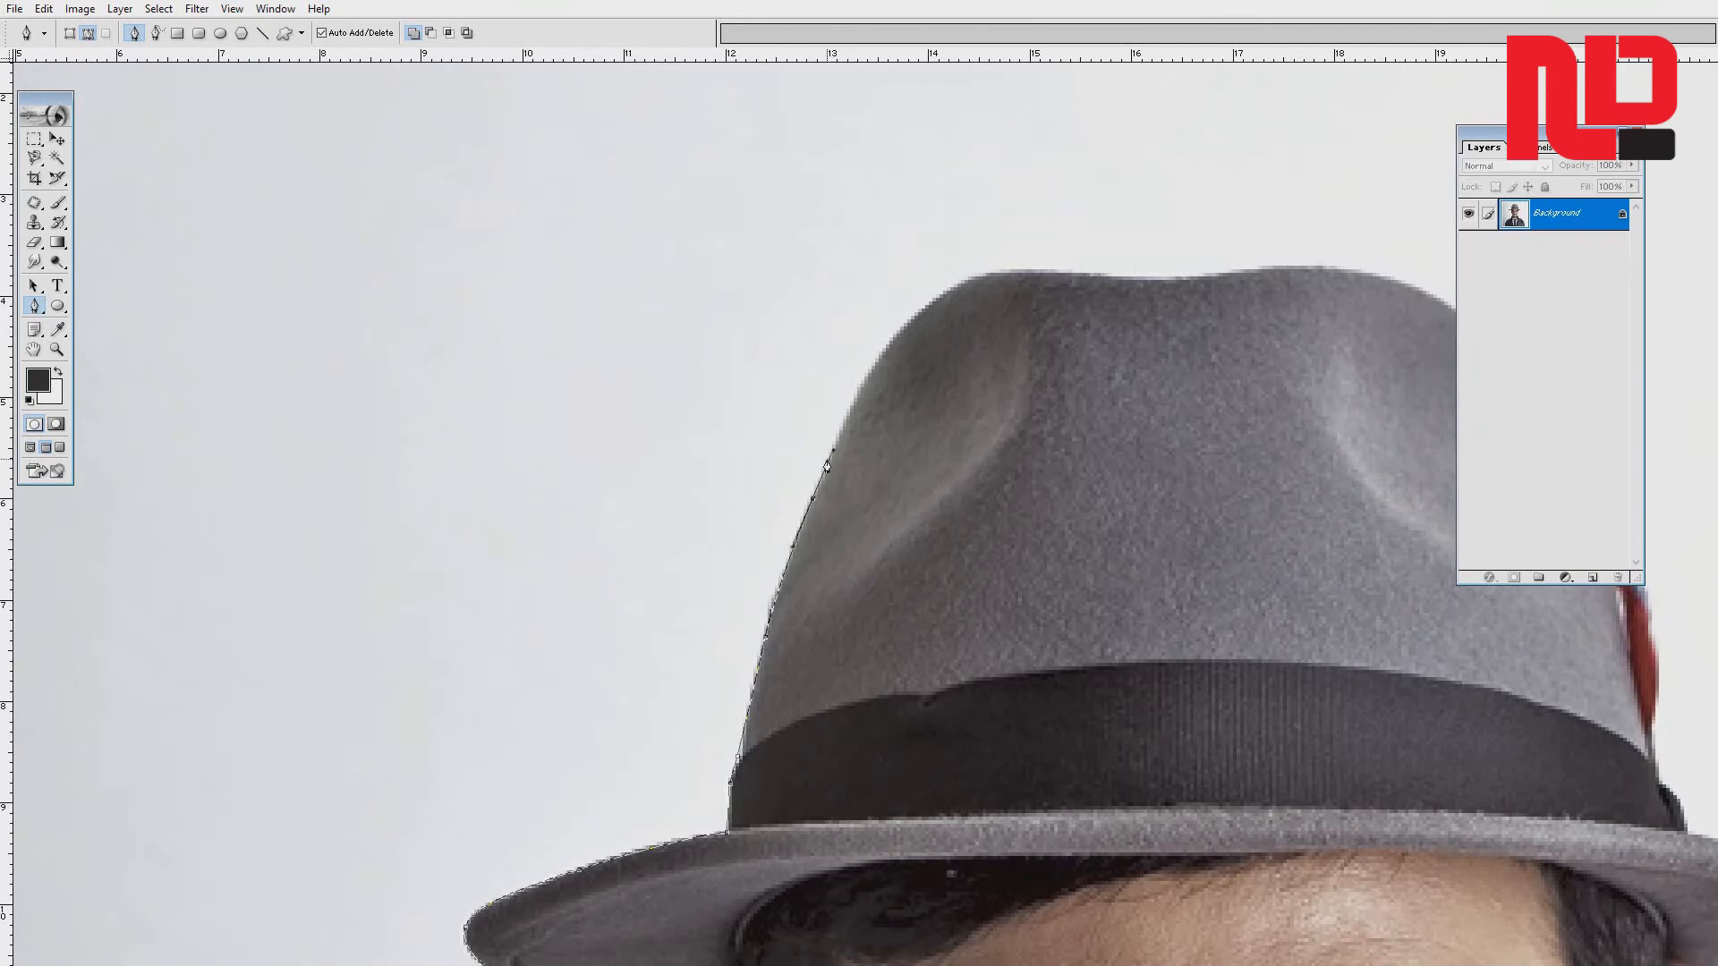
{"action": "left_click_drag", "start_coordinate": [898, 336], "coordinate": [892, 408]}
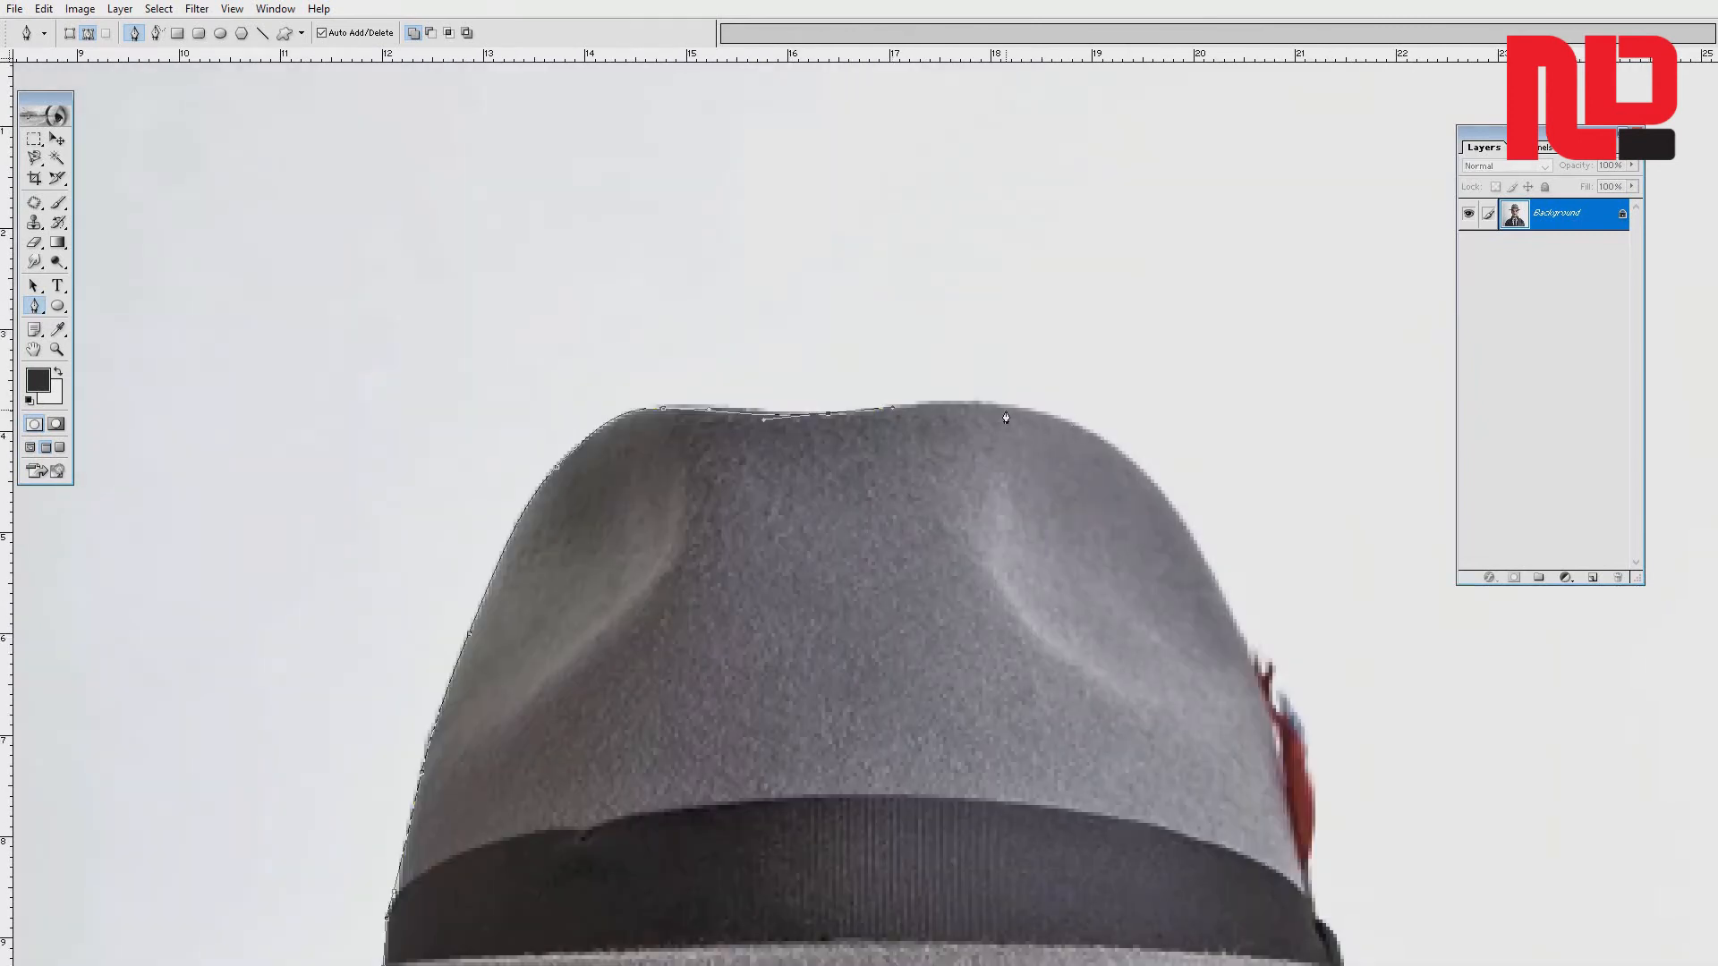
- Trace the path down the right side of the hat crown and around the red feather to the brim
{"action": "left_click_drag", "start_coordinate": [1012, 409], "coordinate": [1056, 426]}
{"action": "left_click_drag", "start_coordinate": [1137, 470], "coordinate": [1174, 508]}
{"action": "left_click_drag", "start_coordinate": [1232, 619], "coordinate": [1254, 677]}
{"action": "left_click_drag", "start_coordinate": [1306, 744], "coordinate": [1314, 780]}
{"action": "left_click_drag", "start_coordinate": [1331, 871], "coordinate": [1250, 633]}
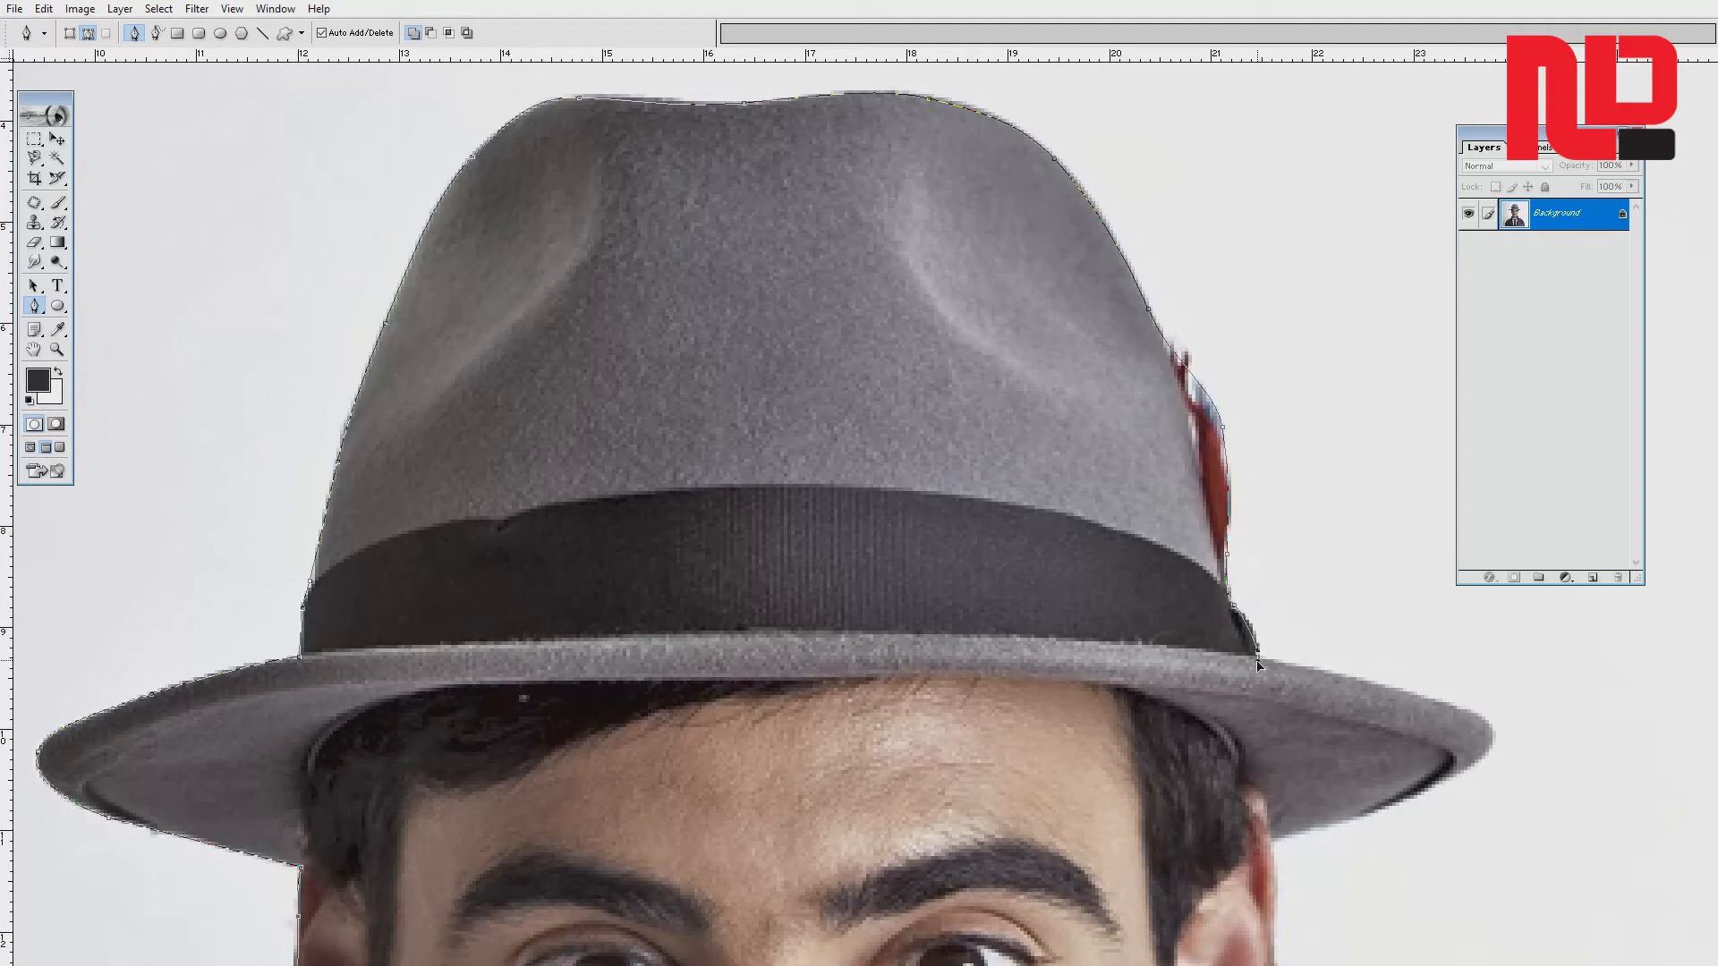
- Trace the path around the right side of the hat brim and back underneath to the ear
{"action": "left_click_drag", "start_coordinate": [1286, 671], "coordinate": [1046, 631]}
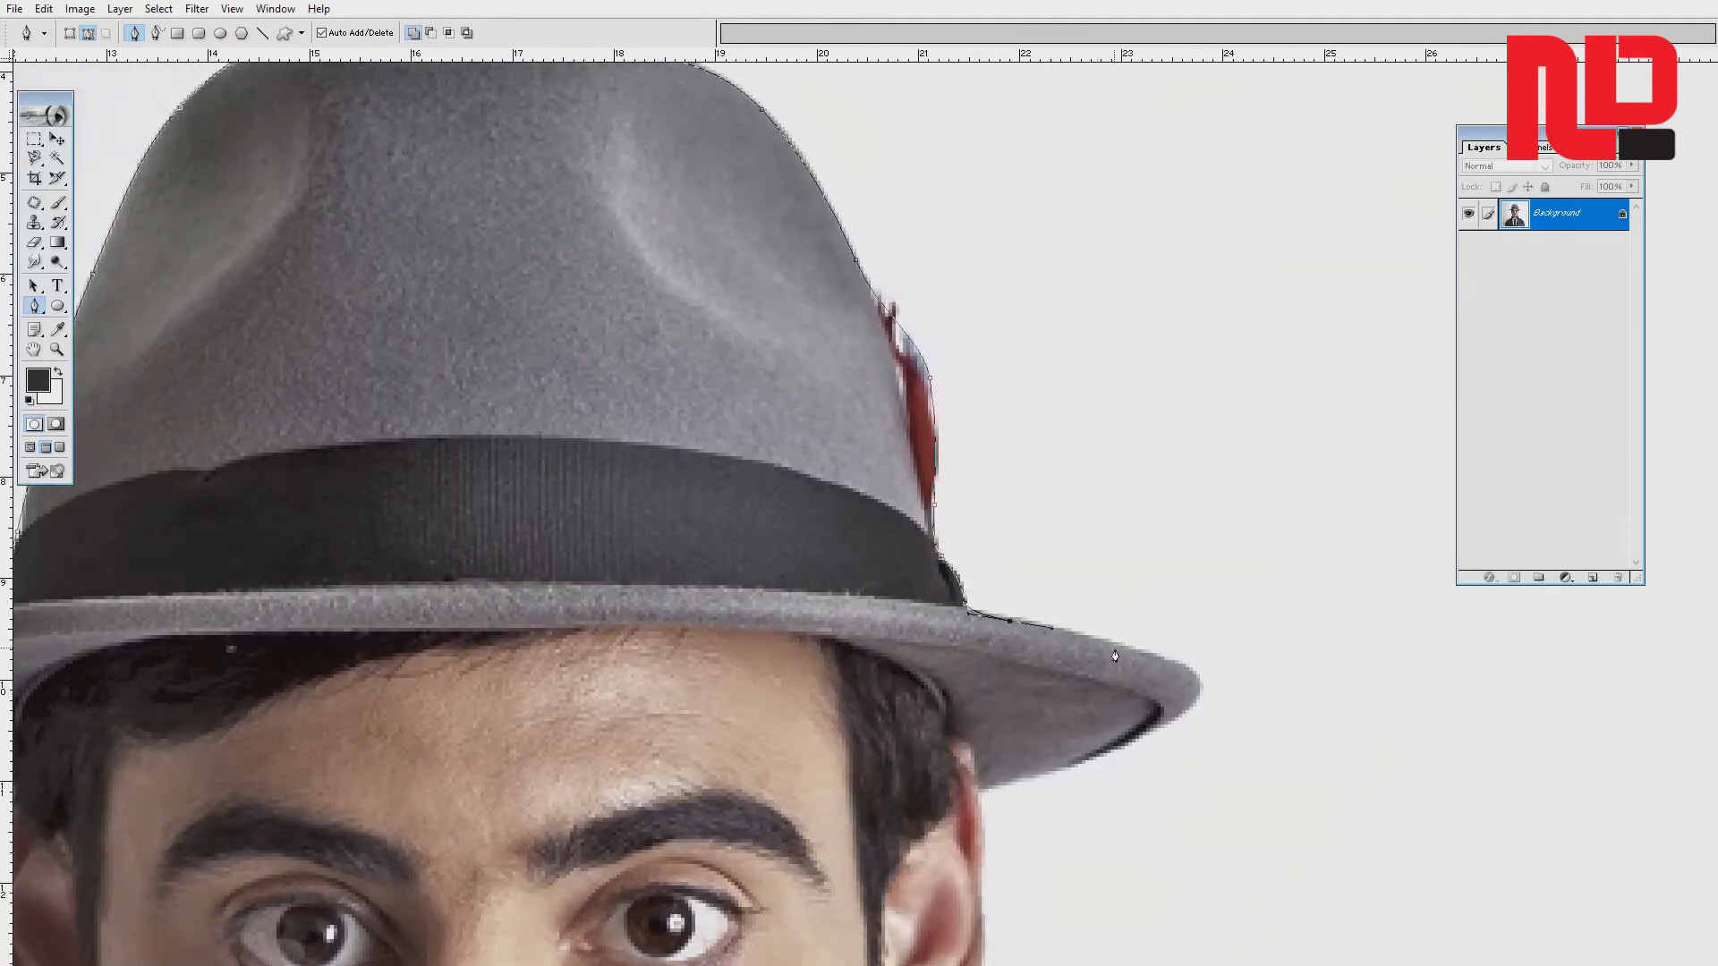
{"action": "left_click_drag", "start_coordinate": [1158, 656], "coordinate": [1102, 761]}
{"action": "left_click", "coordinate": [977, 795]}
{"action": "left_click_drag", "start_coordinate": [977, 795], "coordinate": [963, 480]}
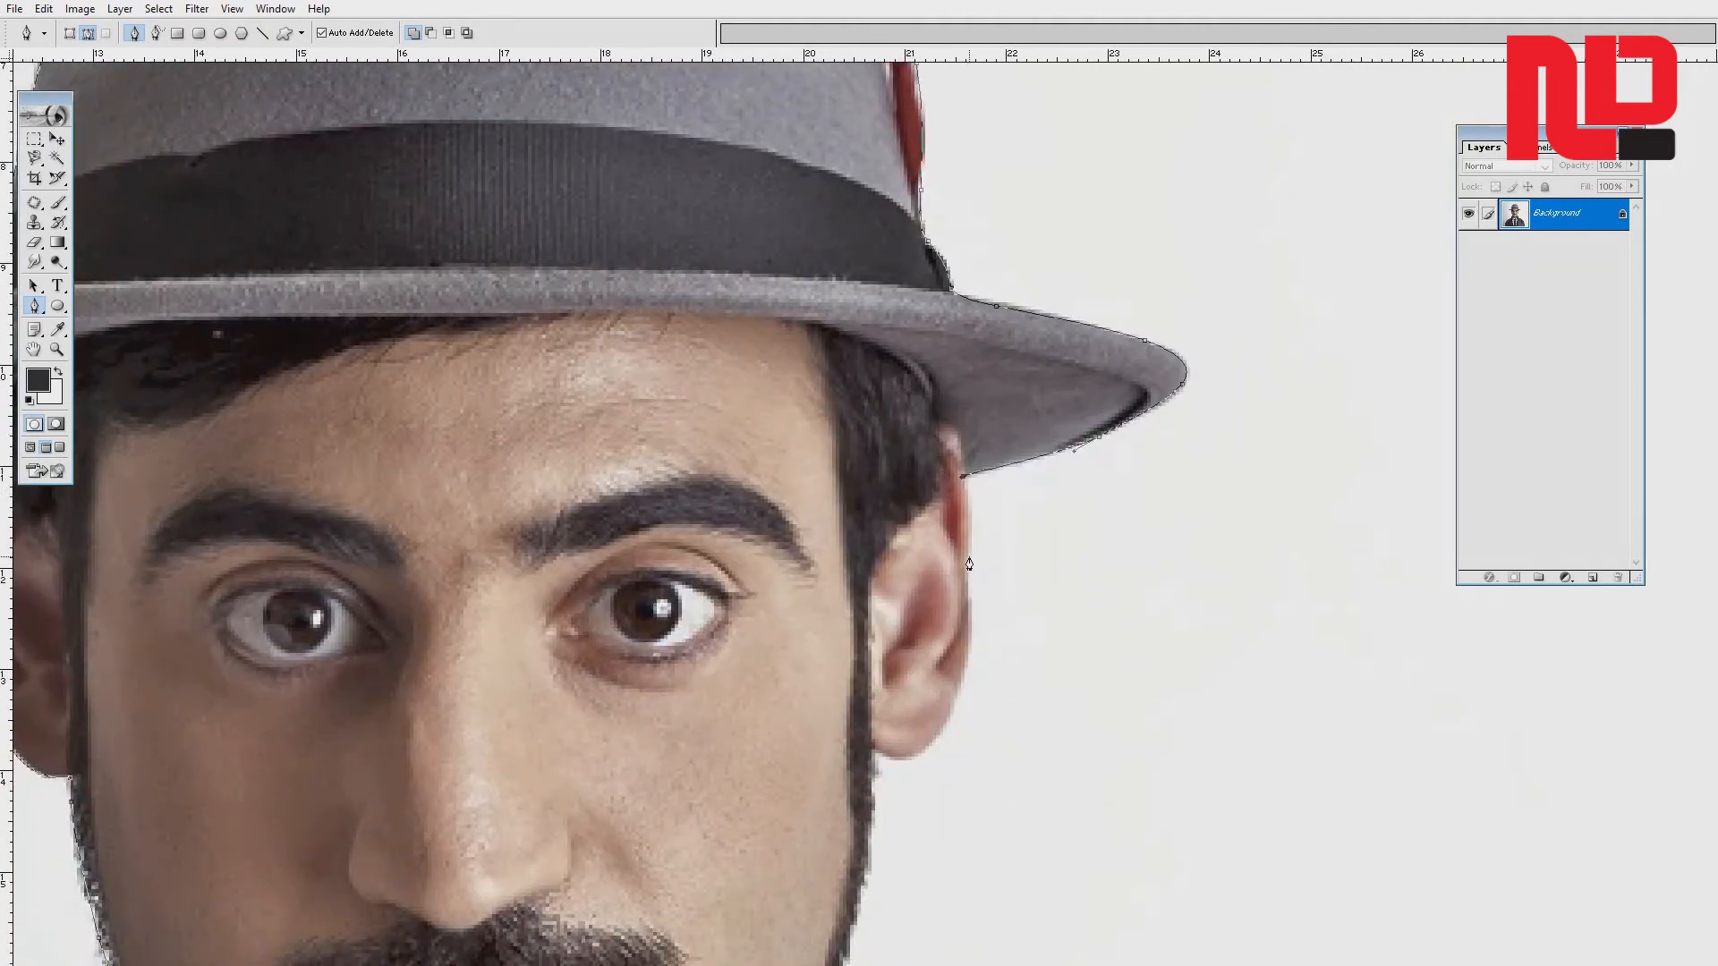
- Continue the path around the right ear and down the bearded jaw to the top of the coat collar
{"action": "left_click_drag", "start_coordinate": [969, 564], "coordinate": [969, 611]}
{"action": "left_click_drag", "start_coordinate": [964, 677], "coordinate": [901, 521]}
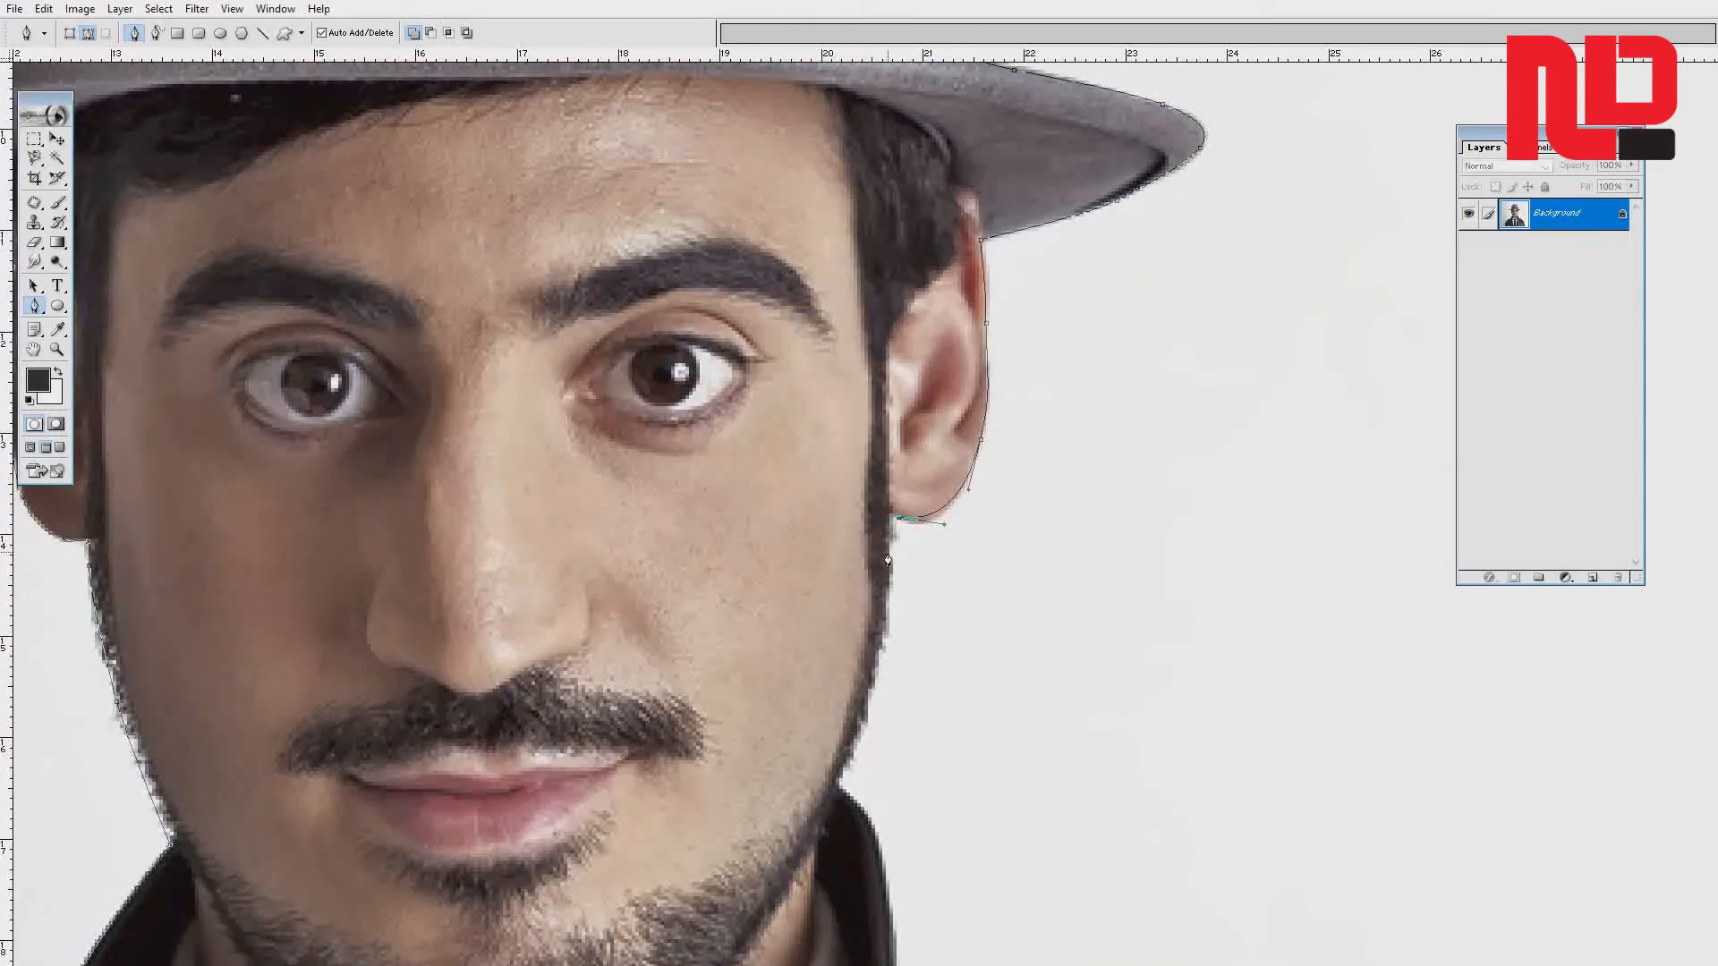
{"action": "scroll", "coordinate": [892, 598], "scroll_direction": "down", "scroll_amount": 3}
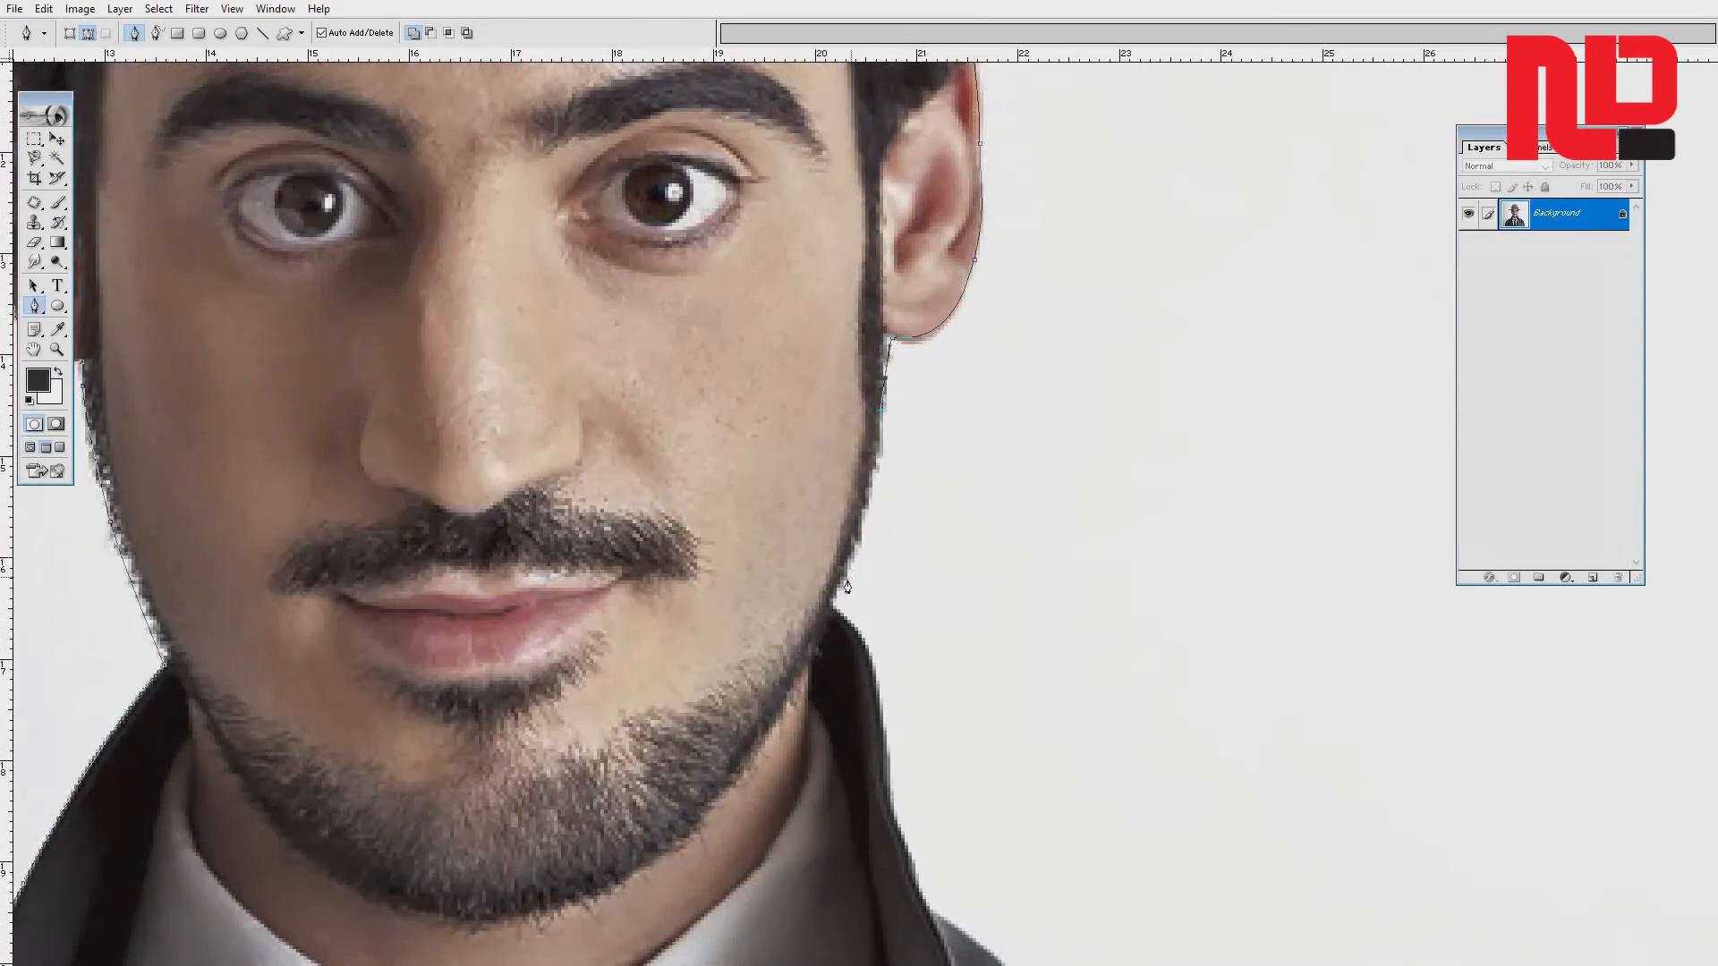
{"action": "left_click_drag", "start_coordinate": [830, 607], "coordinate": [802, 643]}
{"action": "left_click", "coordinate": [835, 614], "text": "alt"}
{"action": "scroll", "coordinate": [834, 613], "scroll_direction": "down", "scroll_amount": 3}
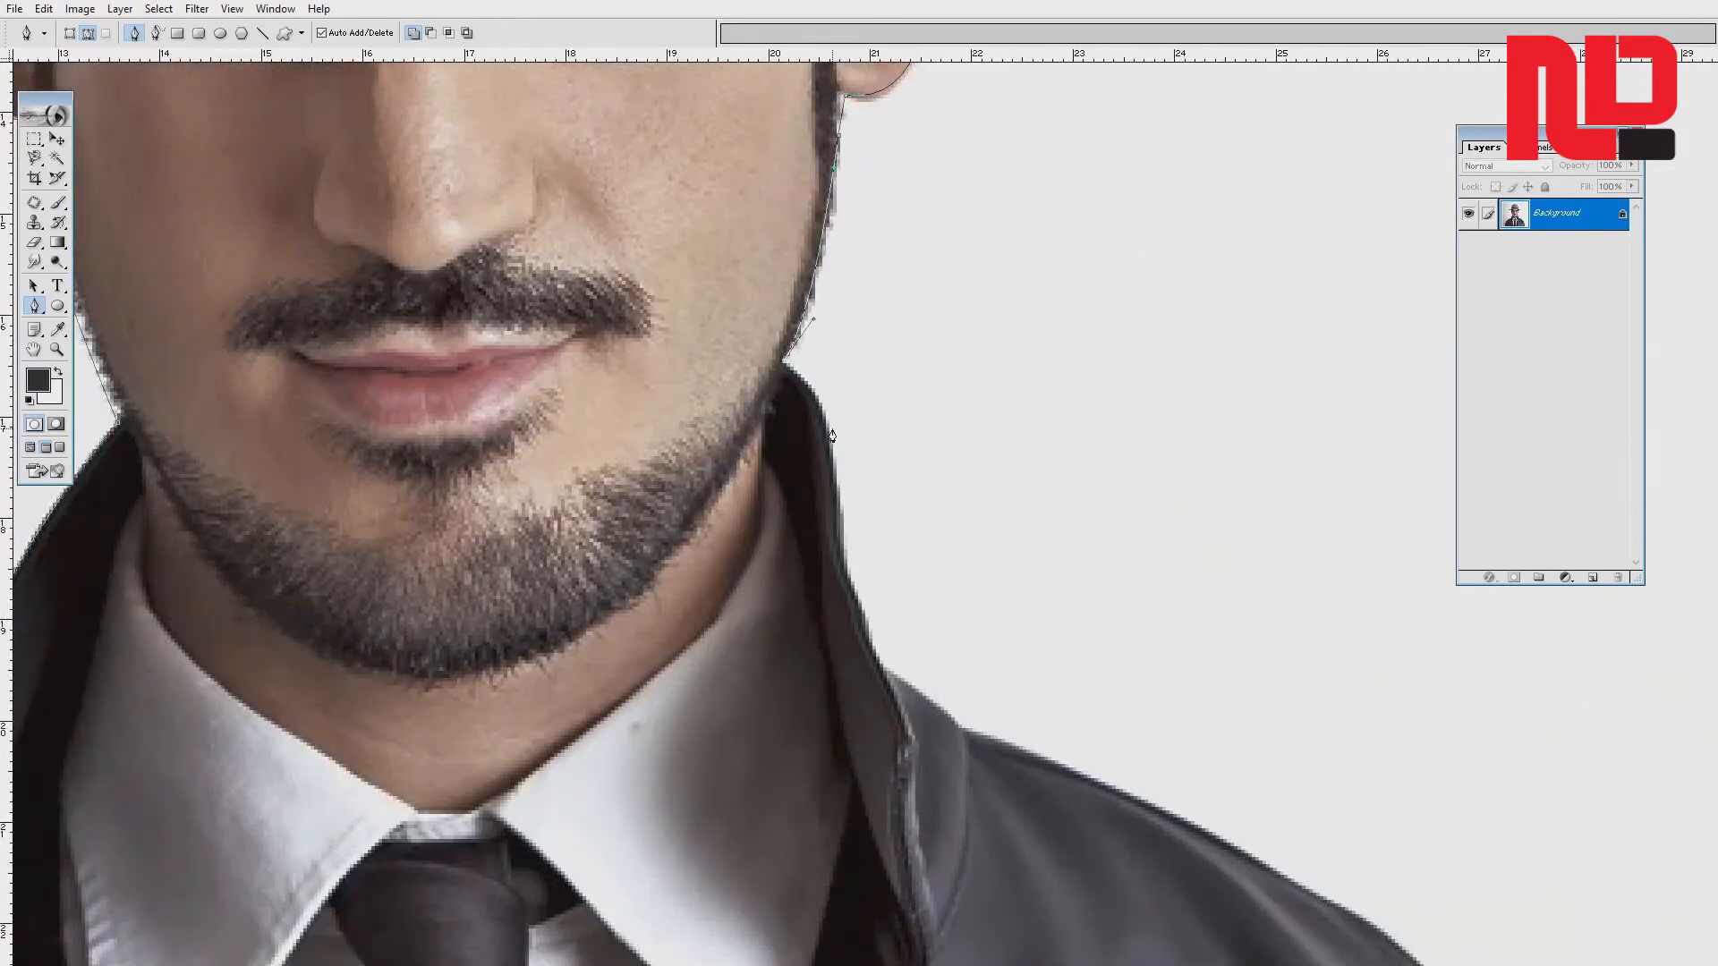
- Trace the path down the right collar edge to the start of the shoulder
{"action": "left_click", "coordinate": [828, 431]}
{"action": "left_click_drag", "start_coordinate": [830, 441], "coordinate": [833, 468]}
{"action": "left_click", "coordinate": [862, 625]}
{"action": "left_click", "coordinate": [961, 724]}
{"action": "left_click_drag", "start_coordinate": [994, 748], "coordinate": [649, 383]}
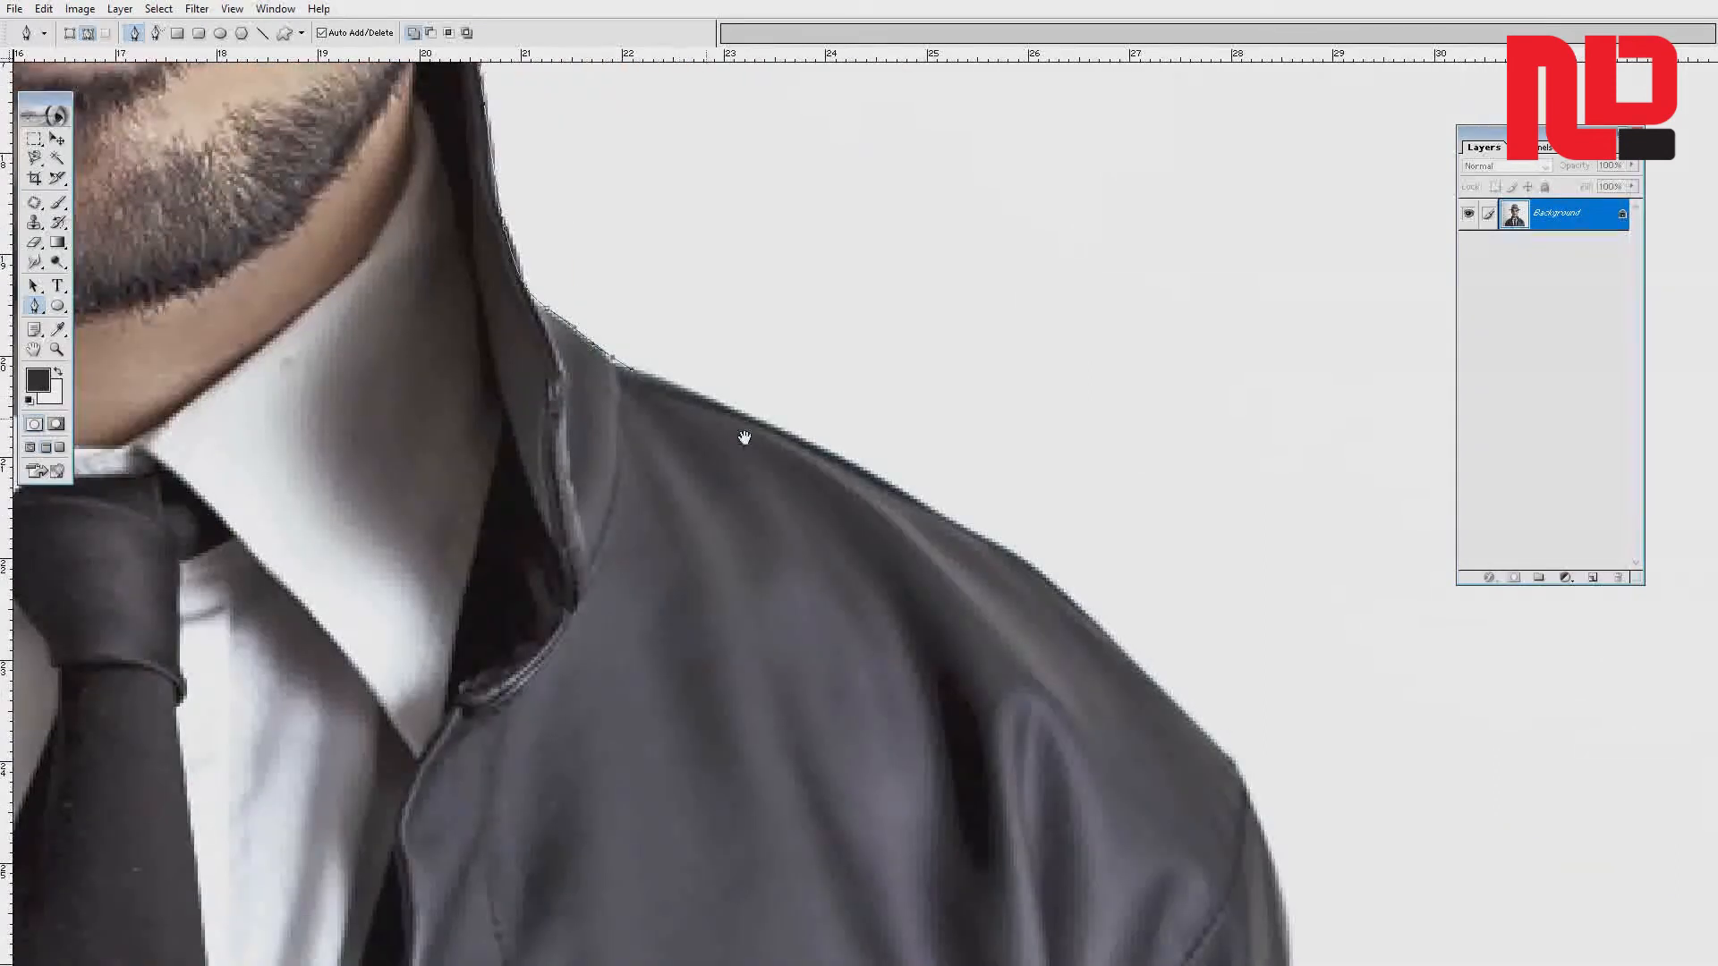
- Continue the path over the right shoulder and down the outer sleeve
{"action": "left_click", "coordinate": [793, 437]}
{"action": "left_click_drag", "start_coordinate": [1029, 573], "coordinate": [1086, 622]}
{"action": "left_click_drag", "start_coordinate": [1174, 709], "coordinate": [1233, 681]}
{"action": "left_click_drag", "start_coordinate": [1254, 869], "coordinate": [1266, 891]}
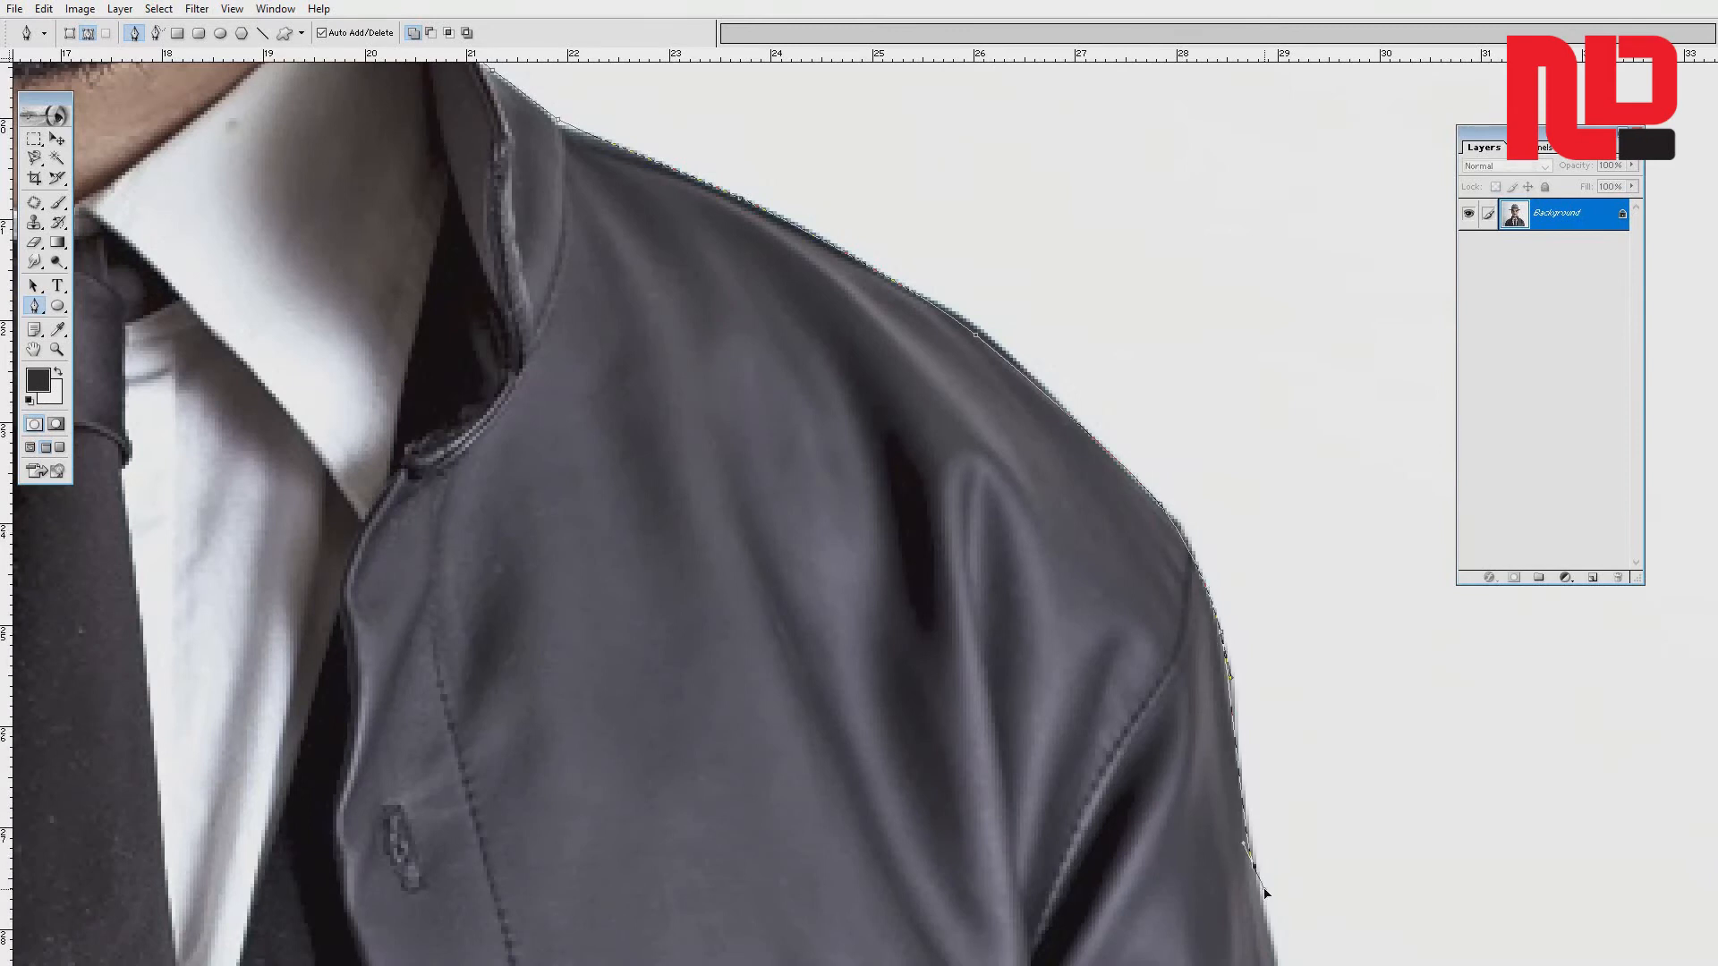
- Close the path along the portrait's bottom edge at its starting point and convert it to a selection
{"action": "key", "text": "ctrl+minus"}
{"action": "key", "text": "ctrl+minus"}
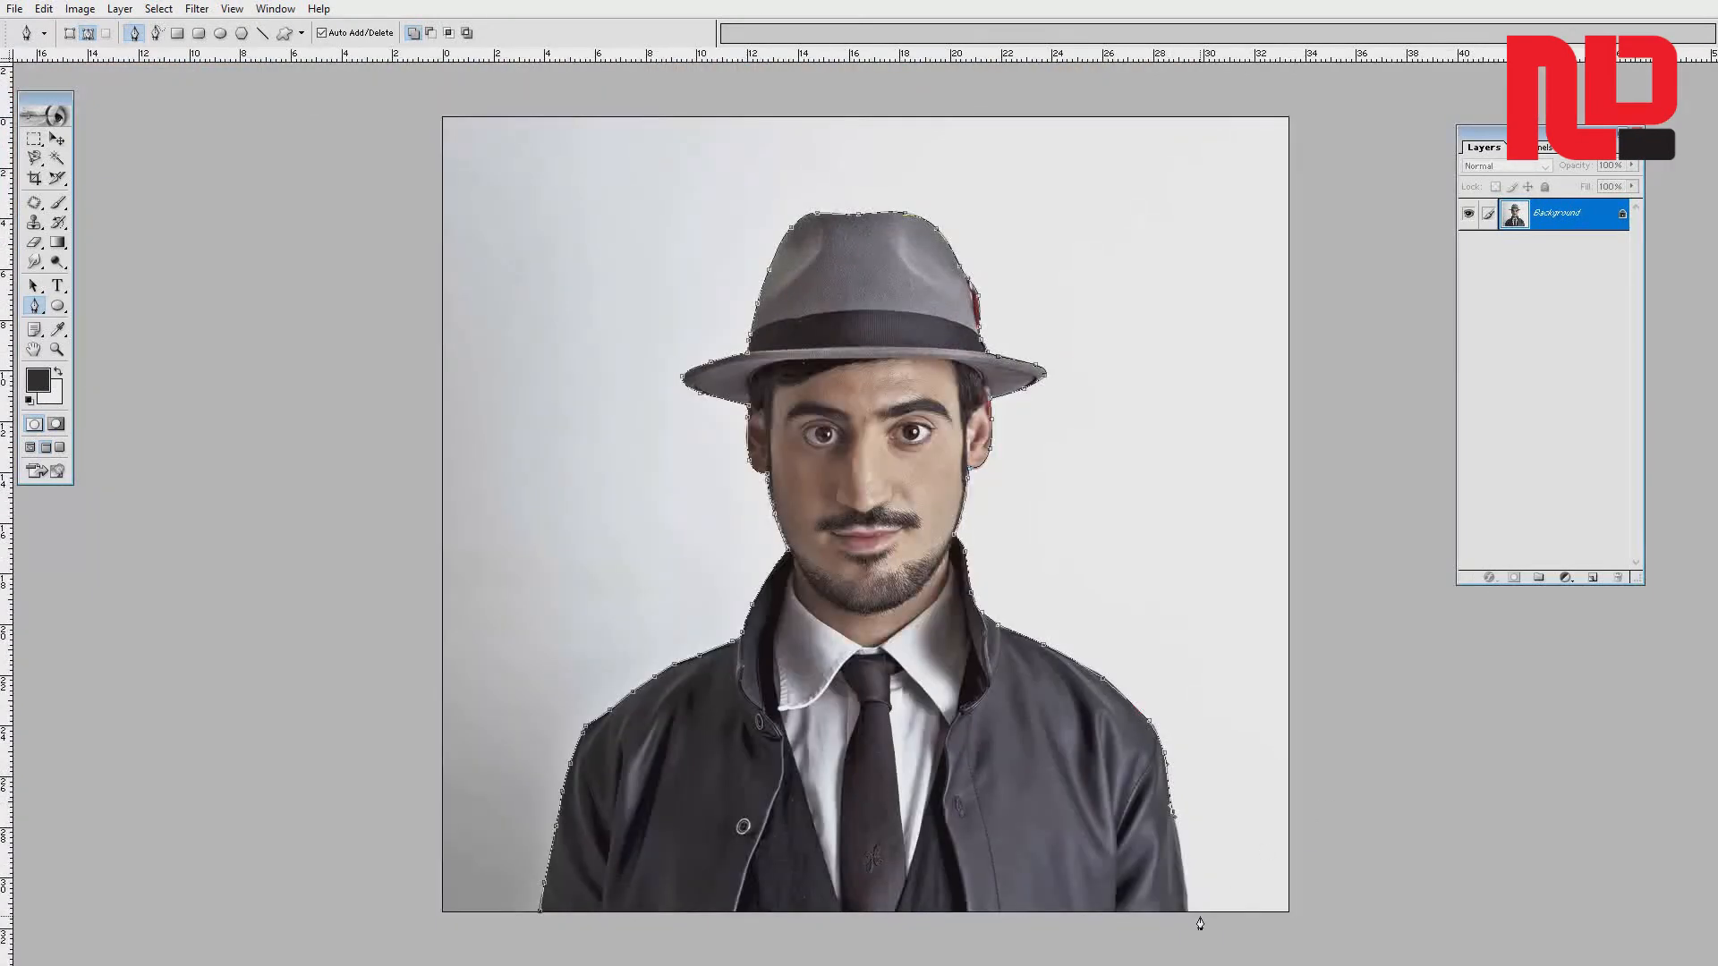
{"action": "left_click_drag", "start_coordinate": [1185, 914], "coordinate": [1180, 929]}
{"action": "left_click", "coordinate": [549, 933]}
{"action": "key", "text": "ctrl+Return"}
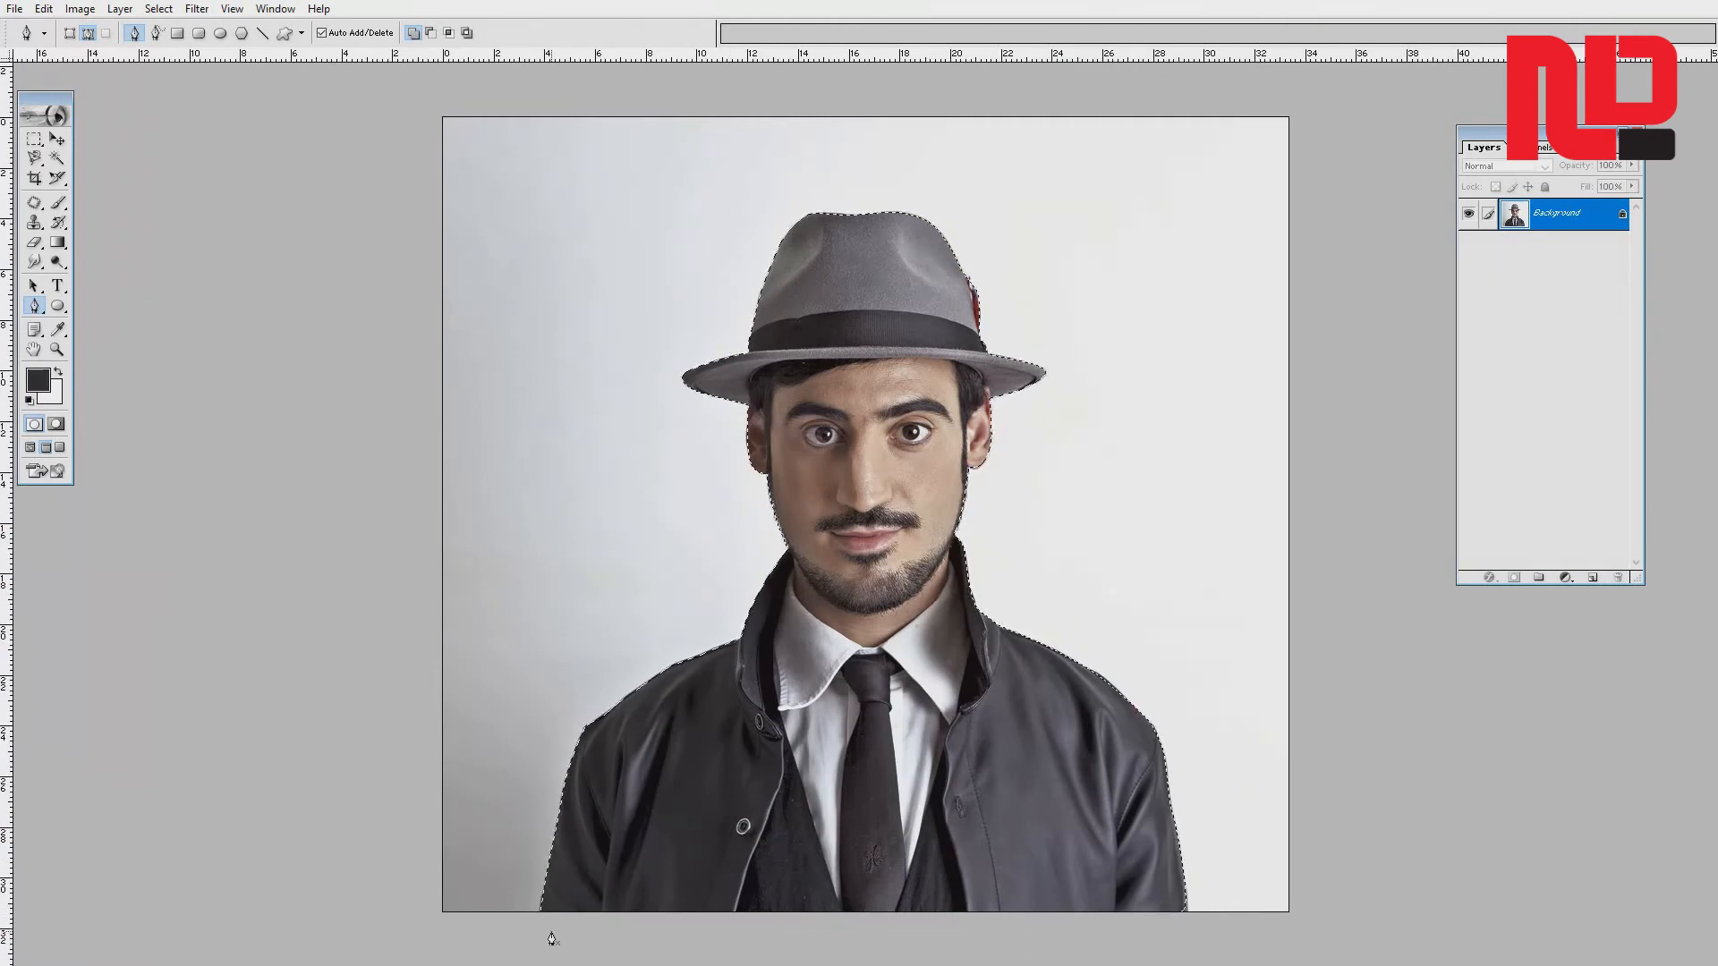
{"action": "key", "text": "ctrl+z"}
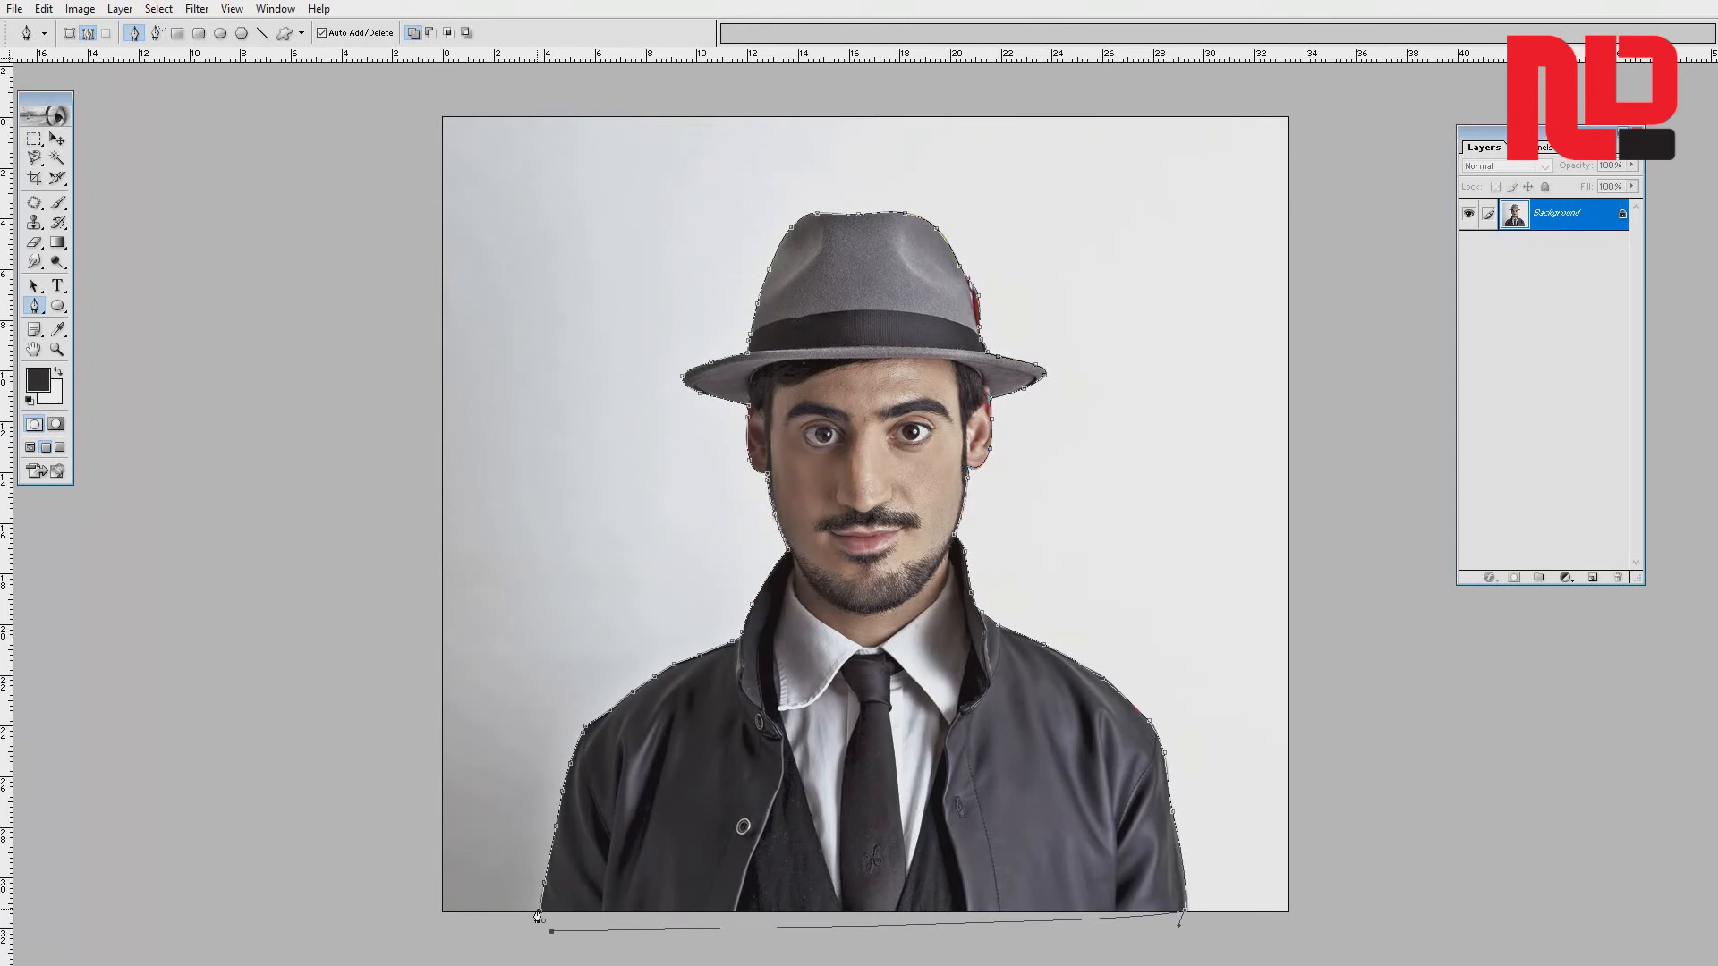
{"action": "left_click", "coordinate": [540, 917]}
{"action": "key", "text": "ctrl+Return"}
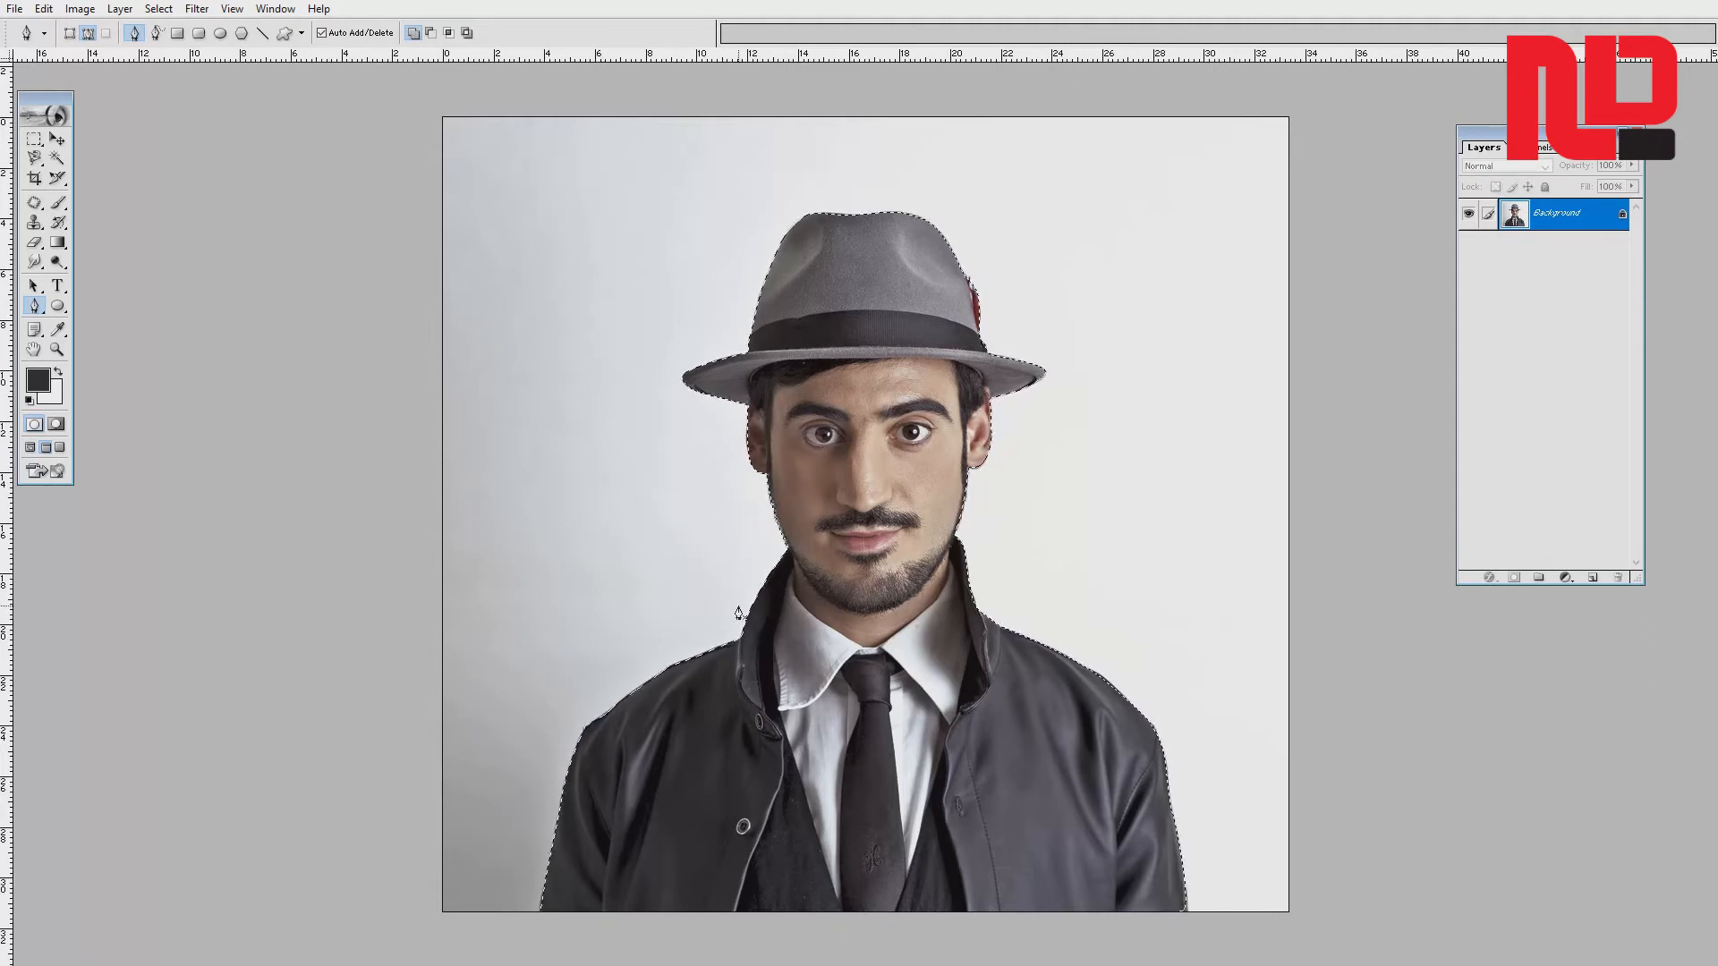
- Copy the feathered selection of the man onto a new layer and hide the Background layer
{"action": "key", "text": "w"}
{"action": "right_click", "coordinate": [807, 357]}
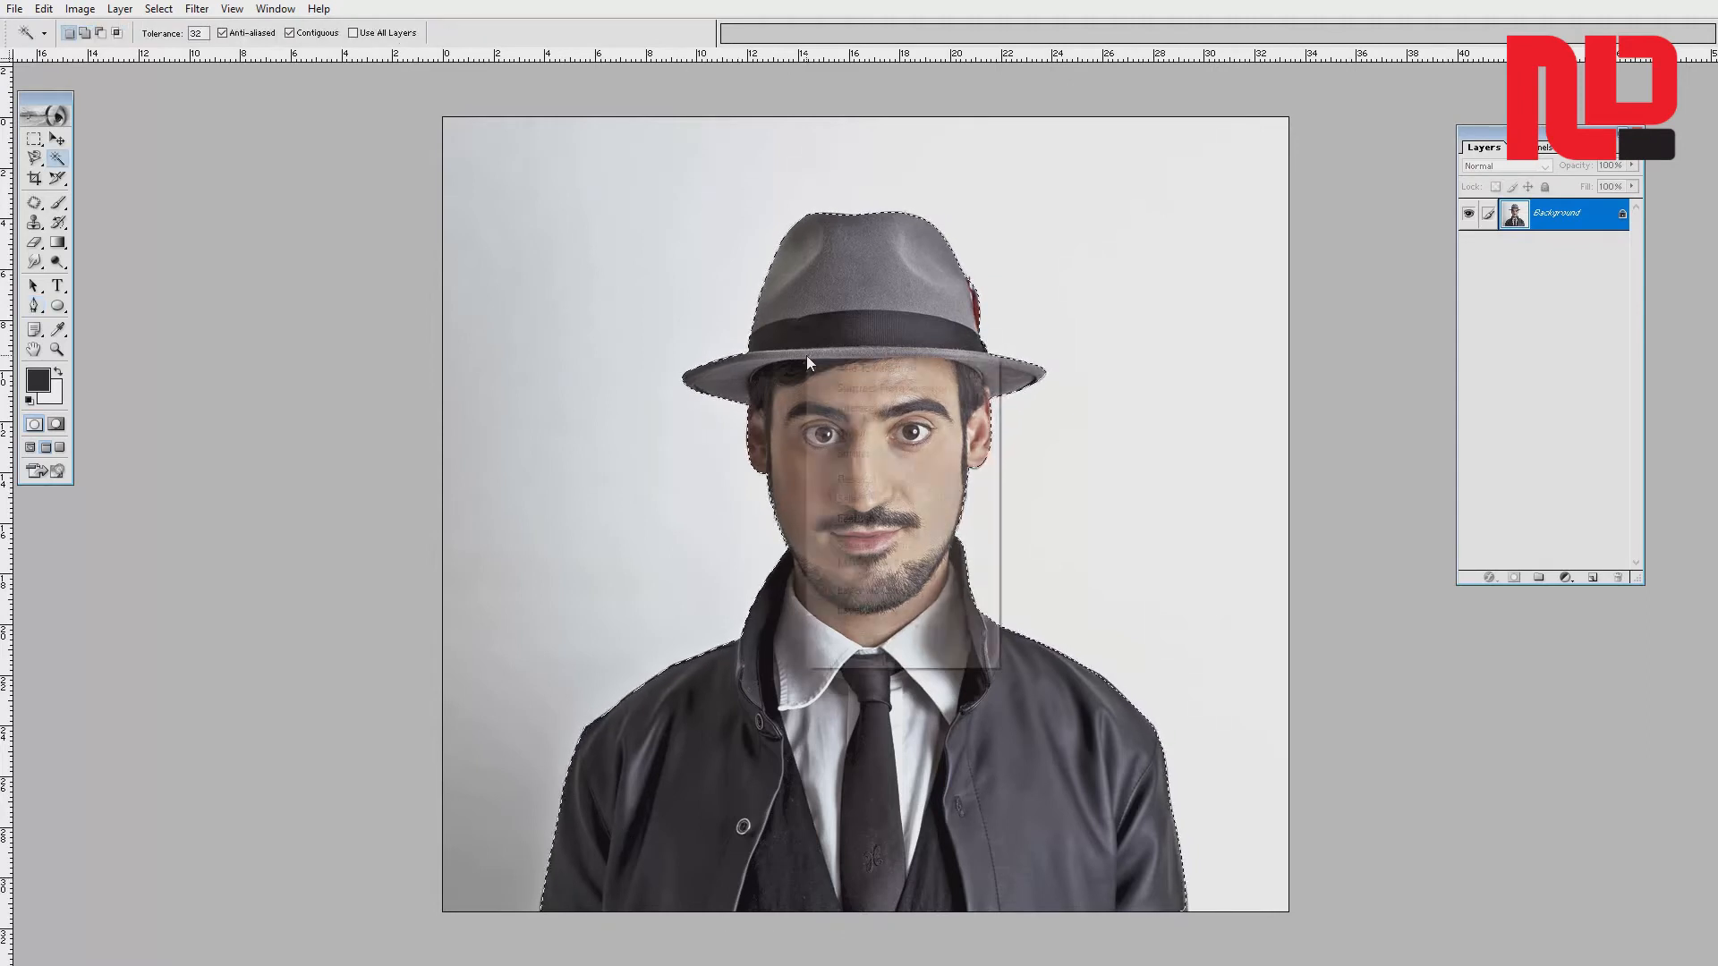
{"action": "left_click", "coordinate": [859, 518]}
{"action": "key", "text": "Return"}
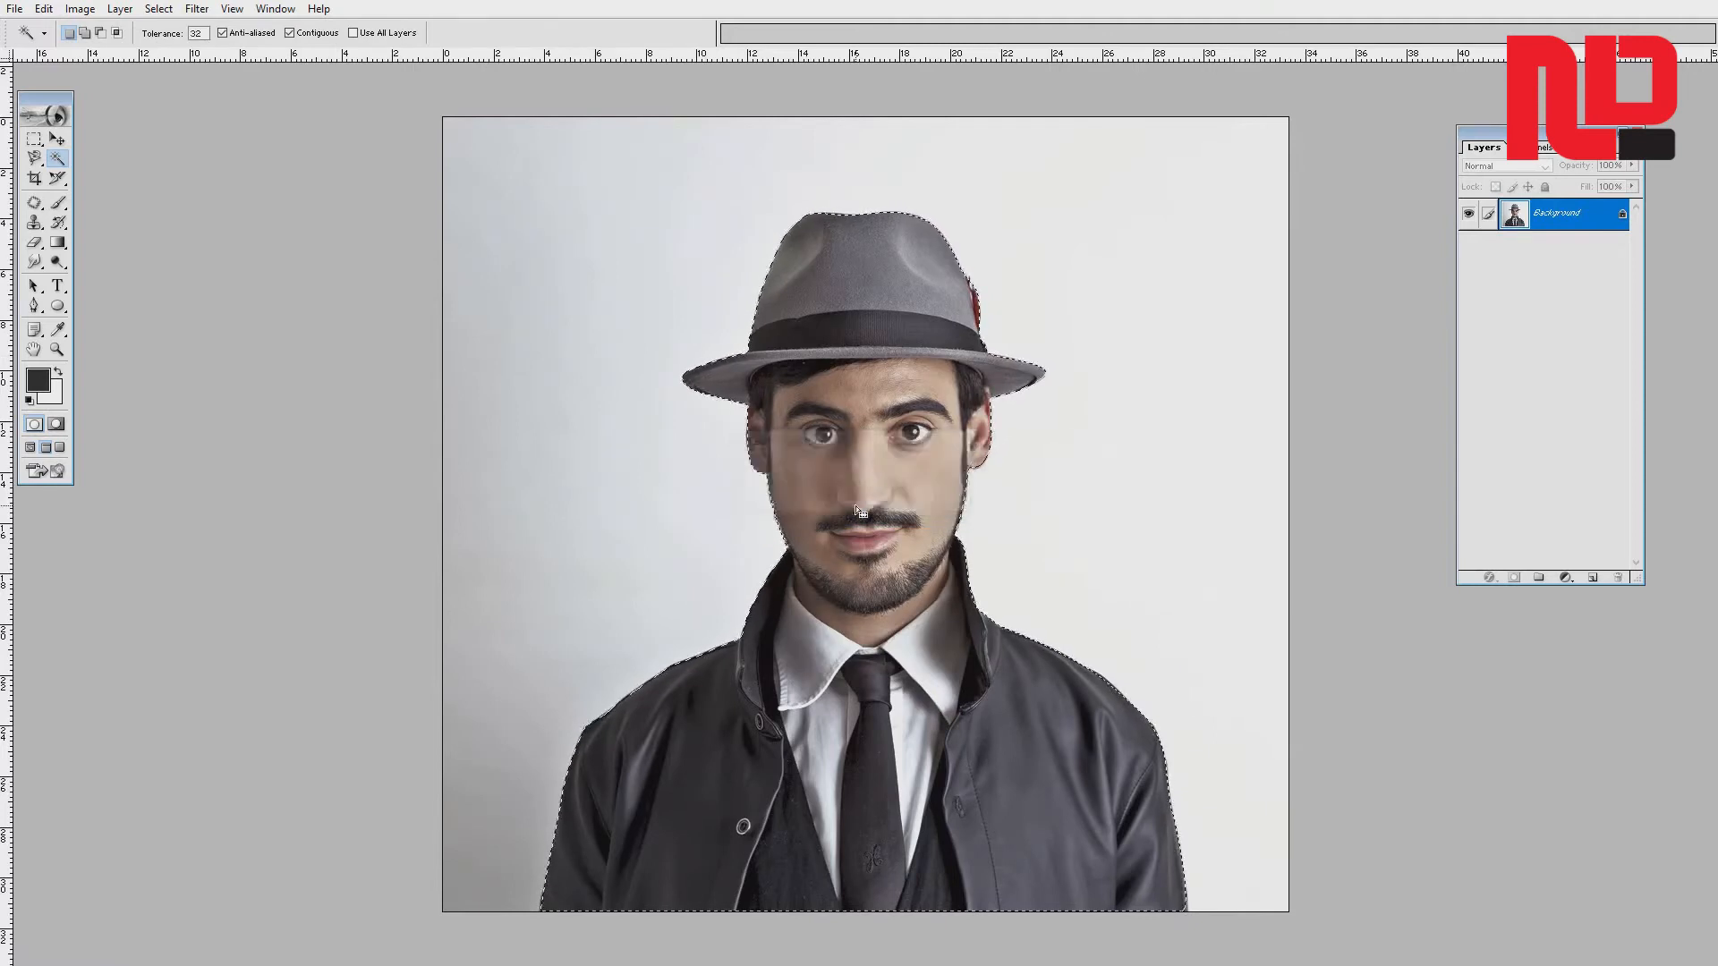
{"action": "key", "text": "ctrl+j"}
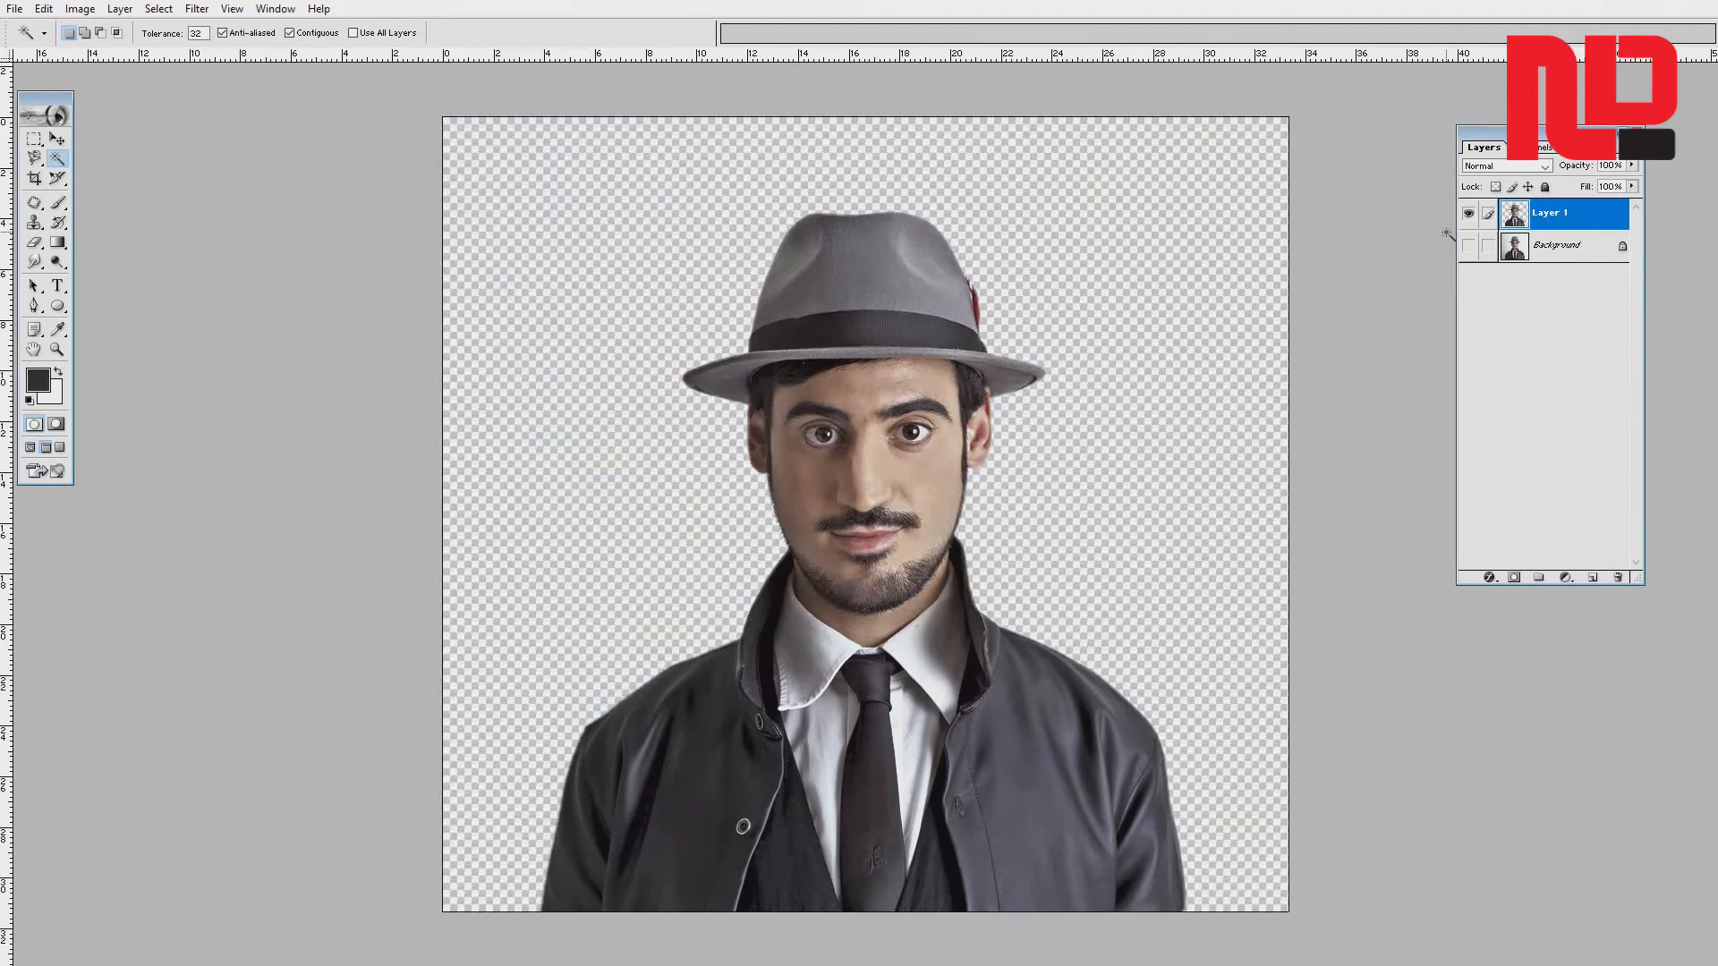
- Inspect the cut-out man's edges, try moving his layer across the canvas, and undo the move
{"action": "key", "text": "ctrl+plus"}
{"action": "right_click", "coordinate": [886, 435]}
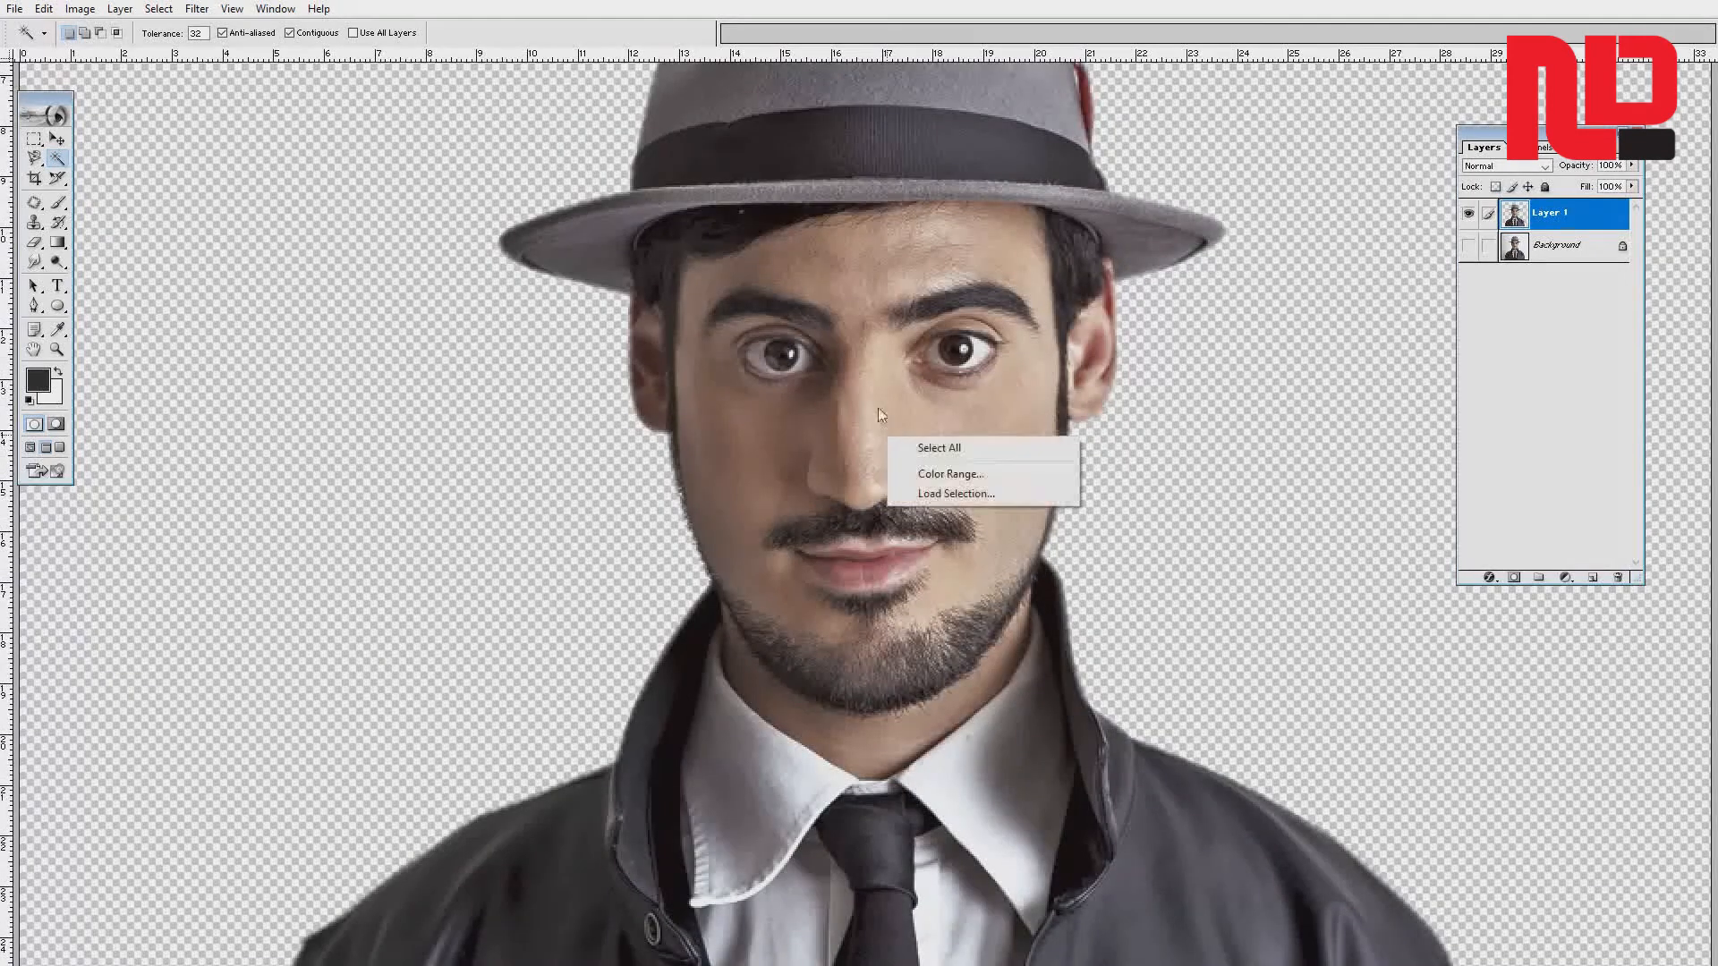
{"action": "left_click", "coordinate": [881, 416]}
{"action": "key", "text": "v"}
{"action": "right_click", "coordinate": [883, 415]}
{"action": "left_click", "coordinate": [900, 426]}
{"action": "key", "text": "ctrl+minus"}
{"action": "key", "text": "ctrl+minus"}
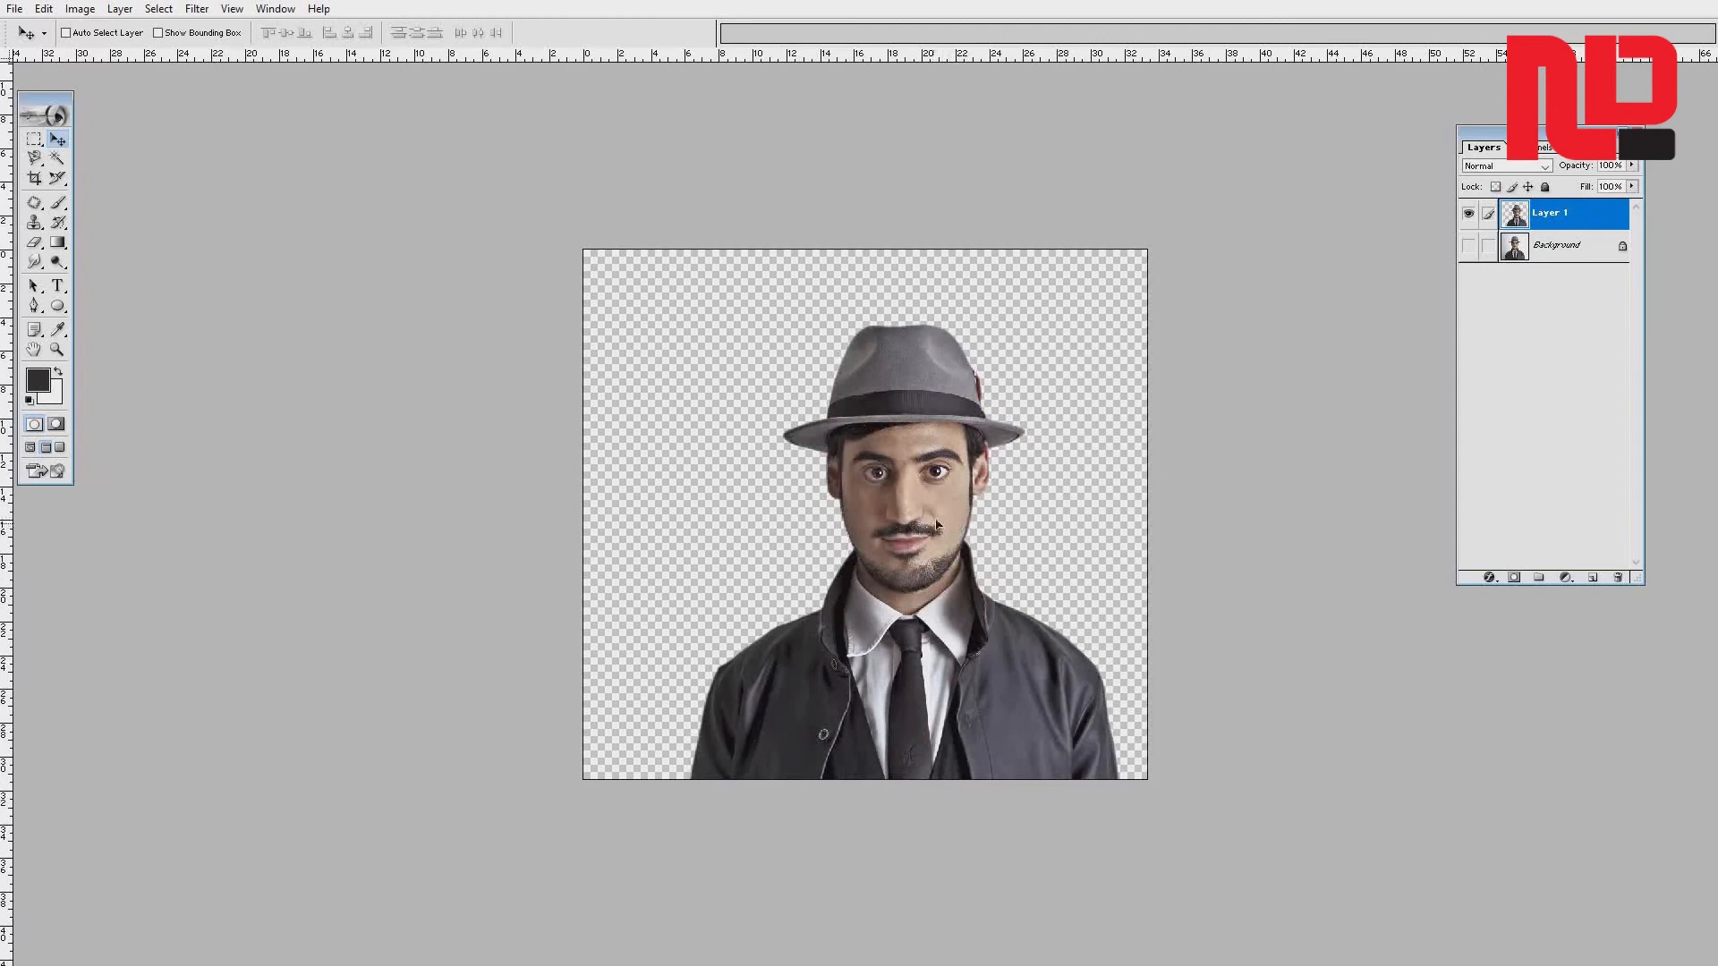
{"action": "left_click_drag", "start_coordinate": [937, 525], "coordinate": [966, 487]}
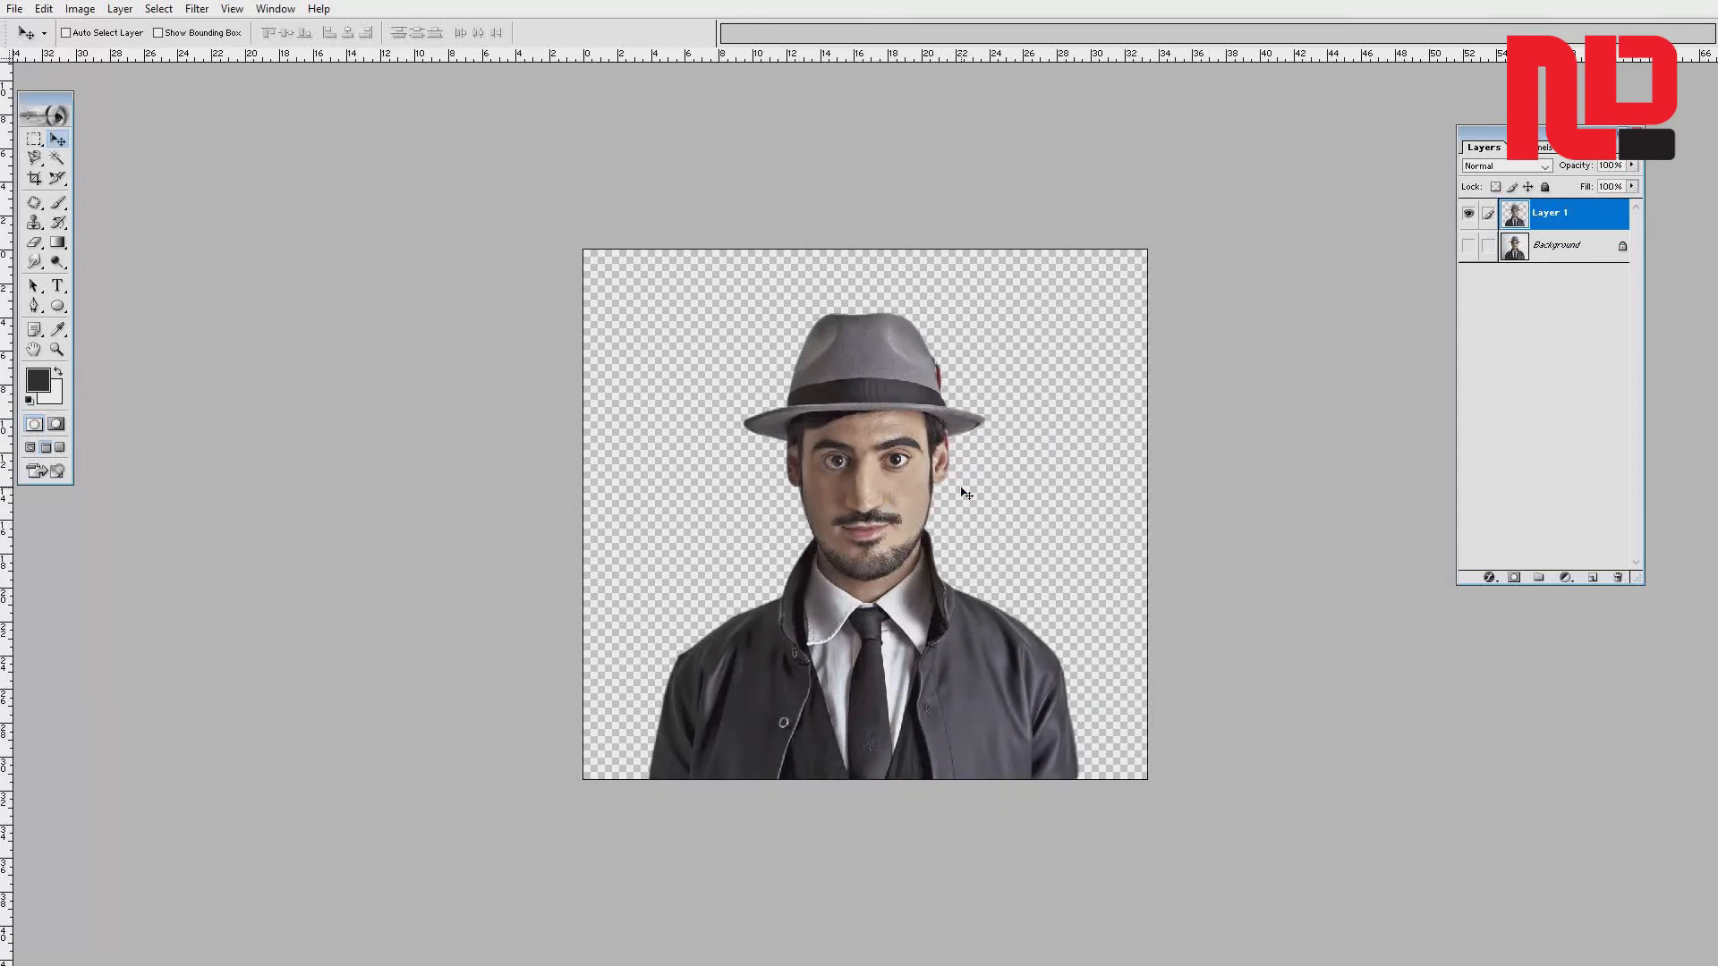
{"action": "key", "text": "ctrl+plus"}
{"action": "key", "text": "ctrl+plus"}
{"action": "key", "text": "ctrl+plus"}
{"action": "key", "text": "ctrl+plus"}
{"action": "key", "text": "ctrl+z"}
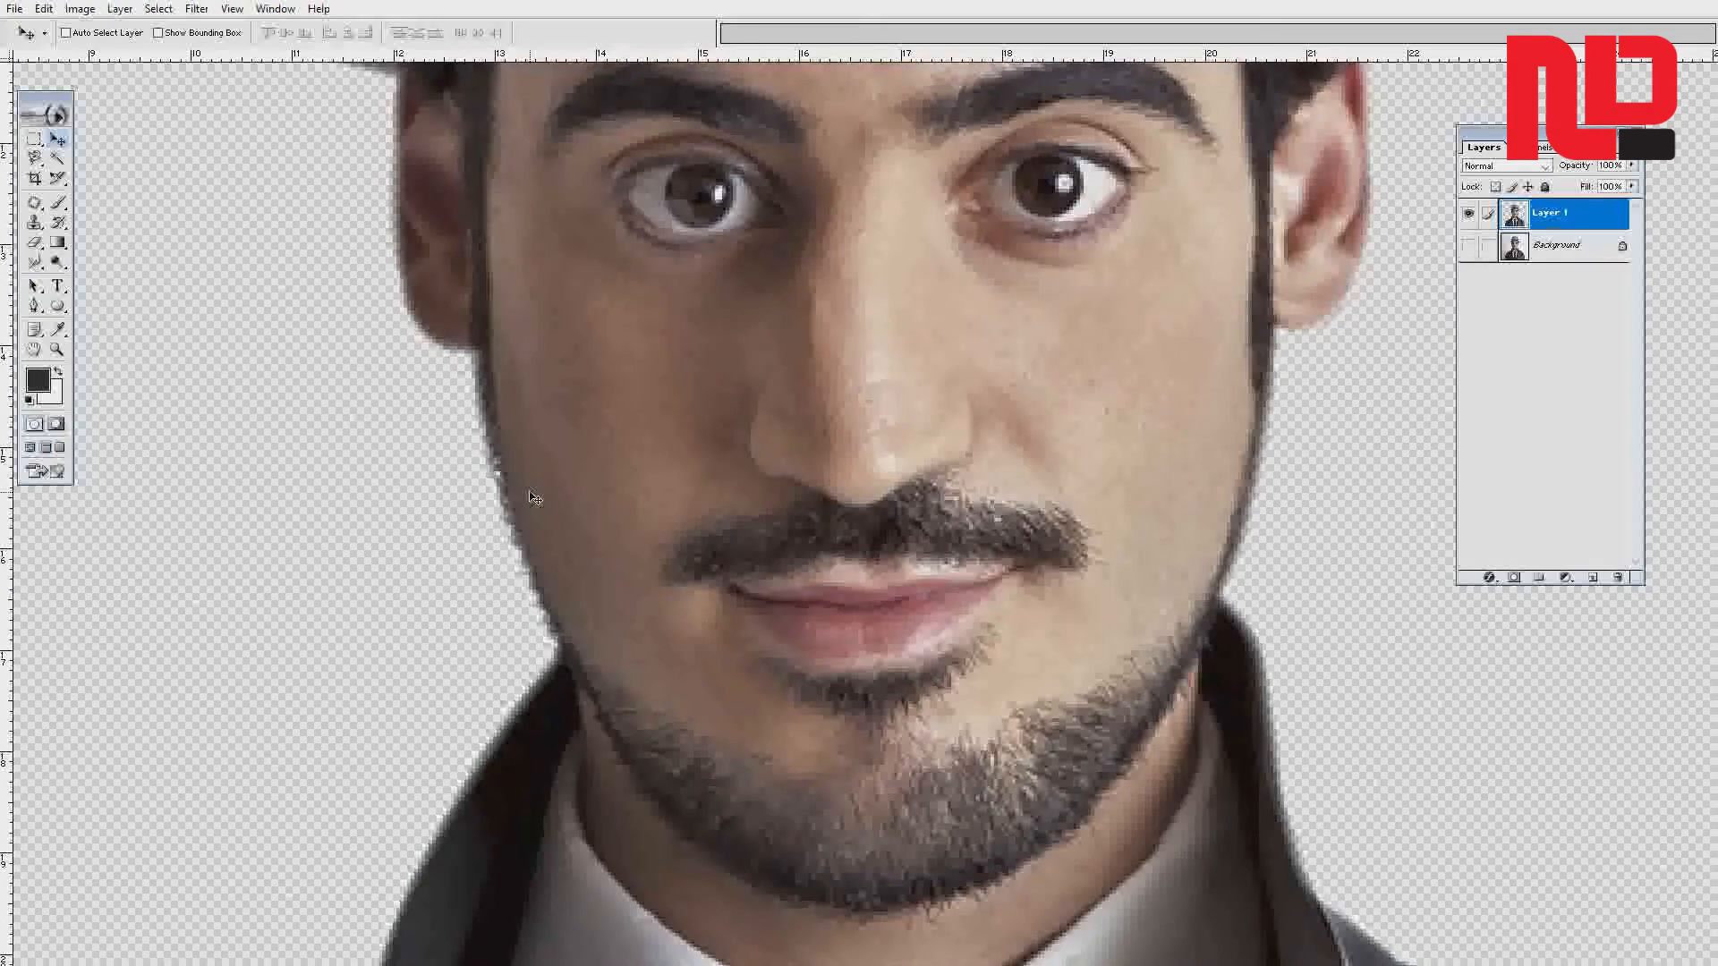
- Try moving the cut-out man toward the centre of the transparent canvas, and undo the move
{"action": "key", "text": "ctrl+z"}
{"action": "key", "text": "ctrl+minus"}
{"action": "key", "text": "ctrl+minus"}
{"action": "key", "text": "ctrl+minus"}
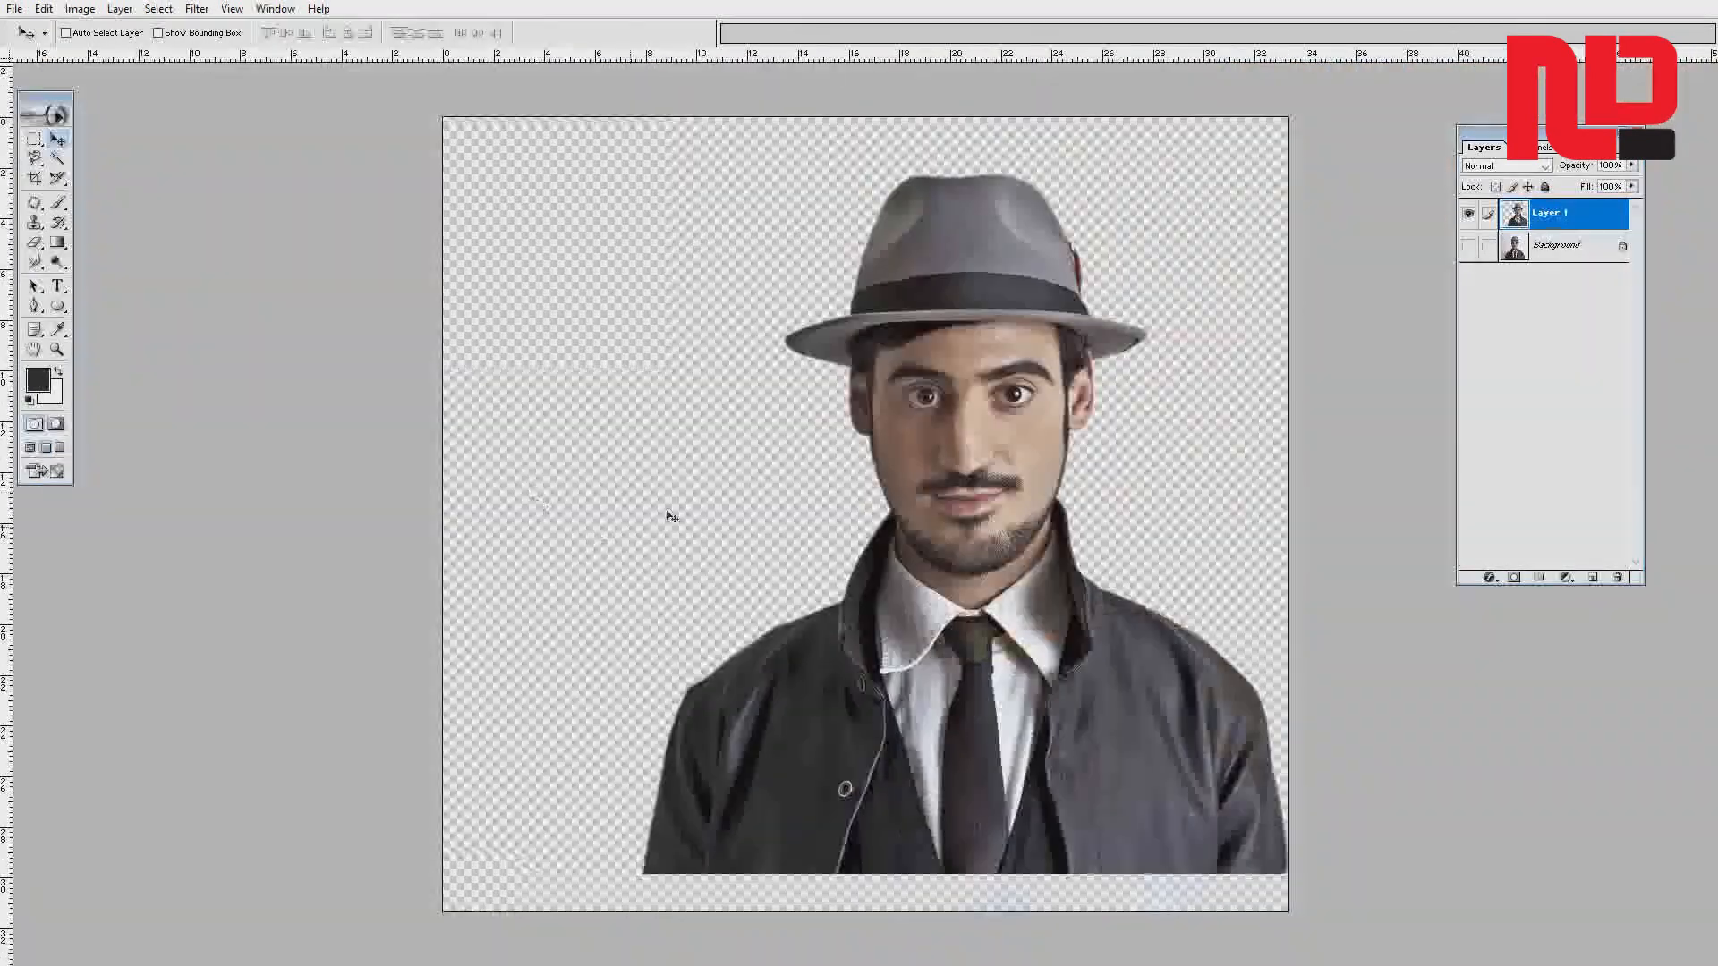
{"action": "left_click_drag", "start_coordinate": [955, 424], "coordinate": [901, 420]}
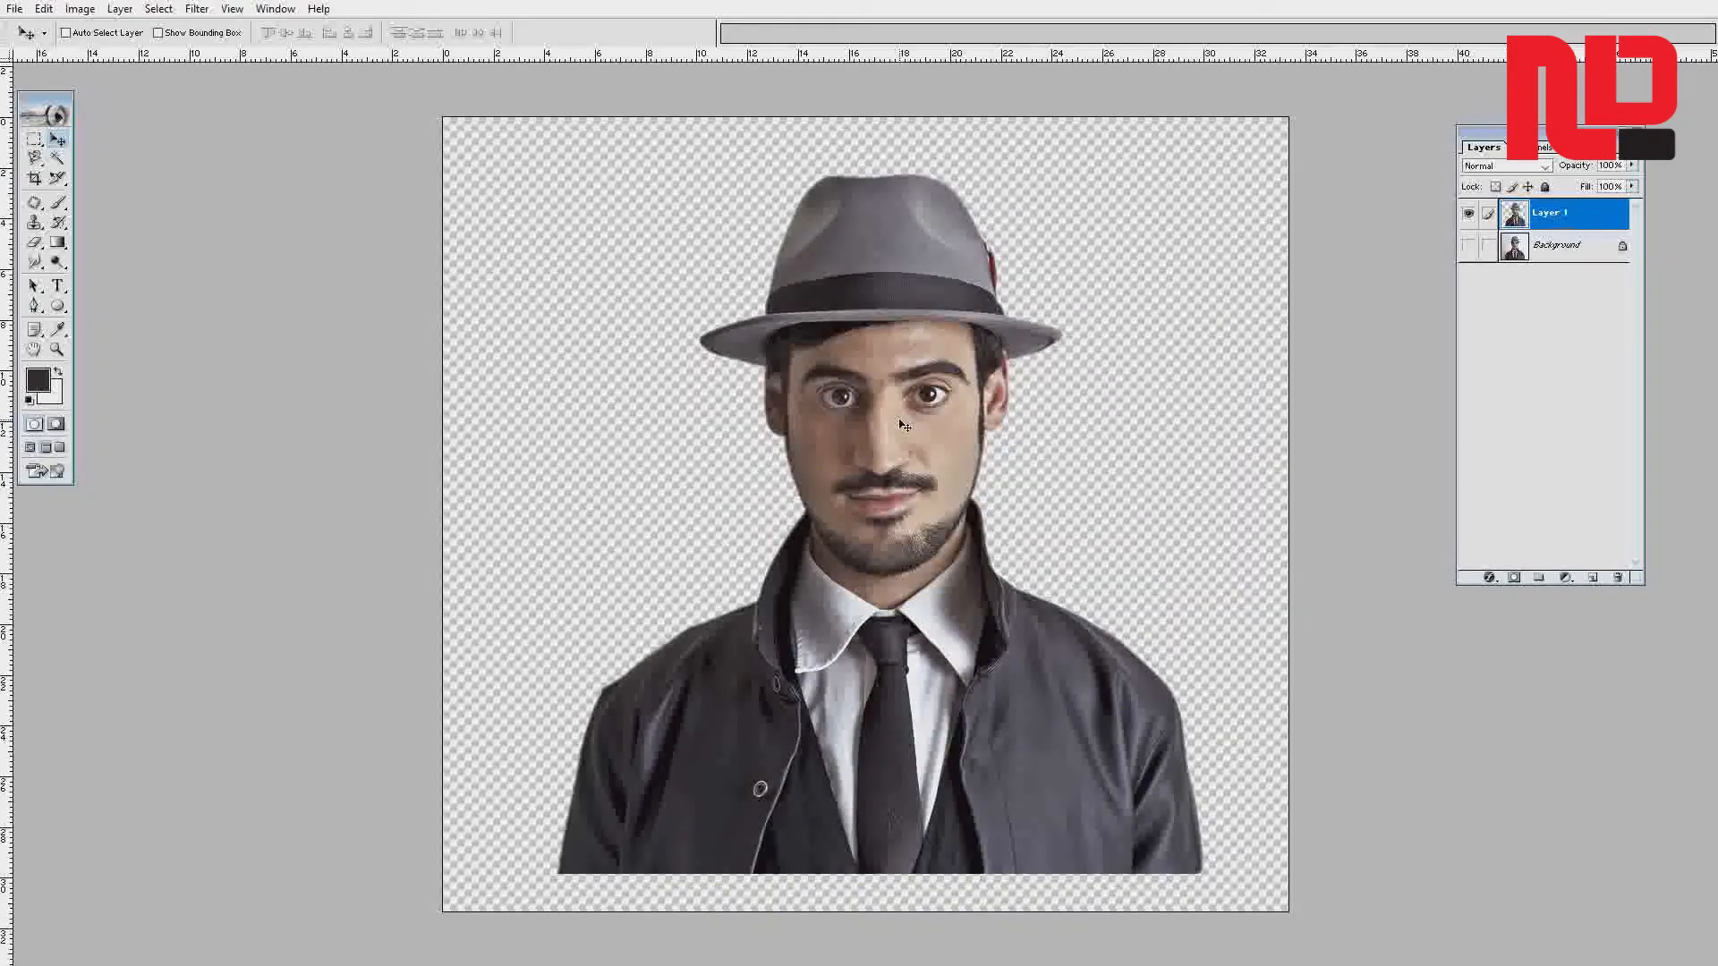
{"action": "key", "text": "ctrl+z"}
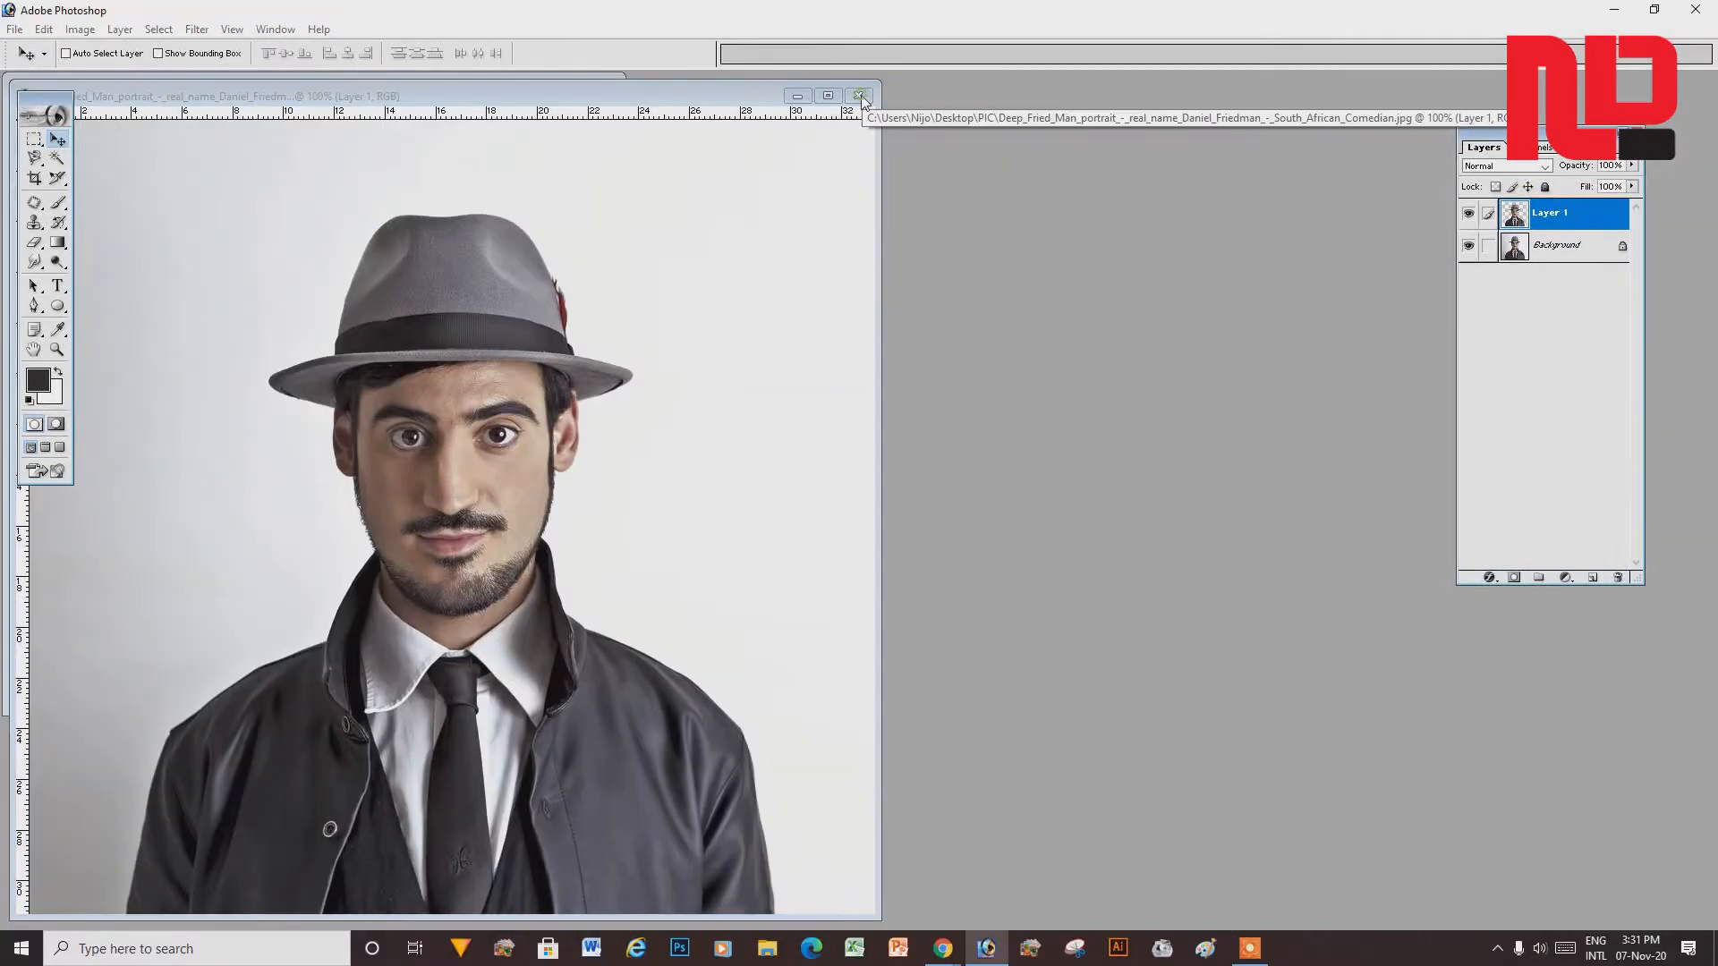
- Close the portrait document of the man in the grey hat without saving its changes
{"action": "key", "text": "ctrl+w"}
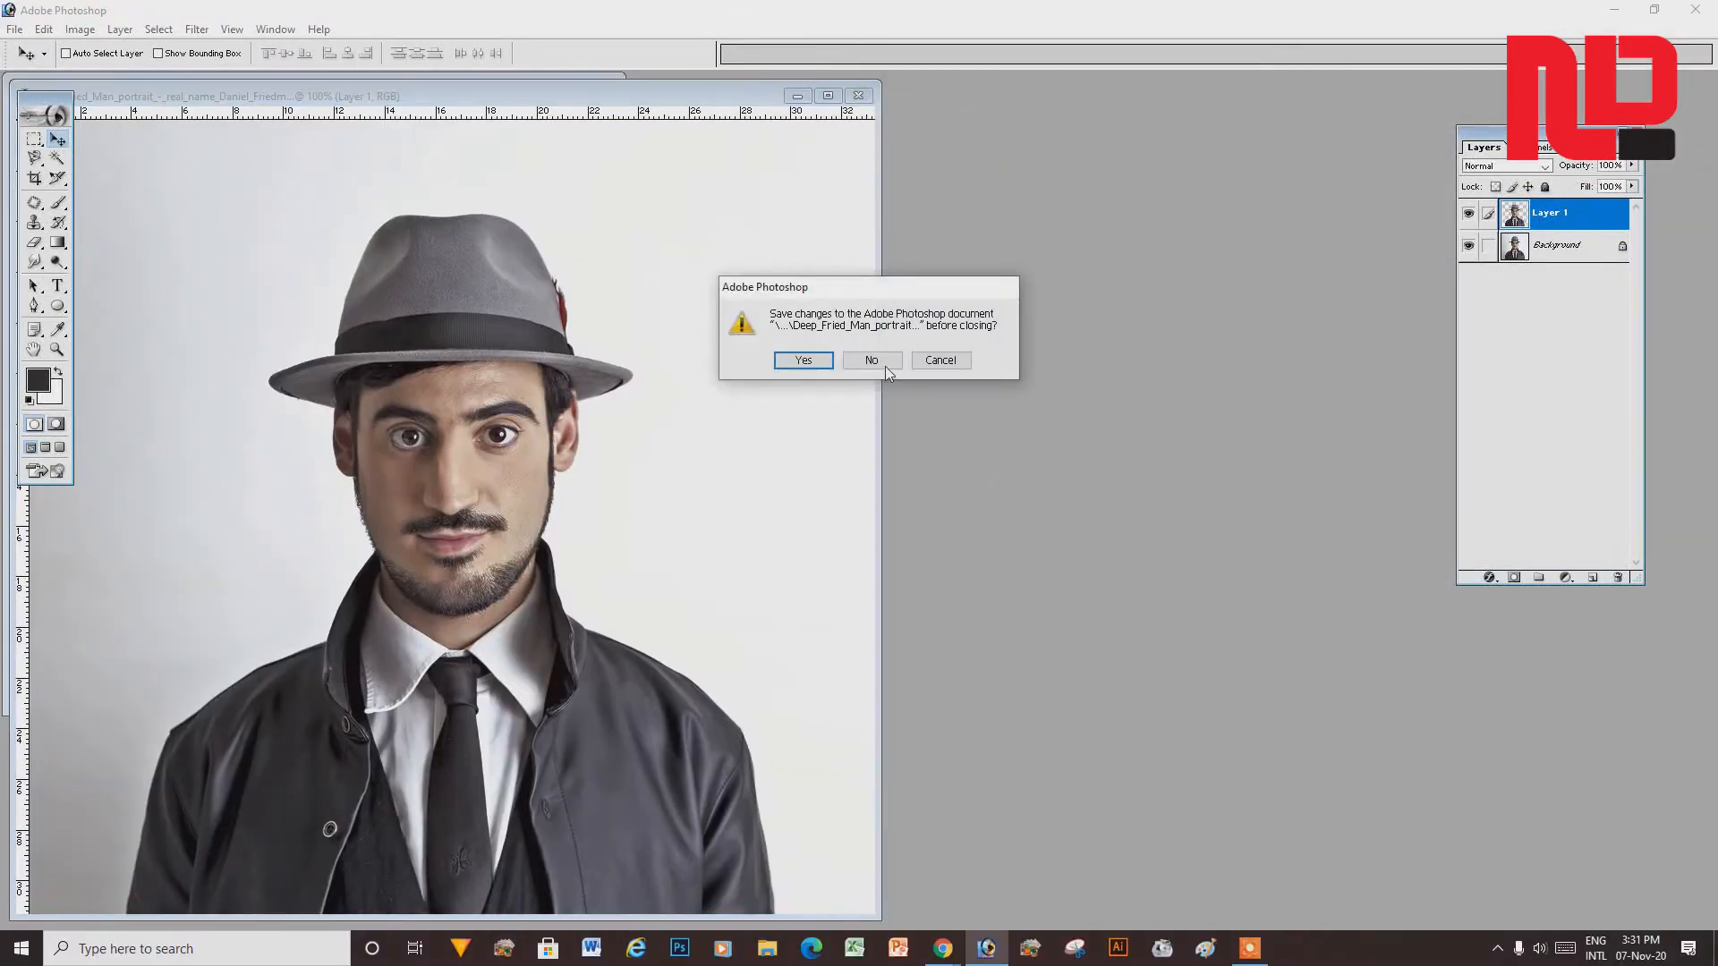
{"action": "left_click", "coordinate": [940, 360]}
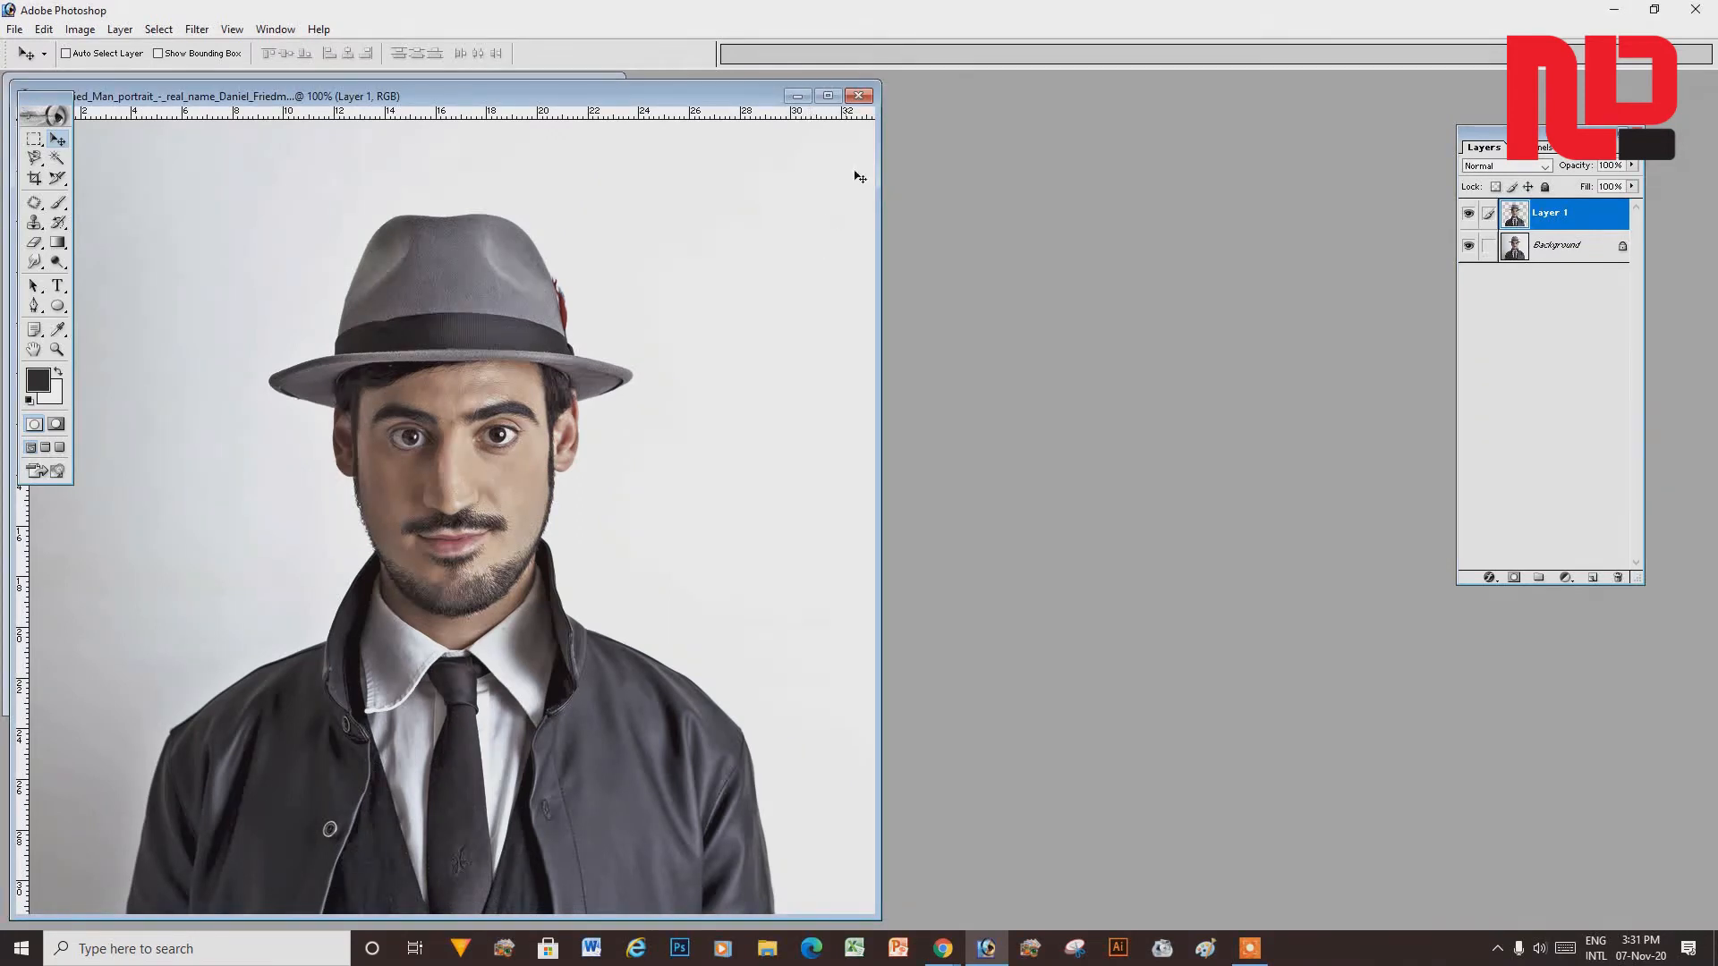
{"action": "left_click", "coordinate": [857, 96]}
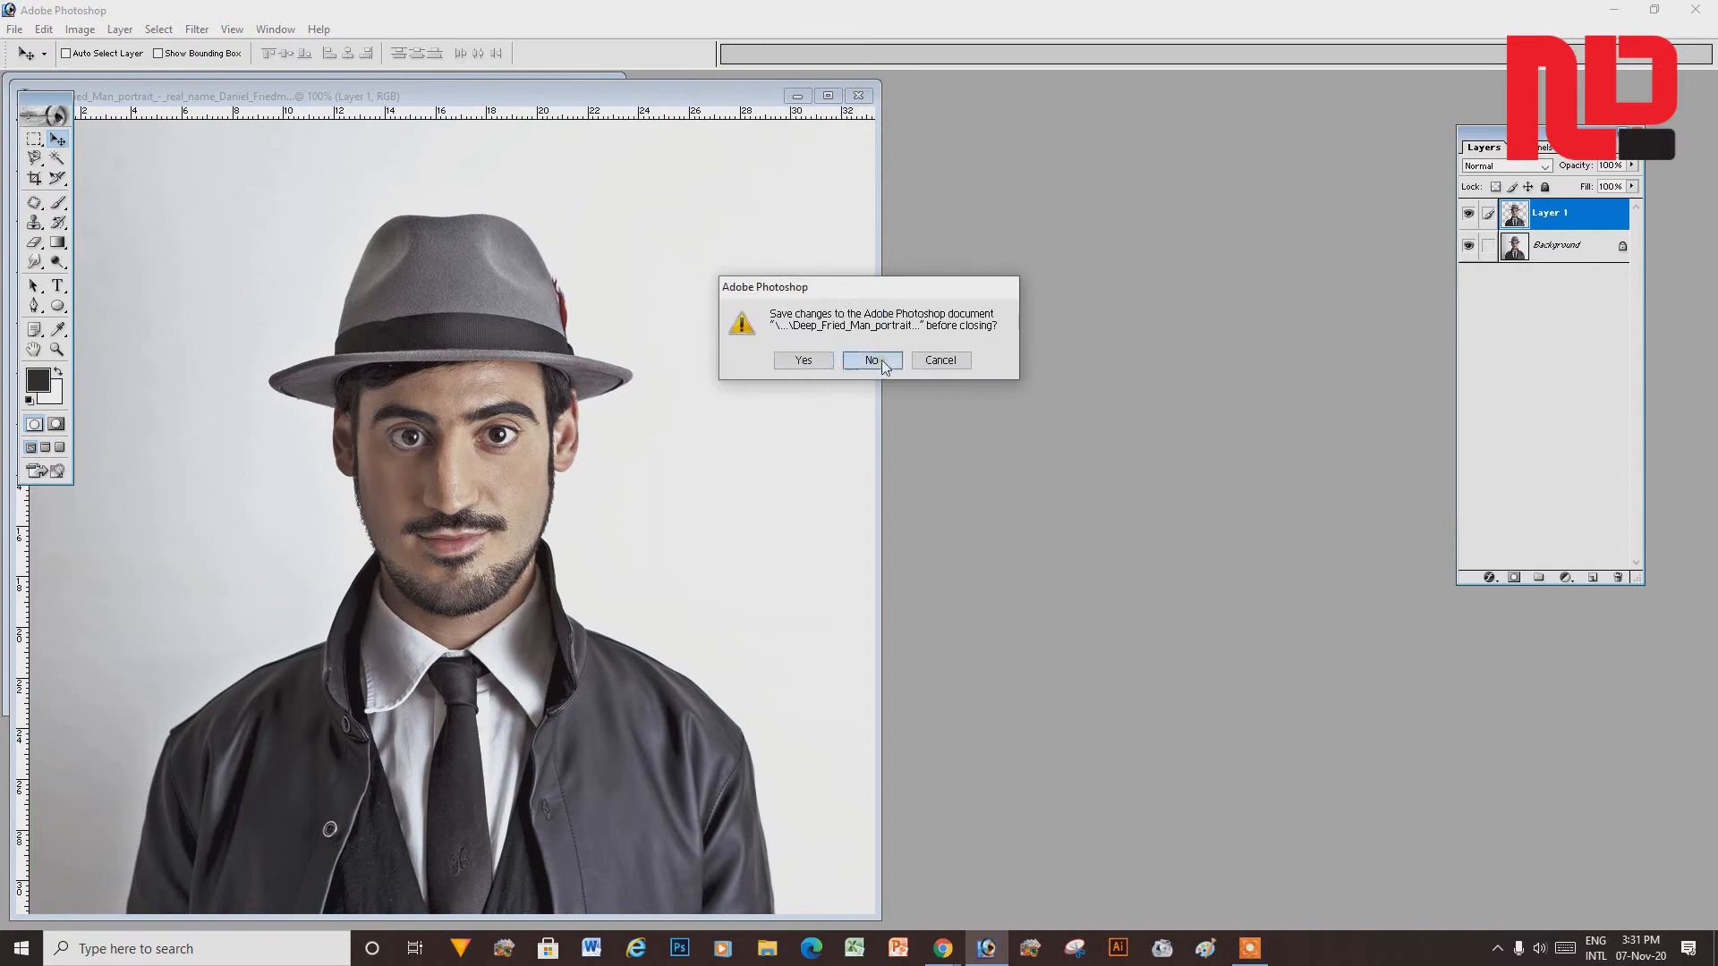
{"action": "left_click", "coordinate": [877, 360]}
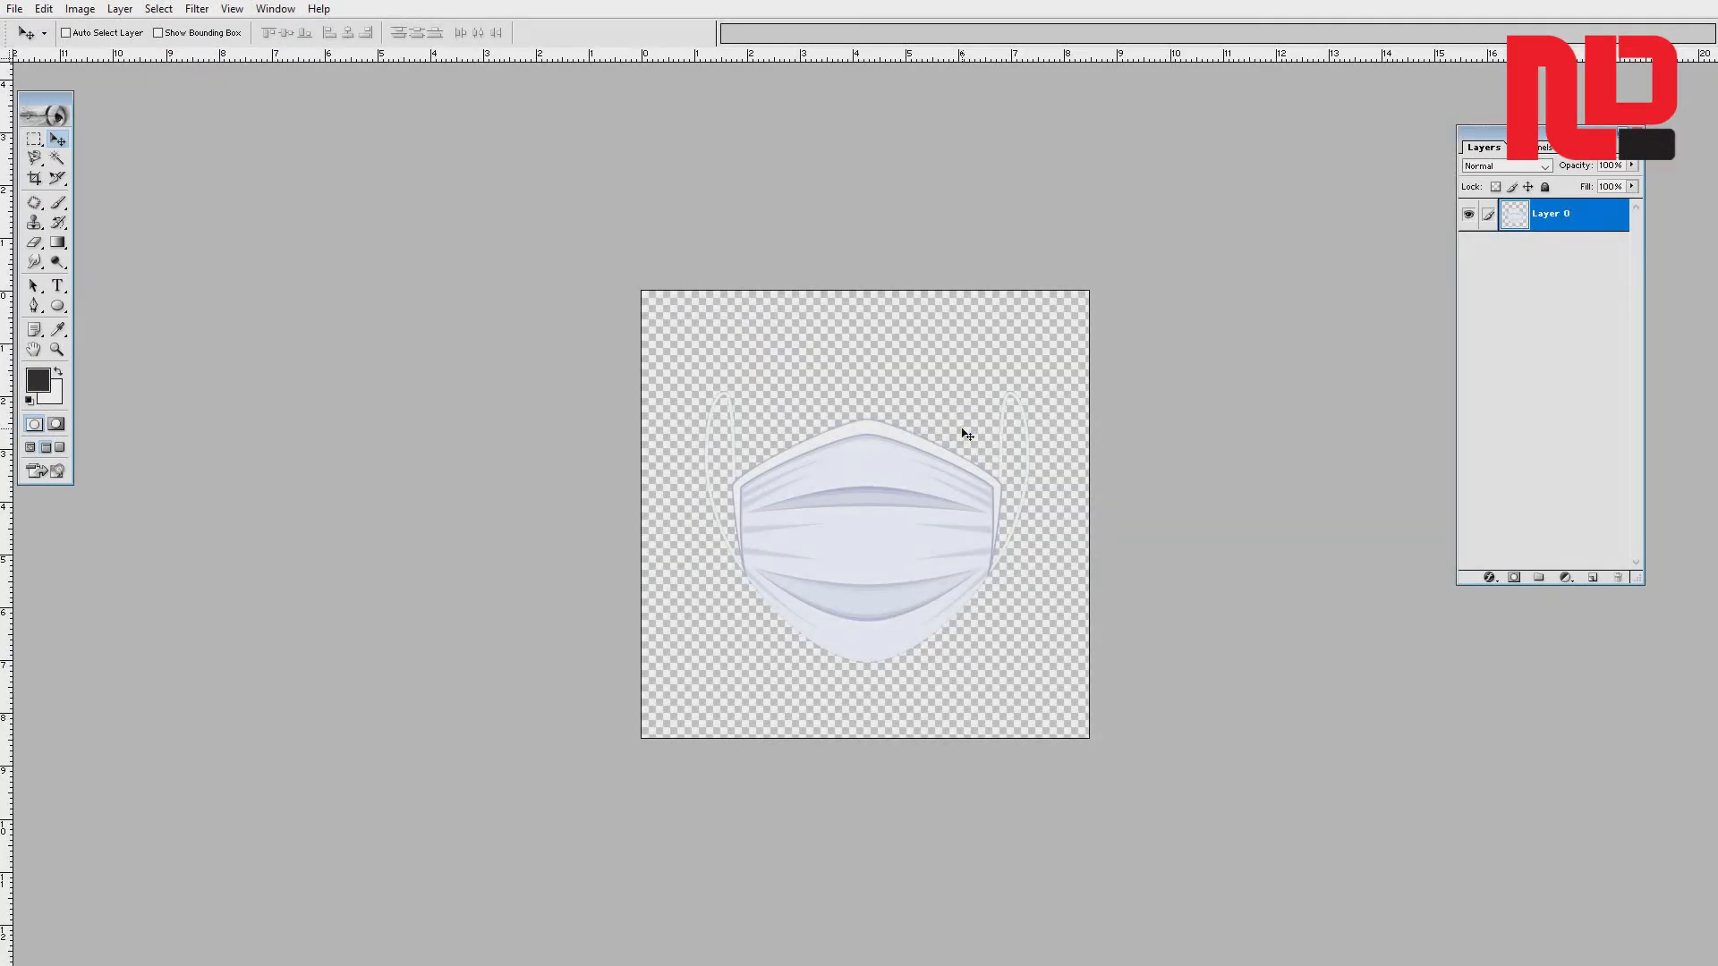
- Open the image man-wearing-disposable-medical-face-mask-vector.jpg from the PIC folder and show it in full-screen mode
{"action": "key", "text": "ctrl+o"}
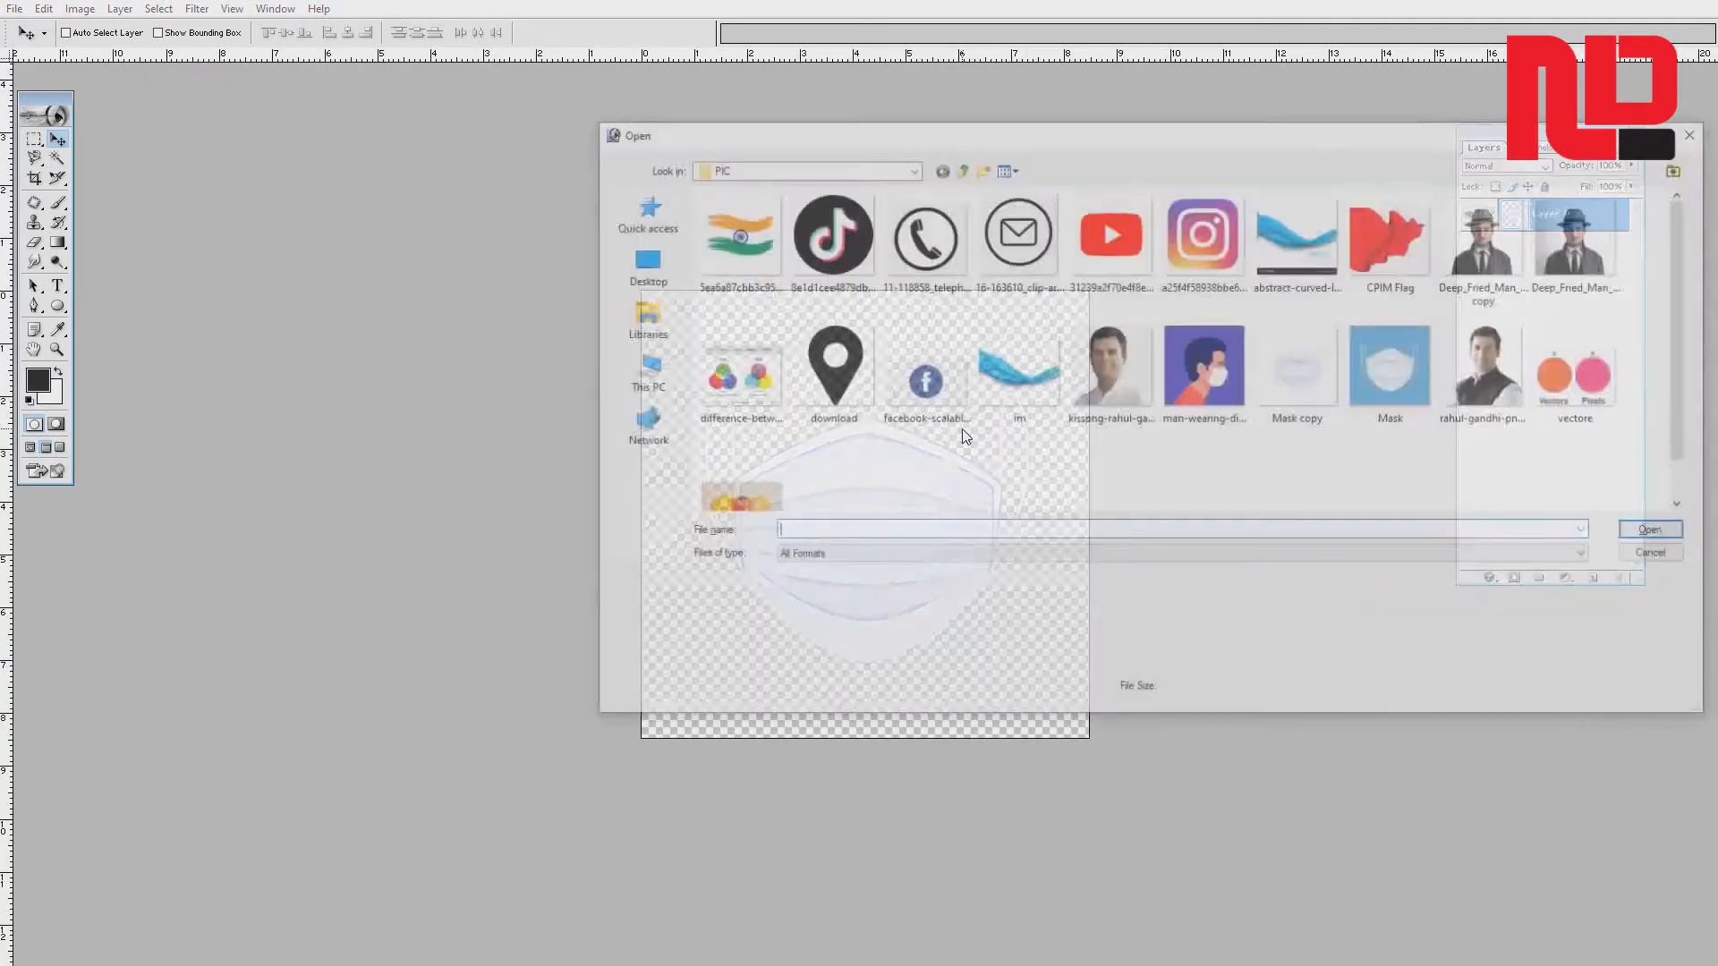
{"action": "left_click", "coordinate": [1181, 428]}
{"action": "left_click", "coordinate": [1642, 530]}
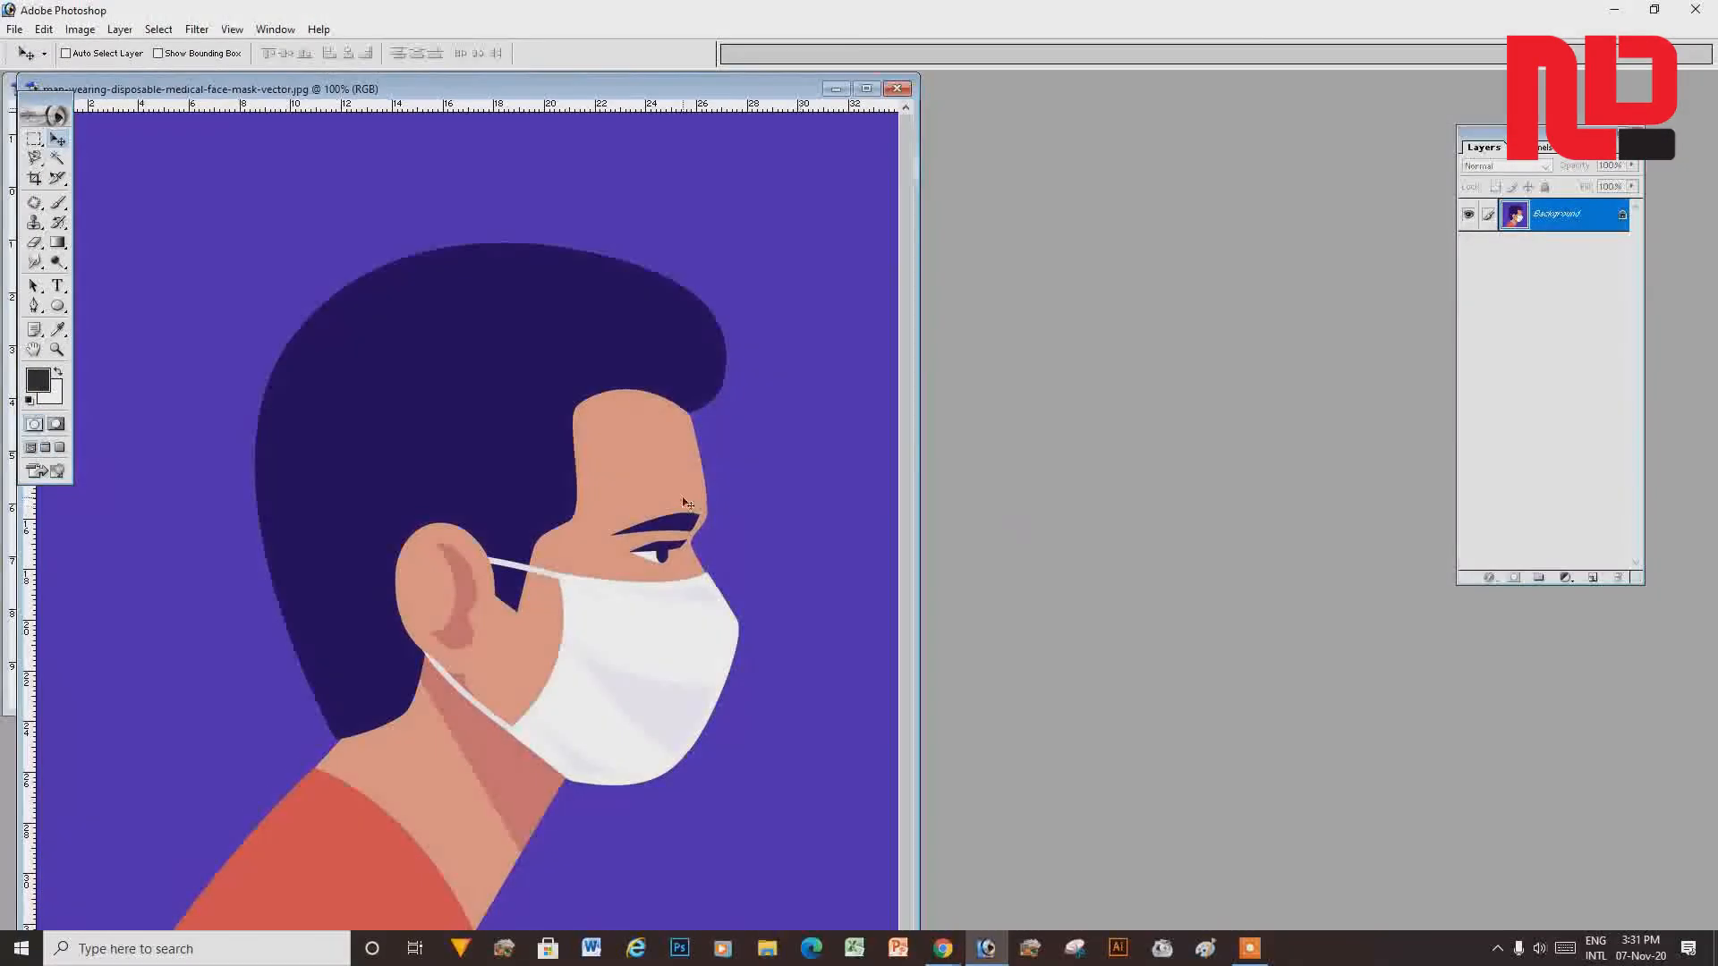
{"action": "key", "text": "f"}
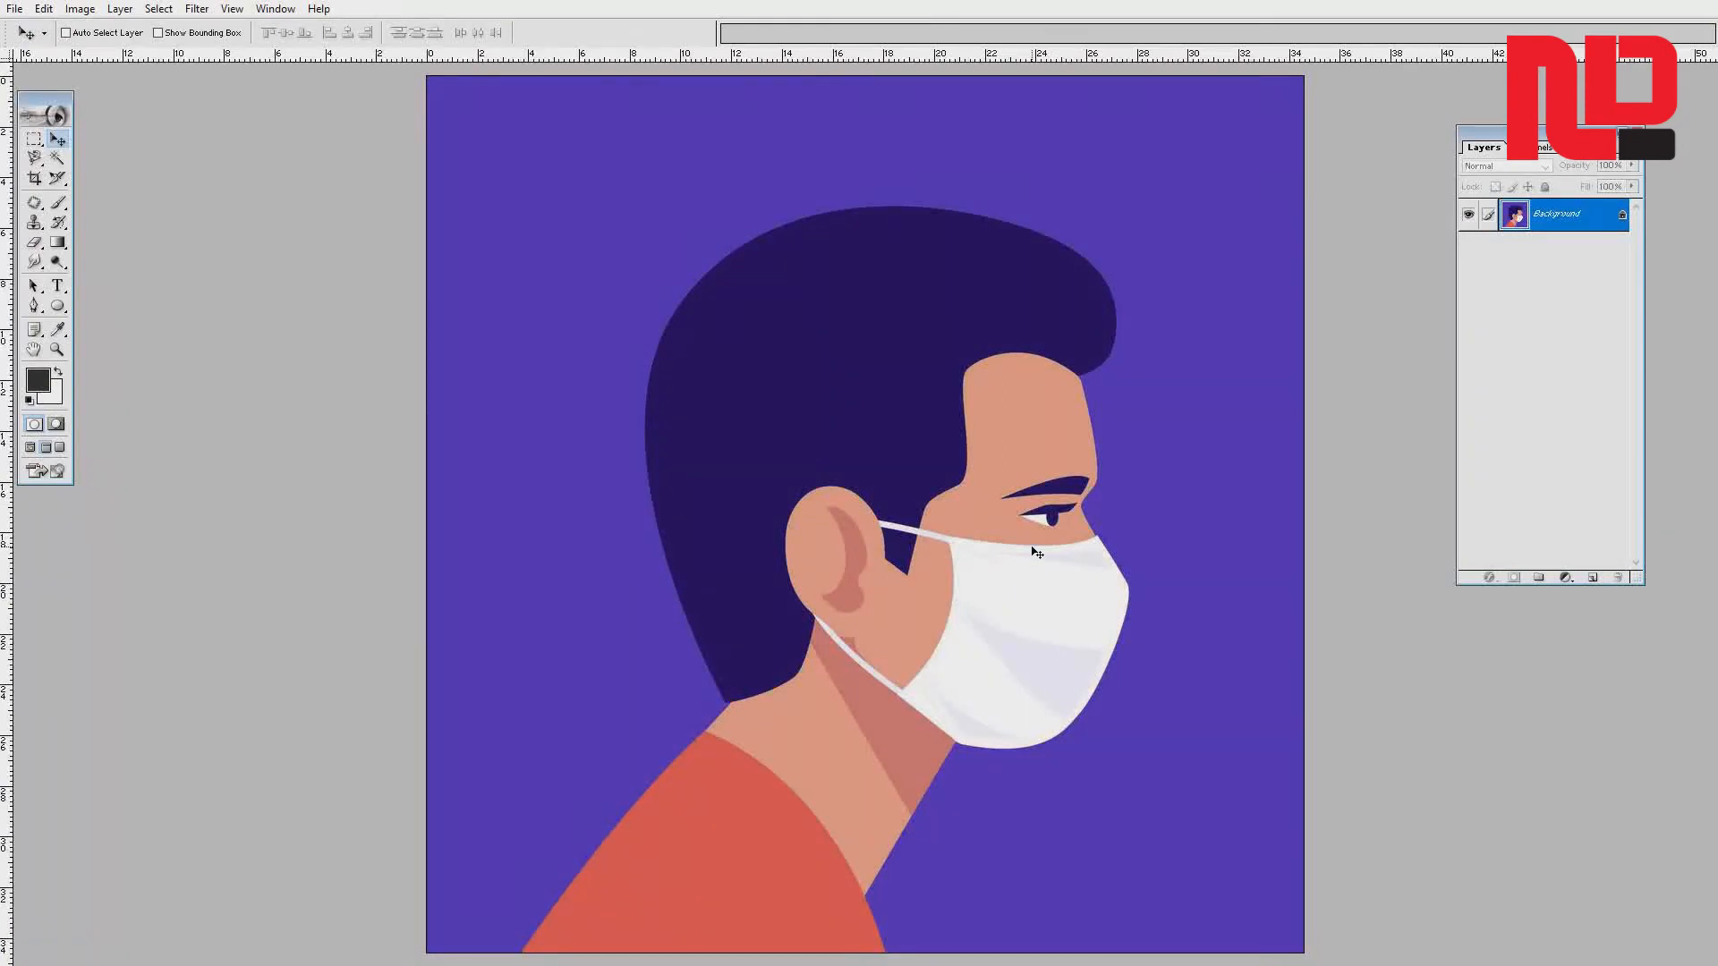
- Choose the Eraser and convert the locked Background into a regular layer with the default settings
{"action": "key", "text": "e"}
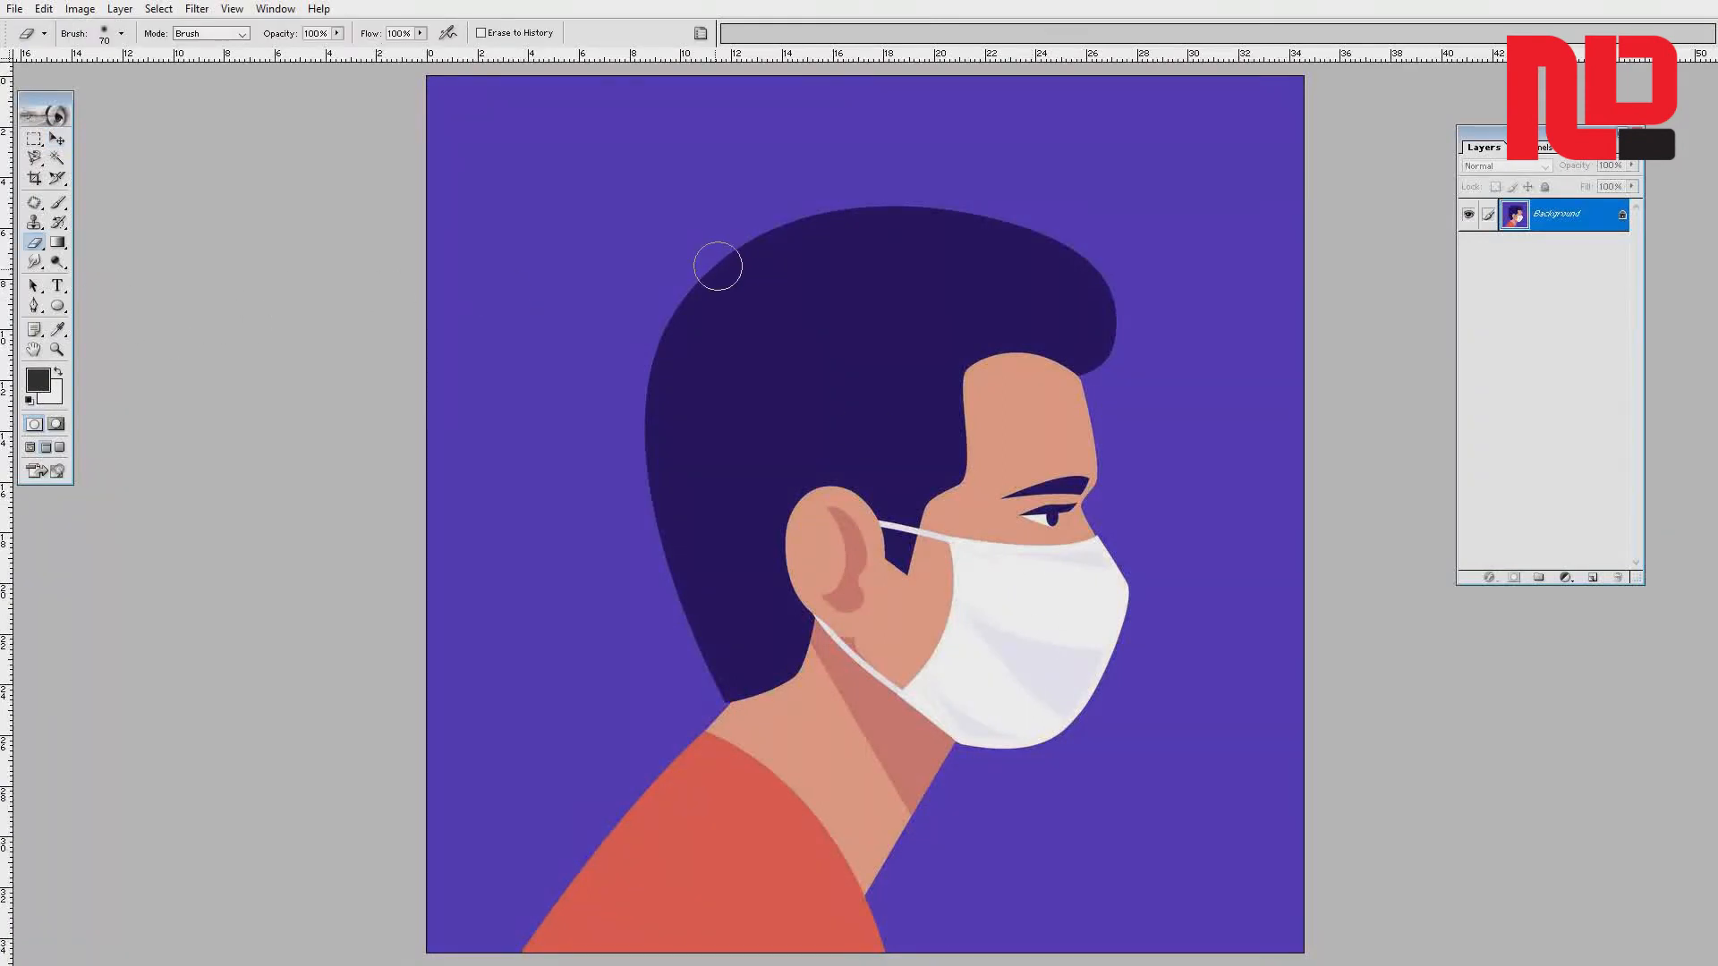
{"action": "double_click", "coordinate": [1609, 226]}
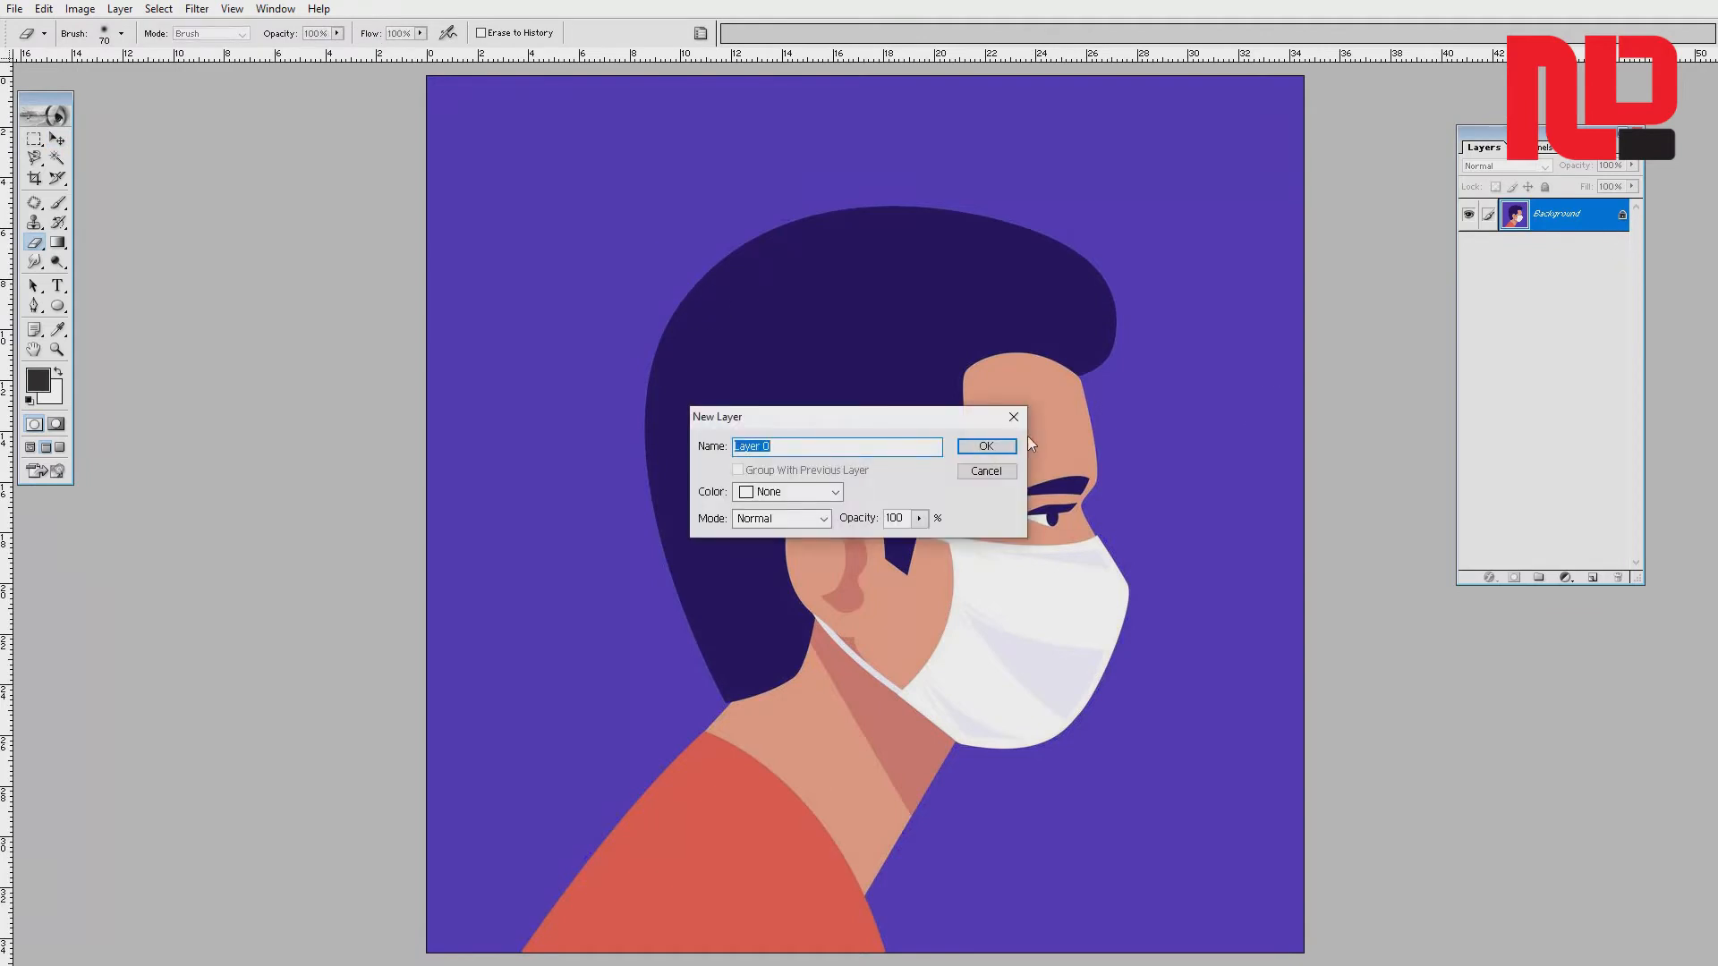
{"action": "left_click", "coordinate": [988, 446]}
- Try erasing the purple background around the head with the soft 70 px and hard 13 px Eraser brushes, and undo the strokes
{"action": "mouse_move", "coordinate": [497, 338]}
{"action": "left_mouse_down"}
{"action": "mouse_move", "coordinate": [575, 235]}
{"action": "mouse_move", "coordinate": [680, 156]}
{"action": "mouse_move", "coordinate": [407, 161]}
{"action": "mouse_move", "coordinate": [666, 229]}
{"action": "mouse_move", "coordinate": [734, 182]}
{"action": "mouse_move", "coordinate": [868, 149]}
{"action": "mouse_move", "coordinate": [1029, 152]}
{"action": "left_mouse_up"}
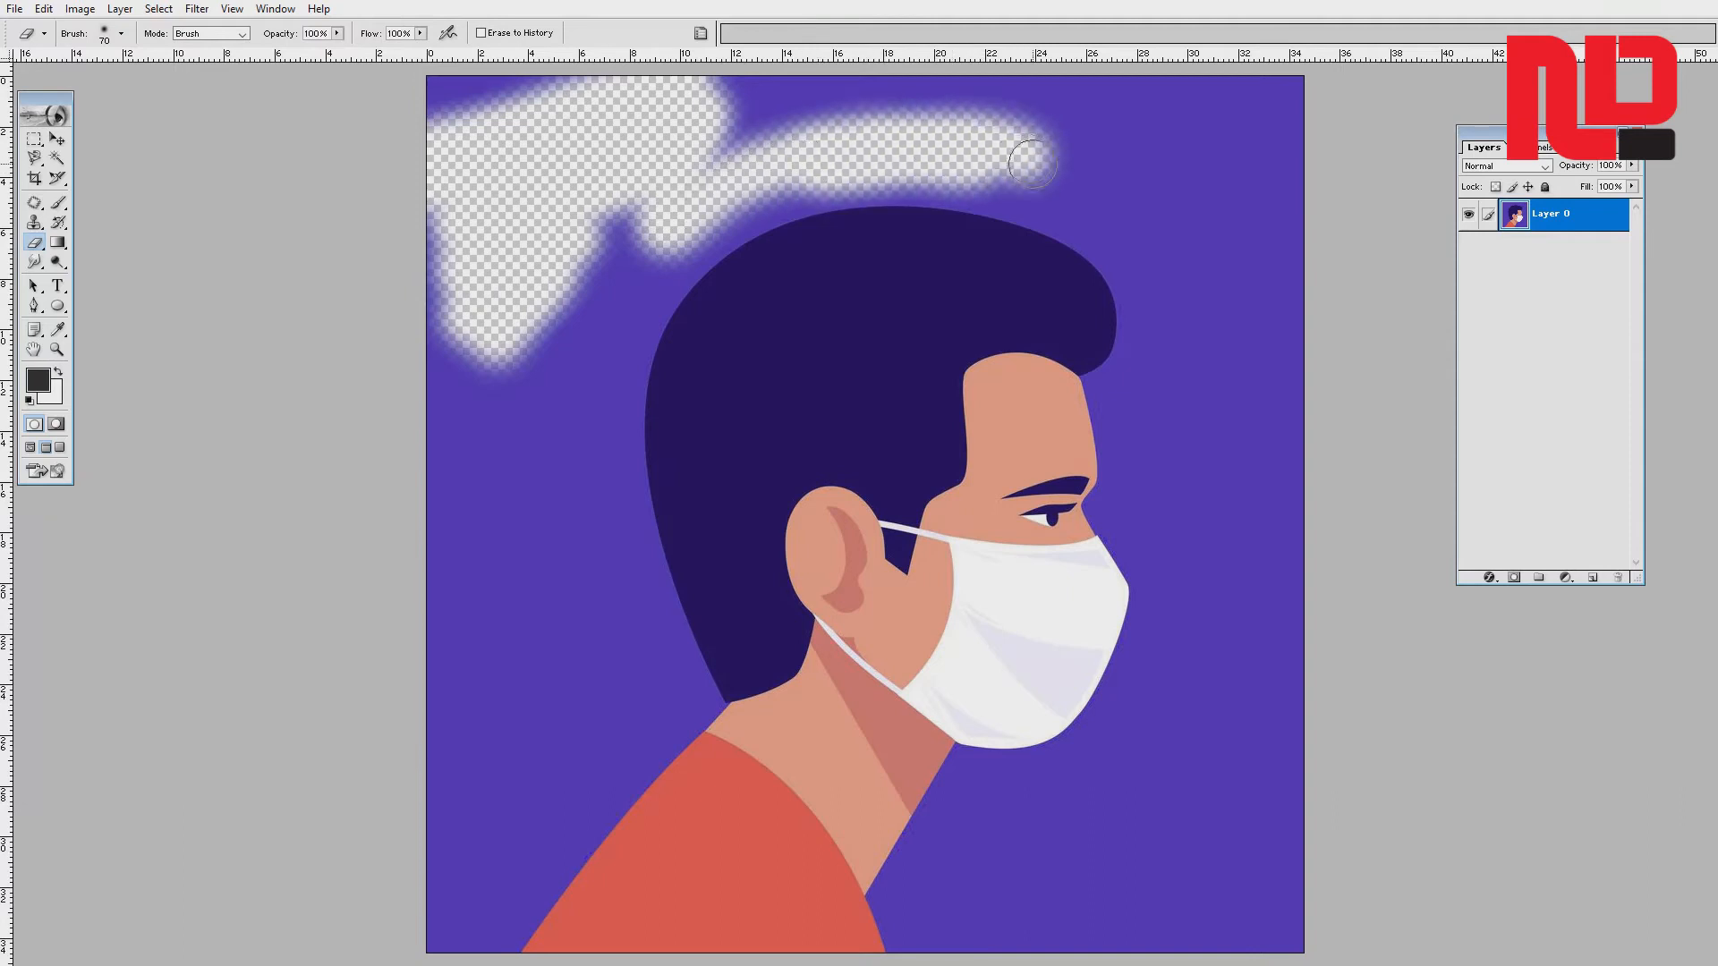
{"action": "left_click", "coordinate": [120, 34]}
{"action": "scroll", "coordinate": [108, 212], "scroll_direction": "down", "scroll_amount": 2}
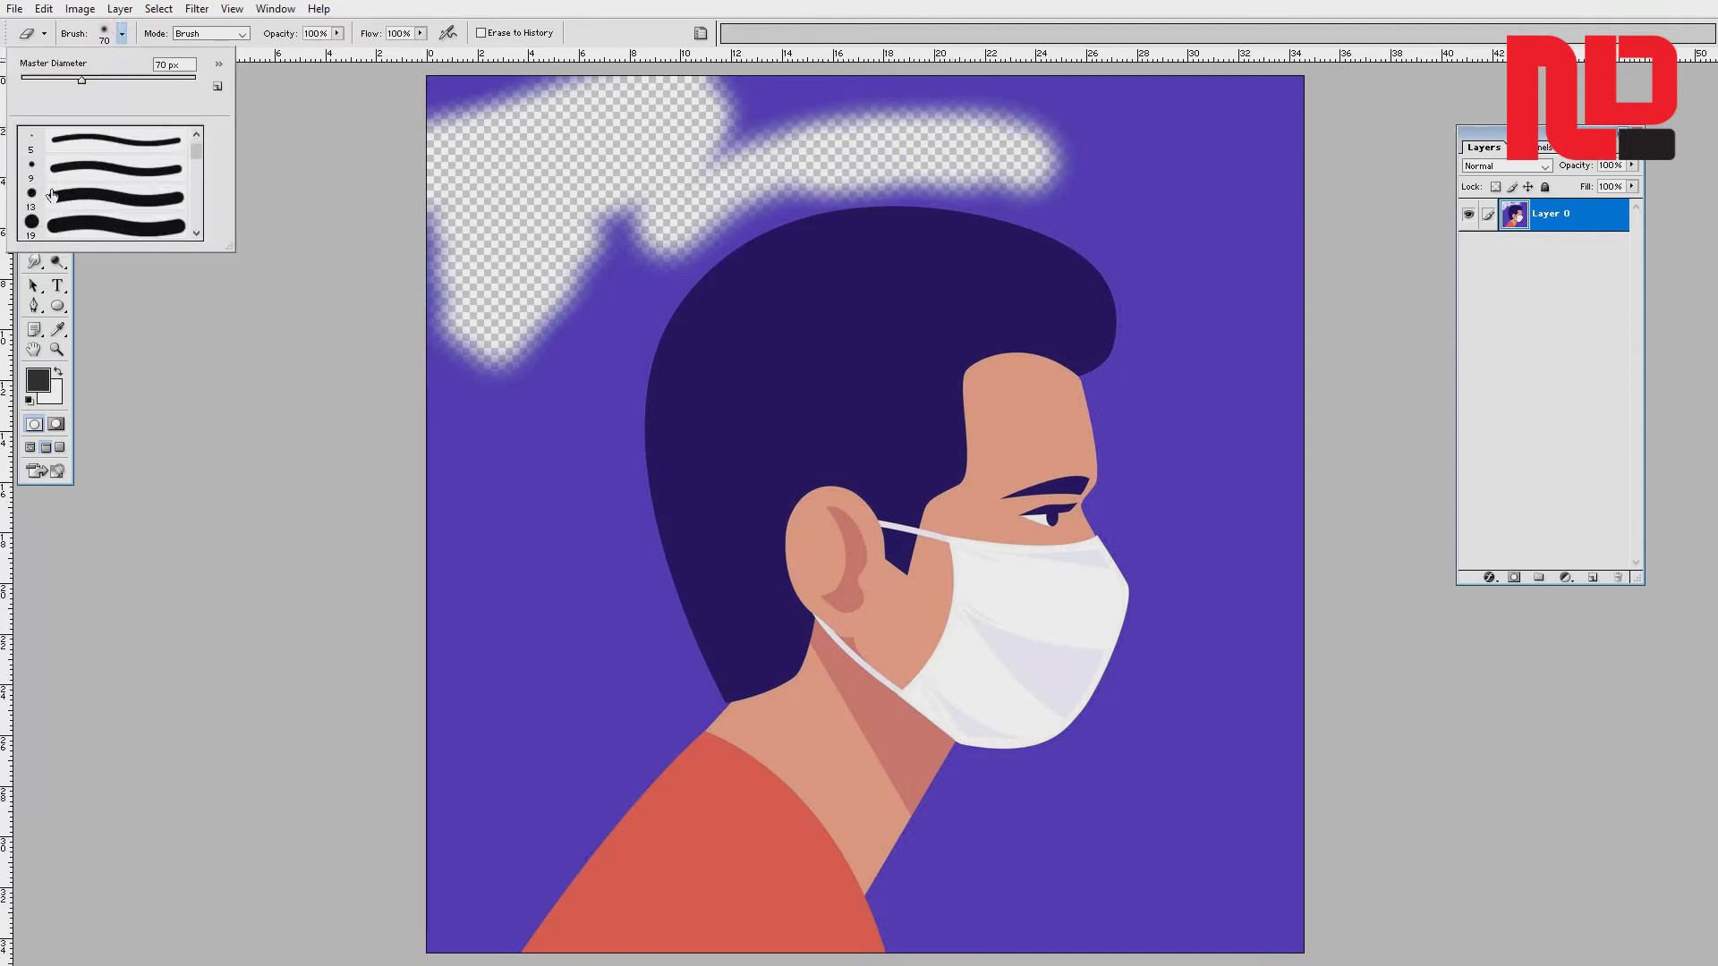
{"action": "left_click", "coordinate": [107, 197]}
{"action": "left_click_drag", "start_coordinate": [994, 198], "coordinate": [1017, 206]}
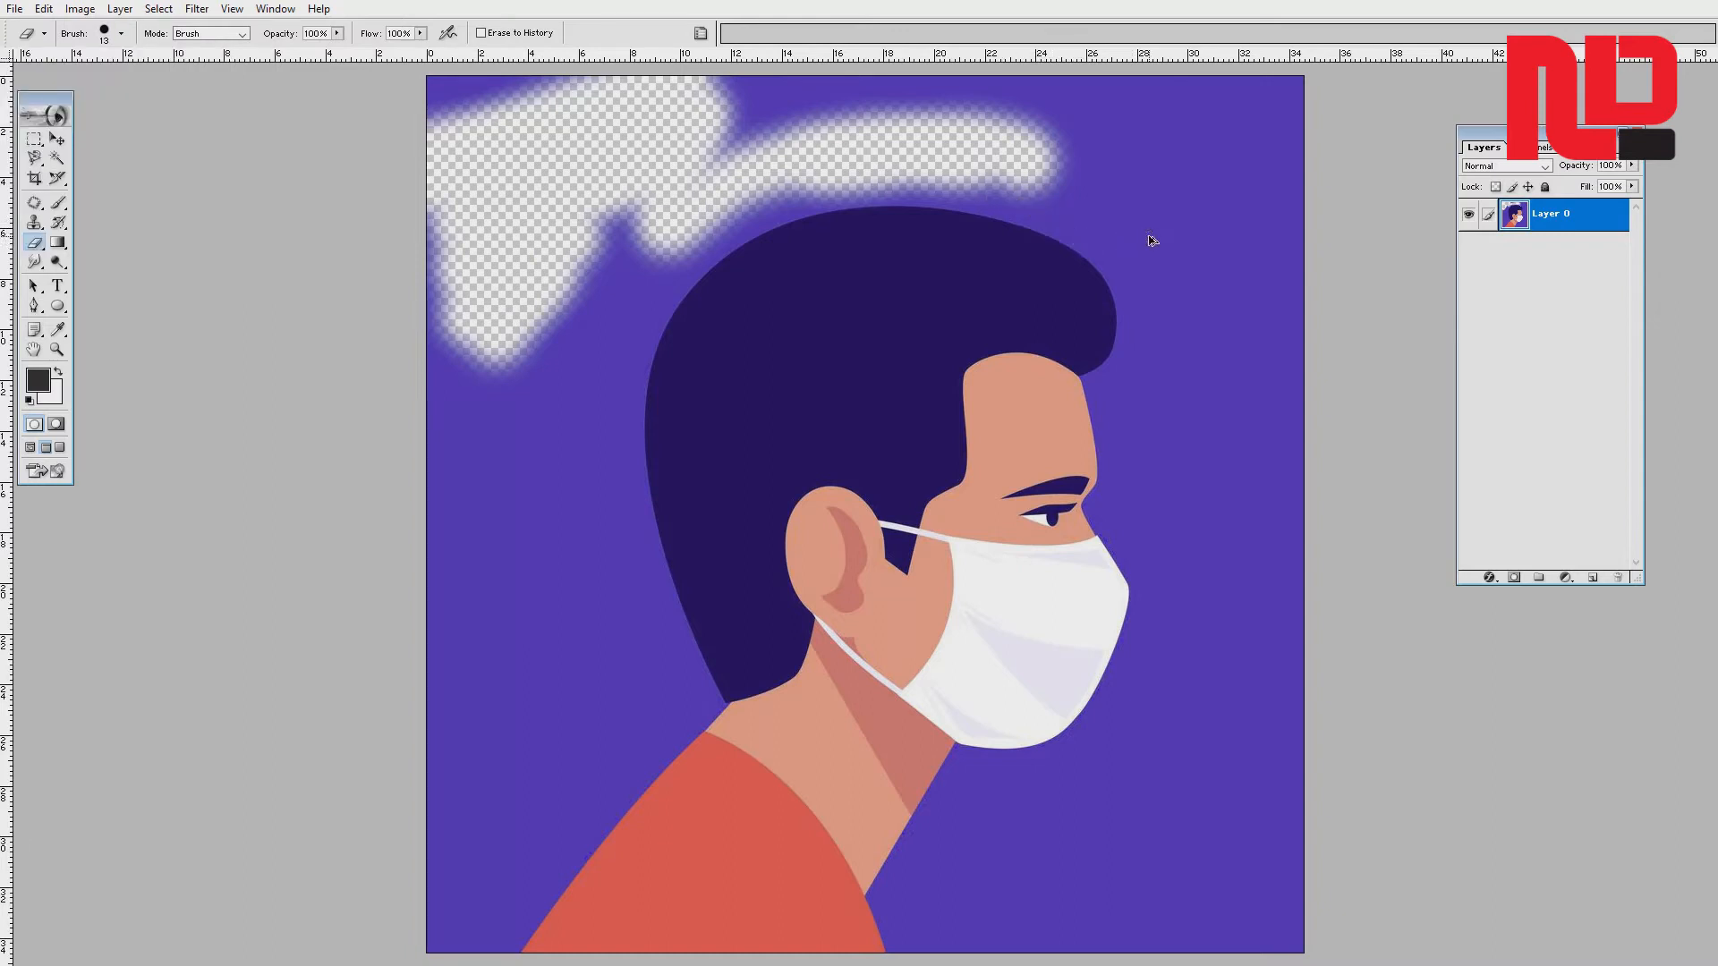
{"action": "key", "text": "F12"}
- Switch to the Background Eraser and reduce its brush diameter to 117 px
{"action": "left_click_drag", "start_coordinate": [35, 242], "coordinate": [90, 260]}
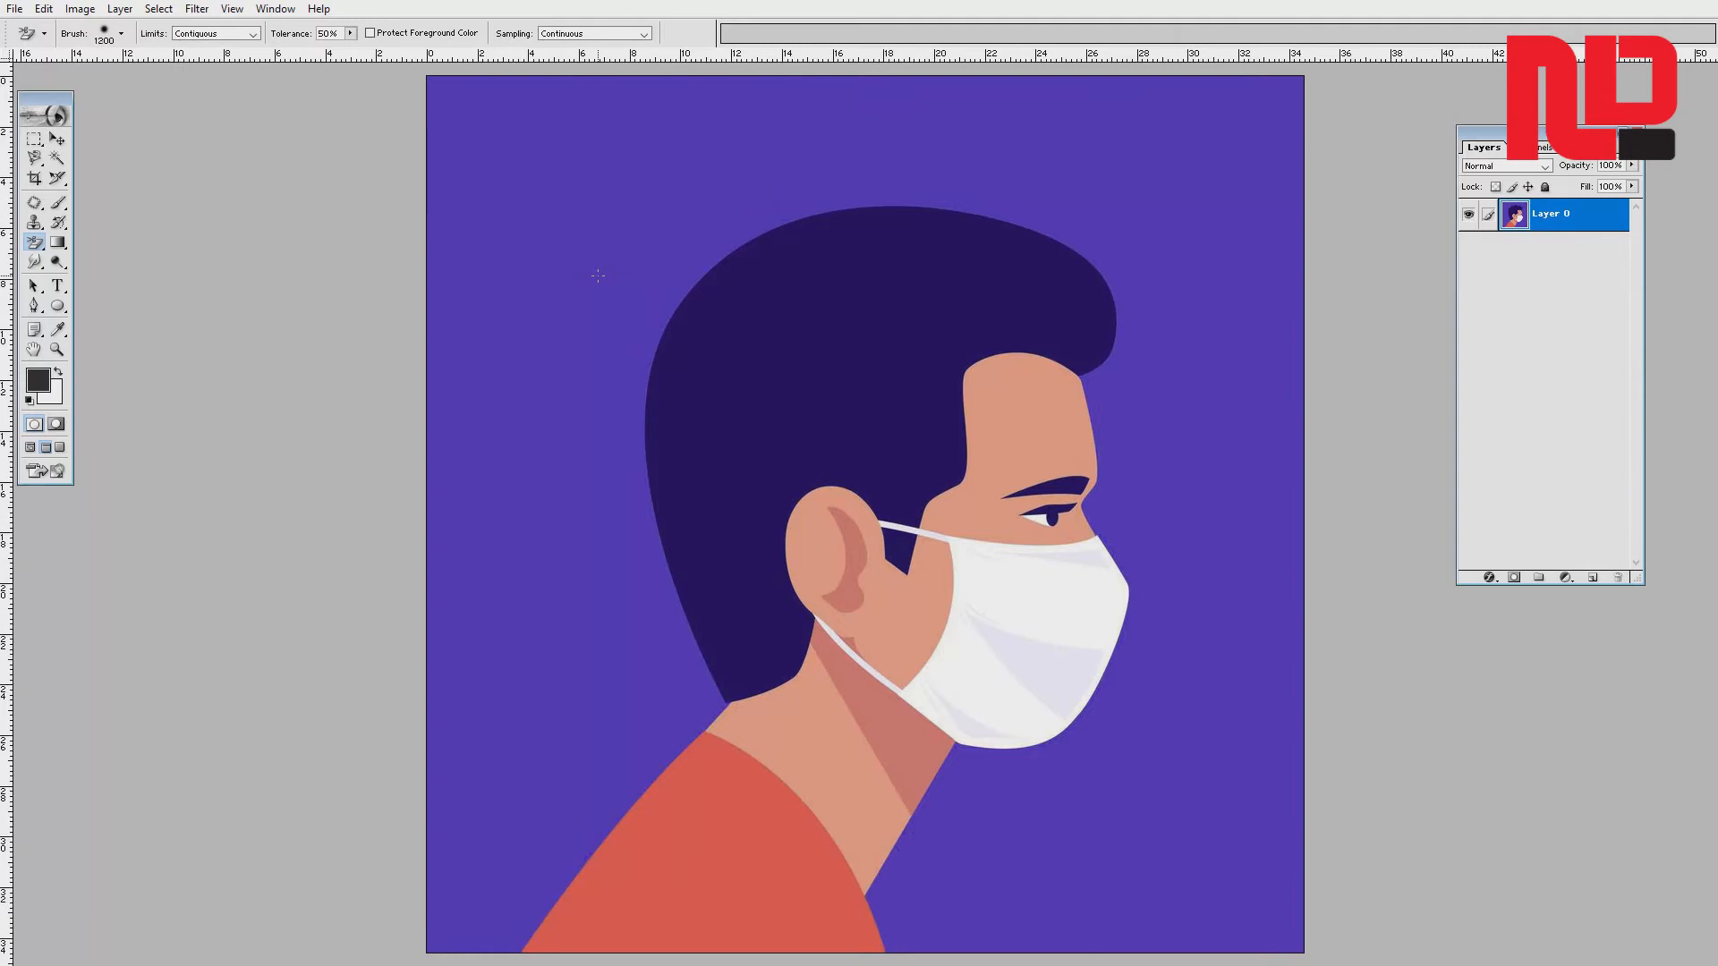
{"action": "key", "text": "bracketleft"}
{"action": "key", "text": "bracketleft"}
{"action": "key", "text": "bracketleft"}
{"action": "key", "text": "bracketleft"}
{"action": "key", "text": "bracketleft"}
{"action": "key", "text": "bracketleft"}
{"action": "key", "text": "bracketleft"}
{"action": "key", "text": "bracketleft"}
{"action": "left_click", "coordinate": [121, 34]}
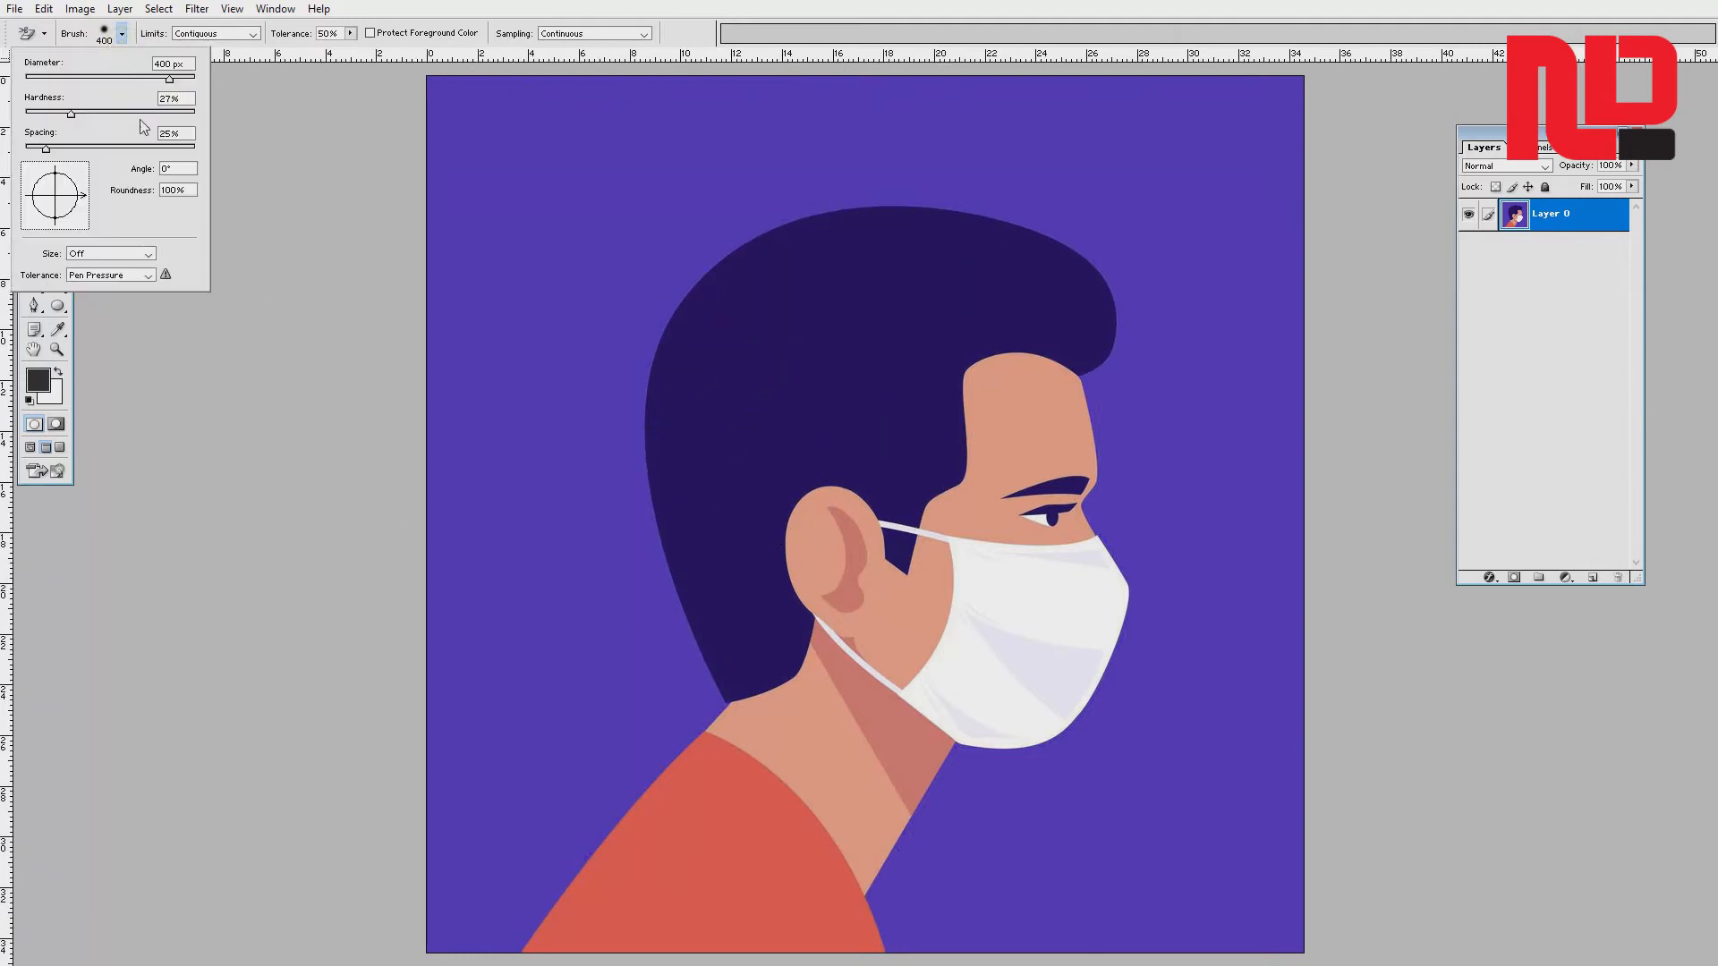
{"action": "left_click_drag", "start_coordinate": [130, 83], "coordinate": [118, 83]}
{"action": "left_click", "coordinate": [614, 258]}
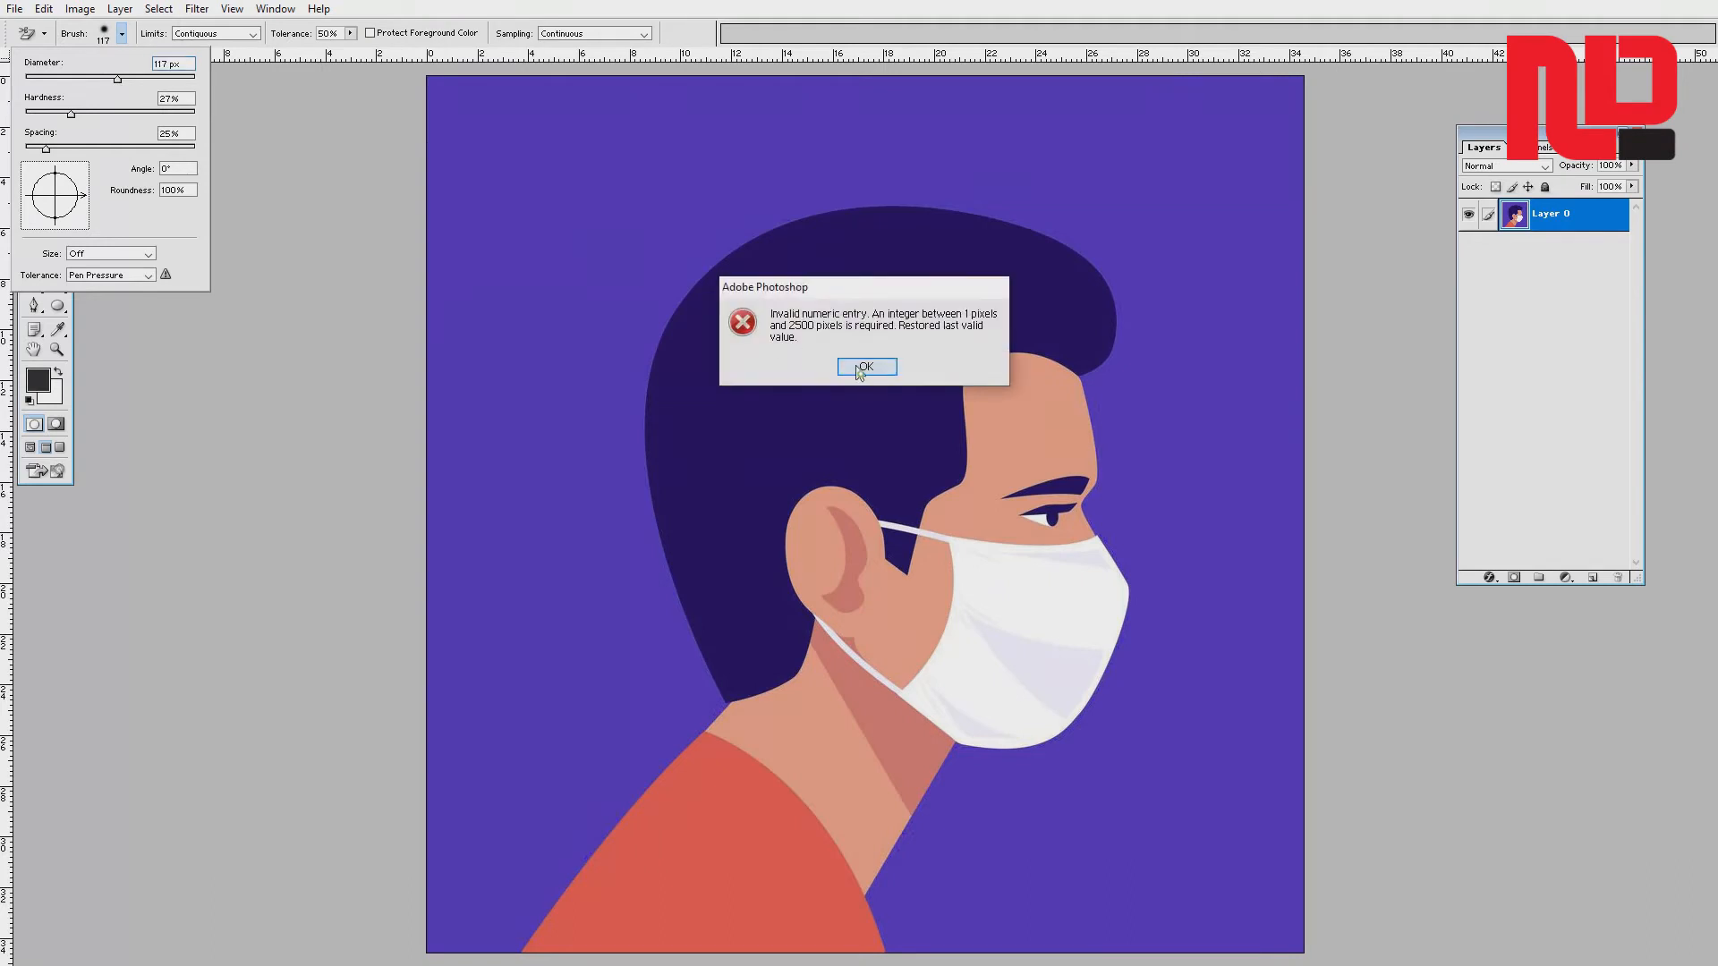
{"action": "left_click", "coordinate": [866, 366]}
- Test the Background Eraser beside the hair, enlarge its brush to 175 px, and undo the test erasures
{"action": "left_click", "coordinate": [618, 253]}
{"action": "key", "text": "bracketright"}
{"action": "key", "text": "bracketright"}
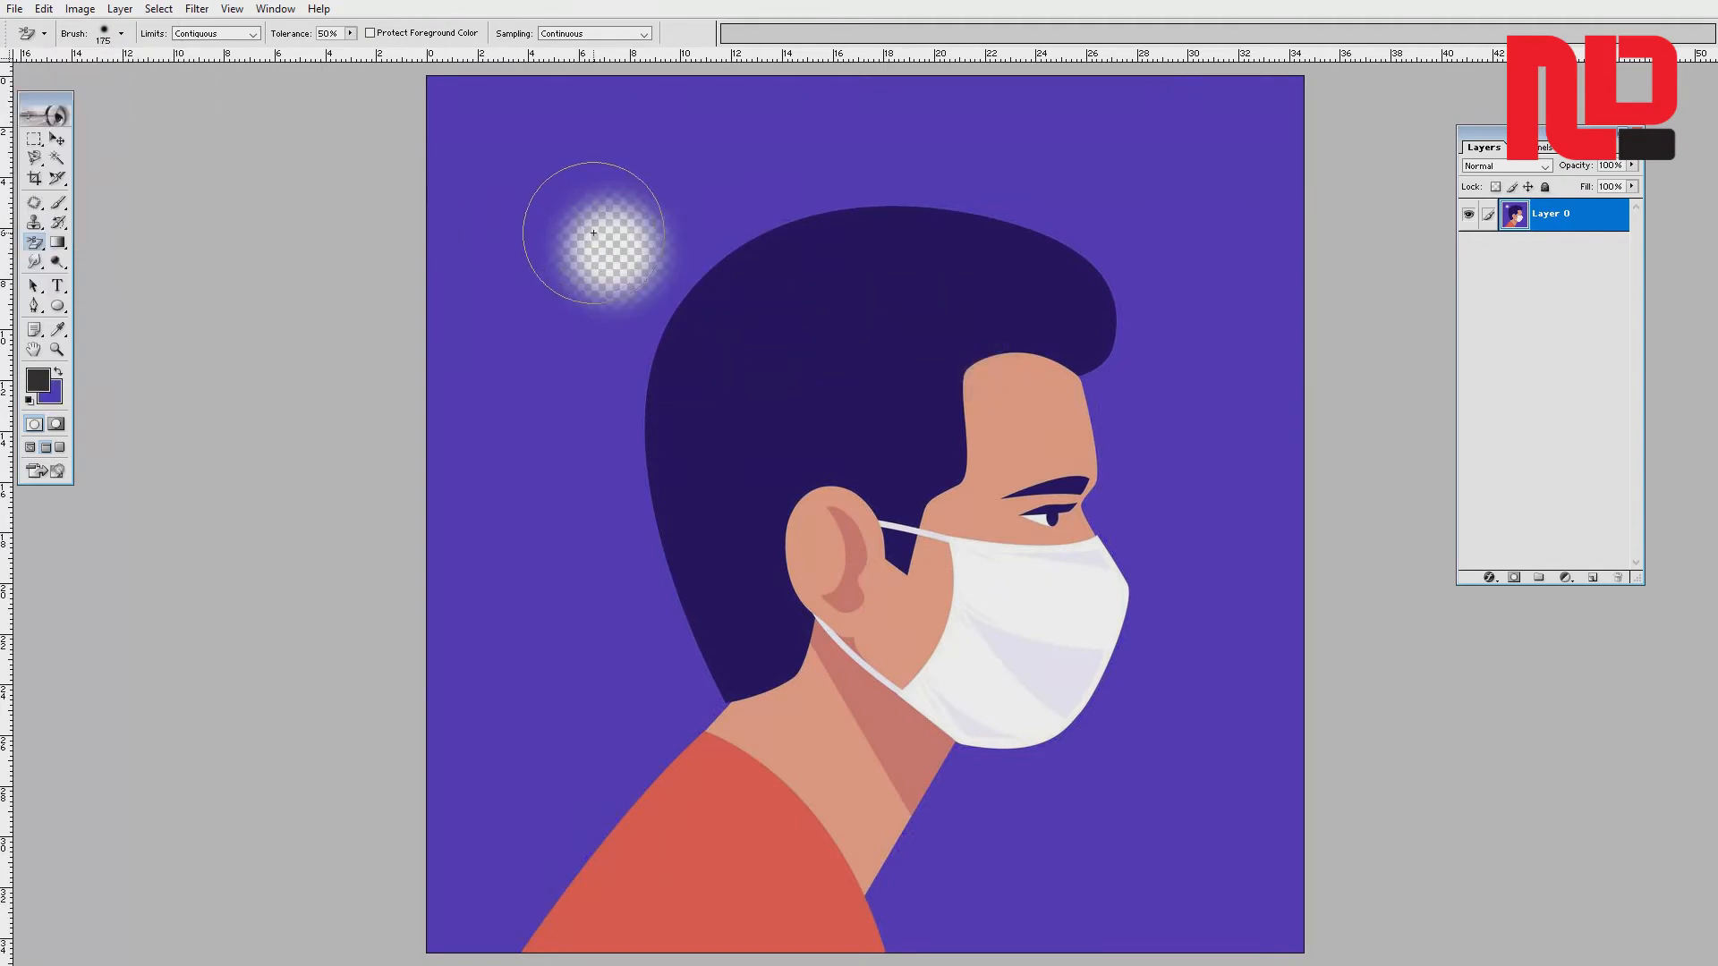
{"action": "key", "text": "ctrl+z"}
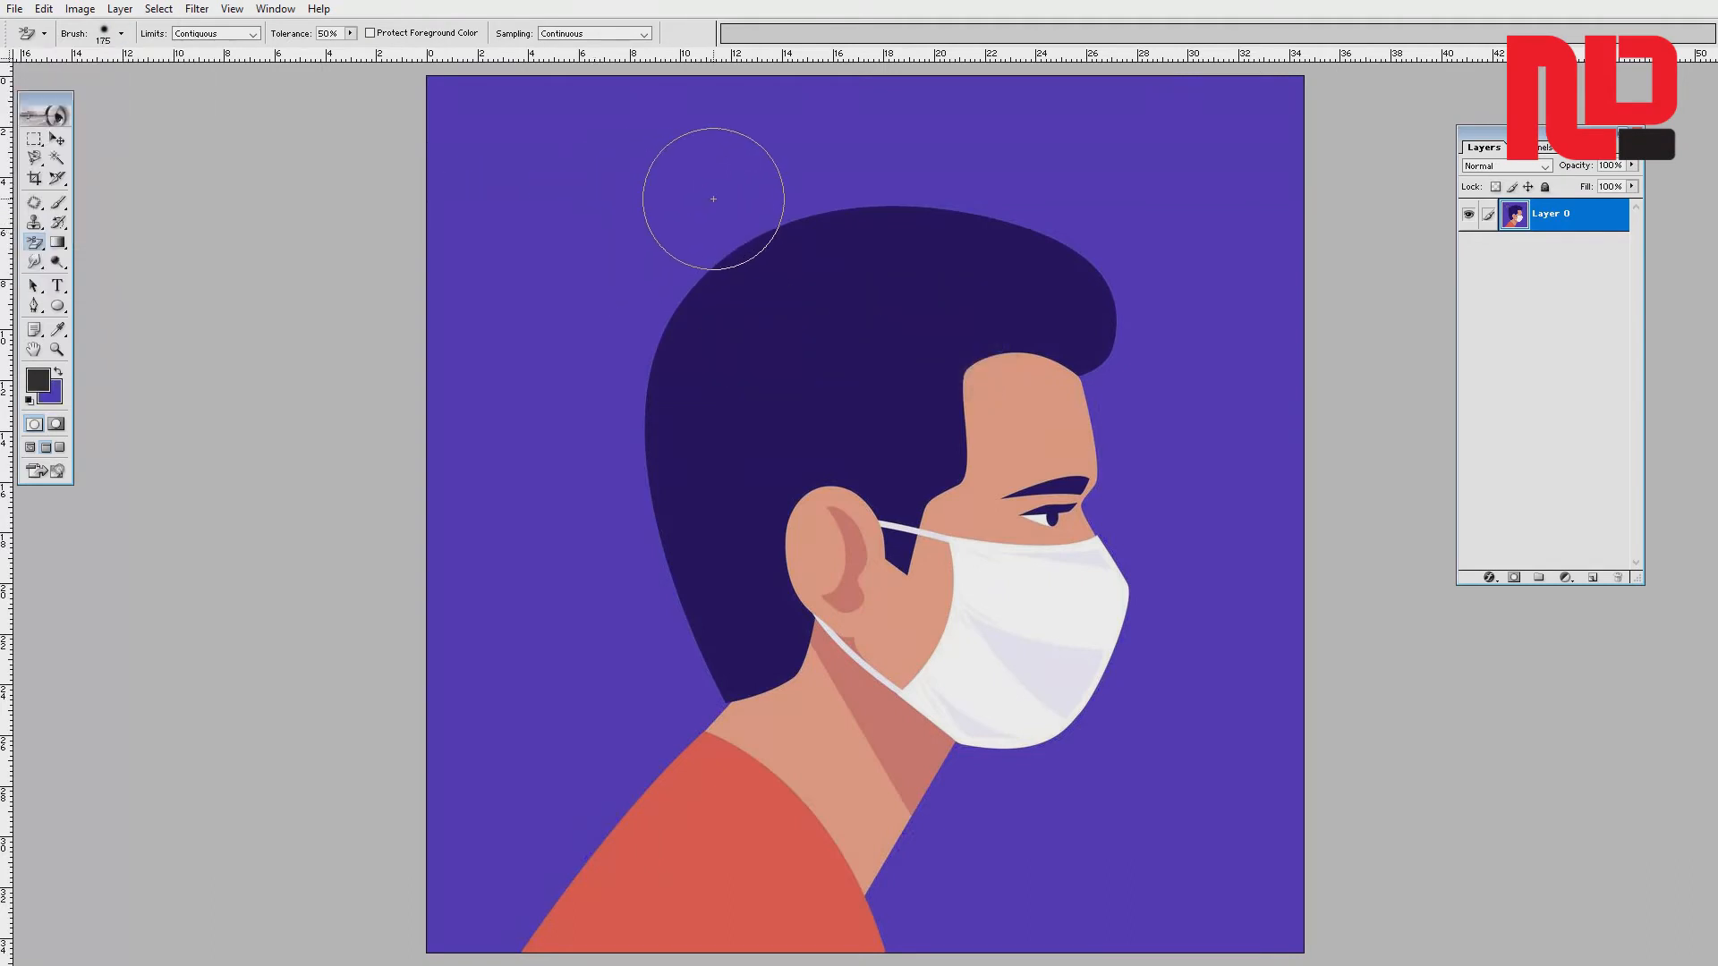
{"action": "left_click", "coordinate": [713, 199]}
{"action": "key", "text": "ctrl+z"}
- Try erasing a row of four spots from the purple background above the head, and undo all of them
{"action": "left_click", "coordinate": [532, 145]}
{"action": "left_click", "coordinate": [705, 144]}
{"action": "left_click", "coordinate": [837, 133]}
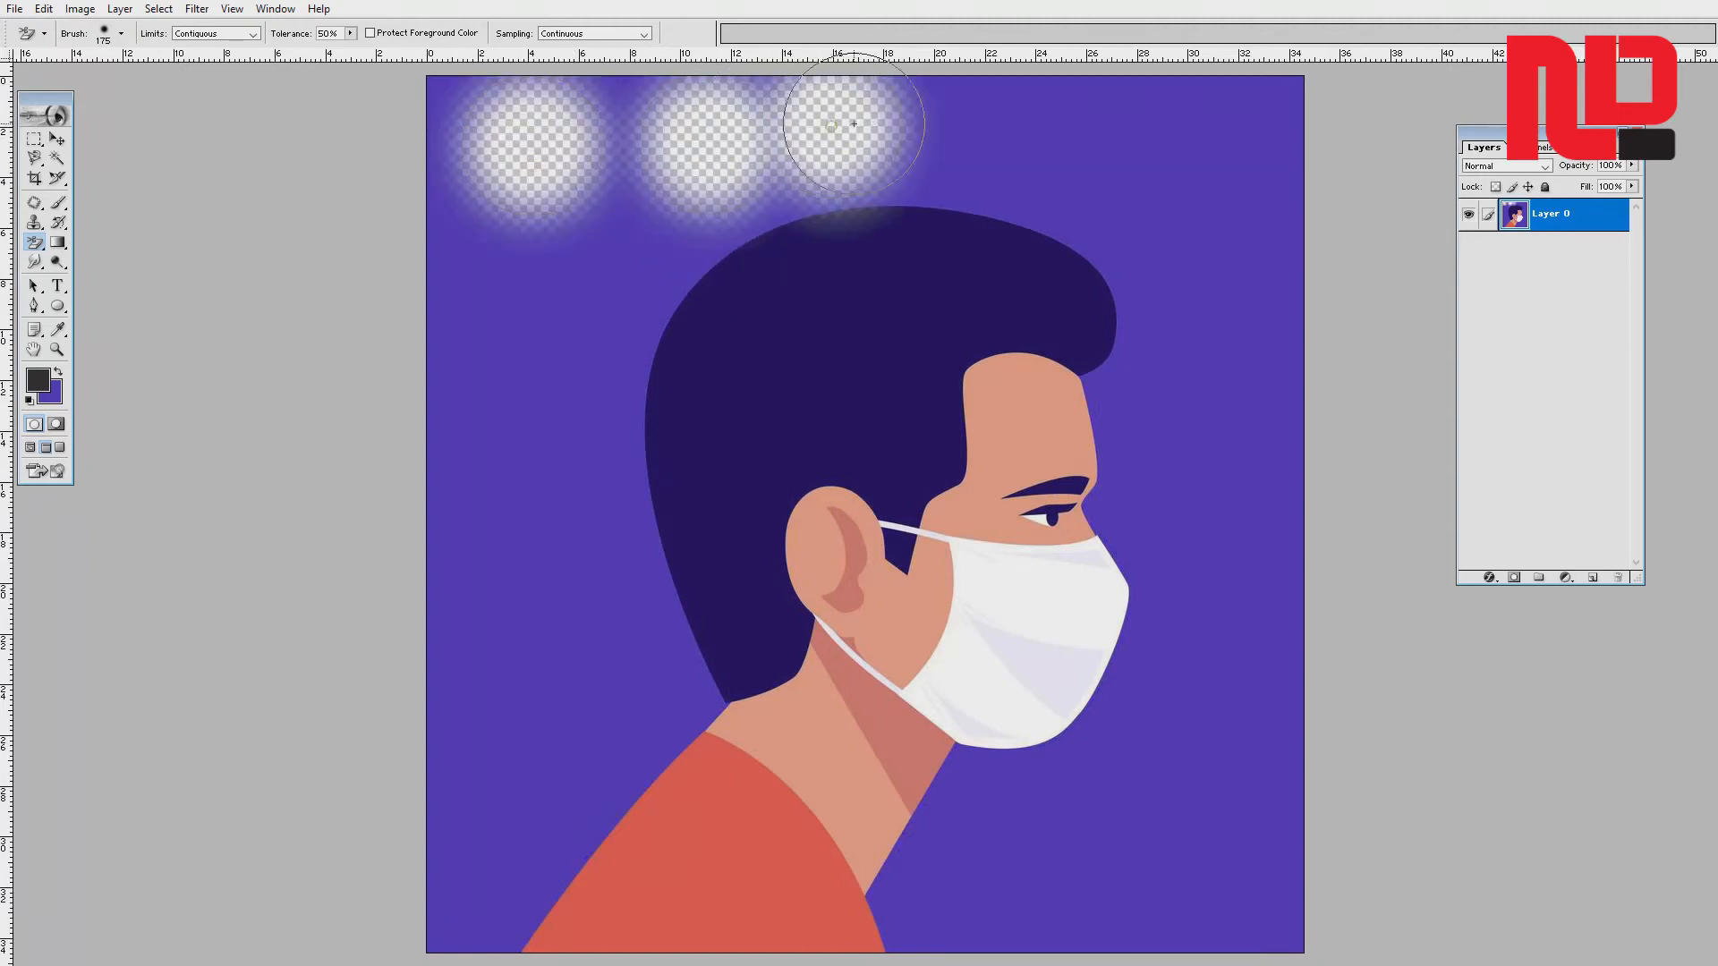
{"action": "left_click", "coordinate": [984, 150]}
{"action": "key", "text": "ctrl+alt+z"}
{"action": "key", "text": "ctrl+alt+z"}
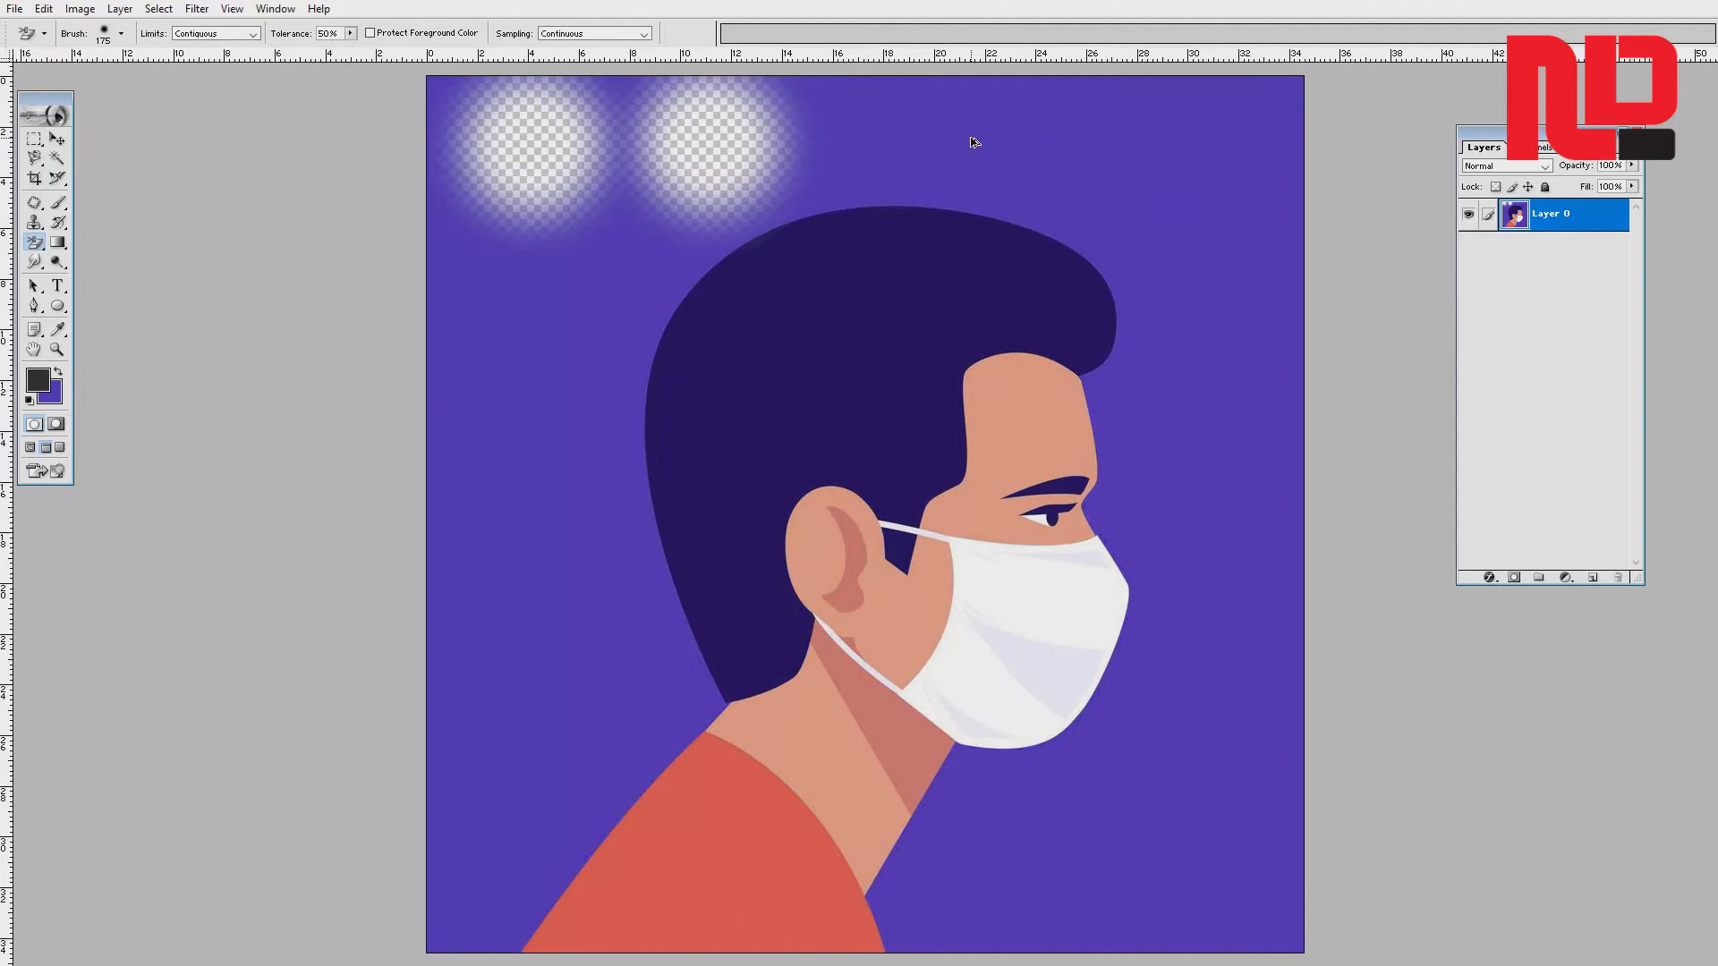
{"action": "key", "text": "ctrl+alt+z"}
{"action": "key", "text": "ctrl+alt+z"}
- Erase a round spot in the image's upper-right corner, try more erasing near the upper-left area, and undo that extra erasing
{"action": "left_click", "coordinate": [1248, 138]}
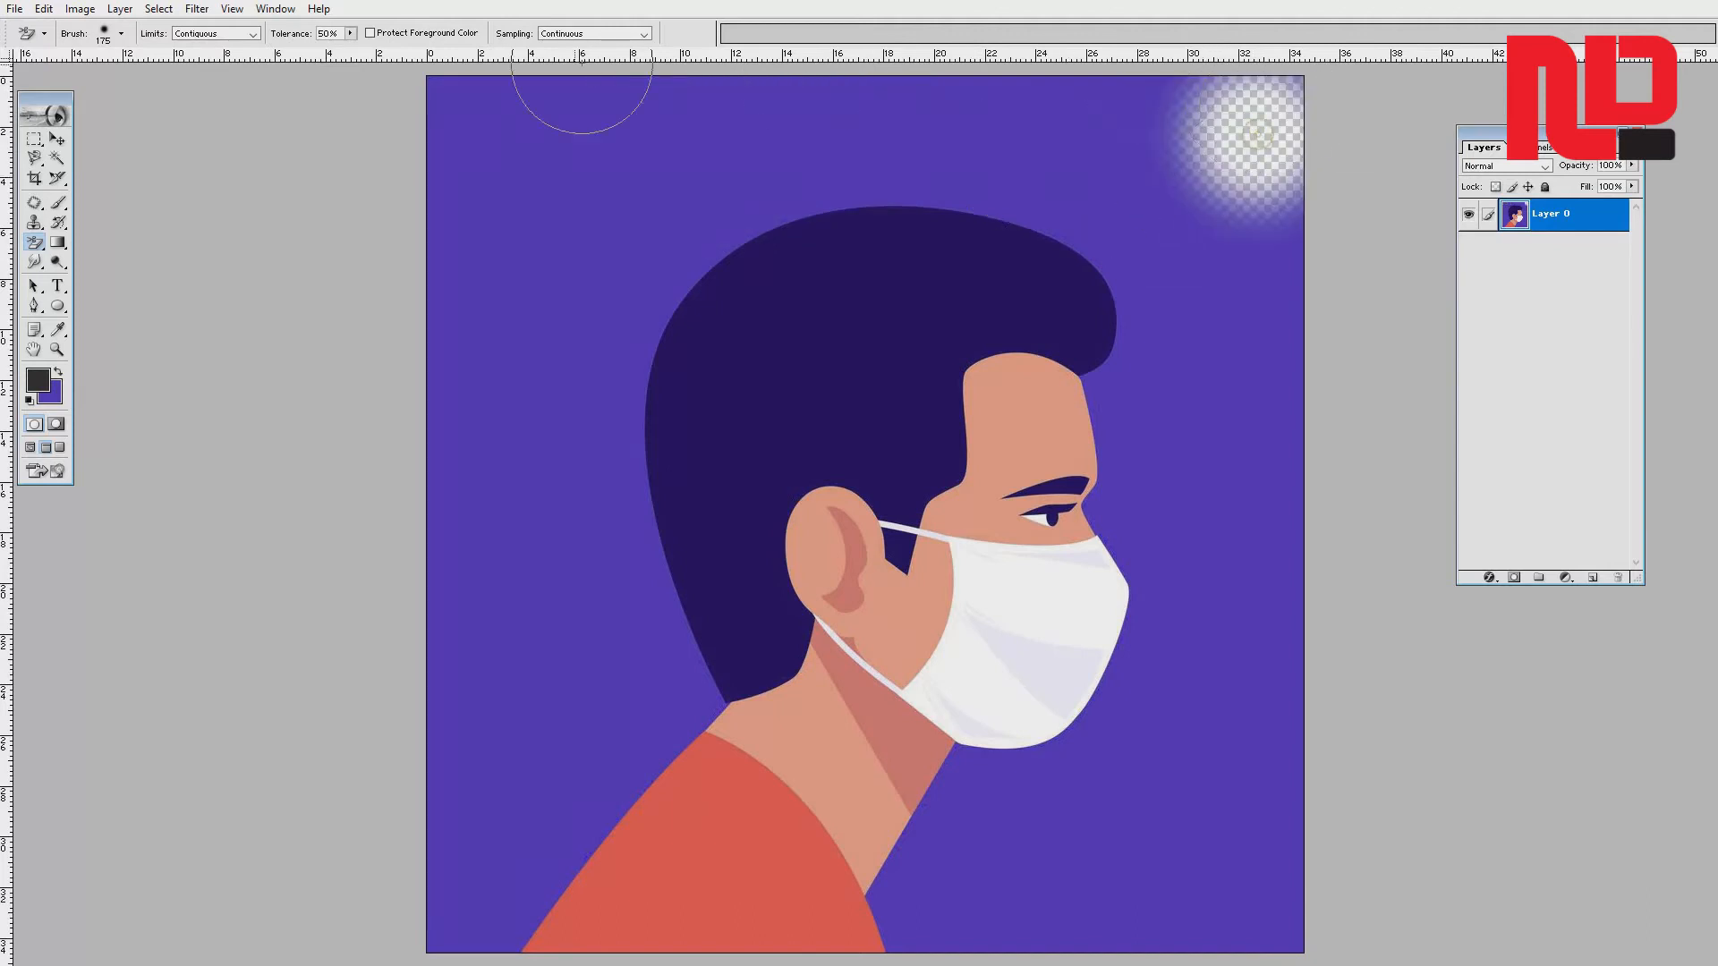
{"action": "left_click", "coordinate": [452, 107]}
{"action": "left_click", "coordinate": [613, 99]}
{"action": "mouse_move", "coordinate": [652, 86]}
{"action": "left_mouse_down"}
{"action": "mouse_move", "coordinate": [1171, 91]}
{"action": "mouse_move", "coordinate": [438, 171]}
{"action": "mouse_move", "coordinate": [485, 106]}
{"action": "mouse_move", "coordinate": [579, 80]}
{"action": "mouse_move", "coordinate": [549, 126]}
{"action": "mouse_move", "coordinate": [546, 197]}
{"action": "mouse_move", "coordinate": [459, 325]}
{"action": "mouse_move", "coordinate": [464, 268]}
{"action": "mouse_move", "coordinate": [435, 367]}
{"action": "mouse_move", "coordinate": [468, 213]}
{"action": "mouse_move", "coordinate": [525, 481]}
{"action": "mouse_move", "coordinate": [511, 455]}
{"action": "mouse_move", "coordinate": [468, 638]}
{"action": "mouse_move", "coordinate": [486, 666]}
{"action": "mouse_move", "coordinate": [479, 644]}
{"action": "mouse_move", "coordinate": [427, 795]}
{"action": "mouse_move", "coordinate": [529, 646]}
{"action": "mouse_move", "coordinate": [513, 590]}
{"action": "mouse_move", "coordinate": [548, 536]}
{"action": "mouse_move", "coordinate": [533, 538]}
{"action": "mouse_move", "coordinate": [527, 453]}
{"action": "mouse_move", "coordinate": [538, 366]}
{"action": "mouse_move", "coordinate": [617, 237]}
{"action": "mouse_move", "coordinate": [659, 283]}
{"action": "mouse_move", "coordinate": [721, 262]}
{"action": "left_mouse_up"}
{"action": "key", "text": "ctrl+z"}
- Try removing the whole purple background with the Magic Eraser at tolerance 32 several times, undoing each removal
{"action": "left_click_drag", "start_coordinate": [35, 242], "coordinate": [98, 280]}
{"action": "left_click", "coordinate": [97, 278]}
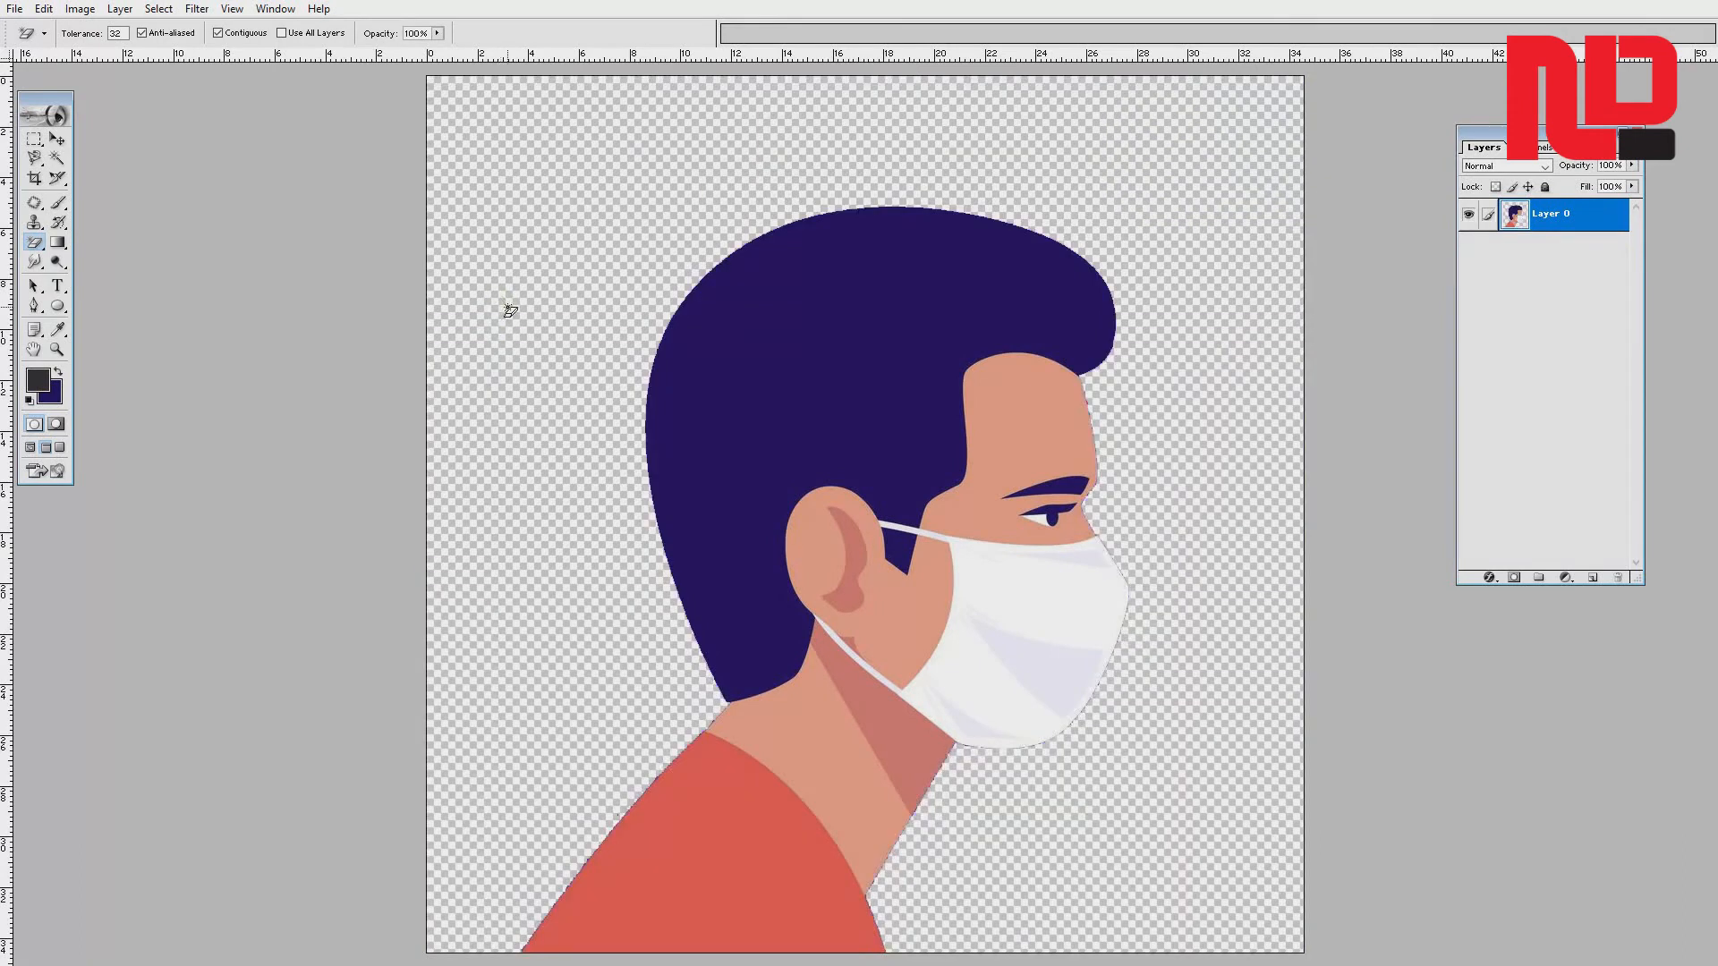
{"action": "key", "text": "ctrl+z"}
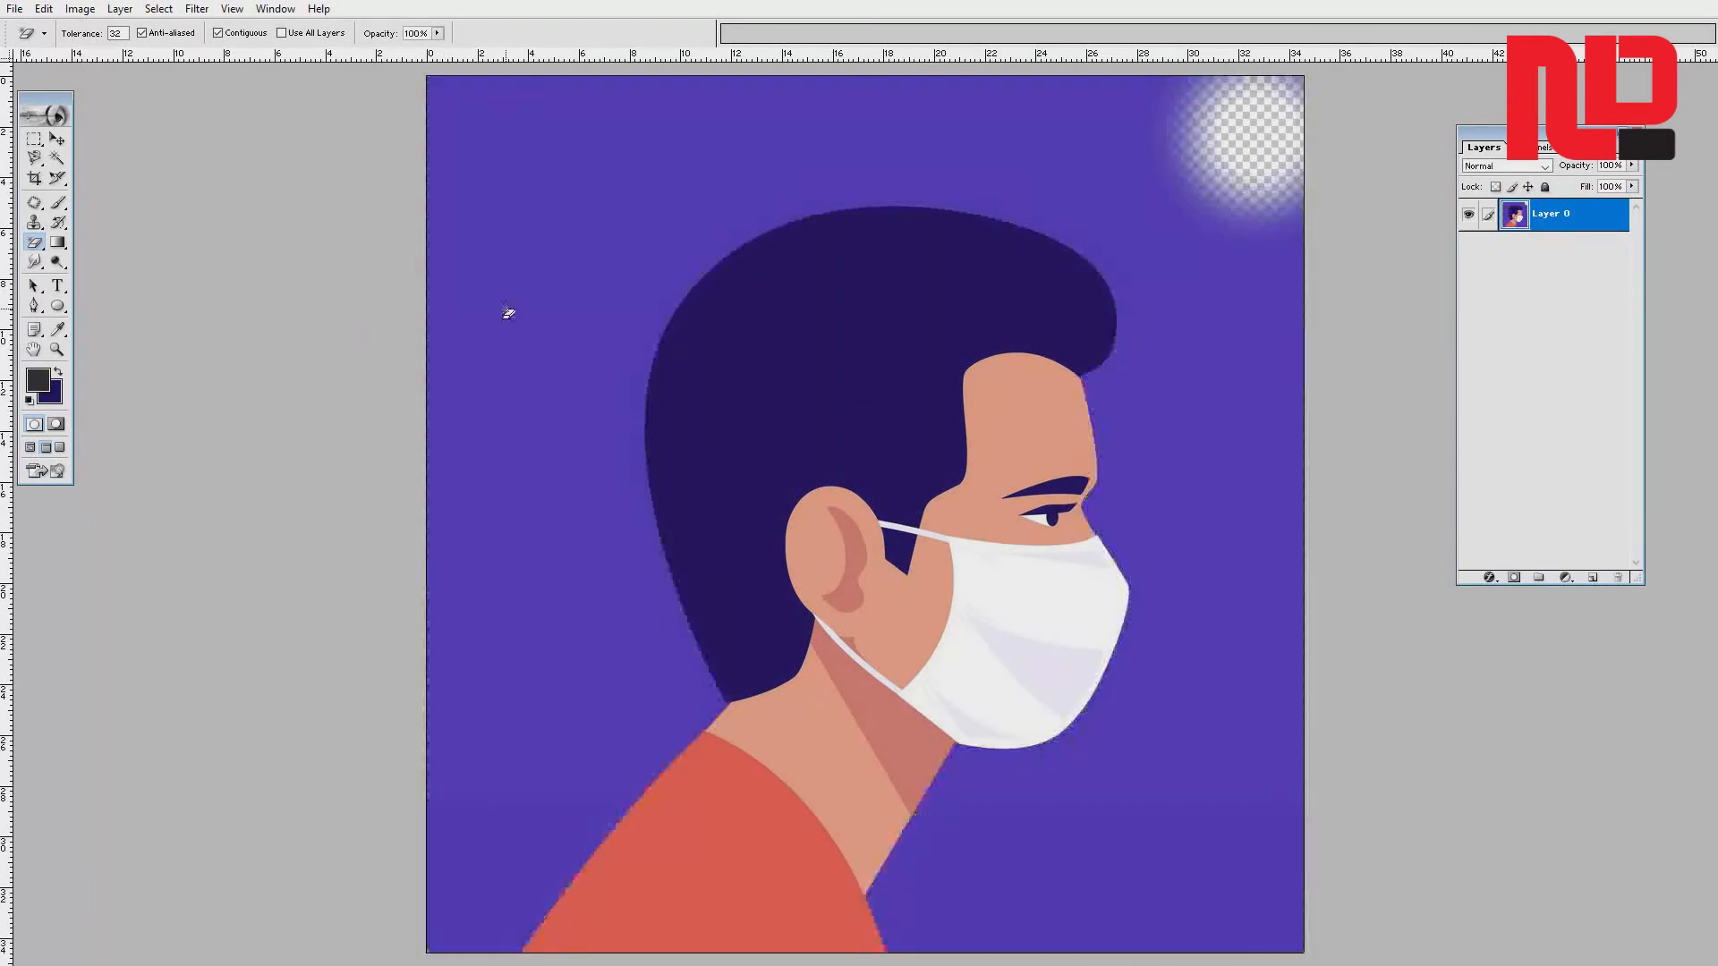
{"action": "left_click", "coordinate": [33, 247]}
{"action": "left_click", "coordinate": [119, 277]}
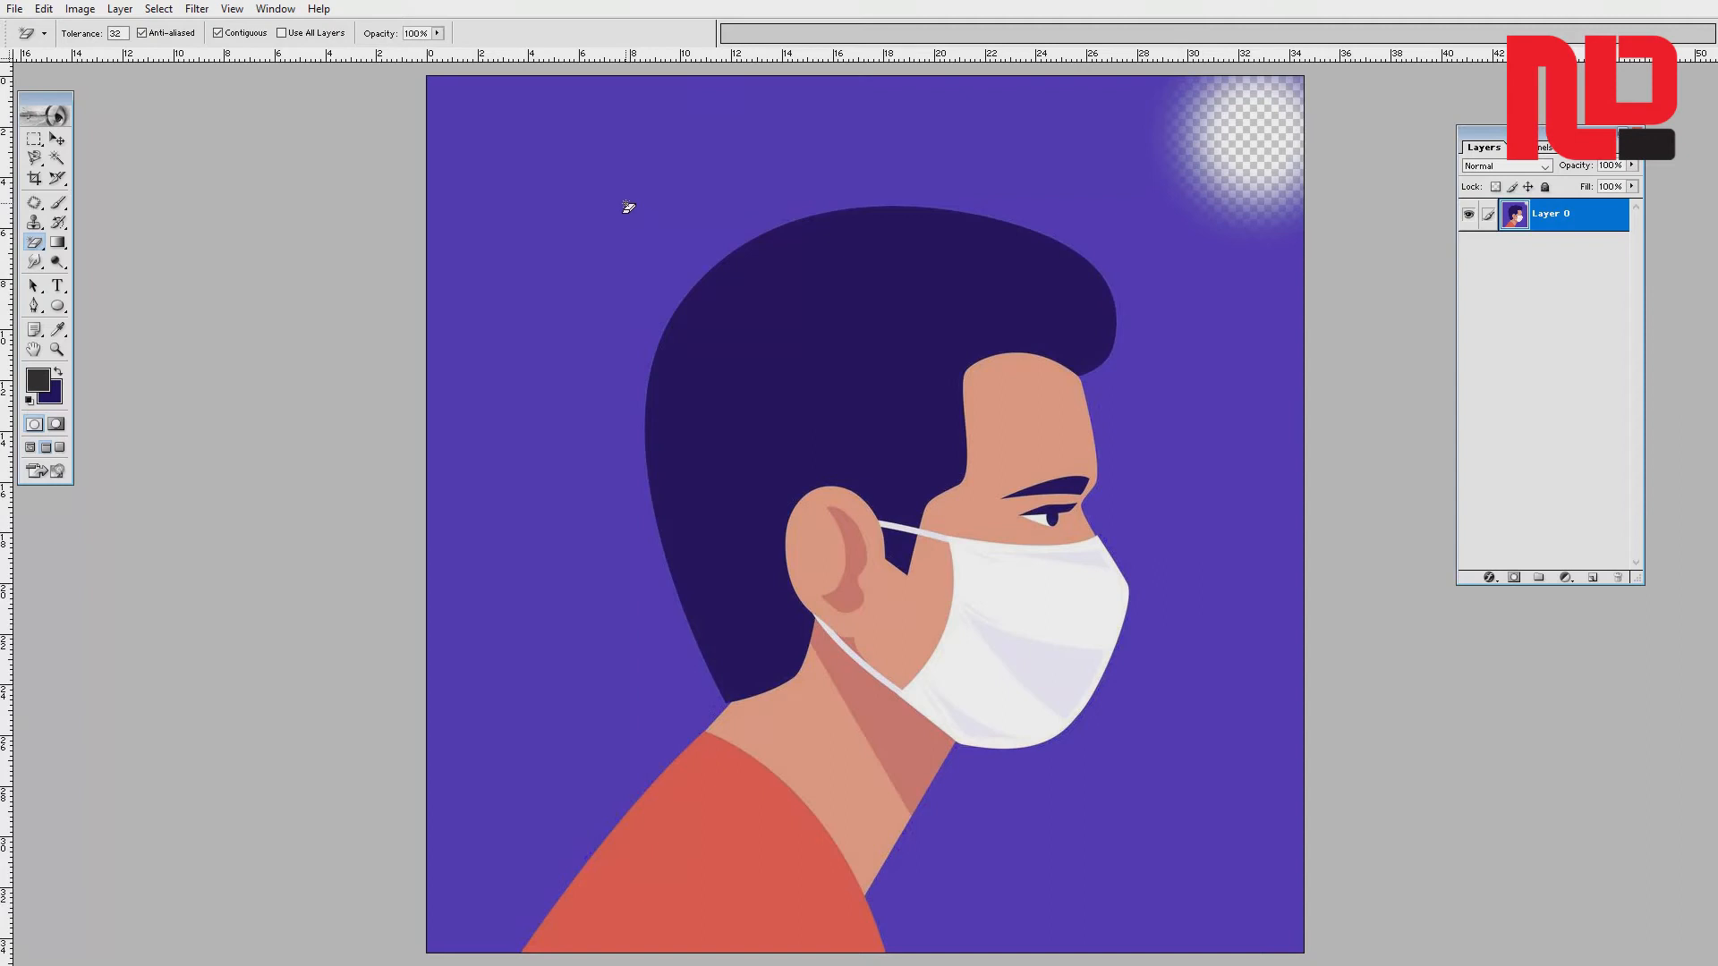
{"action": "left_click", "coordinate": [628, 207]}
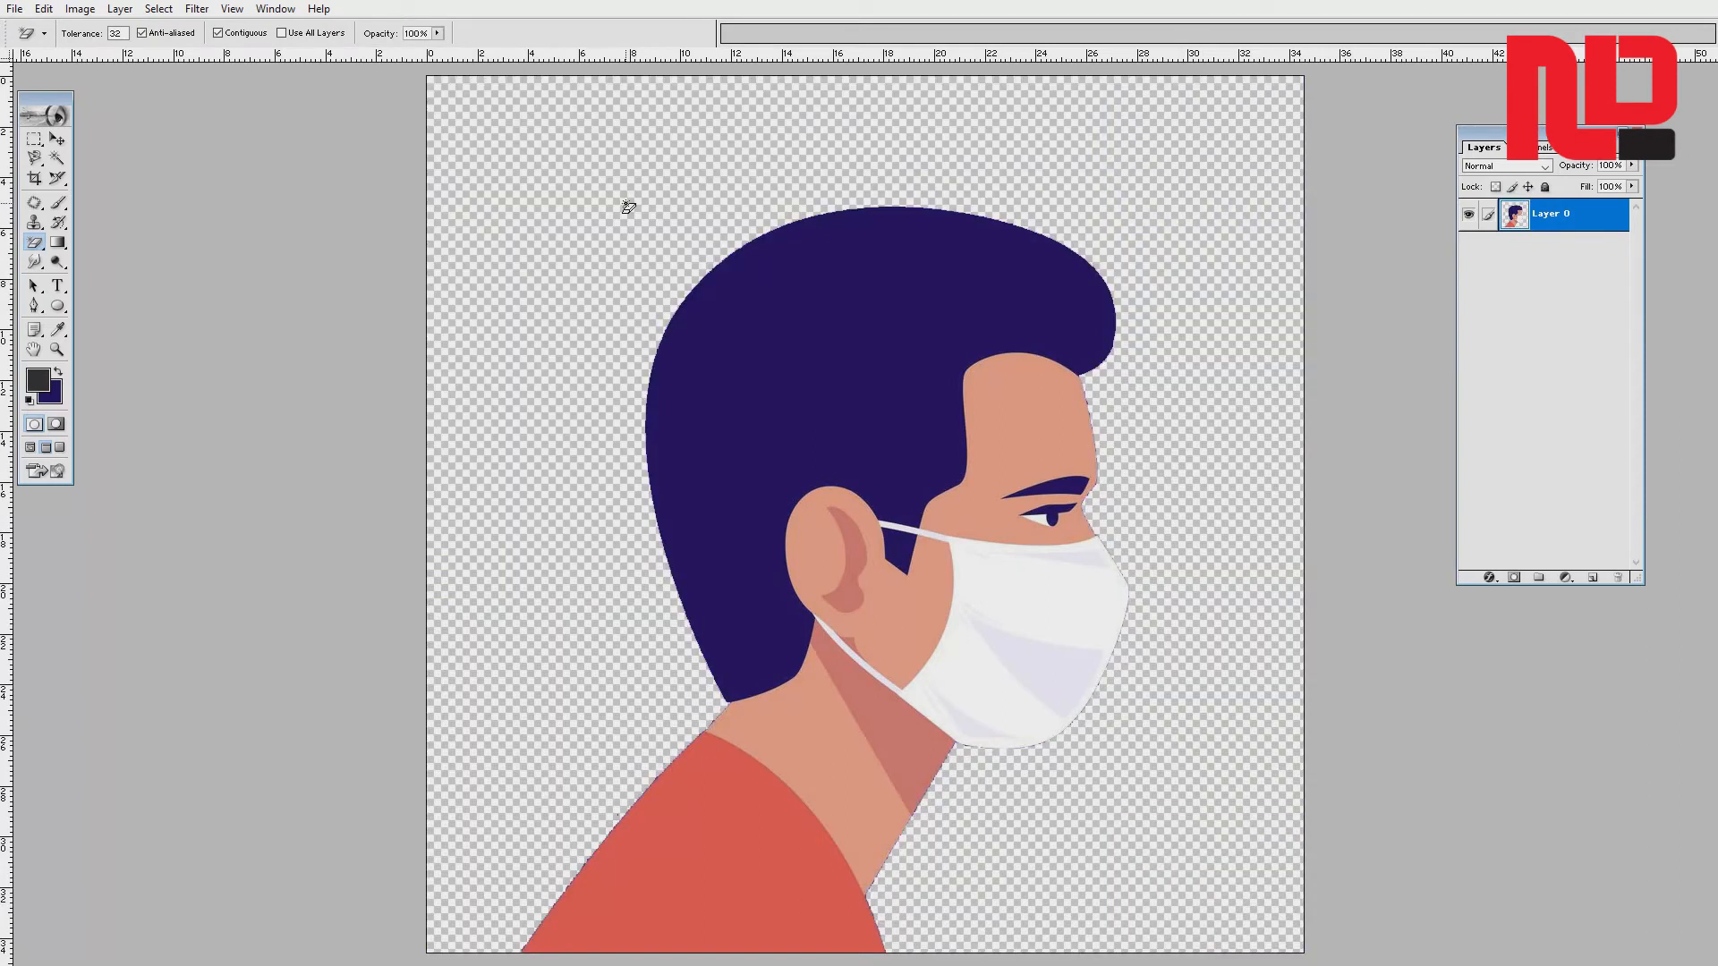
{"action": "key", "text": "ctrl+minus"}
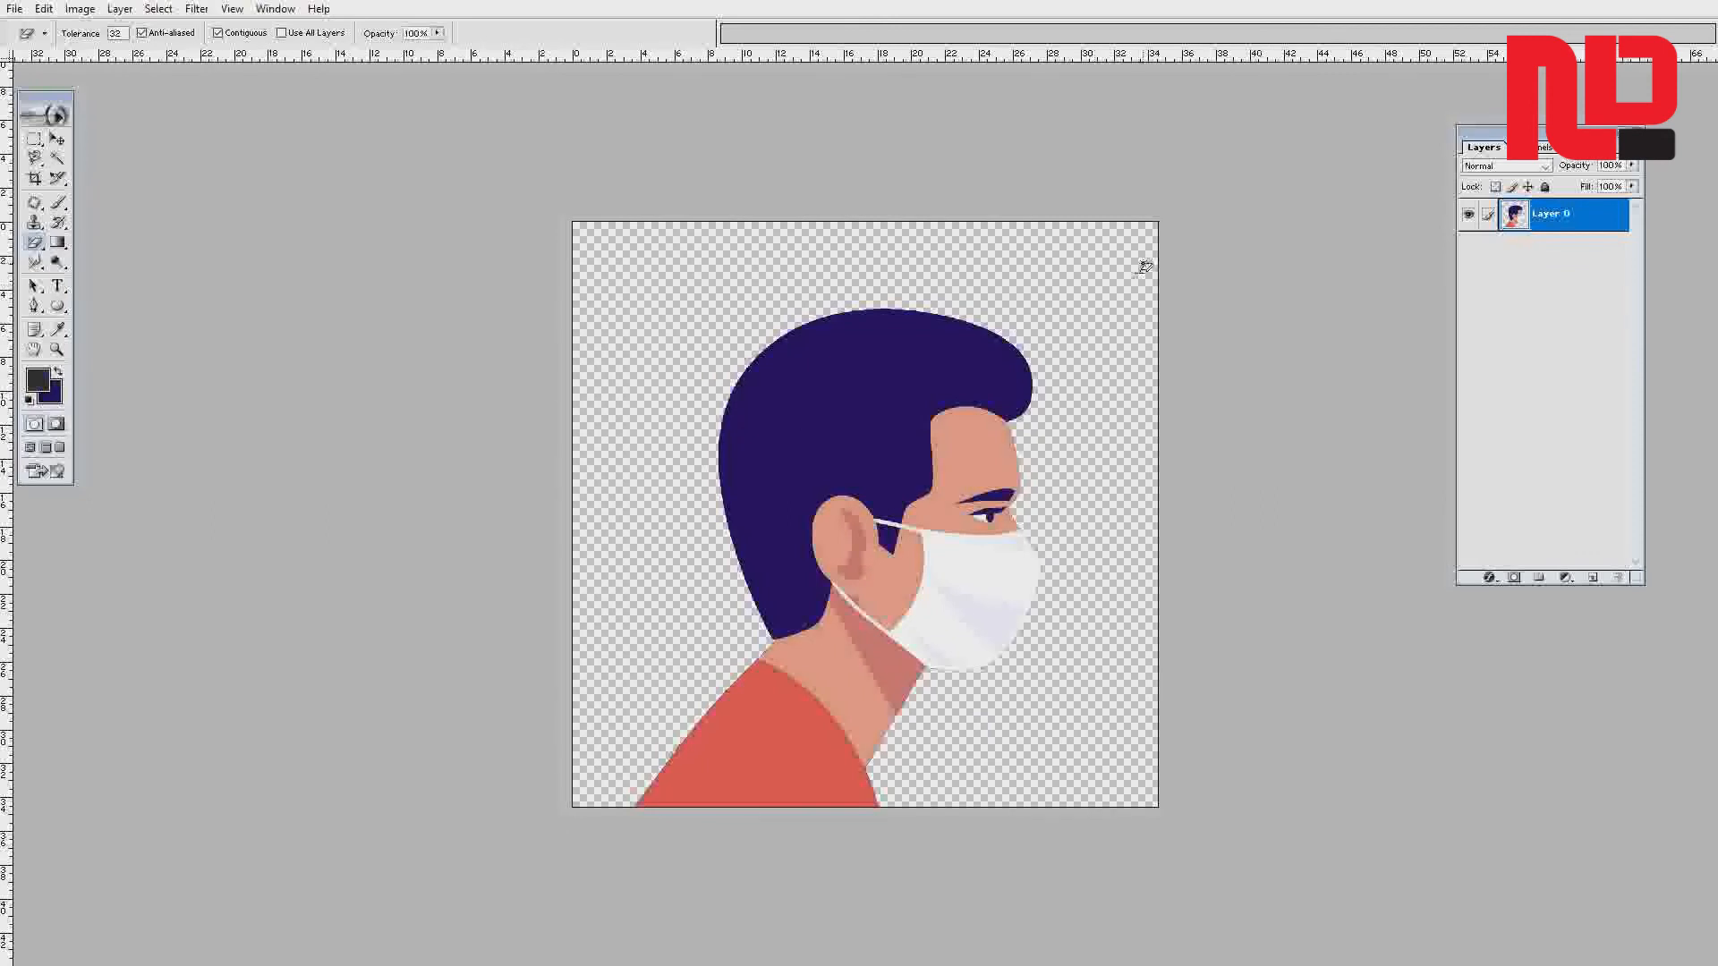
{"action": "key", "text": "ctrl+z"}
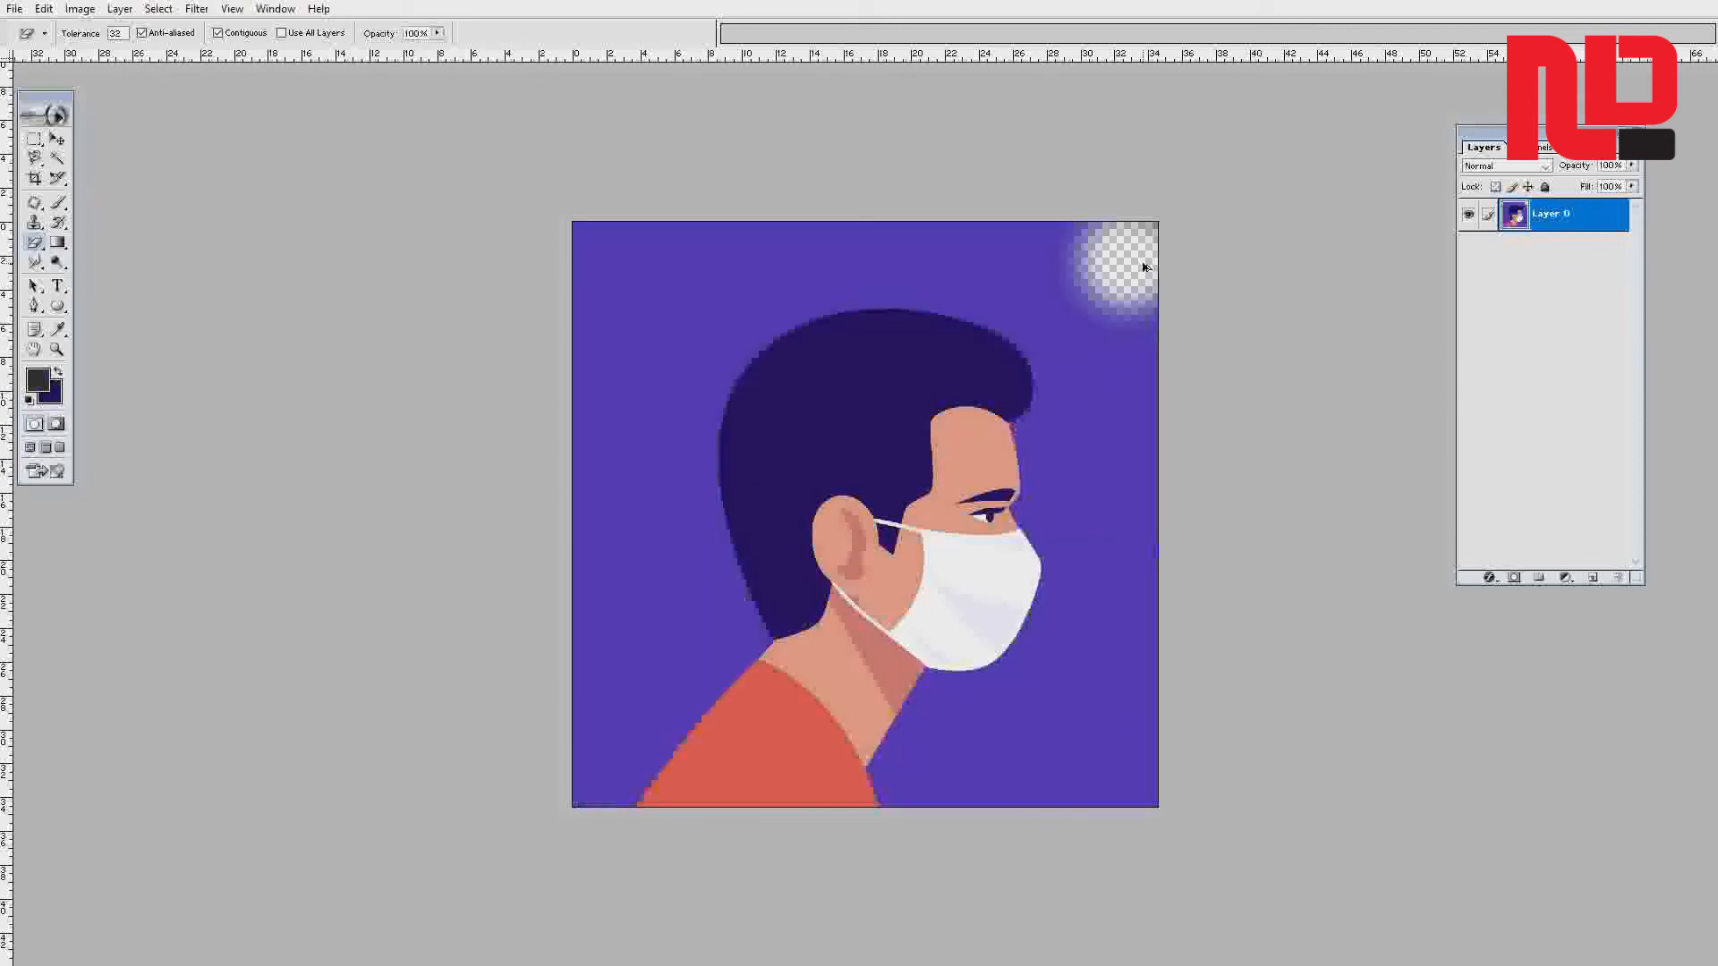
{"action": "left_click", "coordinate": [713, 309]}
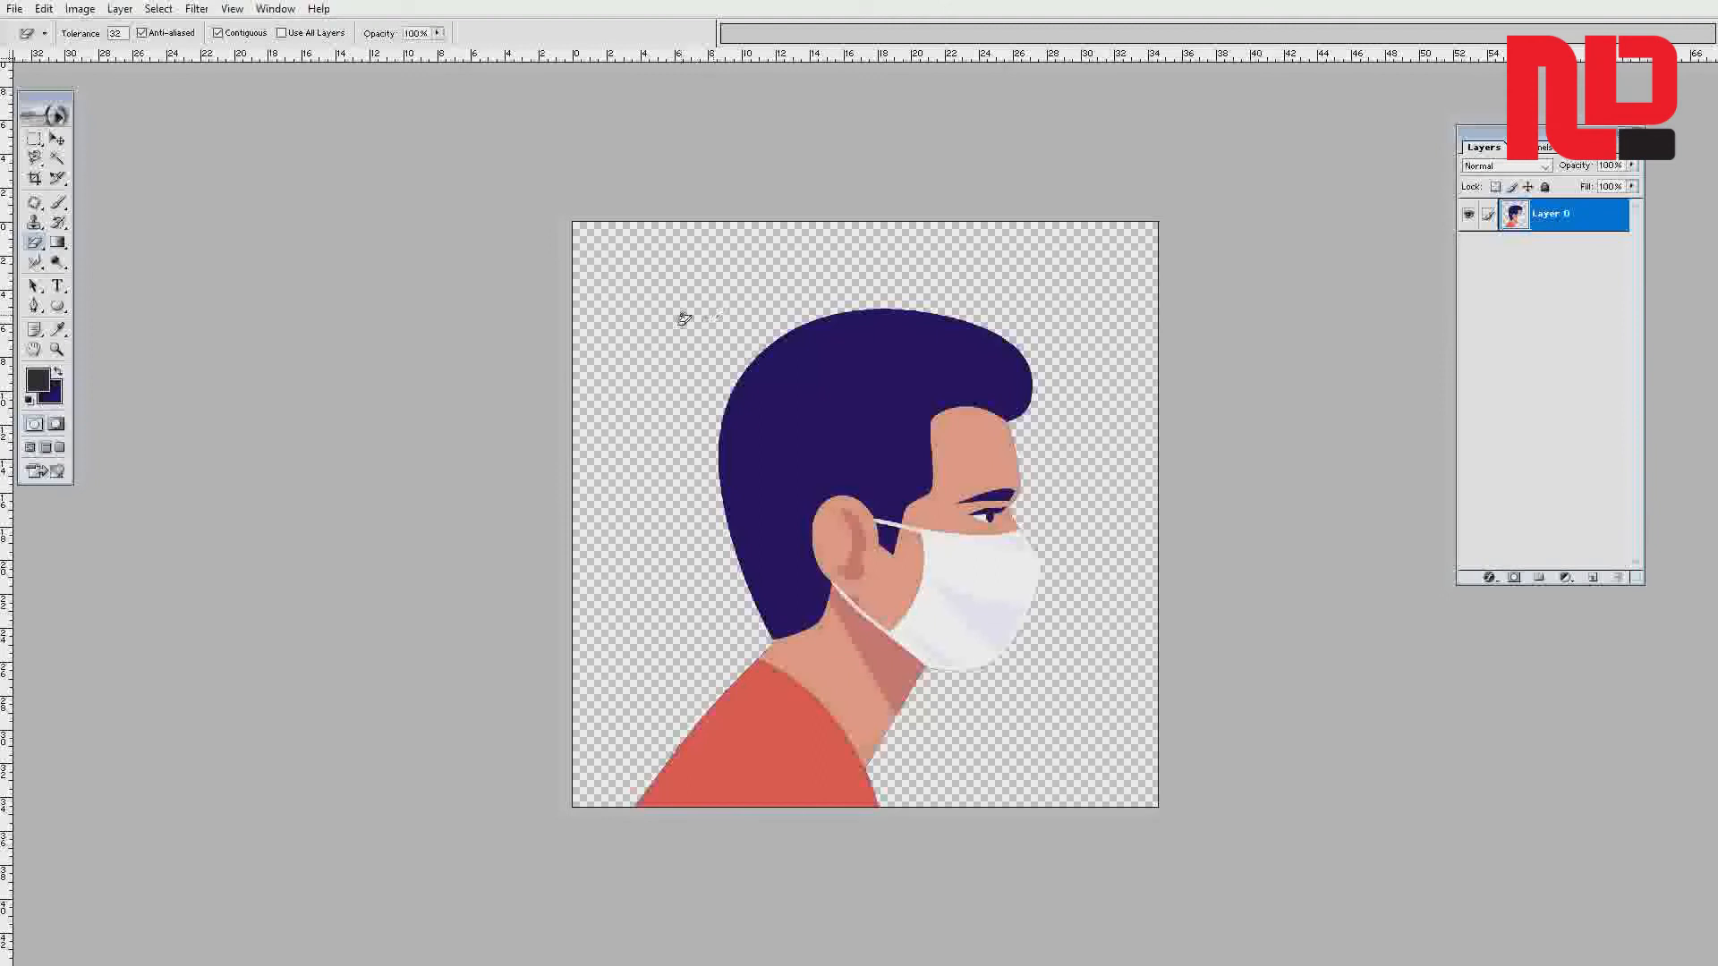
{"action": "key", "text": "ctrl+z"}
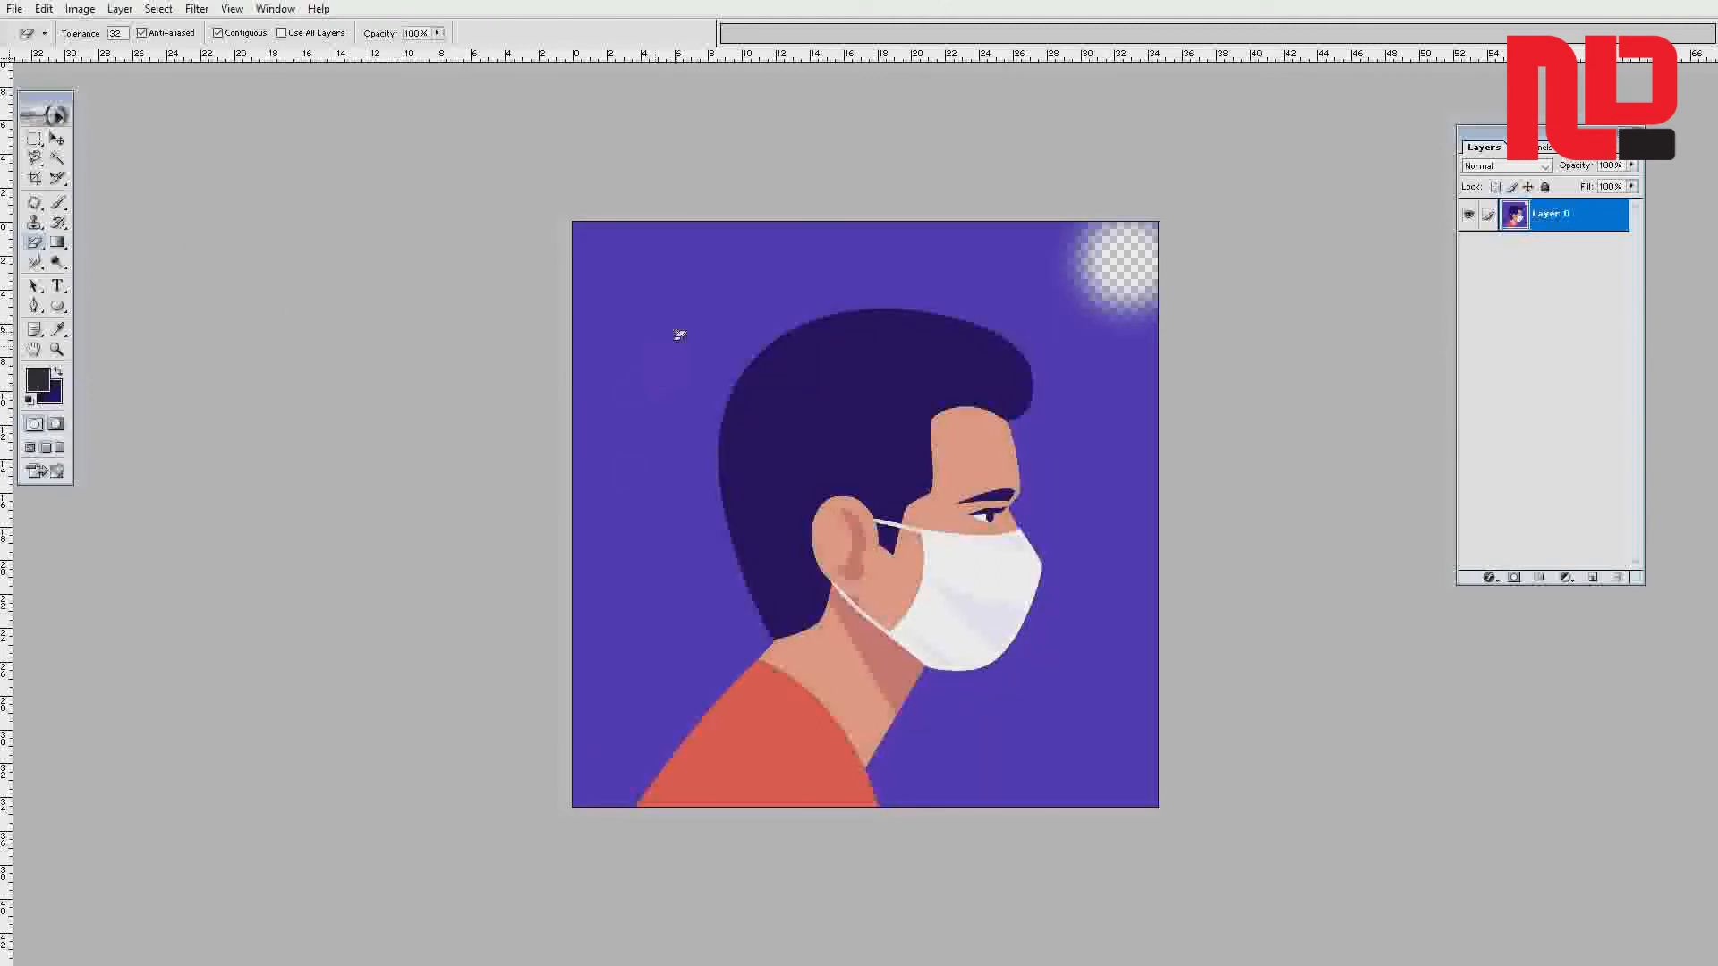
{"action": "left_click", "coordinate": [673, 331]}
{"action": "key", "text": "ctrl+z"}
- Try deleting the purple background after selecting it with the Magic Wand at tolerance 32, and undo the deletion
{"action": "left_click", "coordinate": [58, 157]}
{"action": "left_click", "coordinate": [654, 331]}
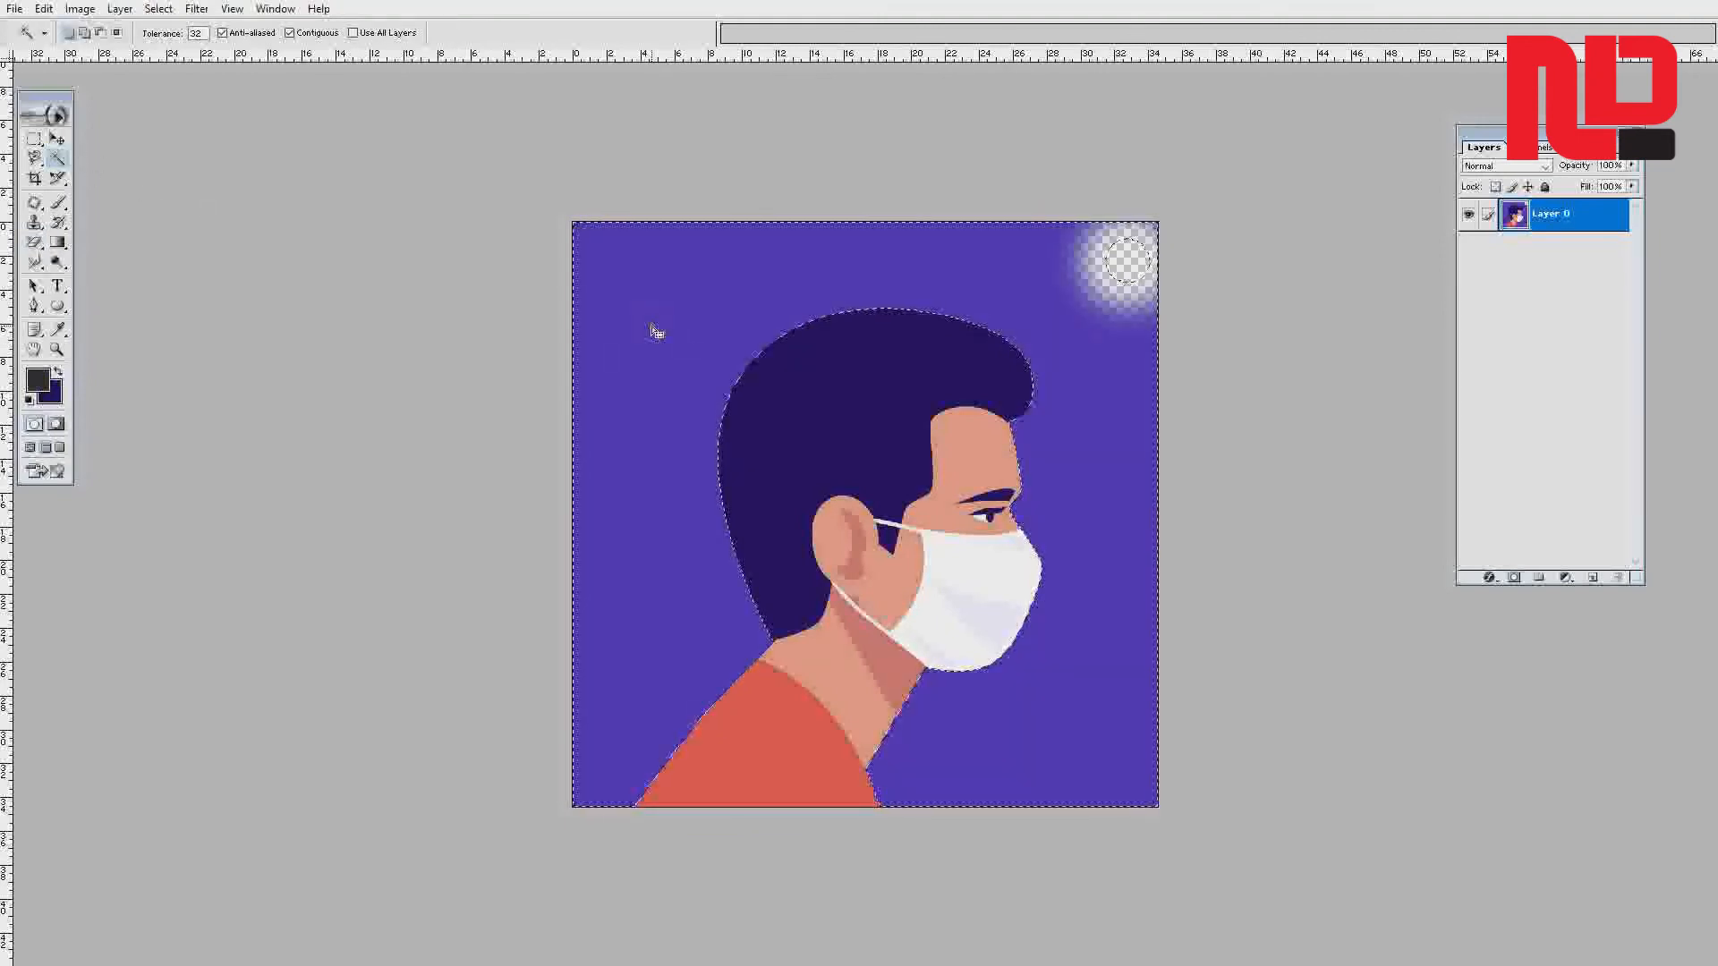
{"action": "key", "text": "Delete"}
{"action": "key", "text": "ctrl+z"}
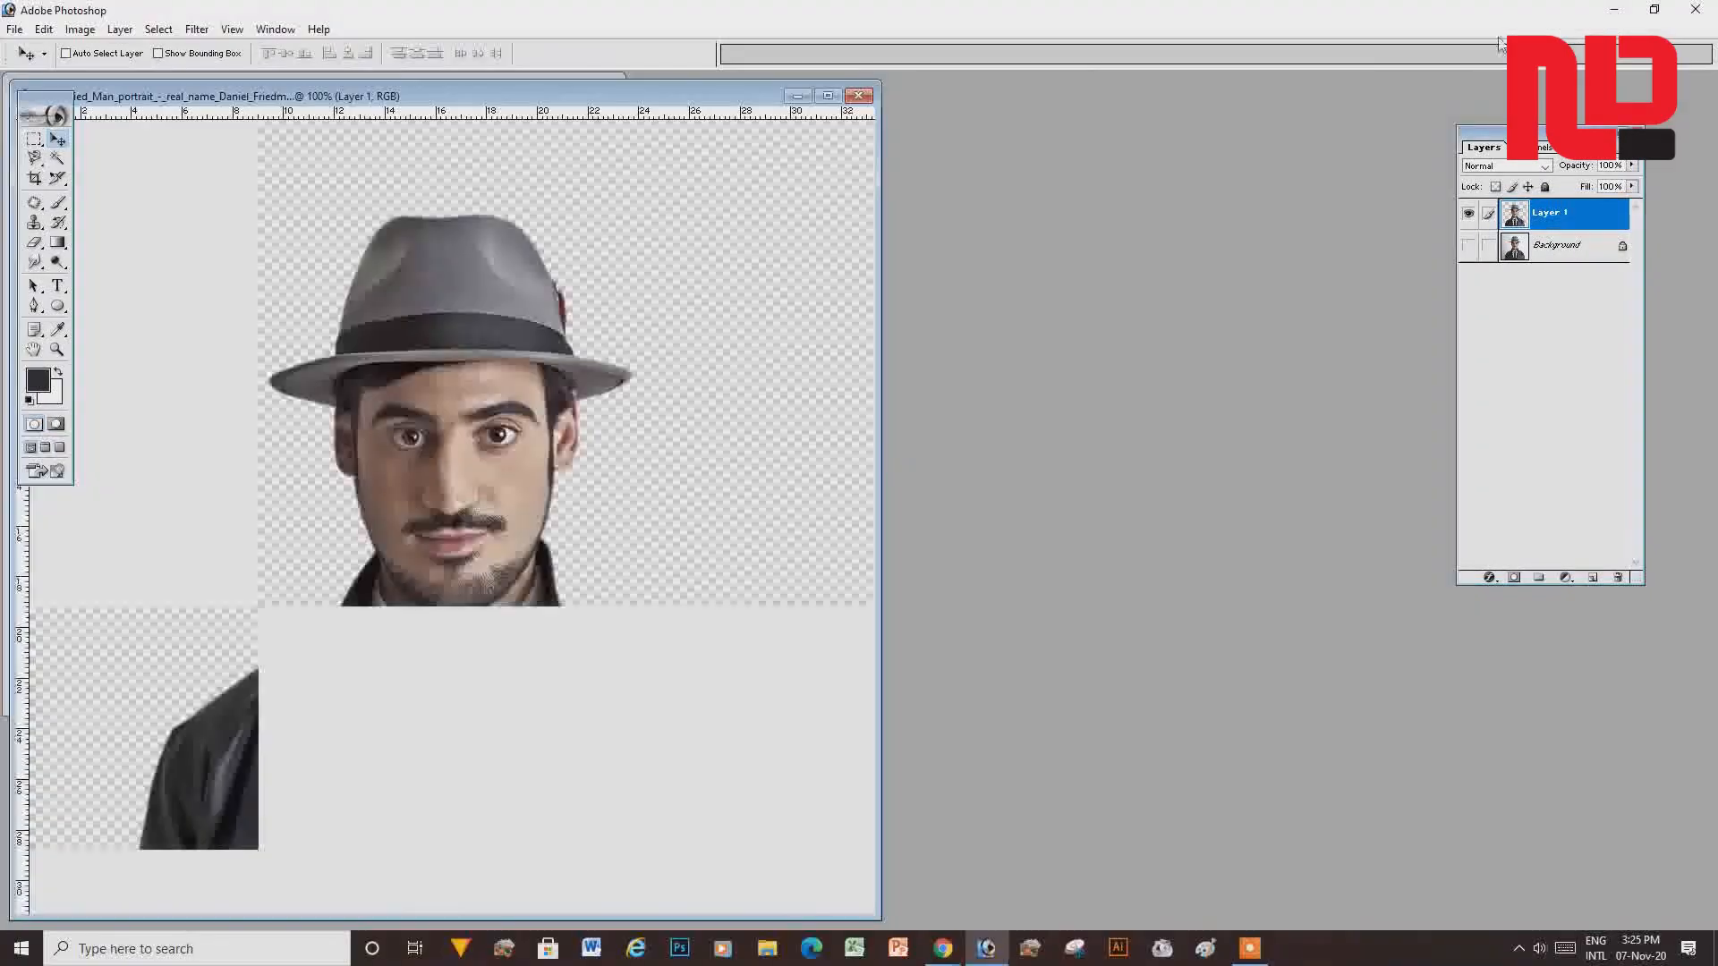
- Switch to the Chrome window showing an empty new tab and go to google.com
{"action": "key", "text": "Tab"}
{"action": "left_click", "coordinate": [1598, 5]}
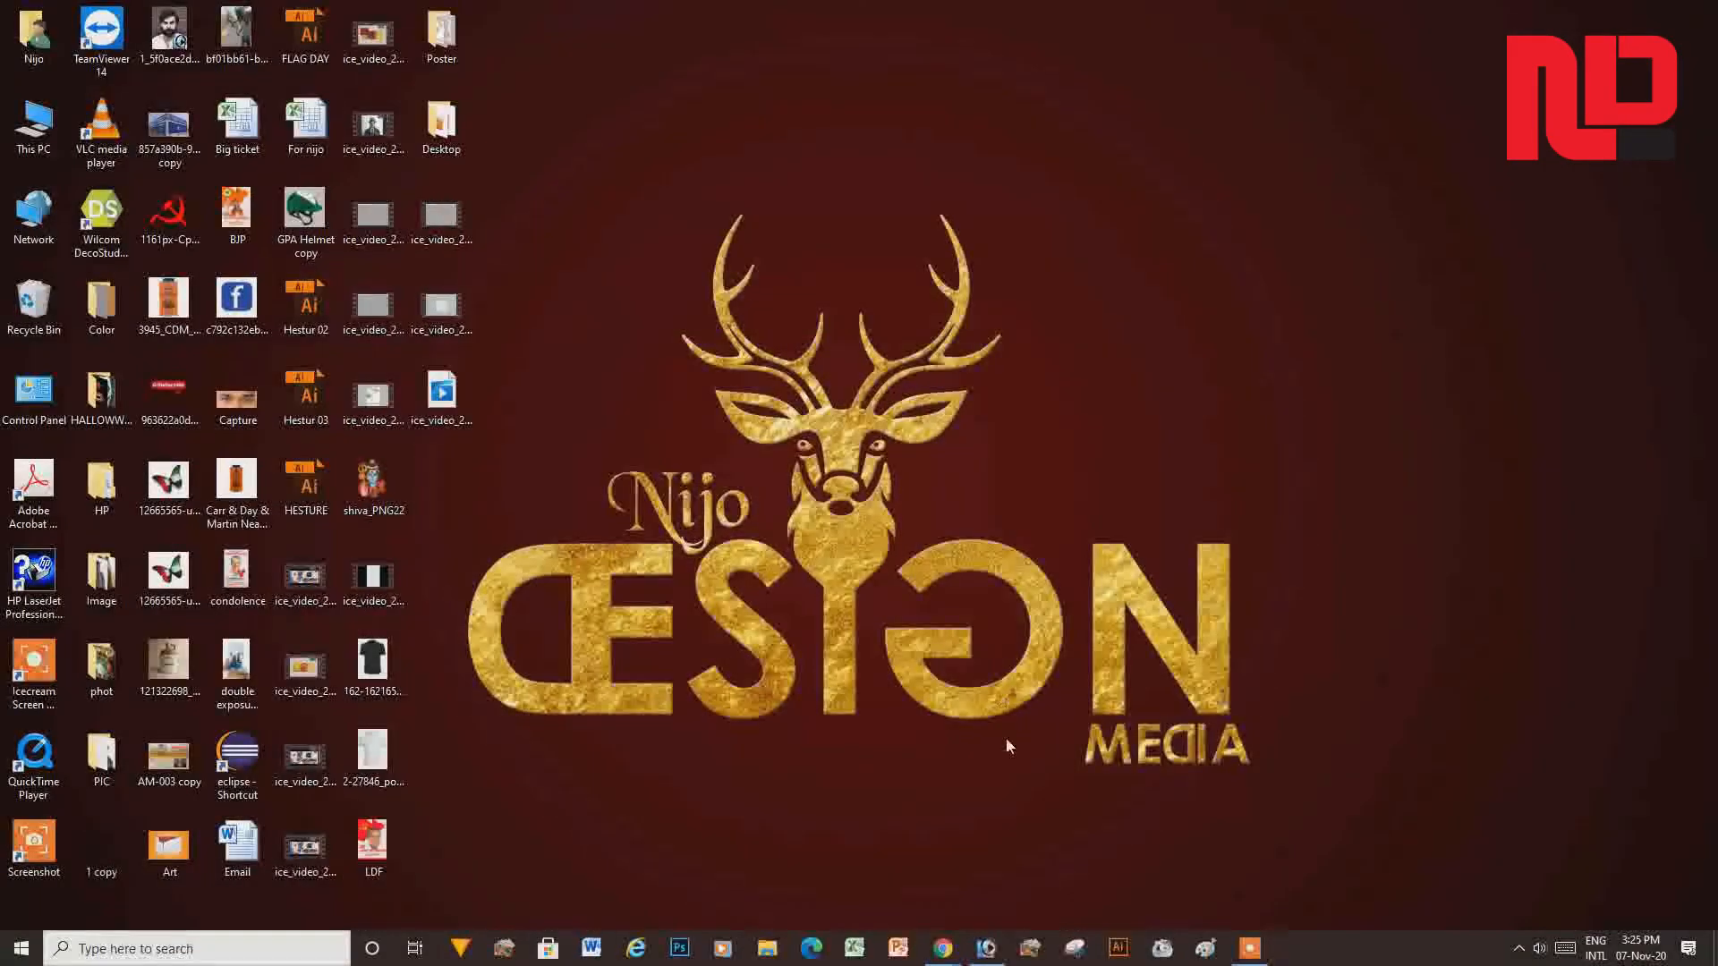
{"action": "mouse_move", "coordinate": [947, 955]}
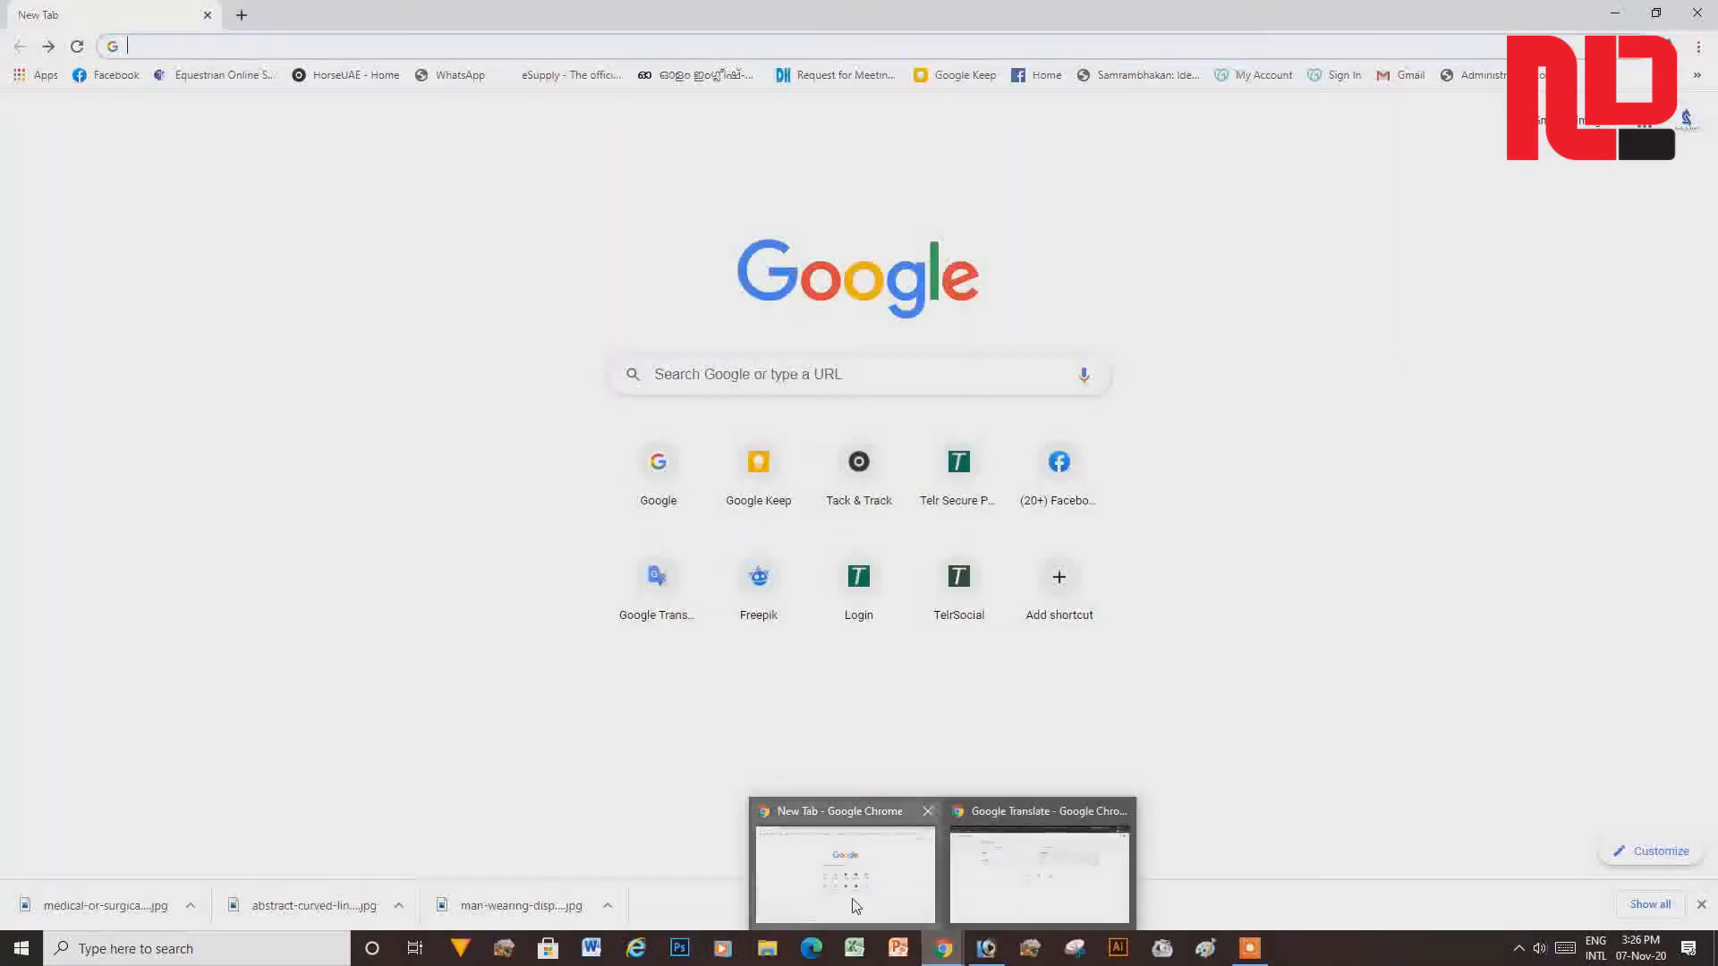
{"action": "left_click", "coordinate": [841, 895]}
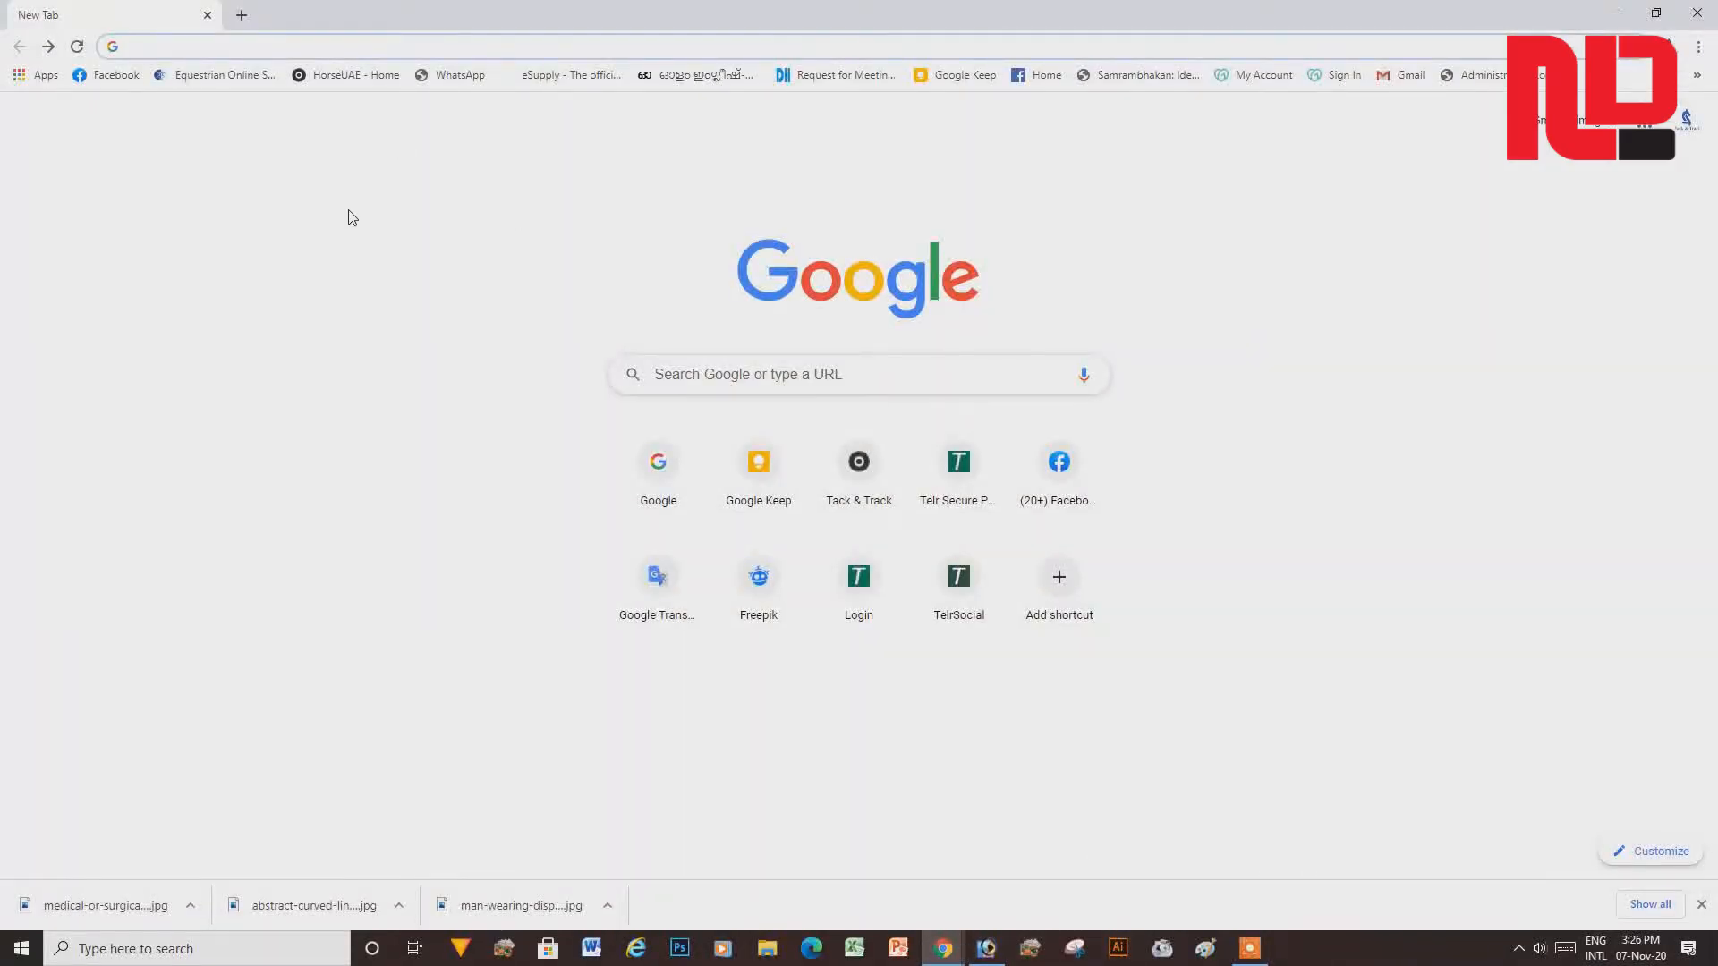
{"action": "type", "text": "google.com"}
{"action": "key", "text": "Return"}
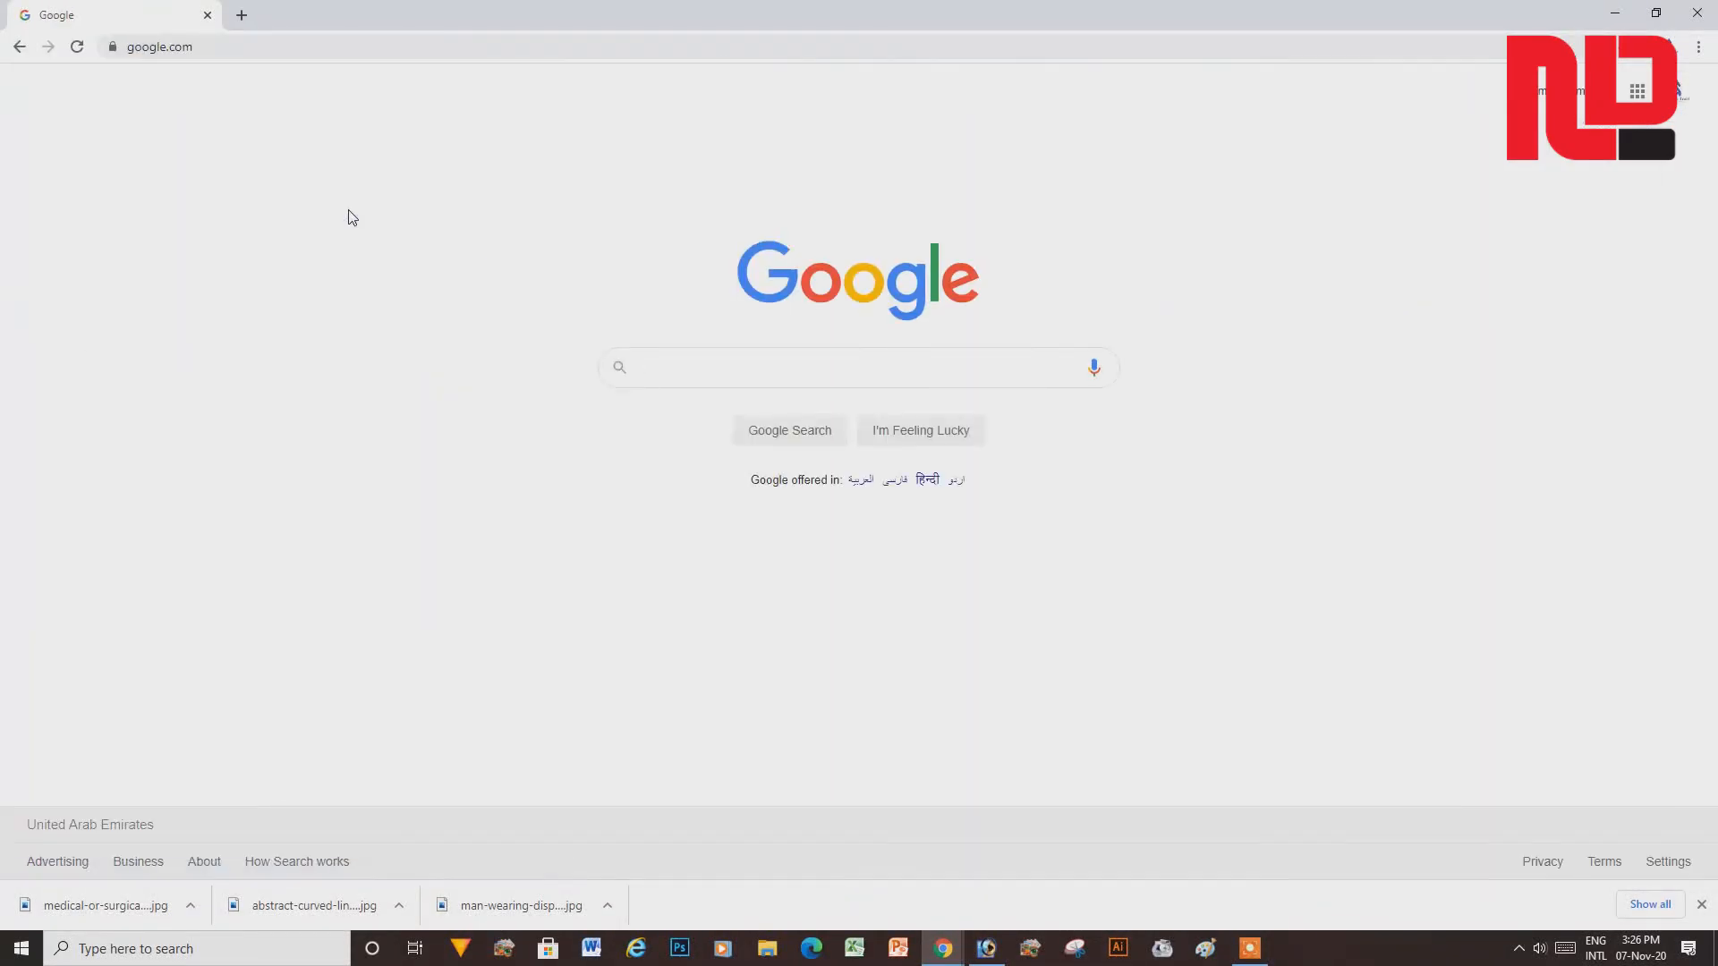
- Search Google for freepik and open the Freepik website from the results
{"action": "type", "text": "free"}
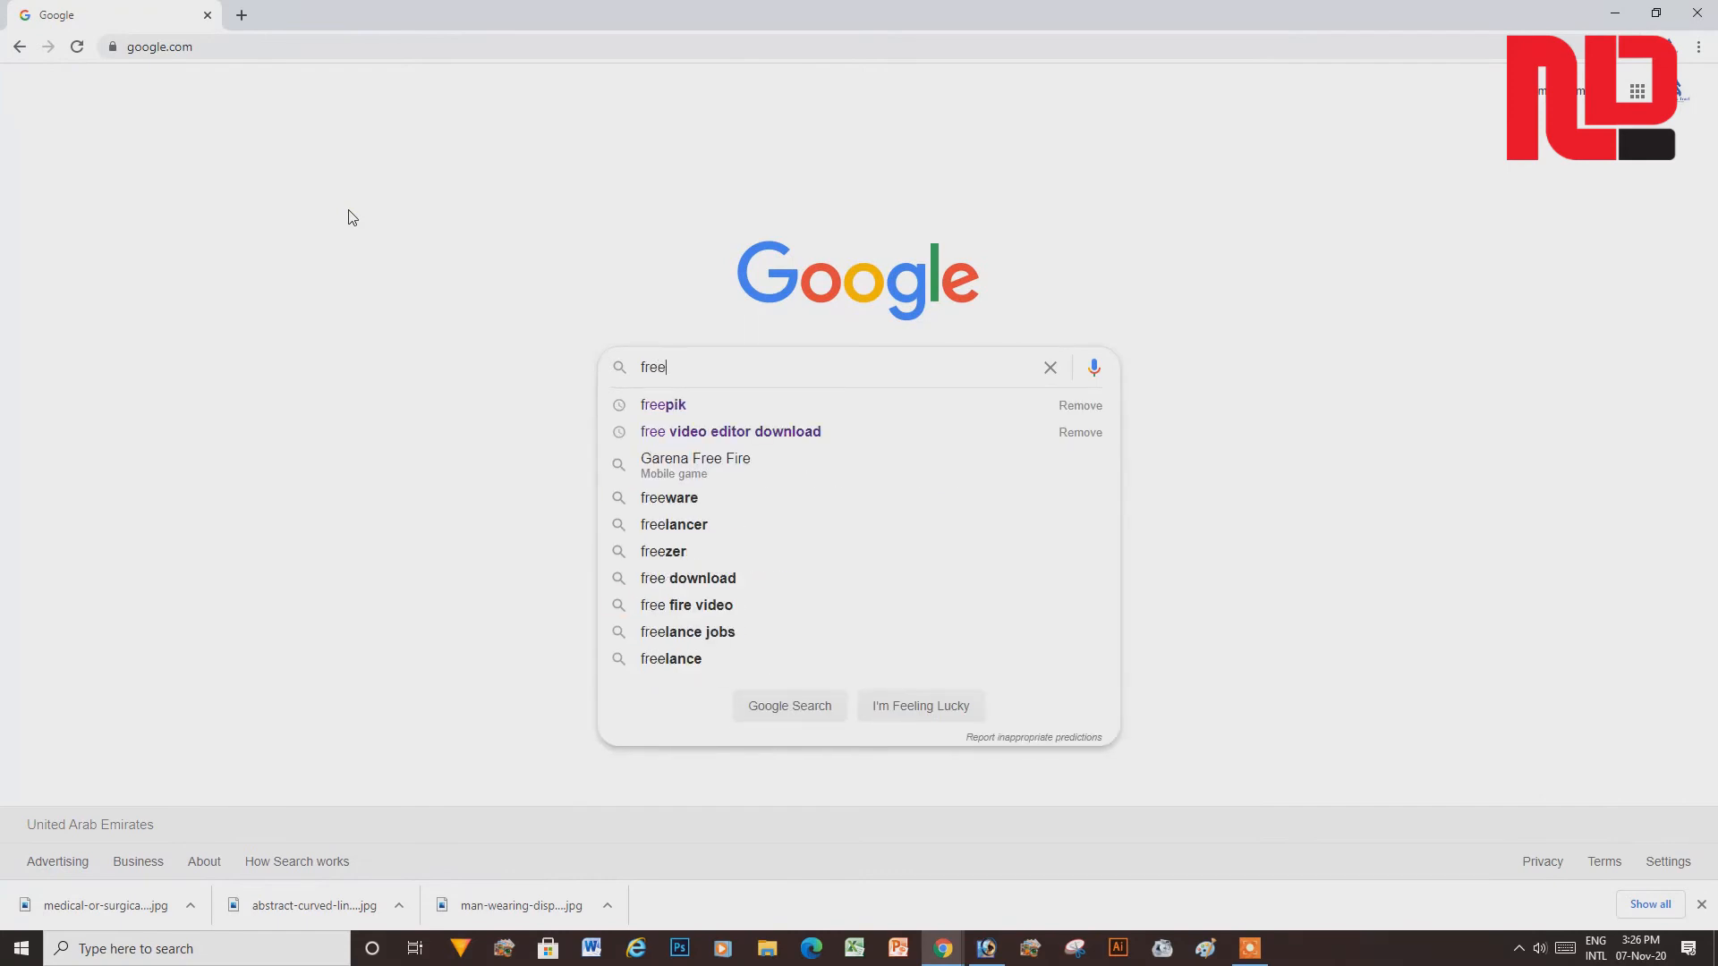
{"action": "left_click", "coordinate": [739, 404]}
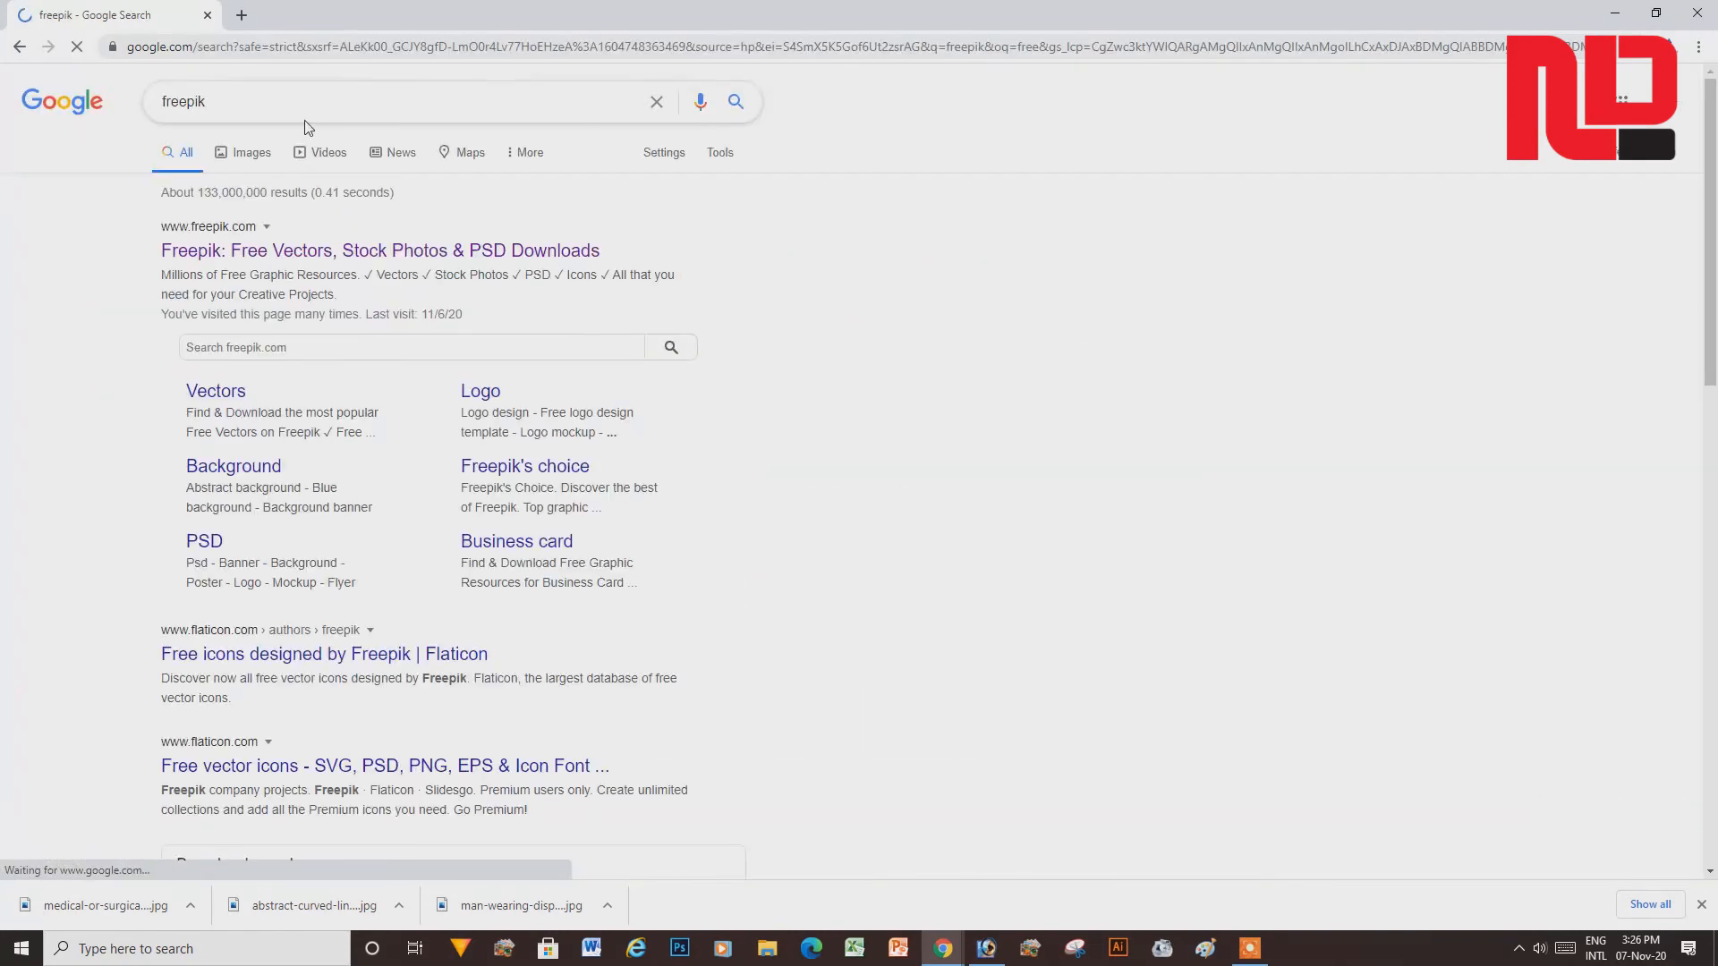
{"action": "left_click", "coordinate": [275, 249]}
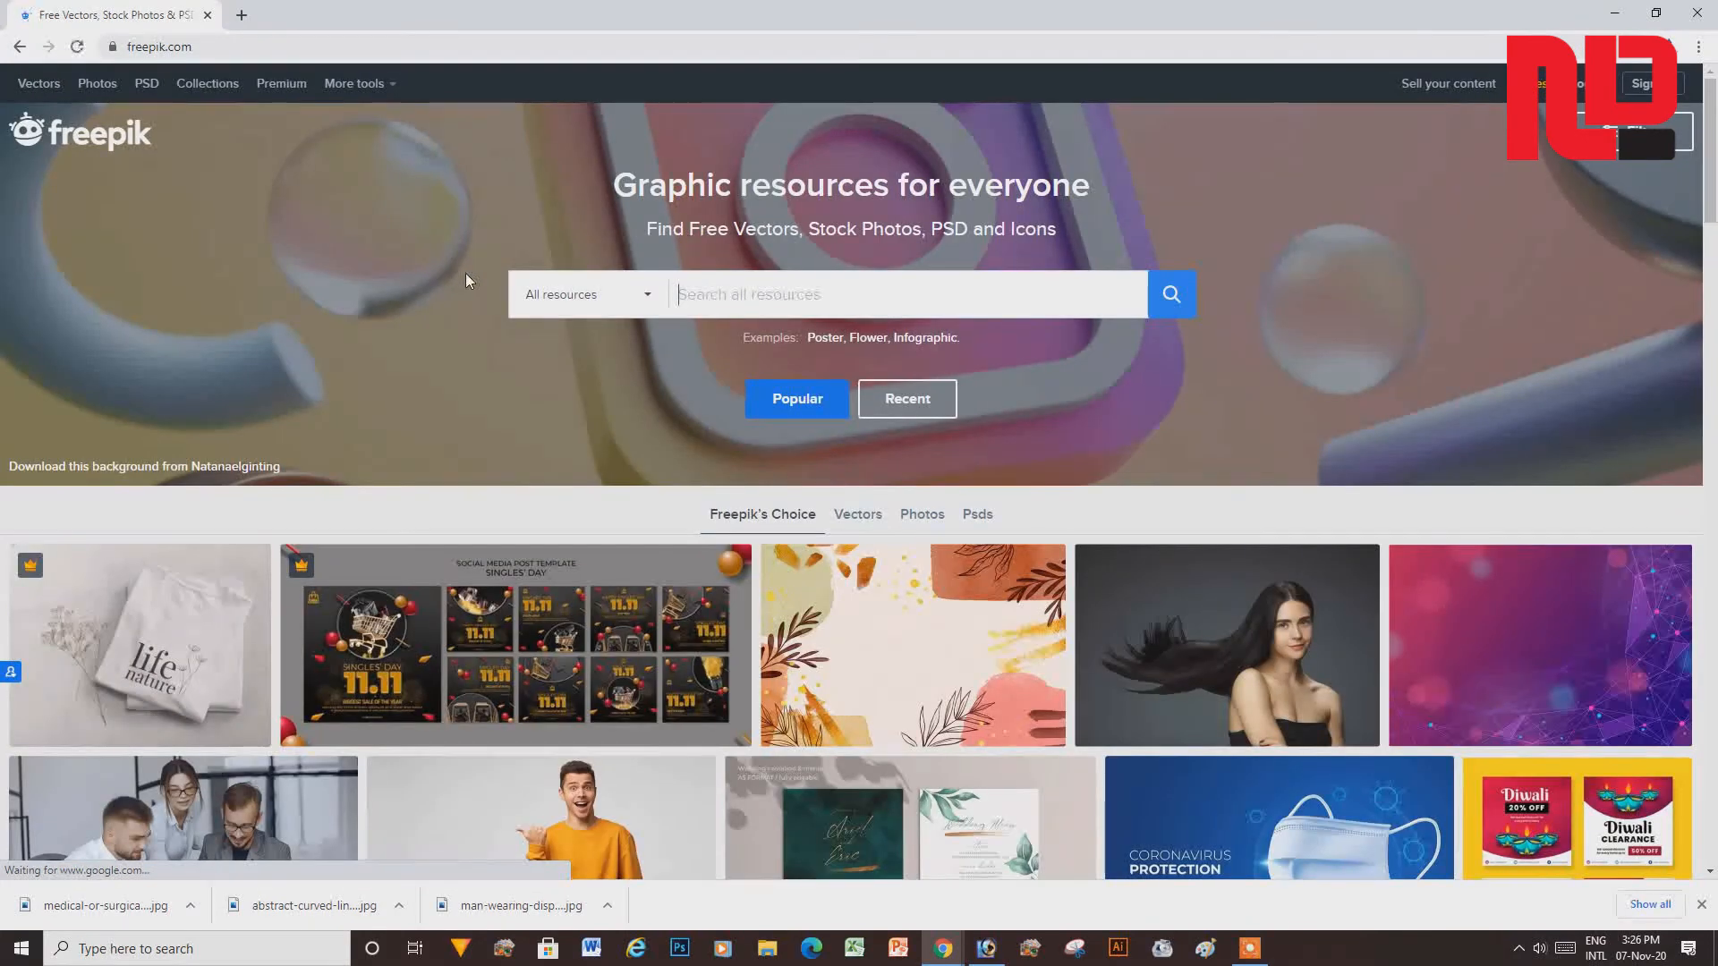
- Search Freepik's PSD section for "vector" and look through the resulting templates
{"action": "left_click", "coordinate": [147, 83]}
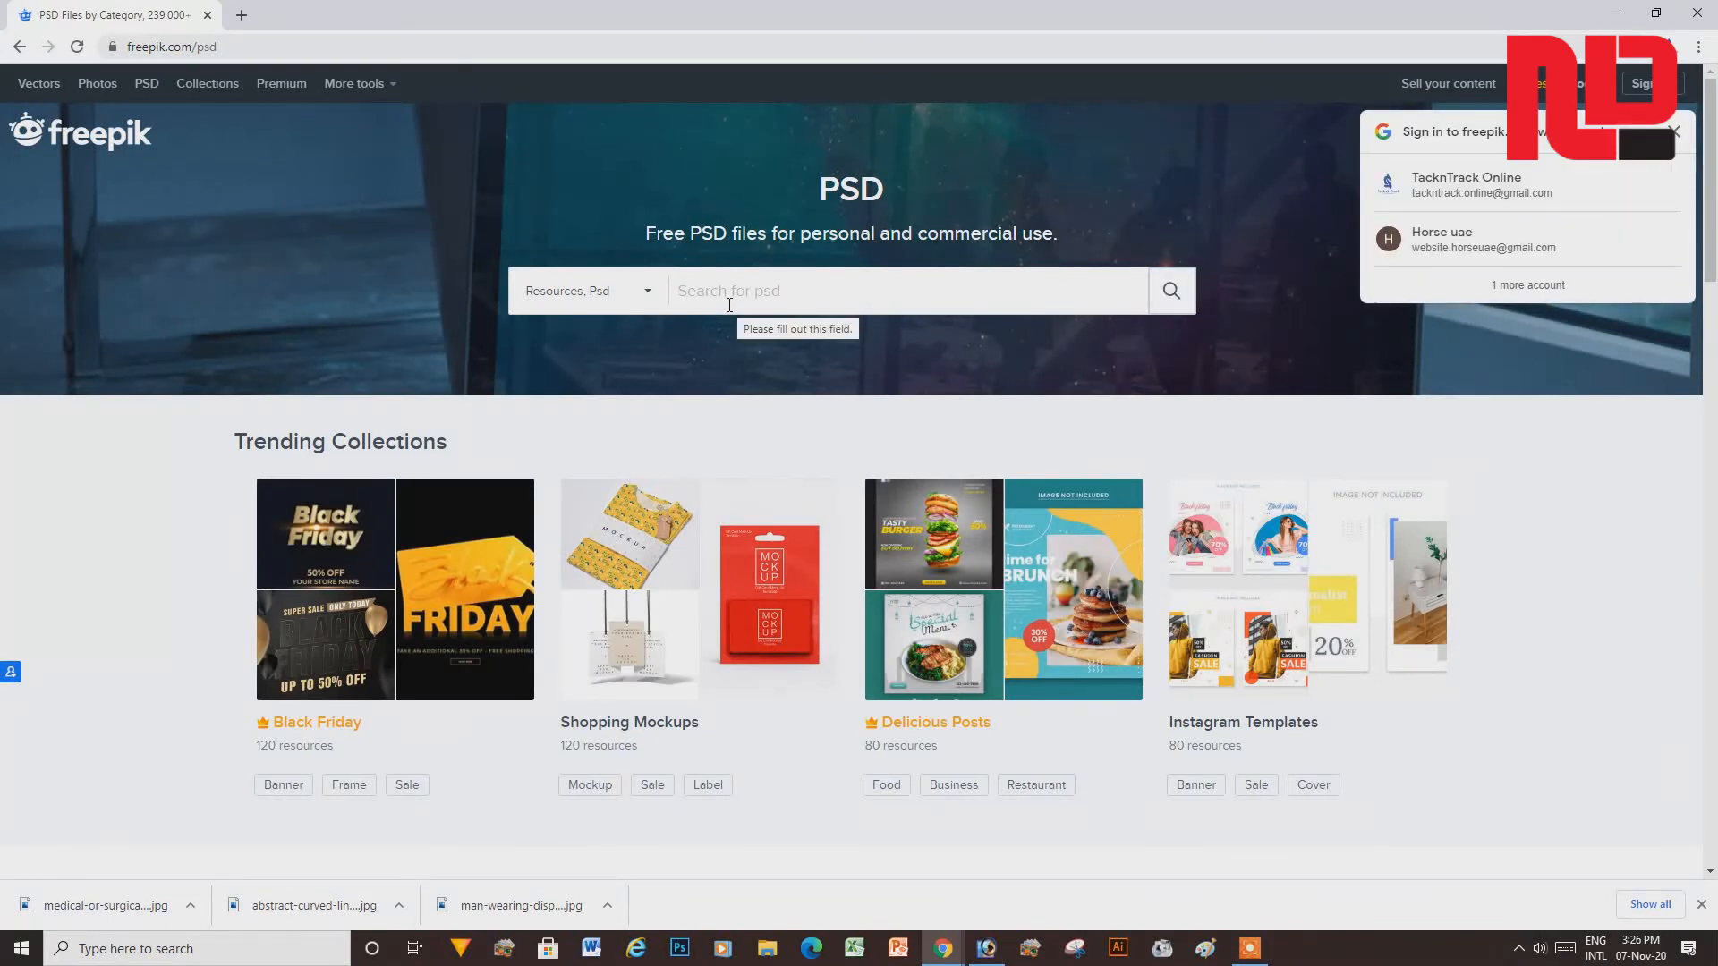
{"action": "left_click", "coordinate": [754, 289]}
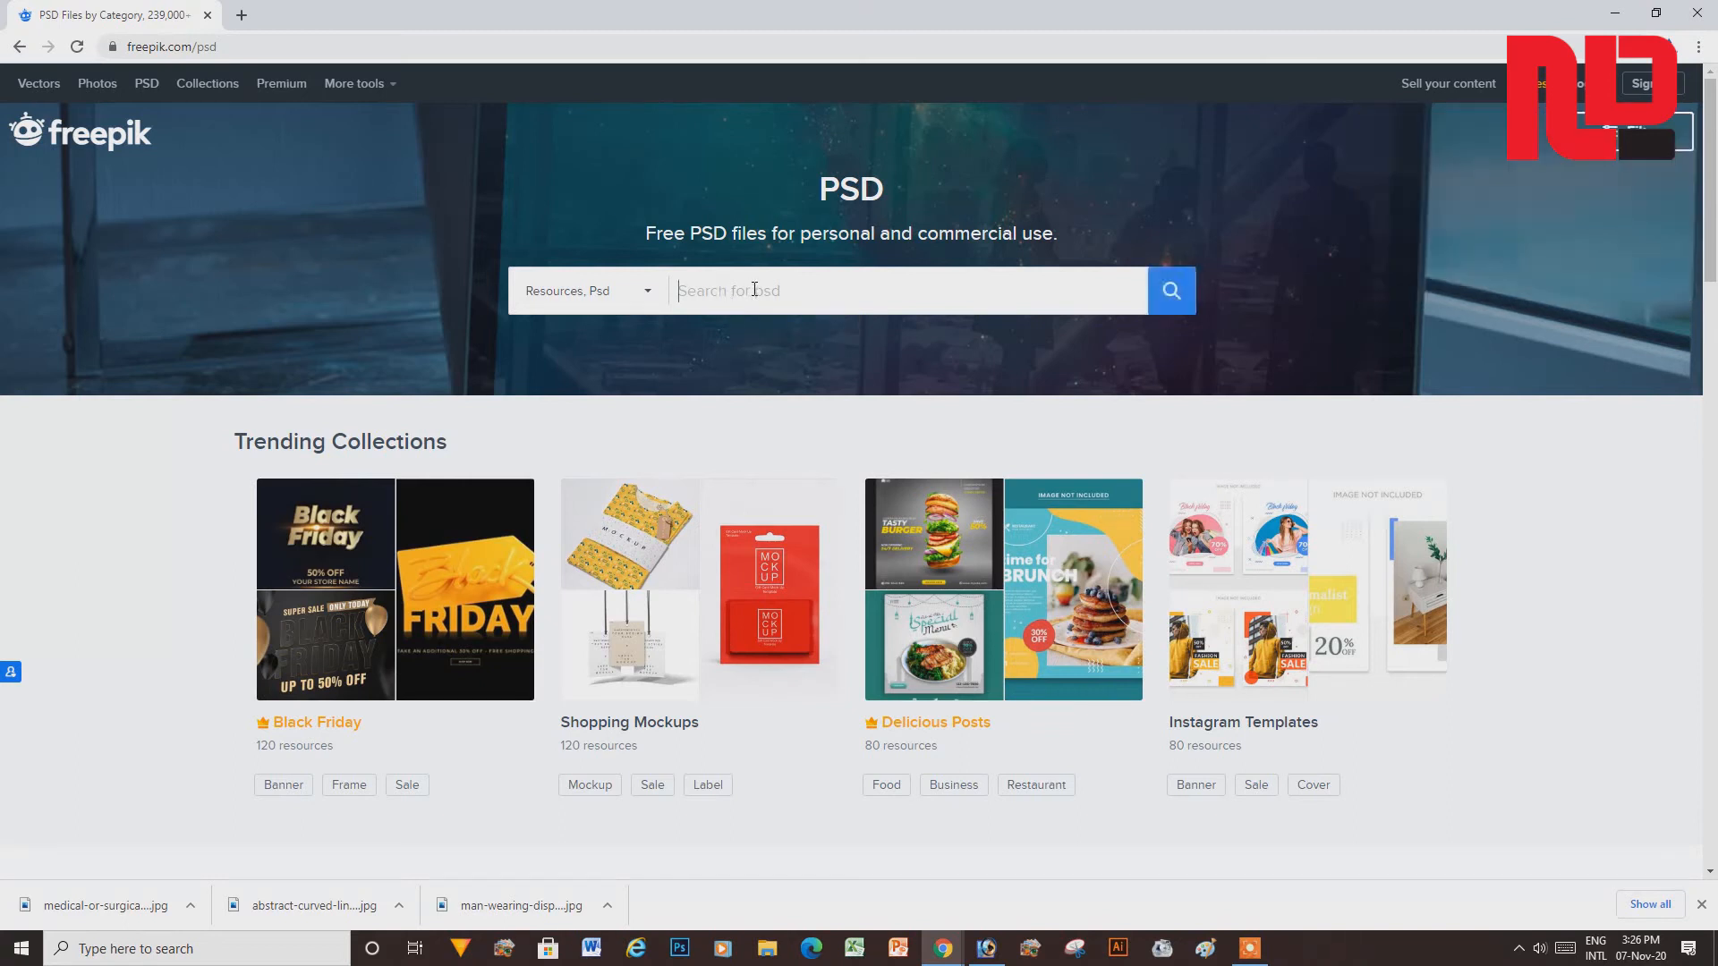
{"action": "type", "text": "vector"}
{"action": "key", "text": "Return"}
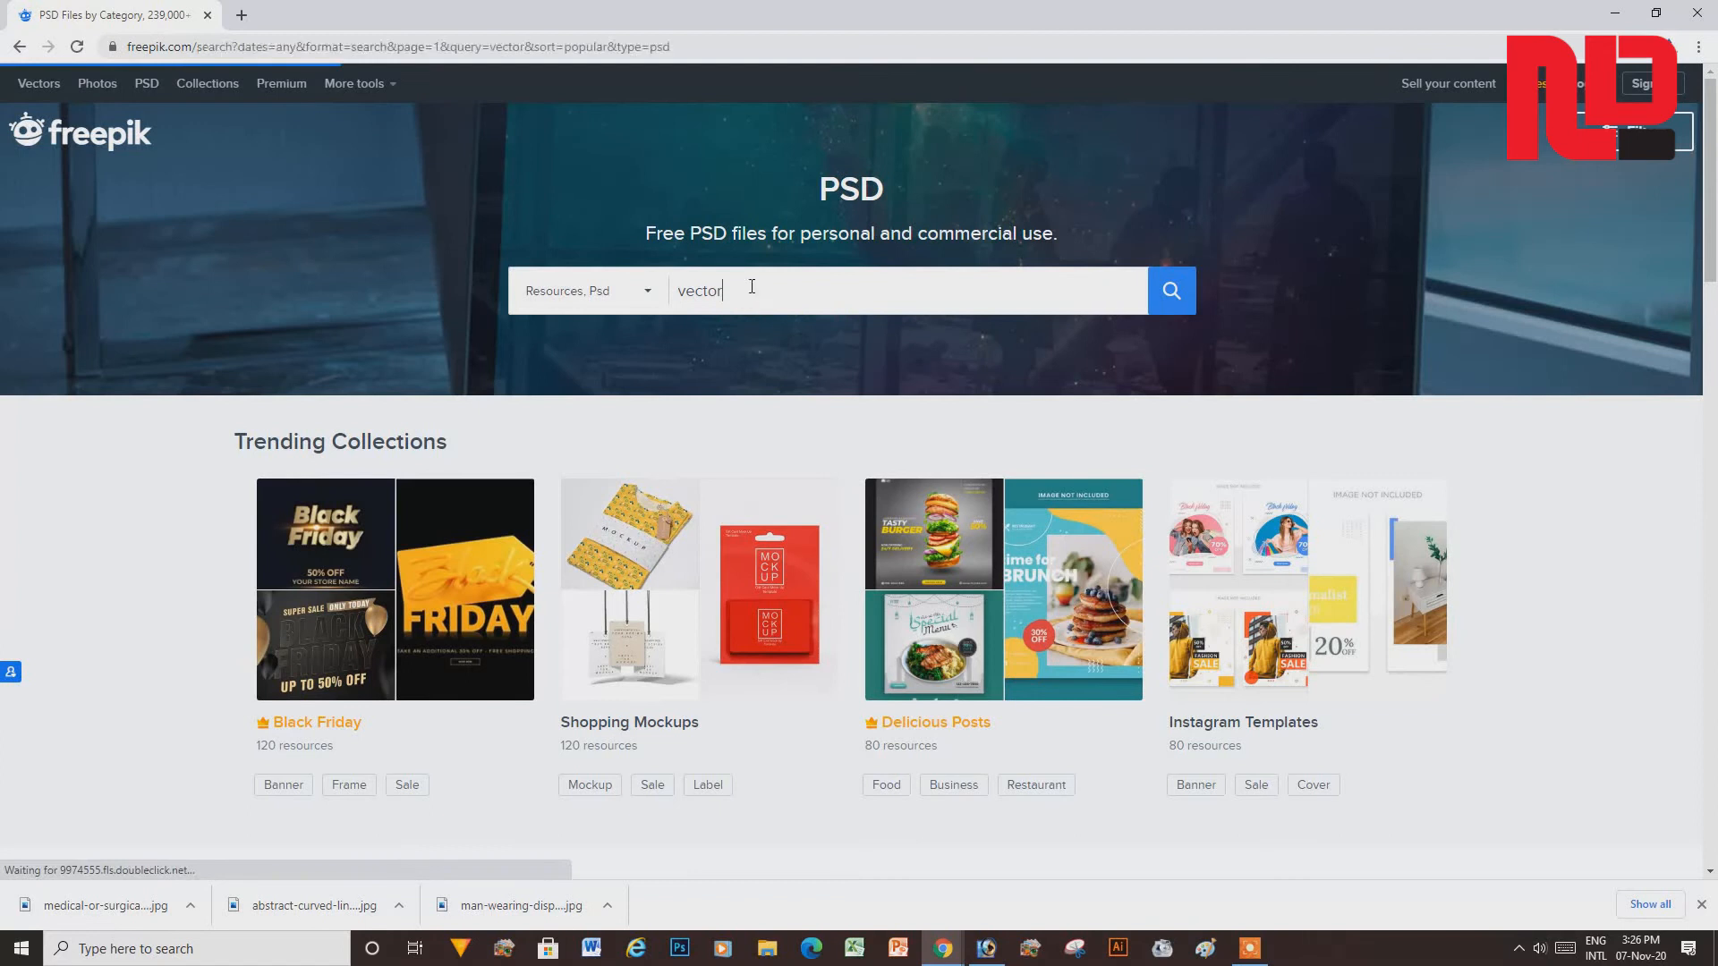
{"action": "scroll", "coordinate": [885, 464], "scroll_direction": "down", "scroll_amount": 3}
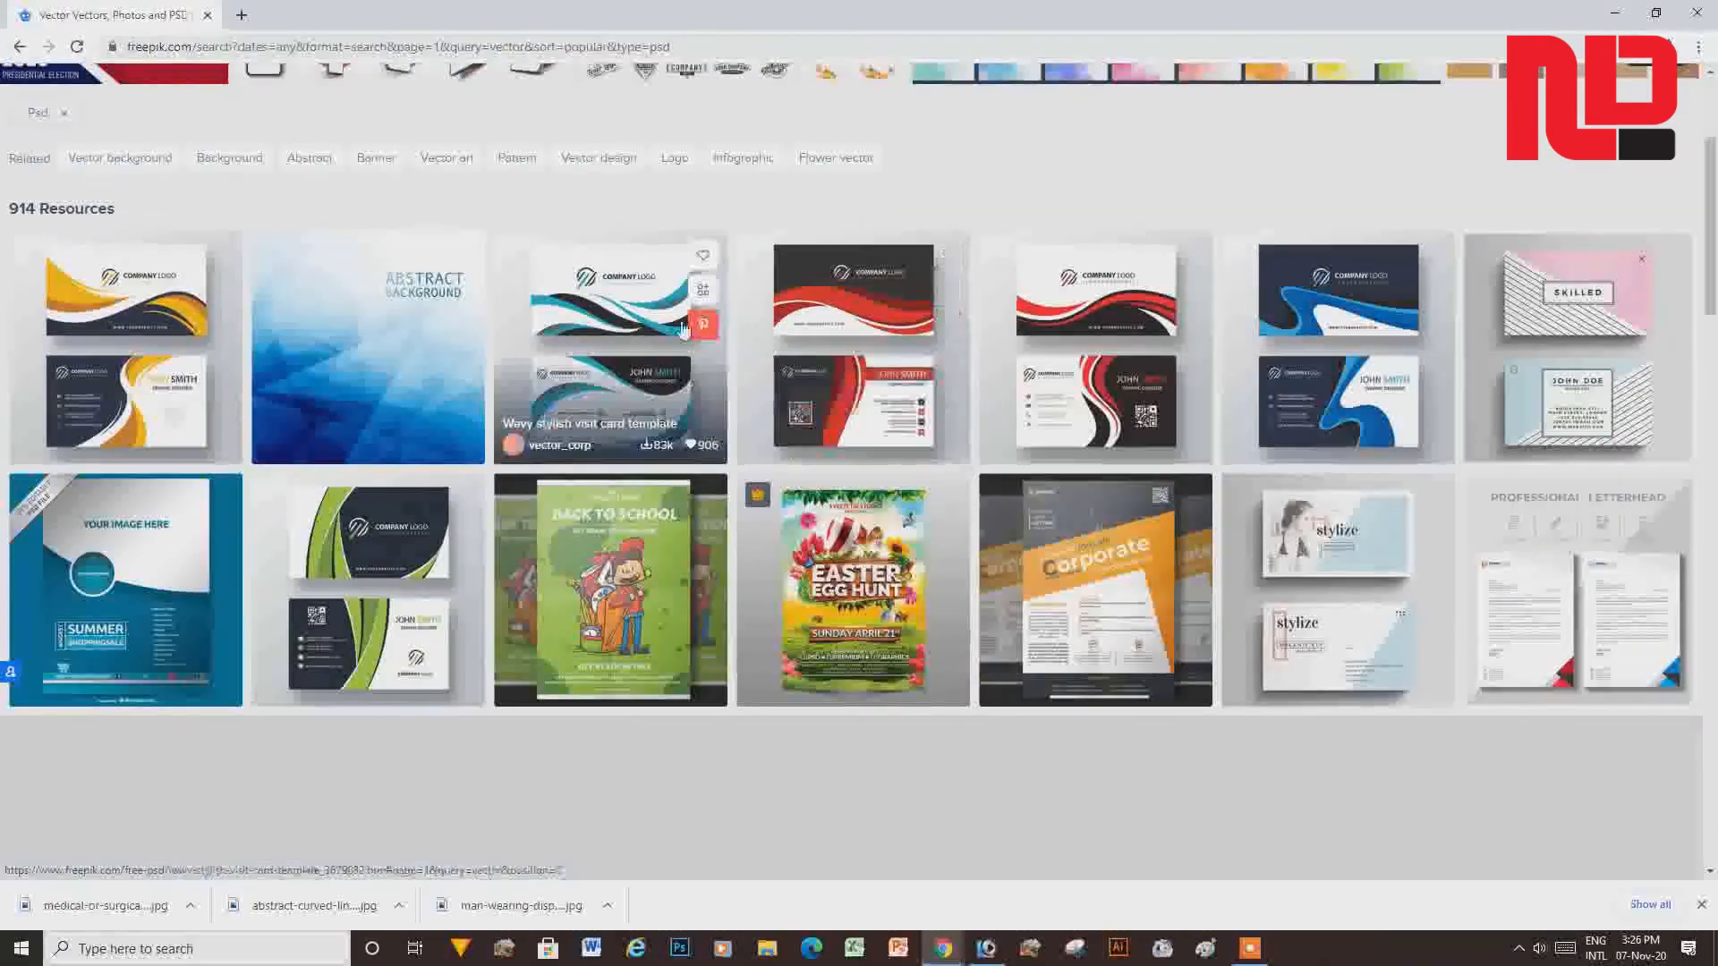
{"action": "scroll", "coordinate": [917, 380], "scroll_direction": "down", "scroll_amount": 6}
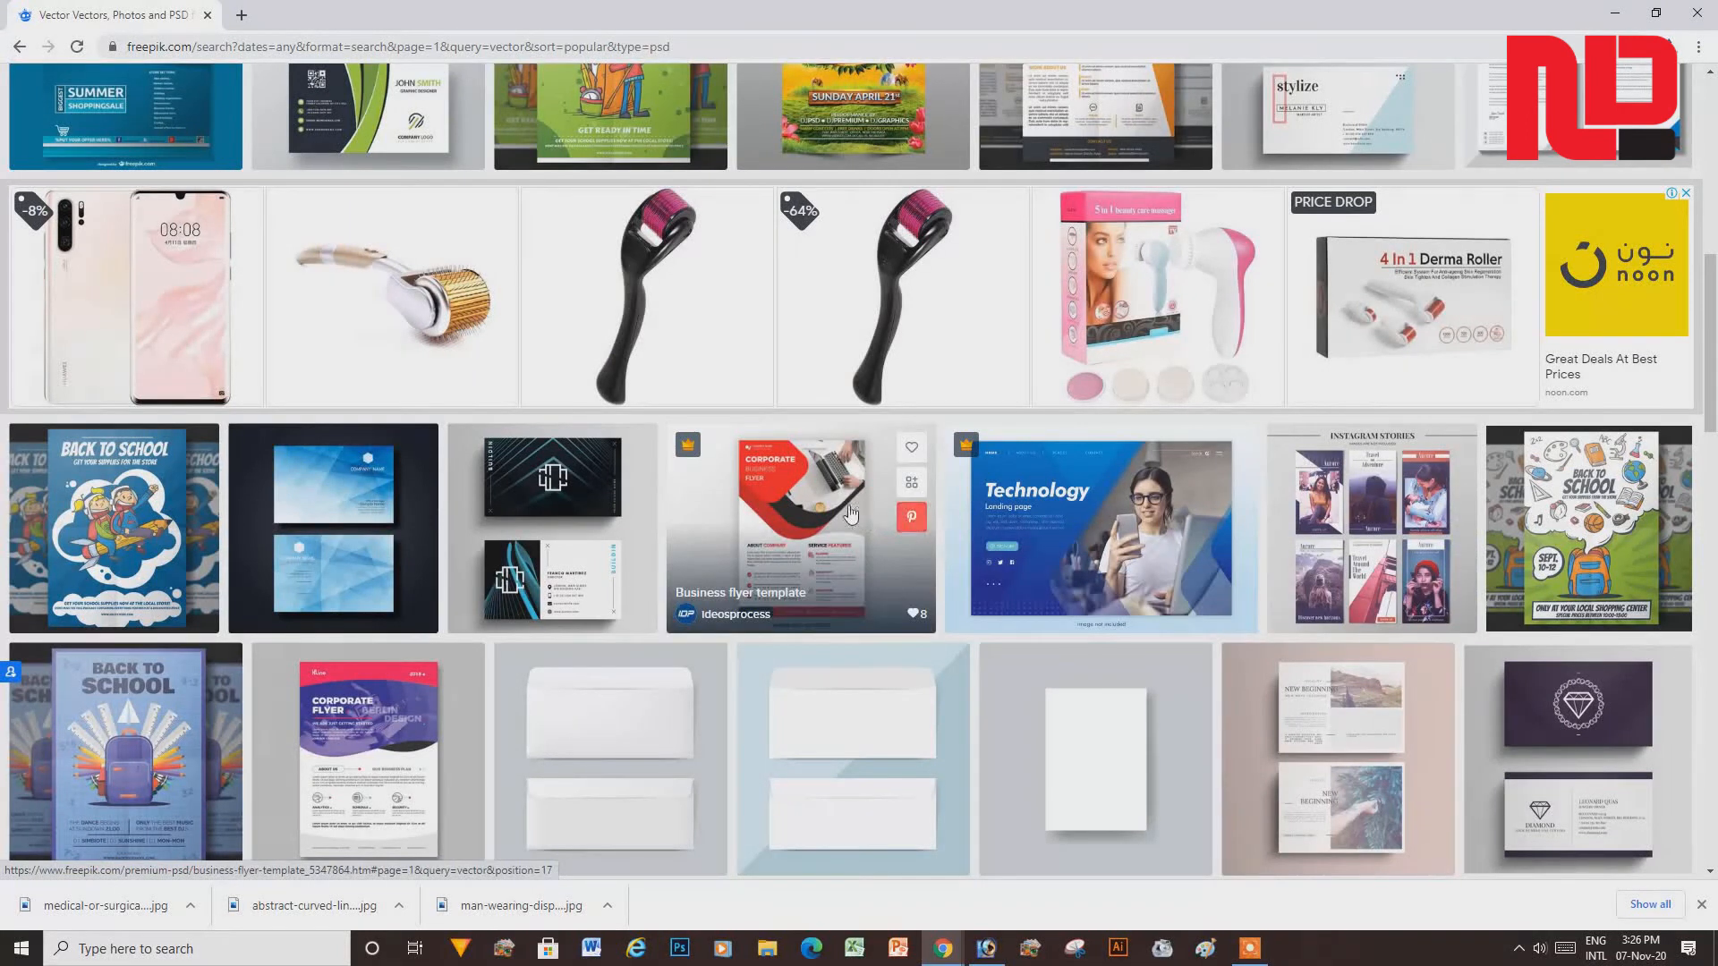
{"action": "scroll", "coordinate": [842, 519], "scroll_direction": "up", "scroll_amount": 5}
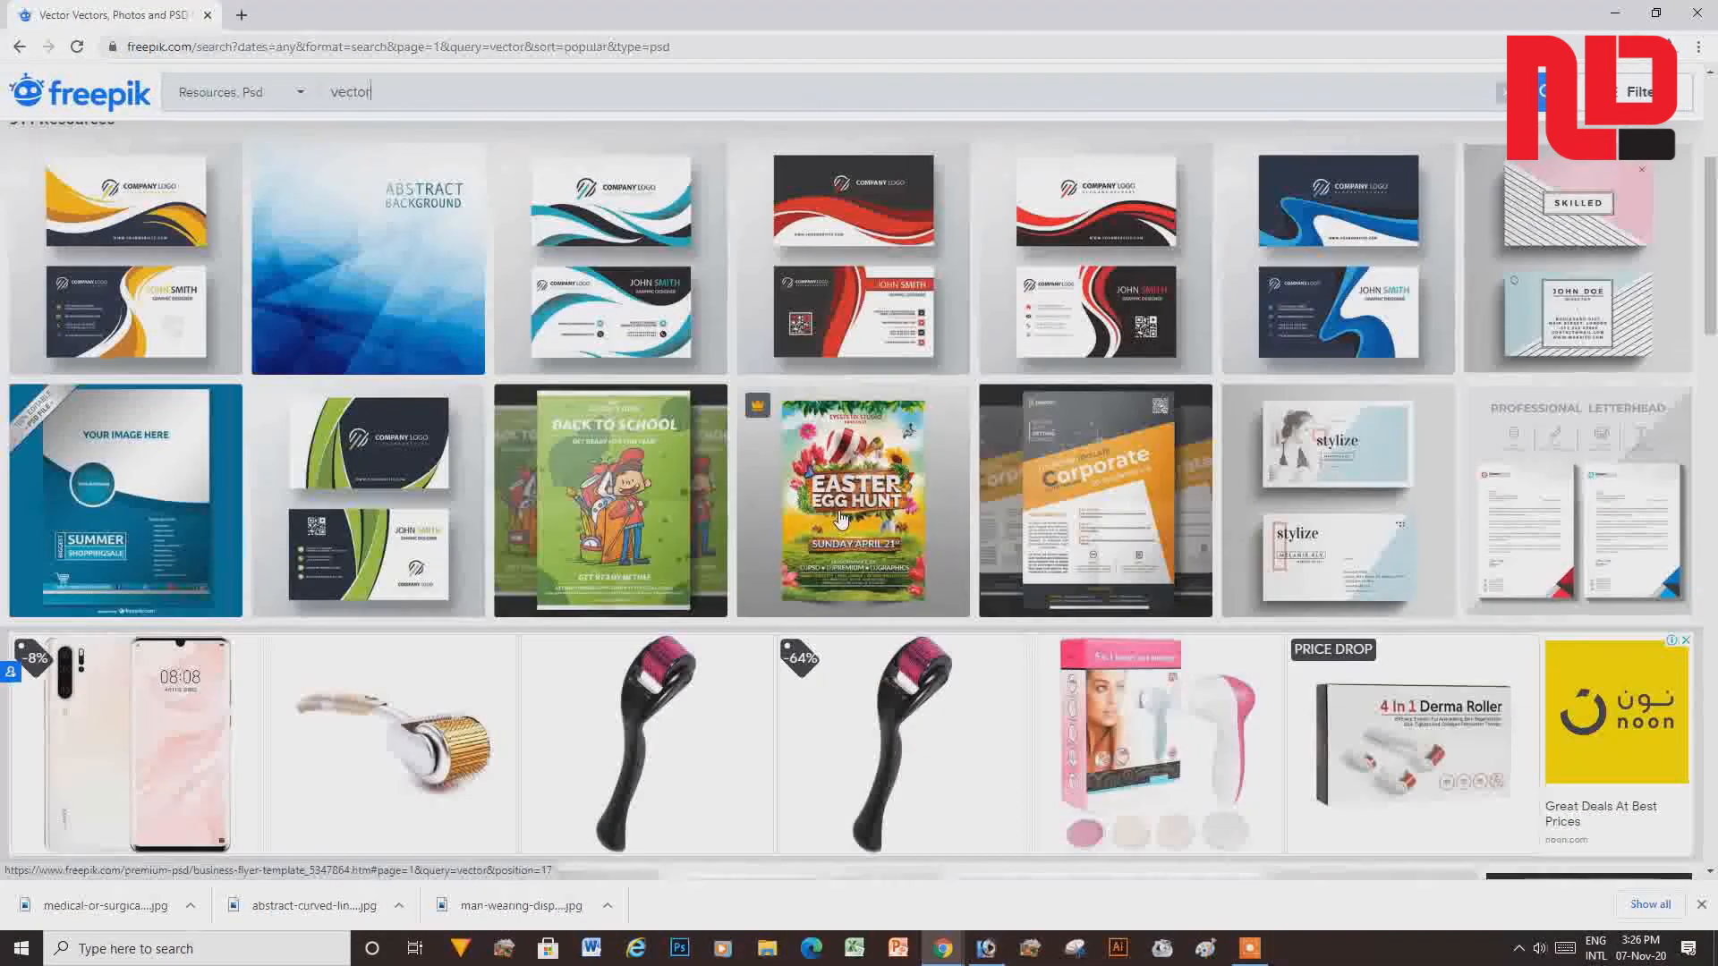
- Change the Freepik PSD search to "png" and look through the resulting cut-out images
{"action": "left_click", "coordinate": [254, 107]}
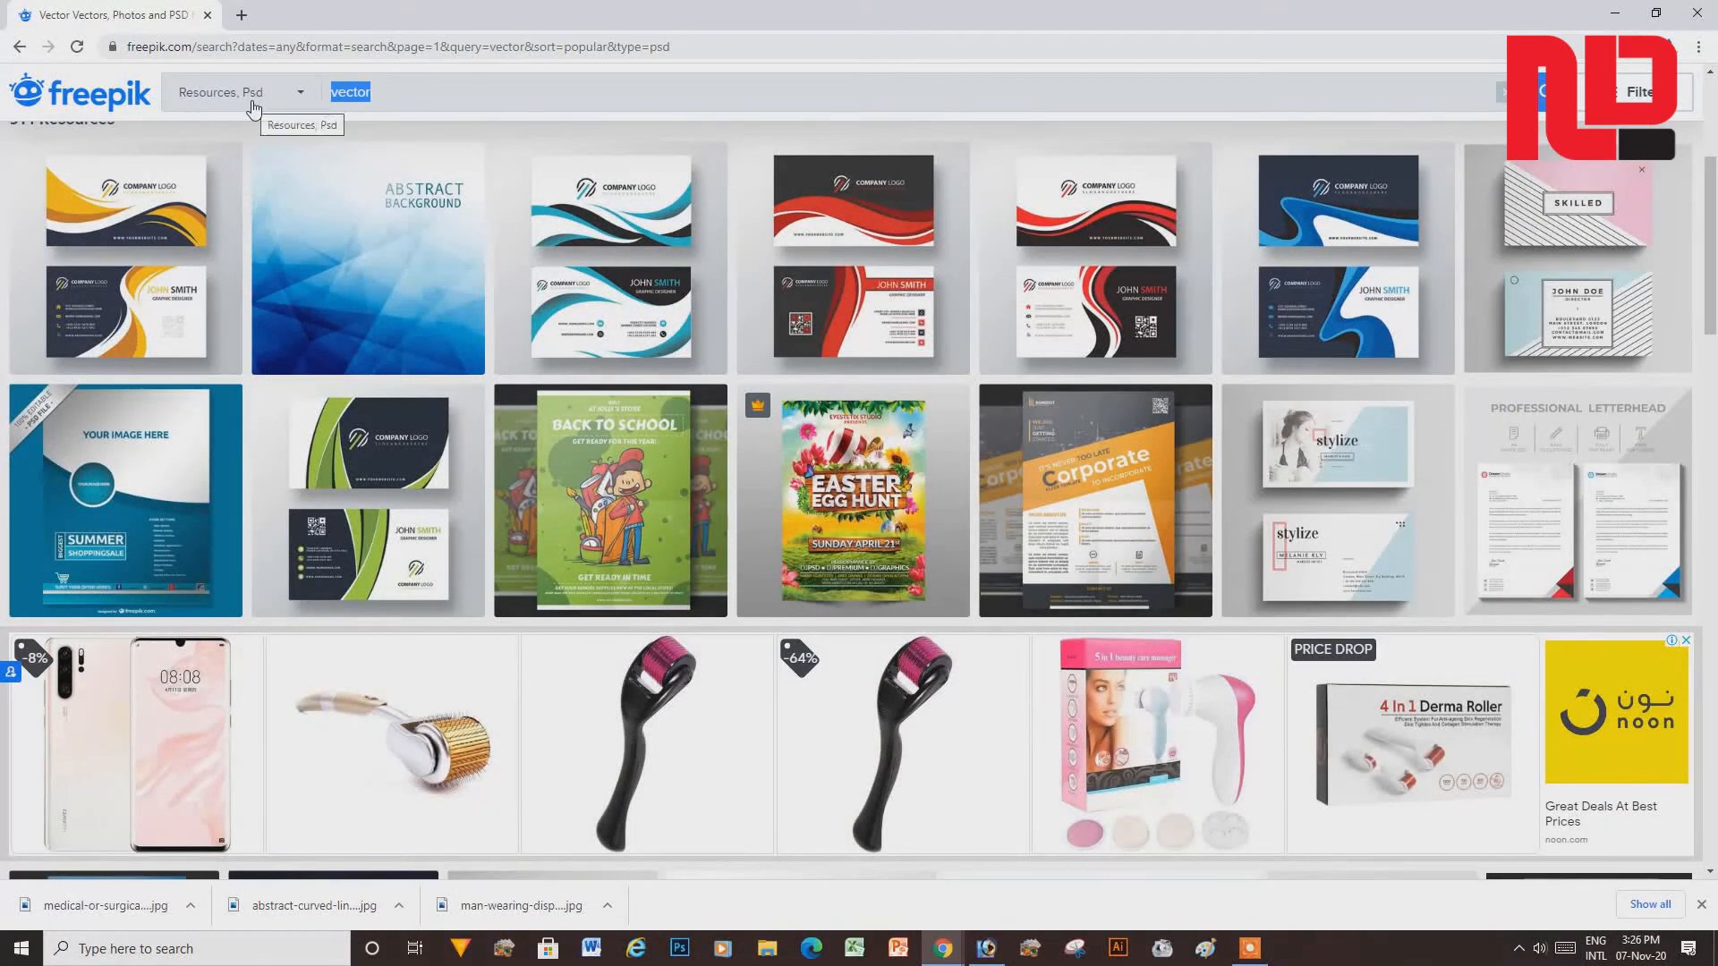
{"action": "type", "text": "png"}
{"action": "key", "text": "Return"}
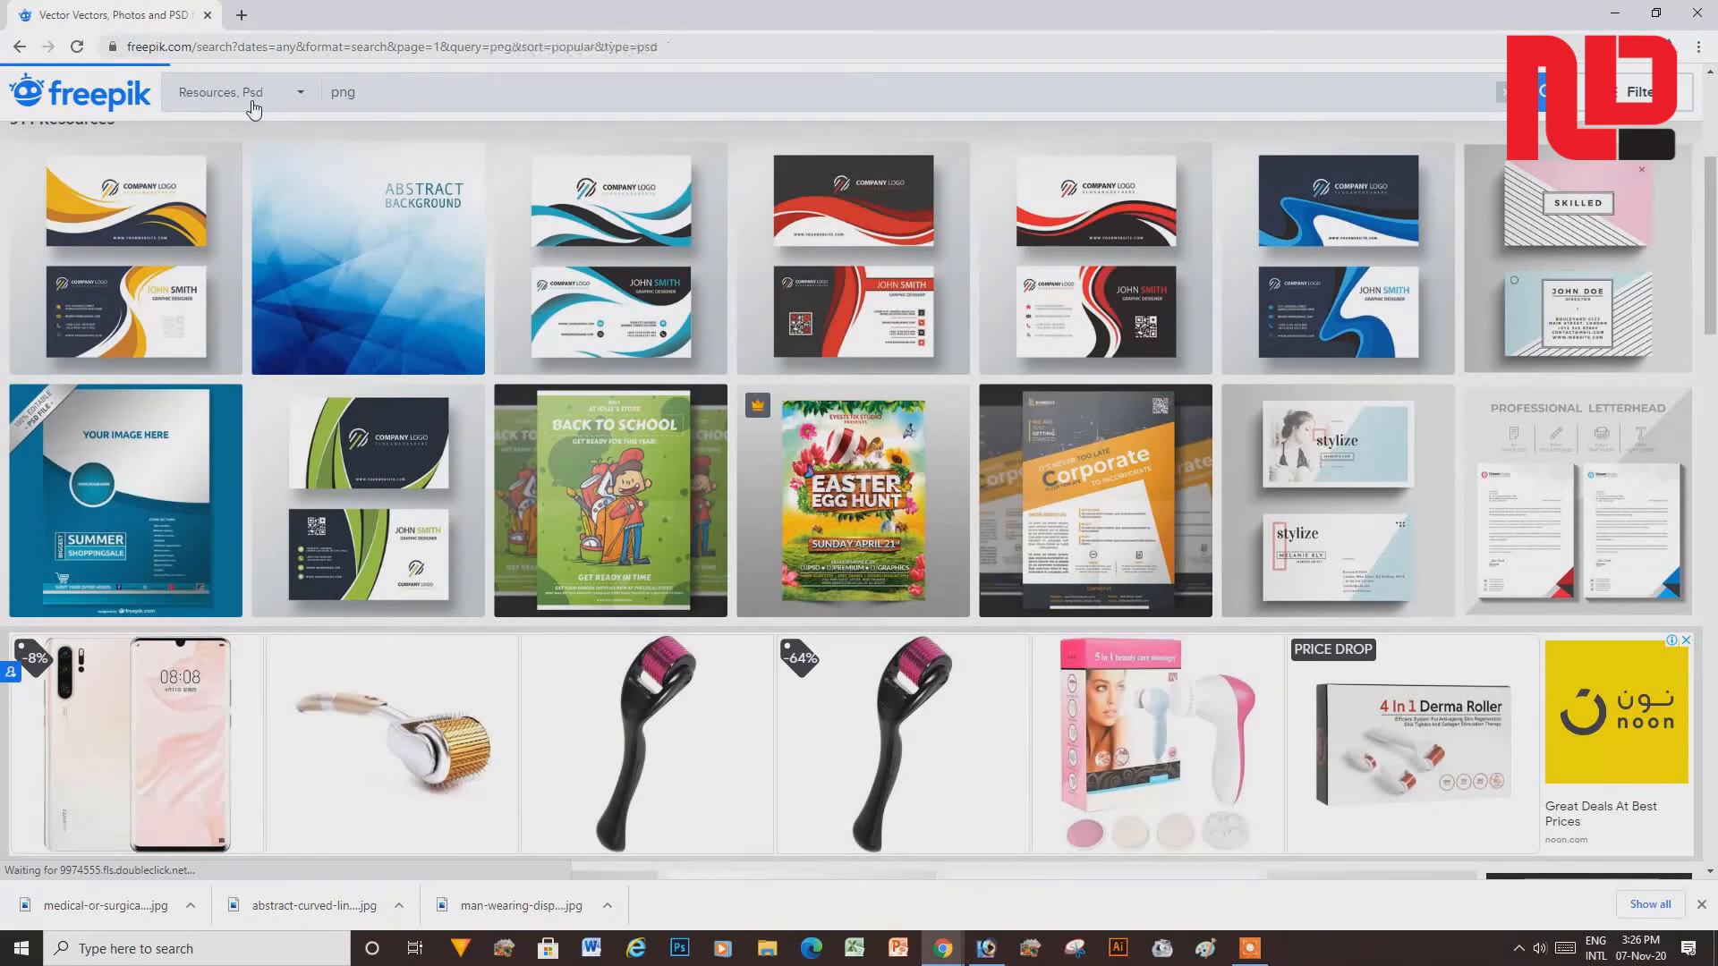
{"action": "scroll", "coordinate": [836, 499], "scroll_direction": "down", "scroll_amount": 3}
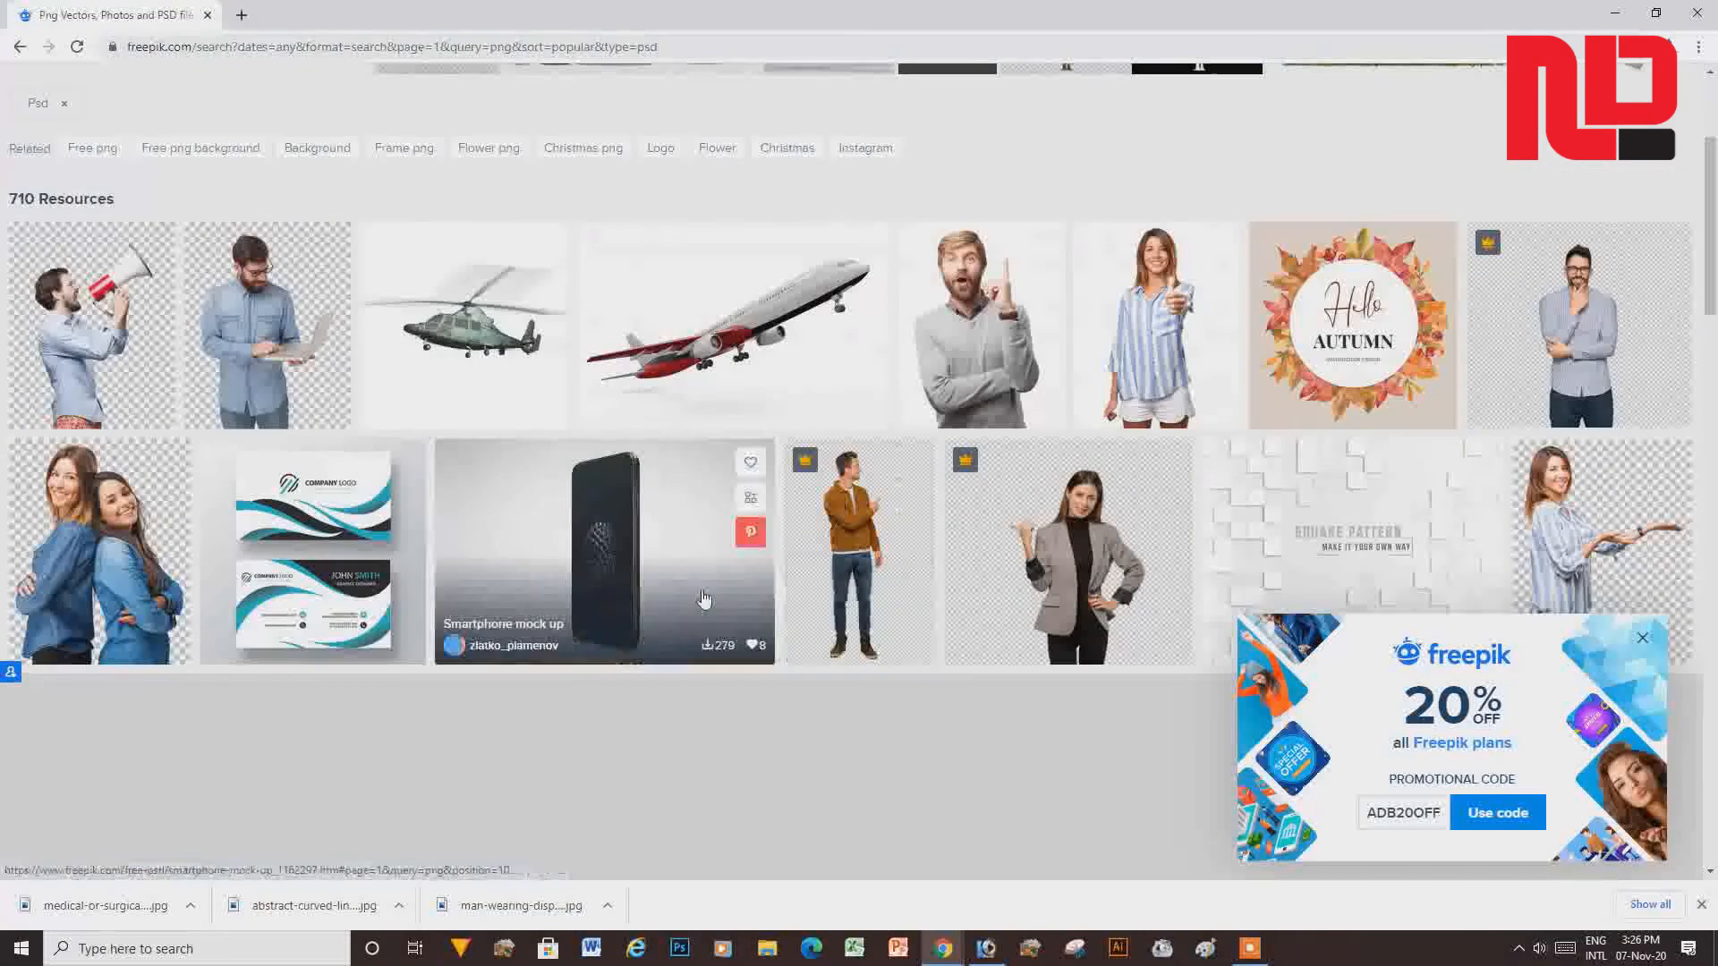
{"action": "scroll", "coordinate": [823, 555], "scroll_direction": "down", "scroll_amount": 7}
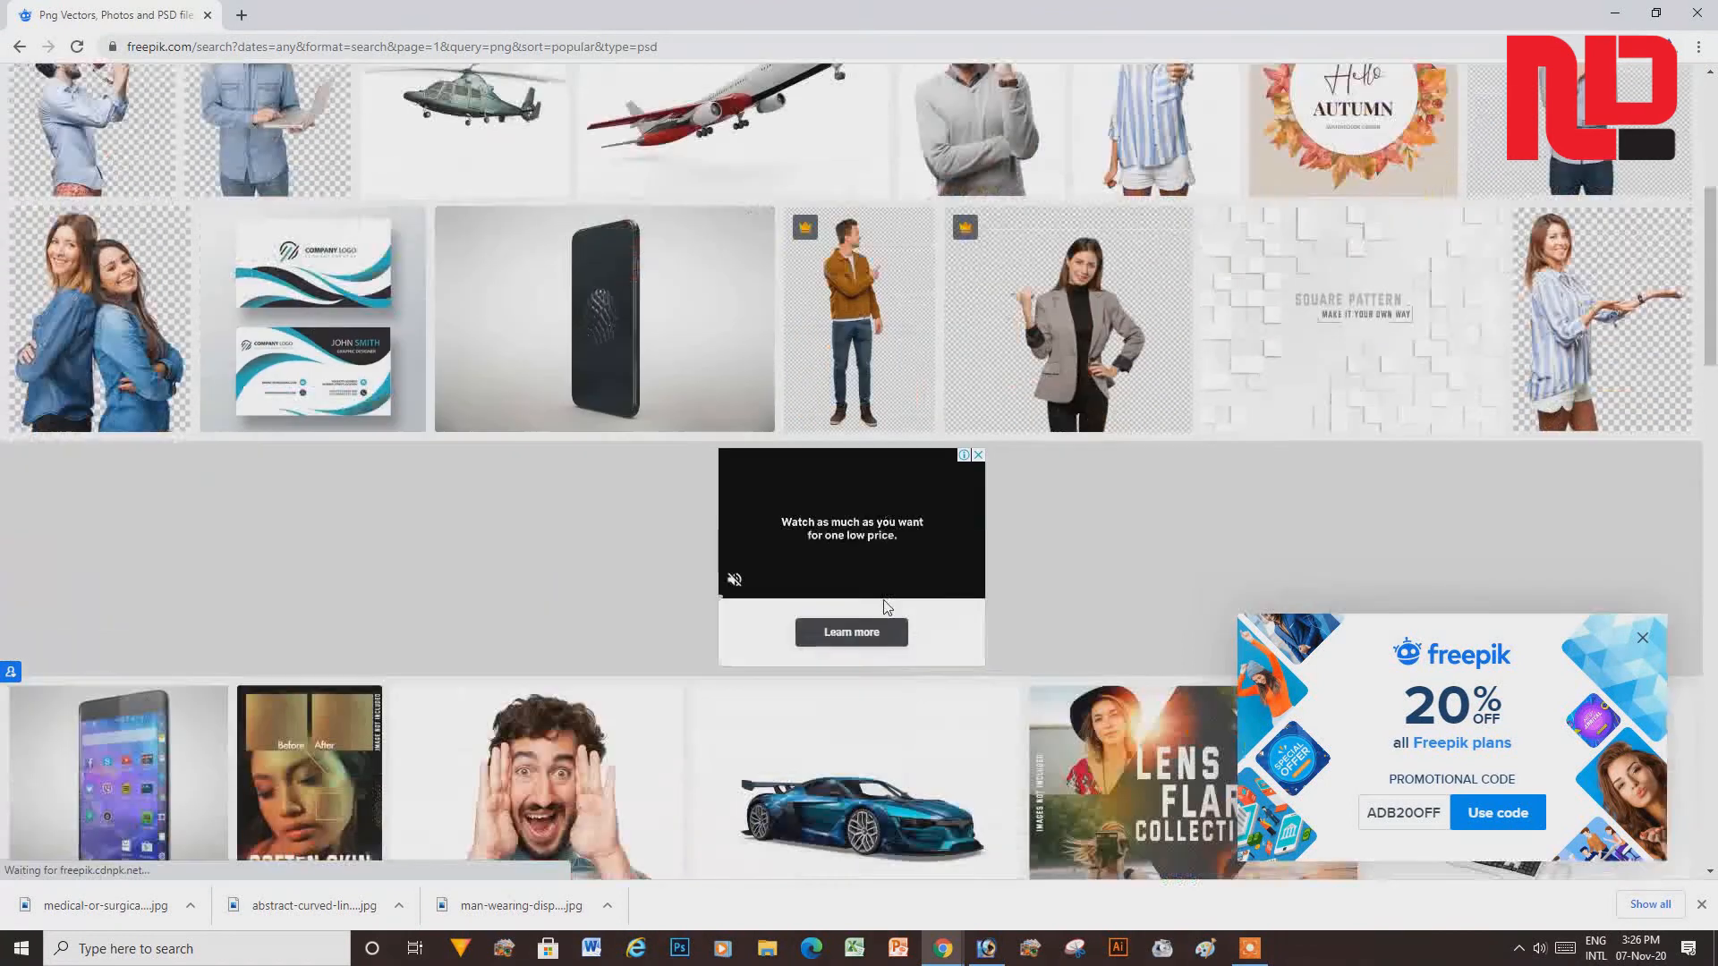
{"action": "scroll", "coordinate": [810, 566], "scroll_direction": "down", "scroll_amount": 6}
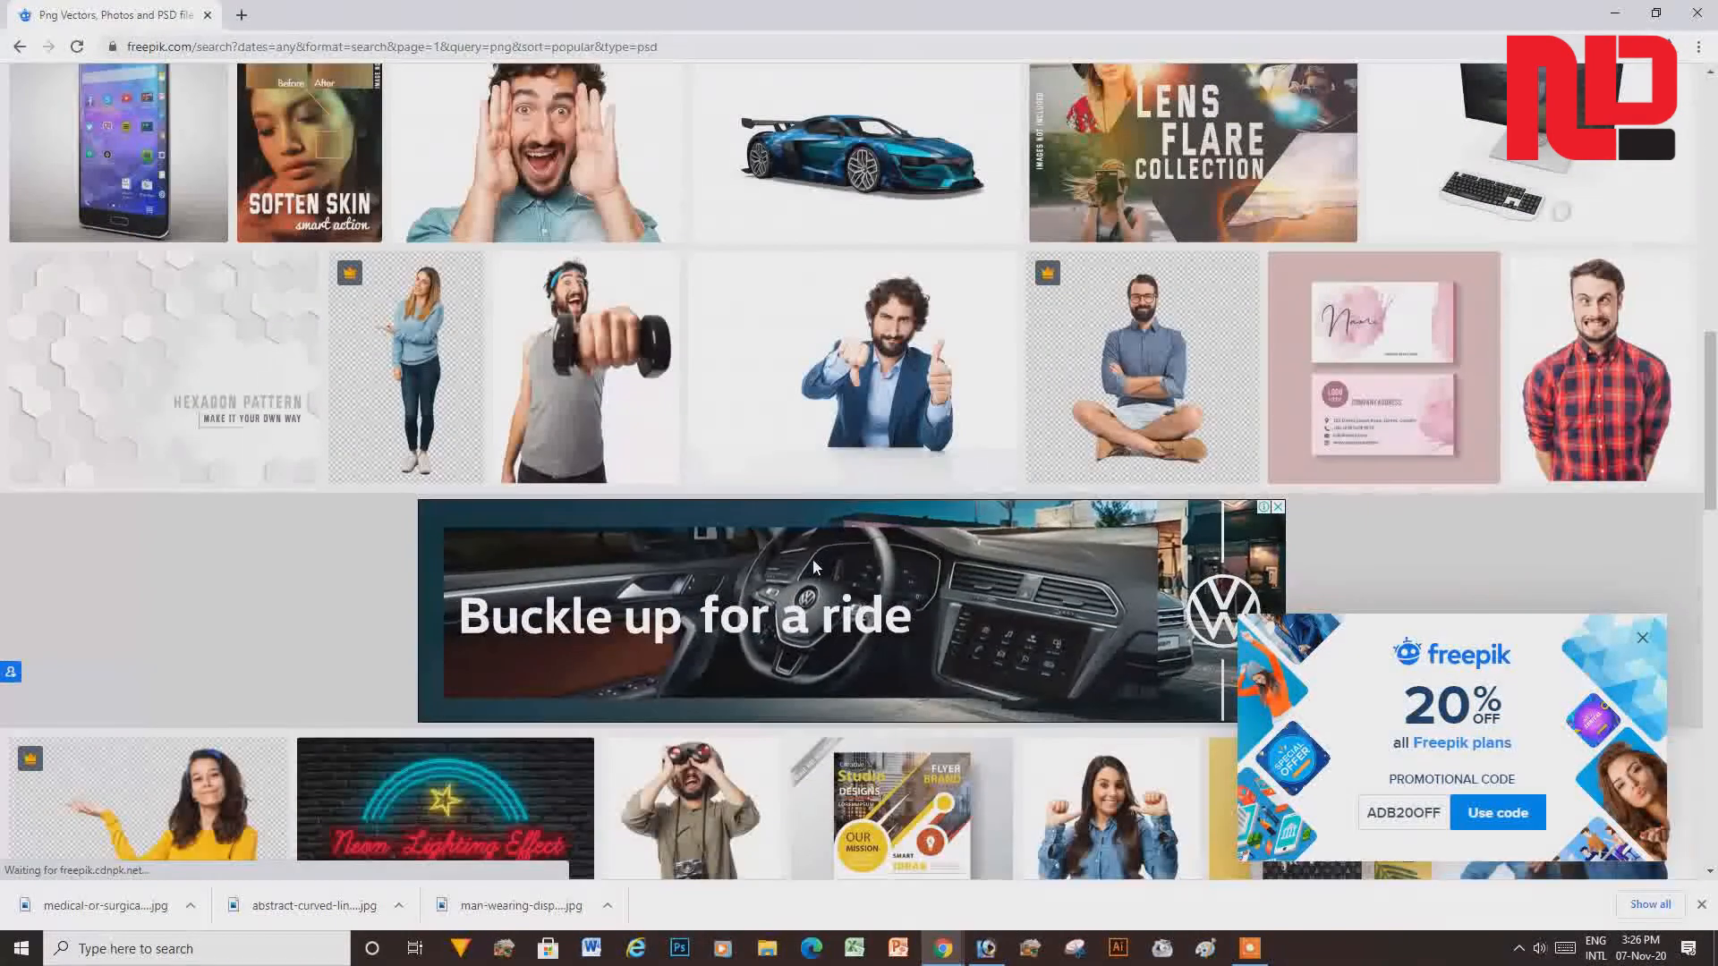
{"action": "scroll", "coordinate": [814, 562], "scroll_direction": "down", "scroll_amount": 9}
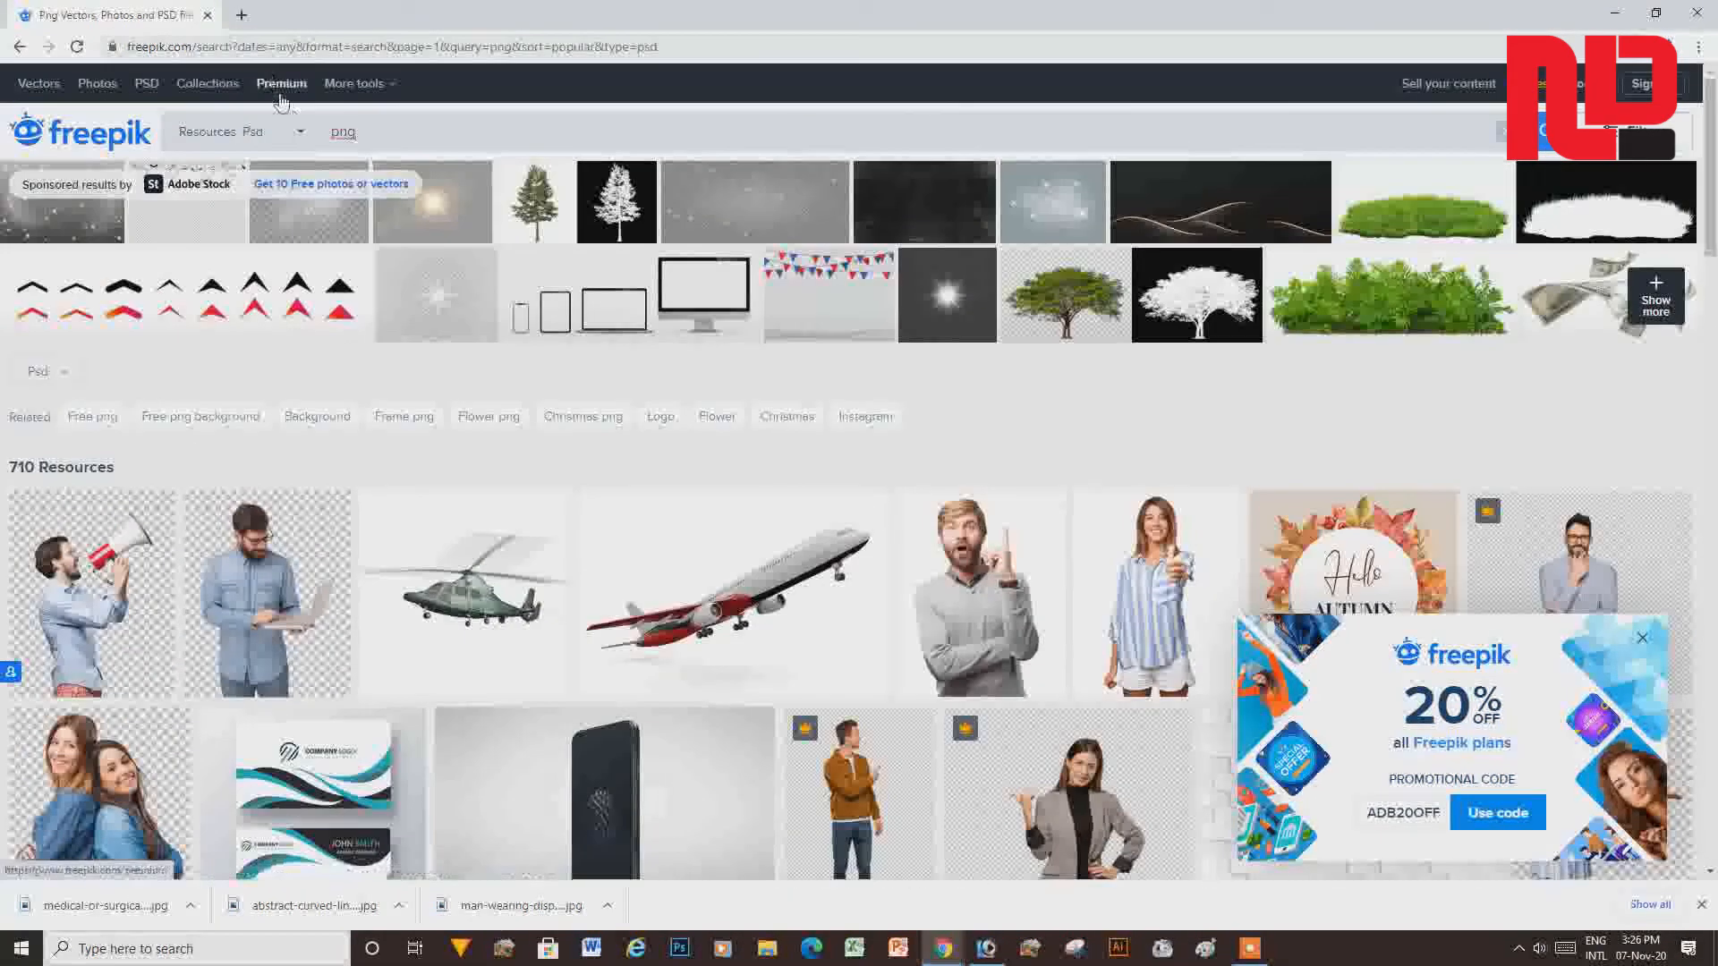
- Add Icons to the resource types included in the Freepik "png" search
{"action": "left_click", "coordinate": [302, 134]}
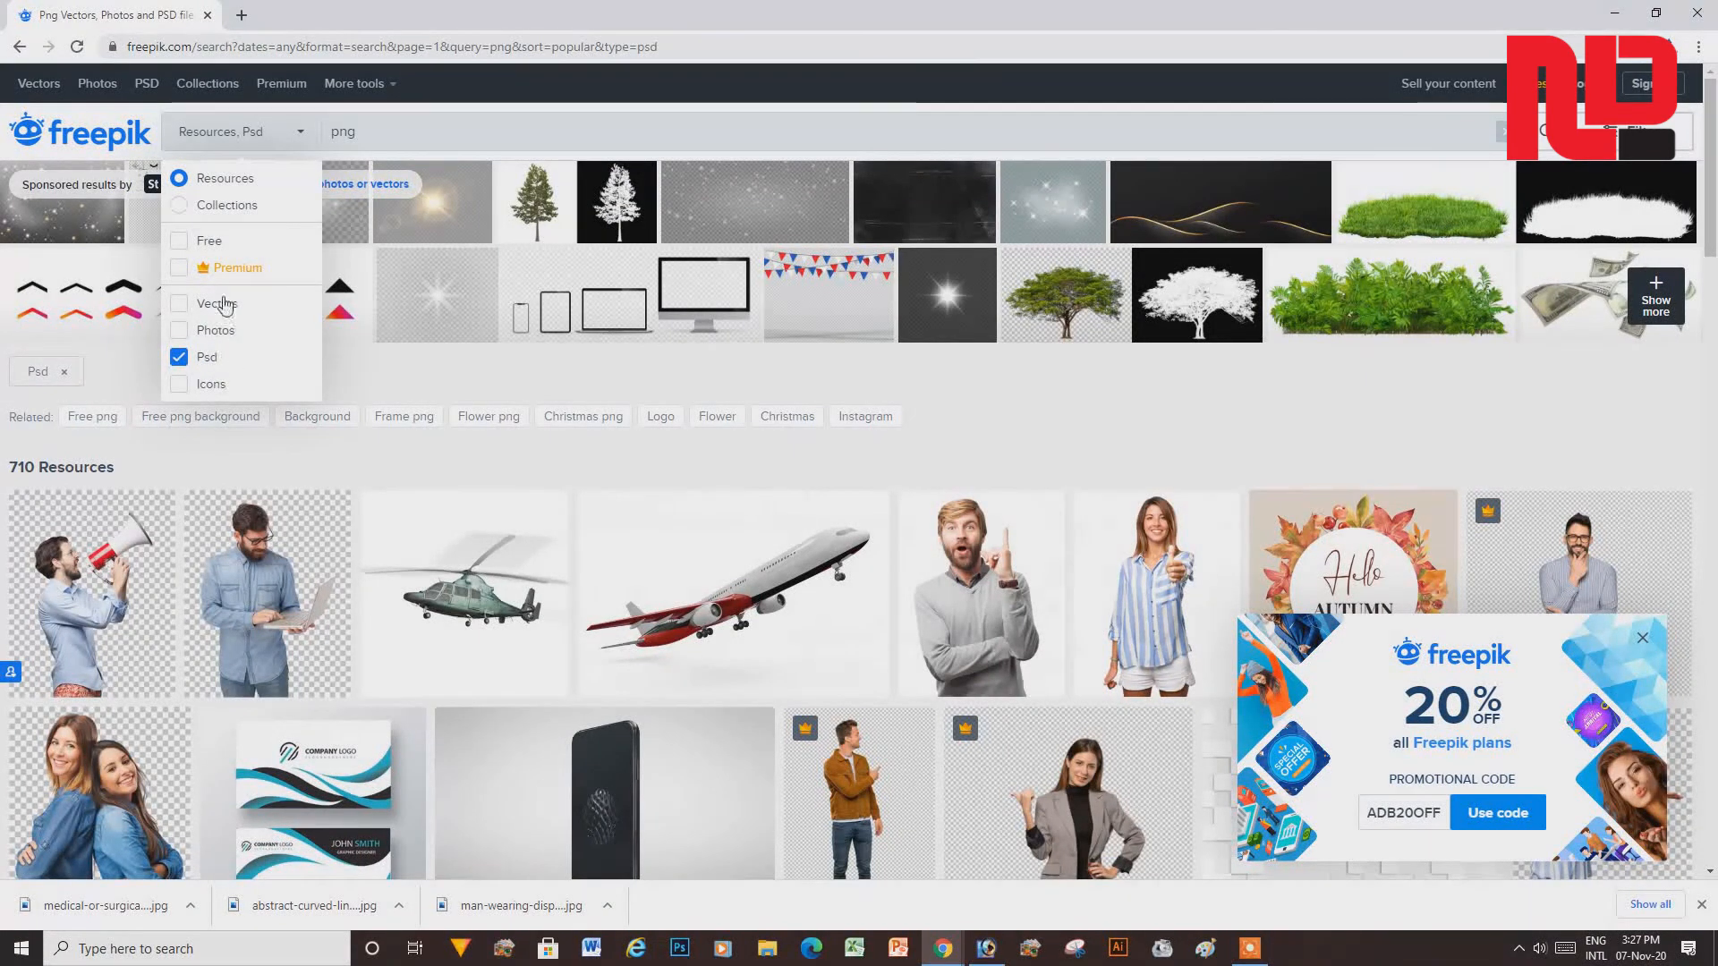
{"action": "left_click", "coordinate": [208, 388]}
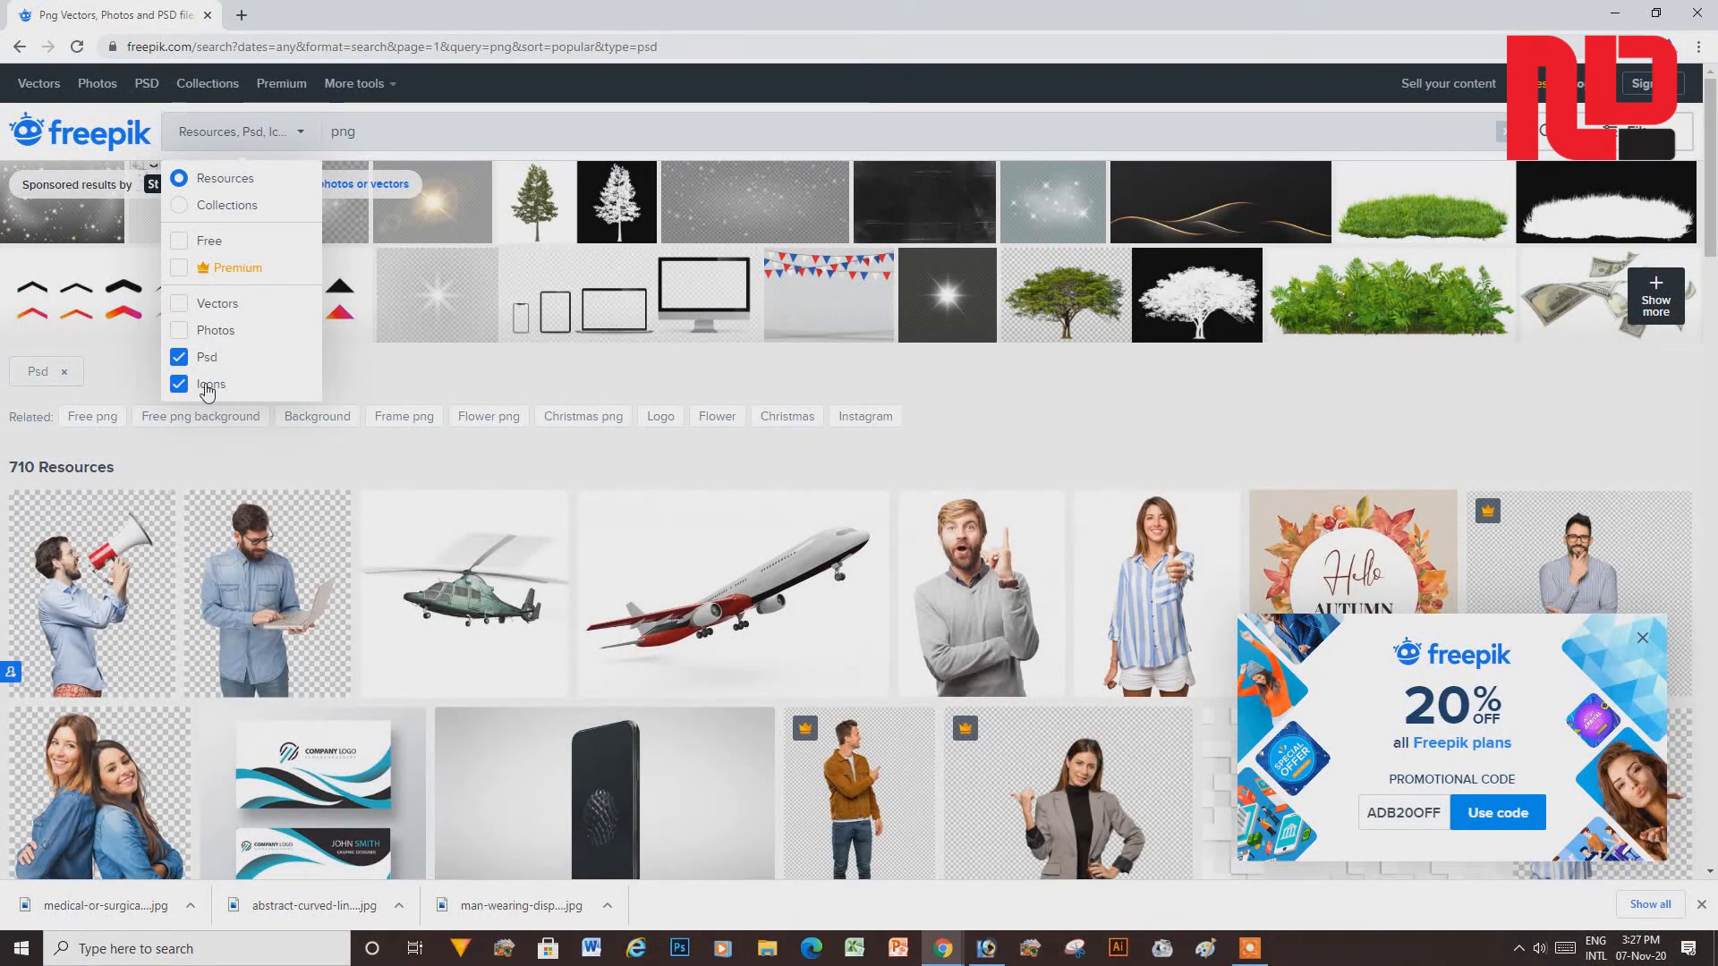
{"action": "left_click", "coordinate": [519, 126]}
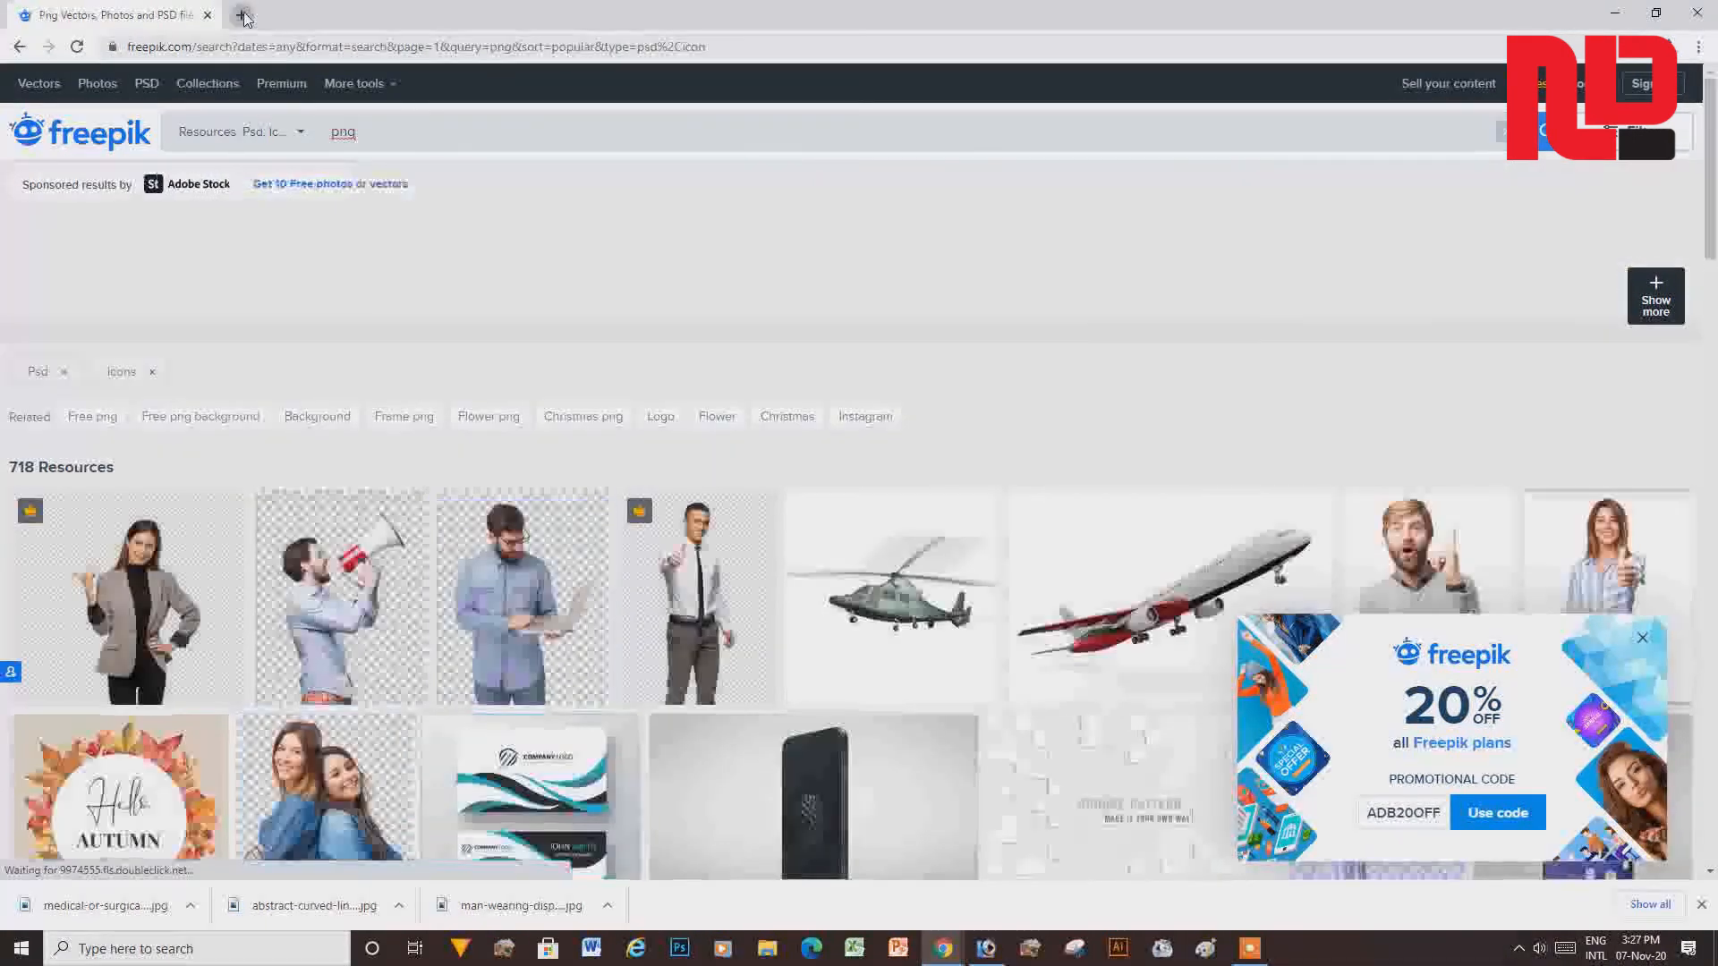
- Open Google in a new browser tab and search for "flag png"
{"action": "left_click", "coordinate": [240, 15]}
{"action": "type", "text": "g"}
{"action": "key", "text": "Return"}
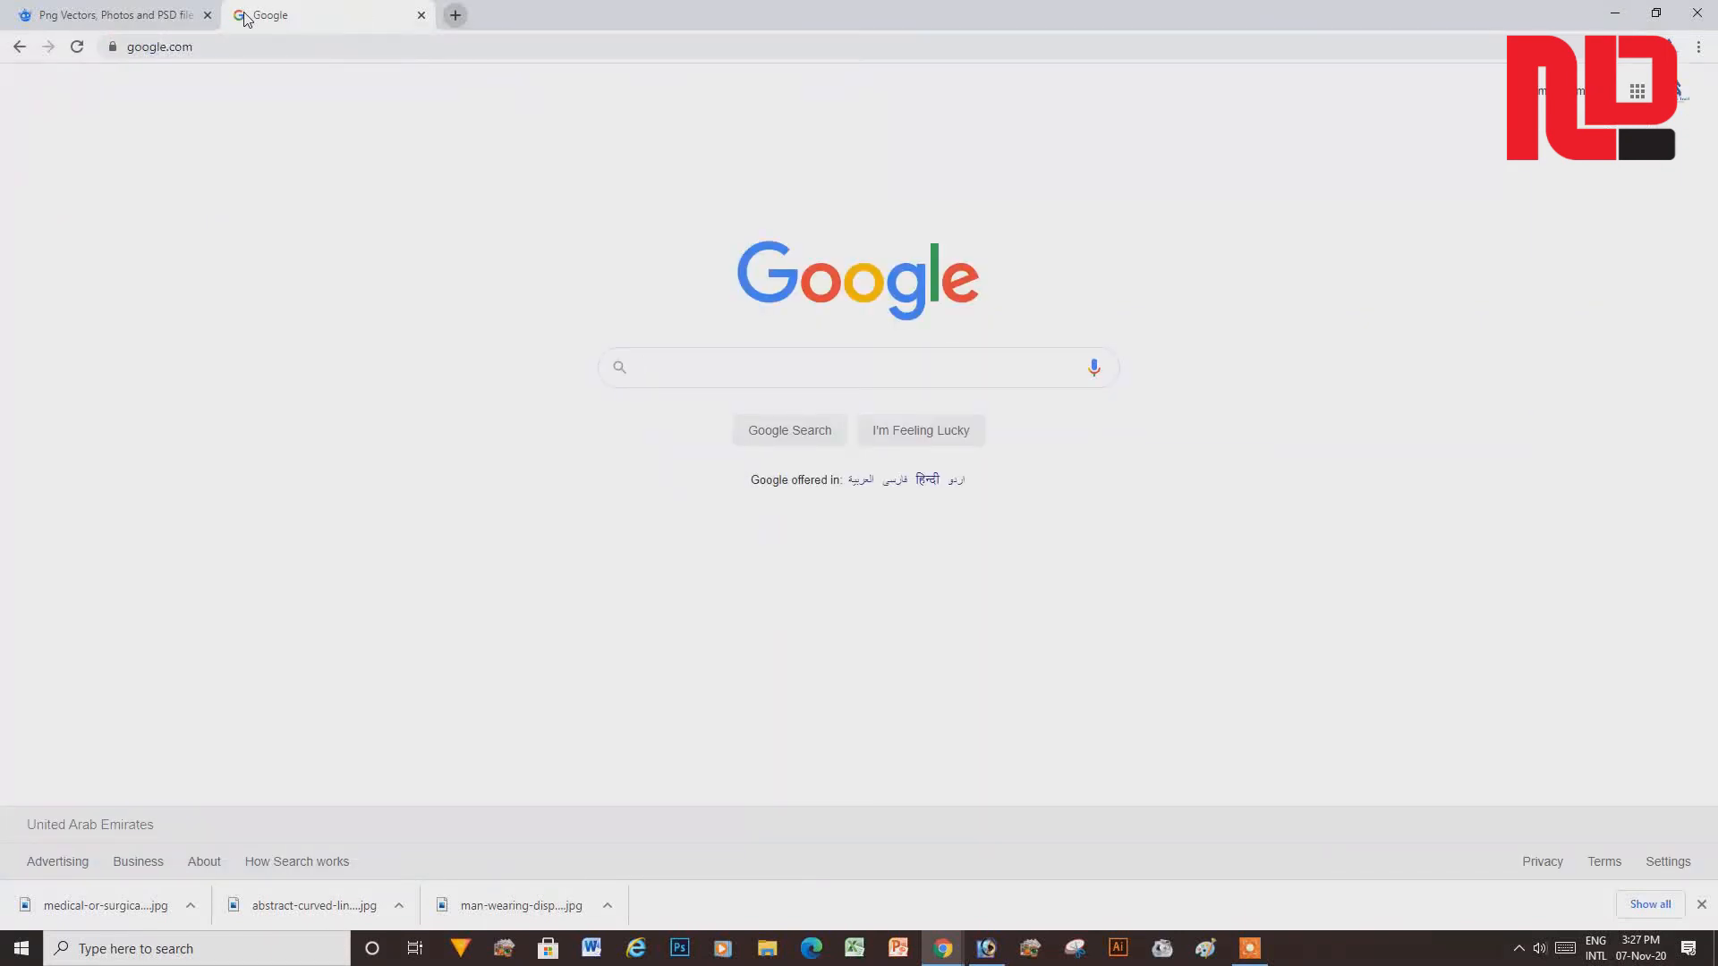
{"action": "type", "text": "flag"}
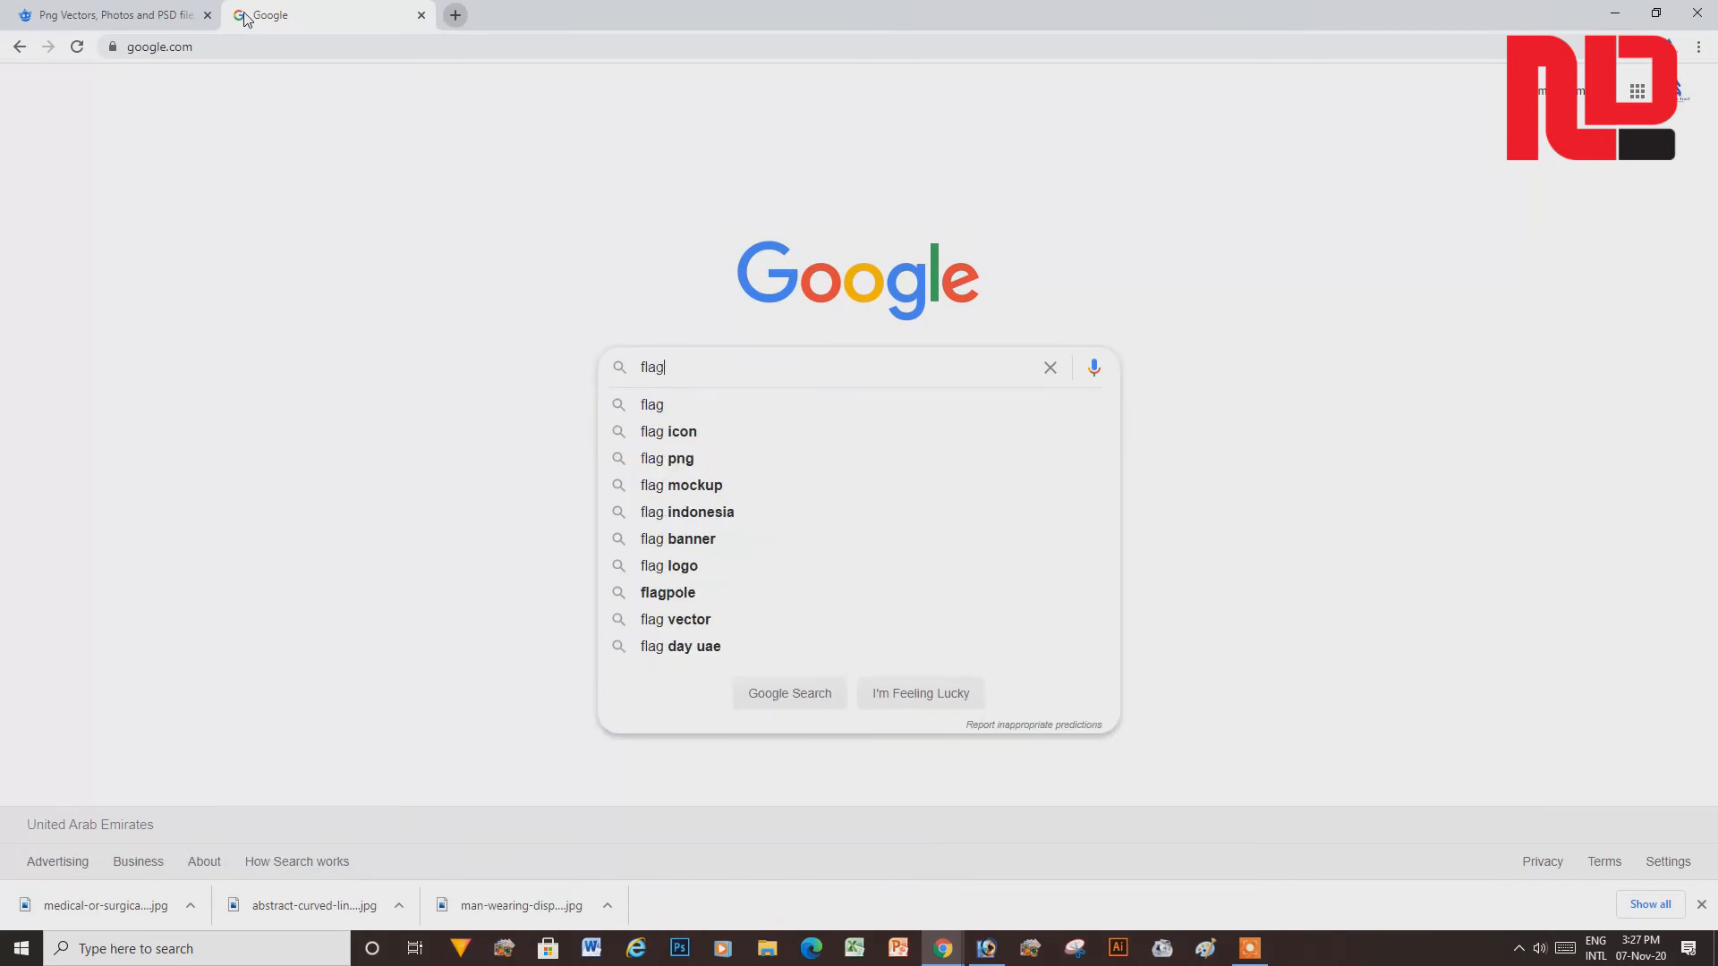
{"action": "type", "text": " png"}
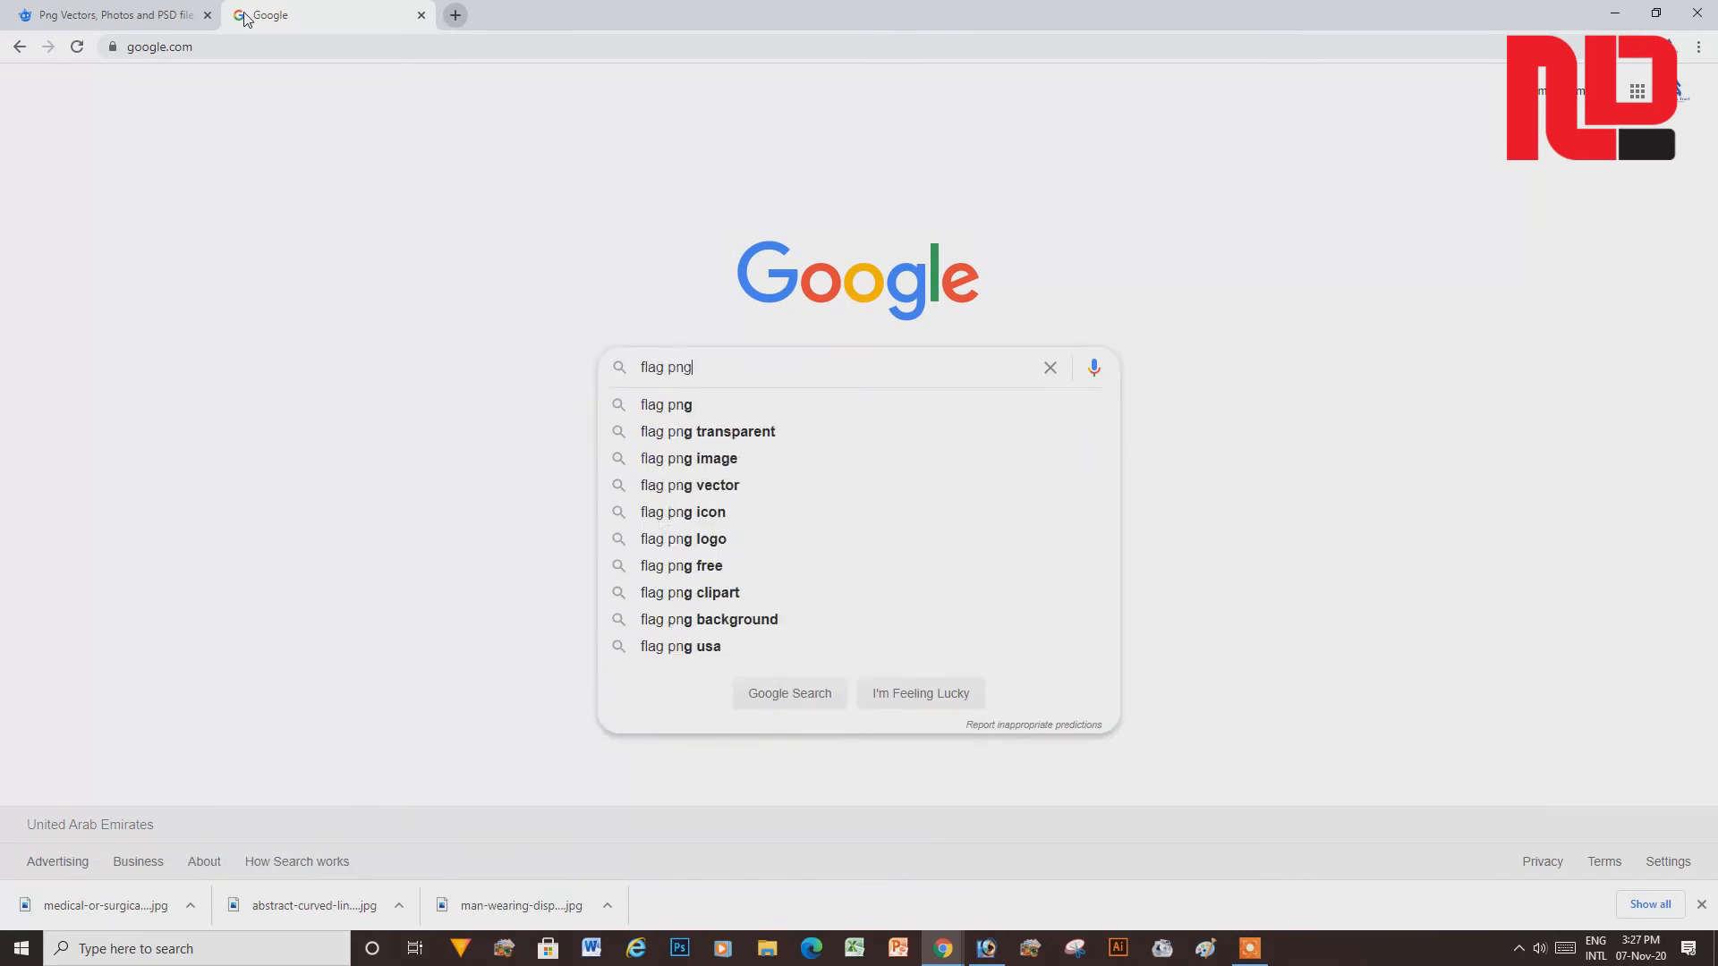
{"action": "key", "text": "Return"}
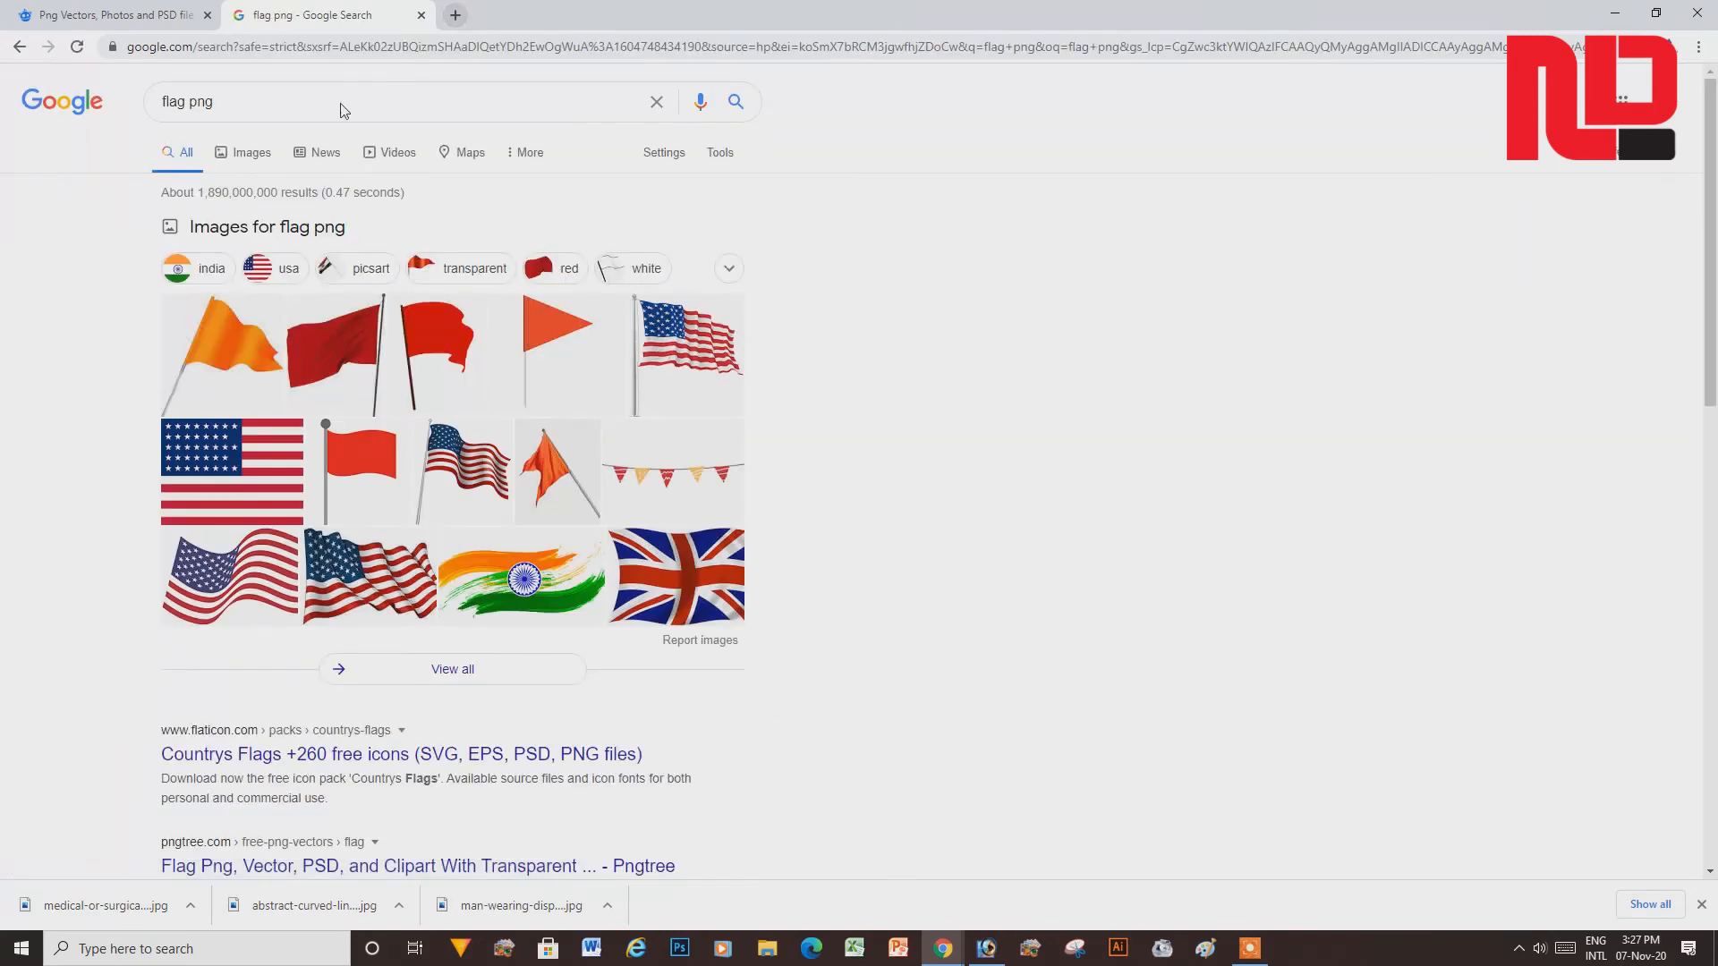
- Show the image results for "flag png" and filter them to the Large size
{"action": "left_click", "coordinate": [252, 154]}
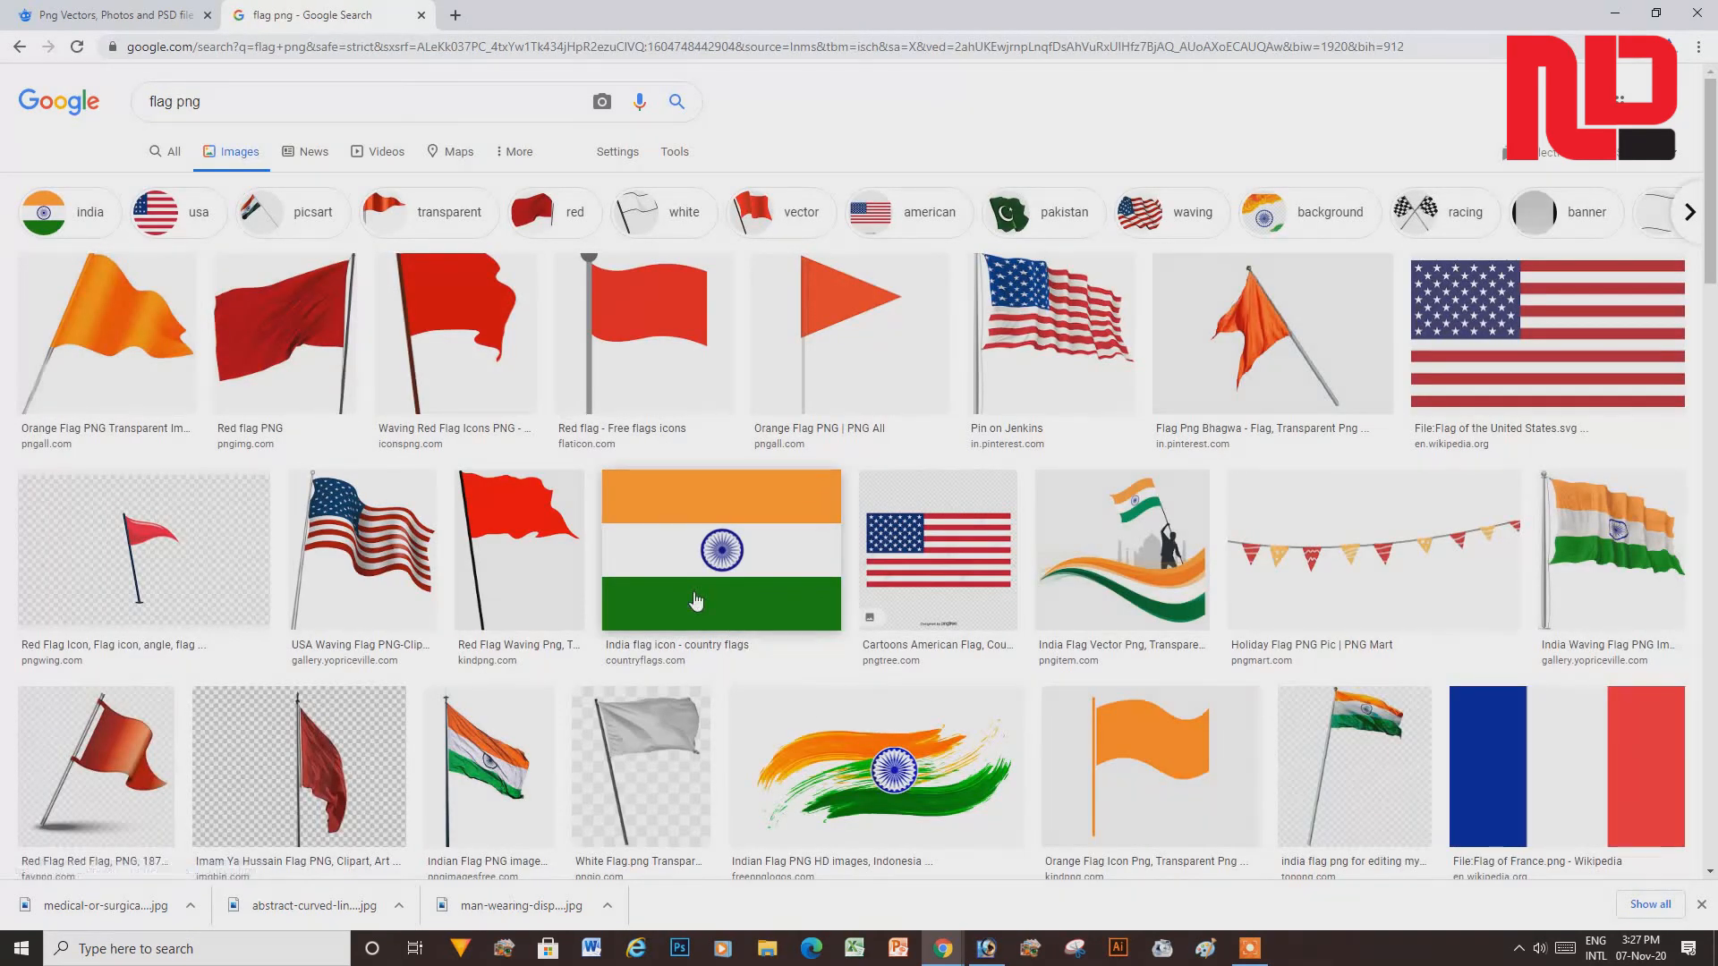
{"action": "left_click", "coordinate": [669, 164]}
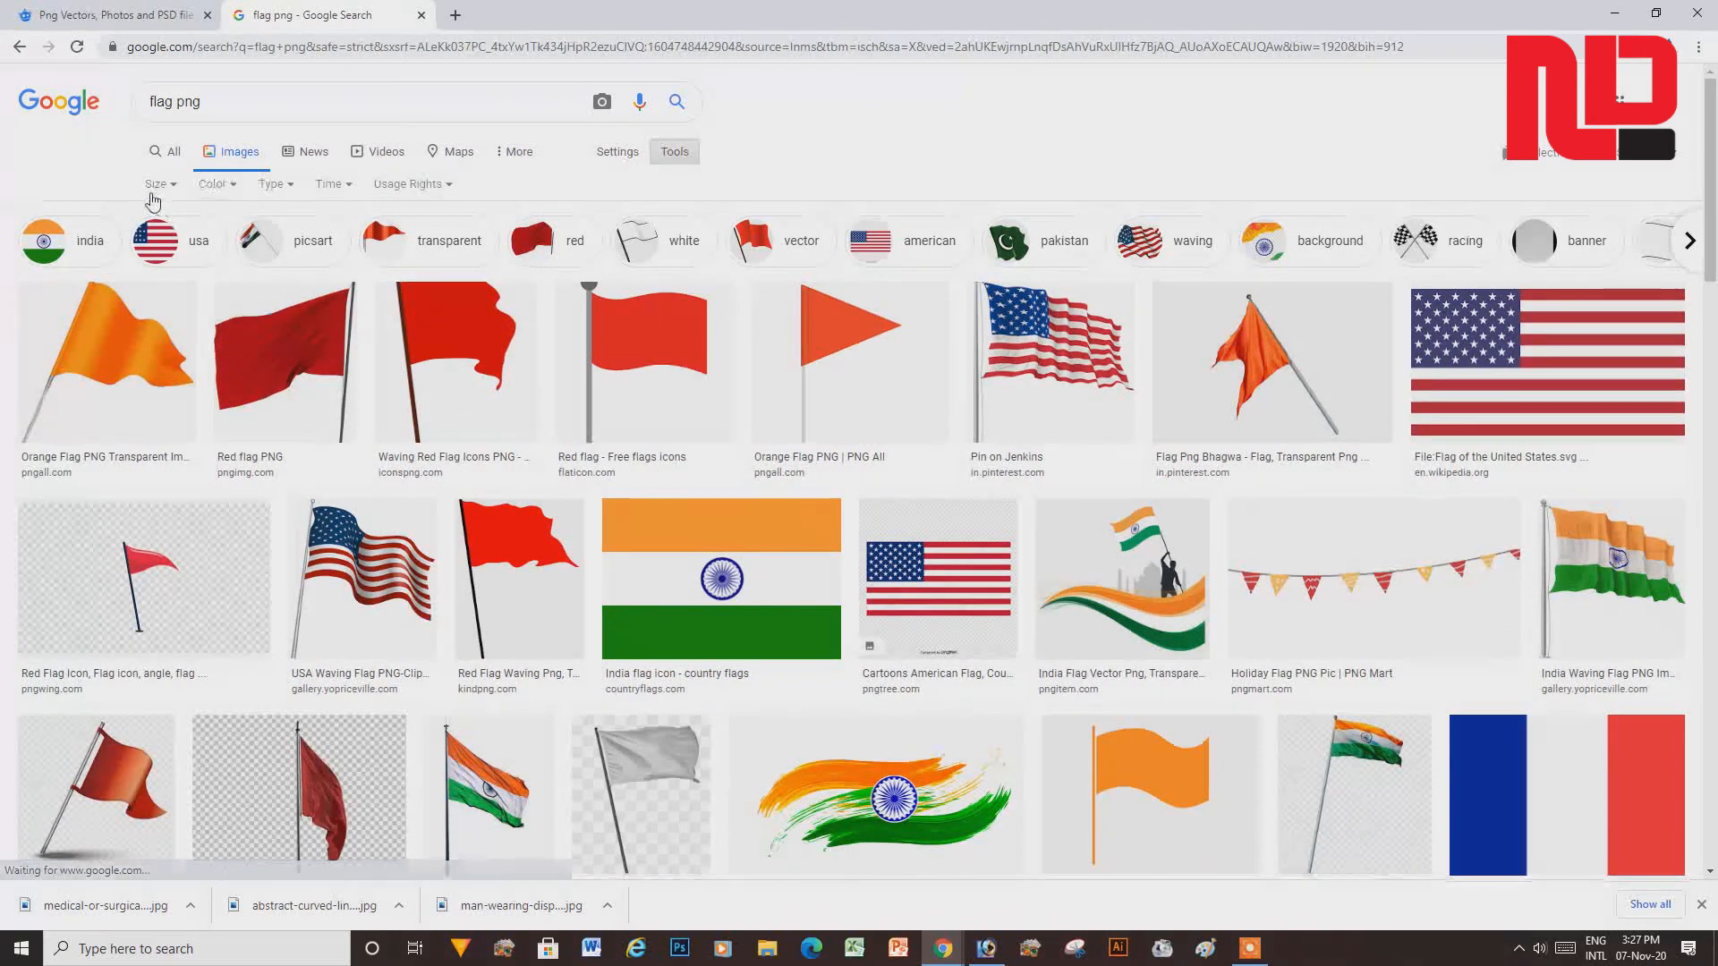
{"action": "left_click", "coordinate": [158, 183]}
{"action": "left_click", "coordinate": [182, 249]}
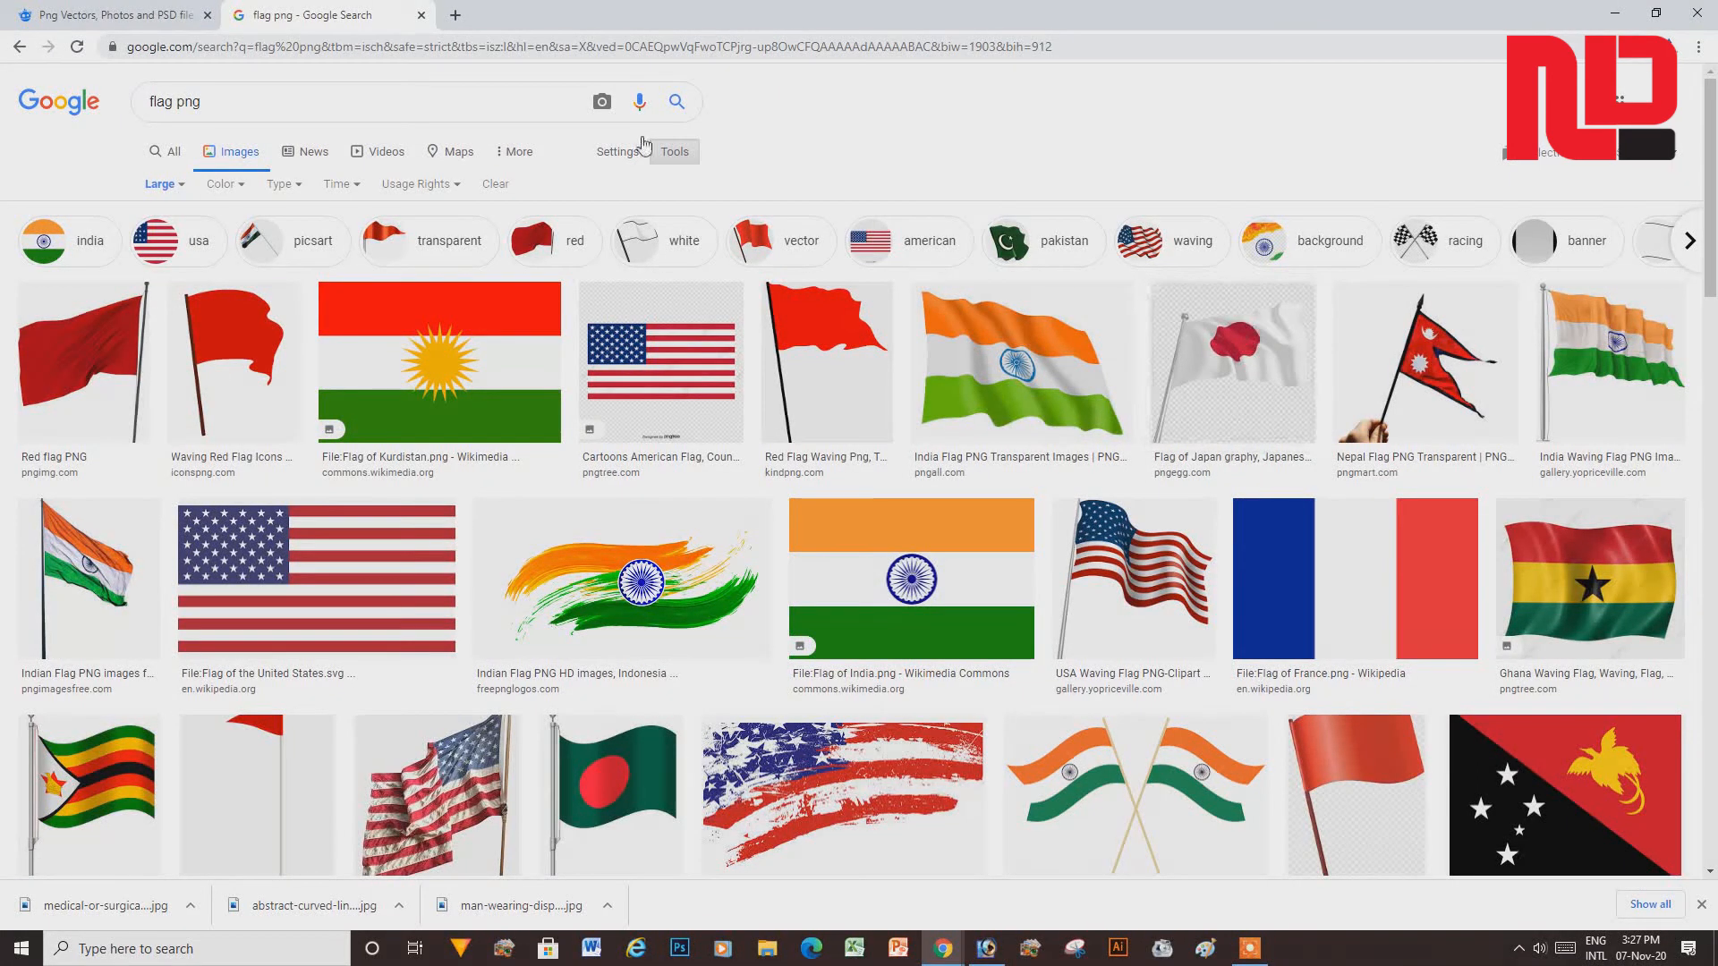
- Open another new browser tab and copy the source word "Fiverr" from the Google Translate window
{"action": "left_click", "coordinate": [455, 14]}
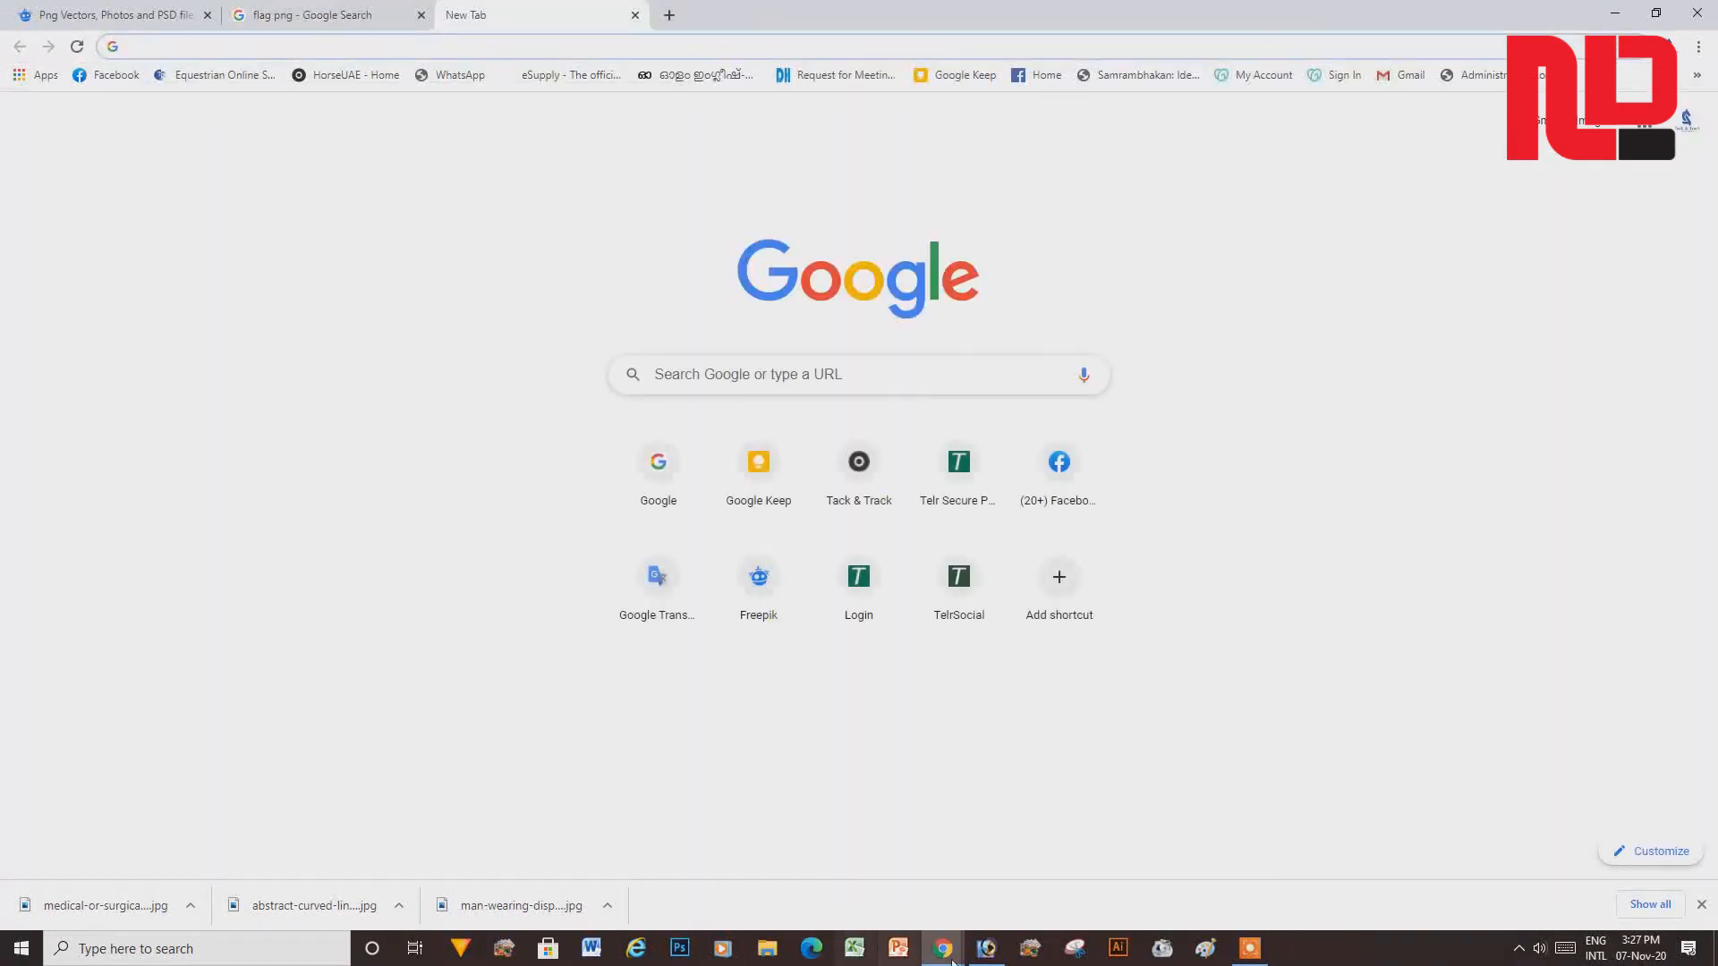
{"action": "mouse_move", "coordinate": [943, 949]}
{"action": "left_click", "coordinate": [1038, 859]}
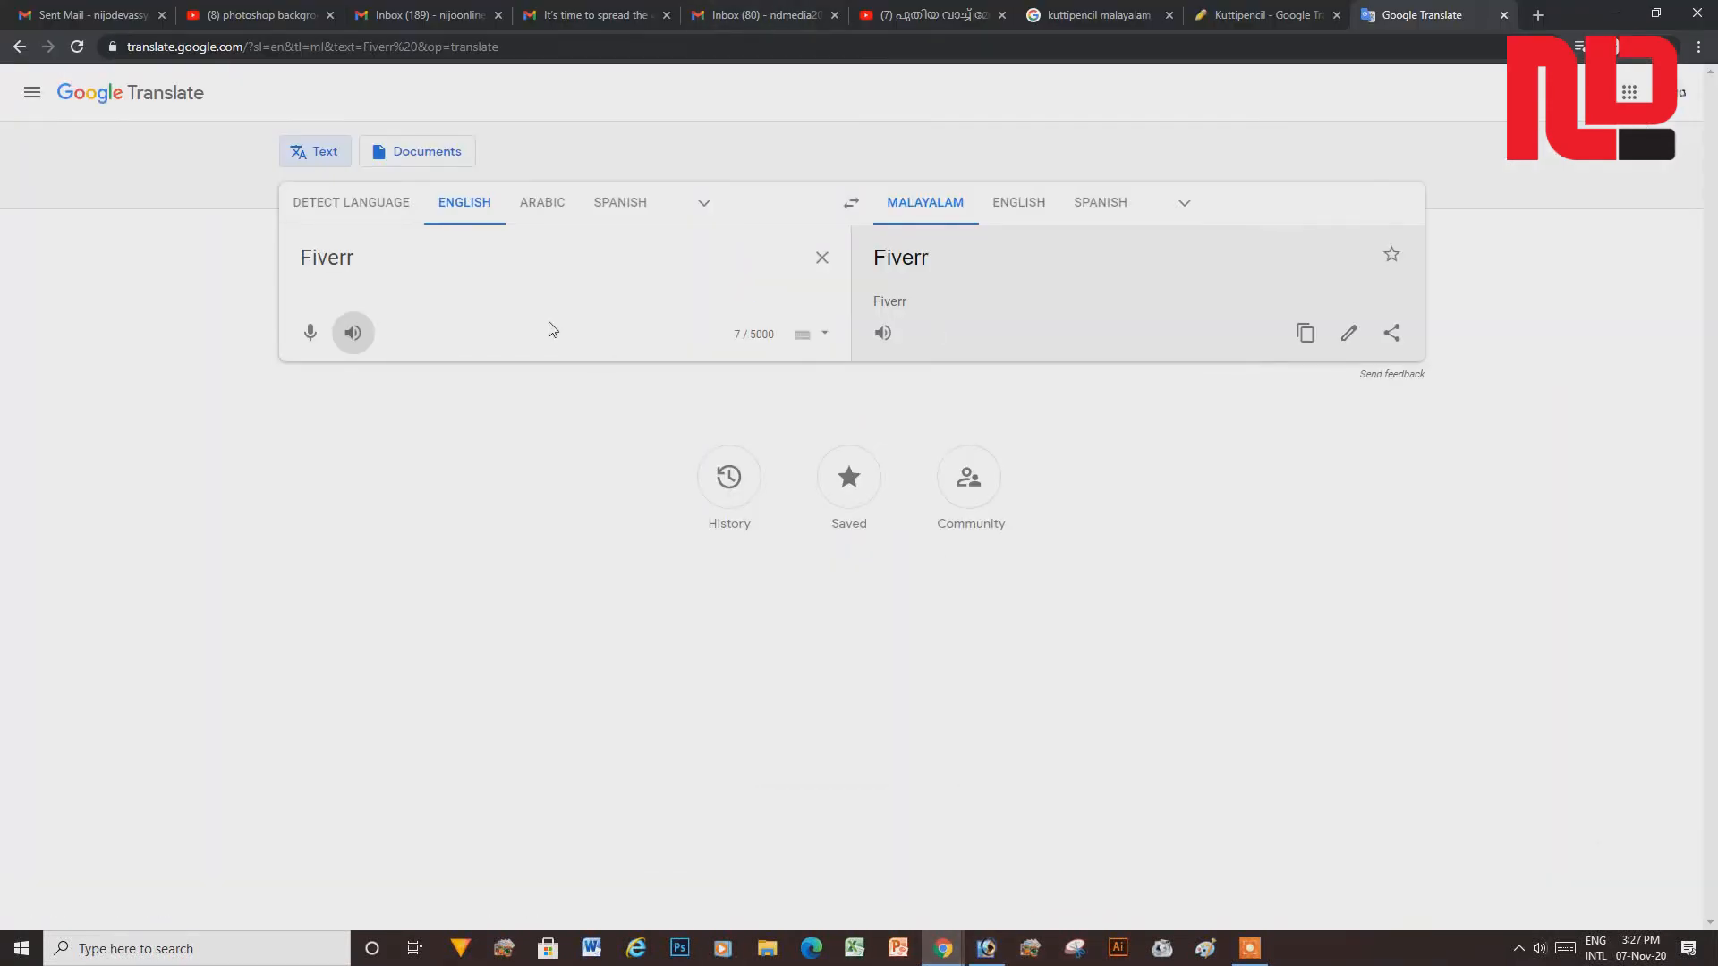
{"action": "left_click_drag", "start_coordinate": [394, 255], "coordinate": [95, 251]}
{"action": "key", "text": "ctrl+c"}
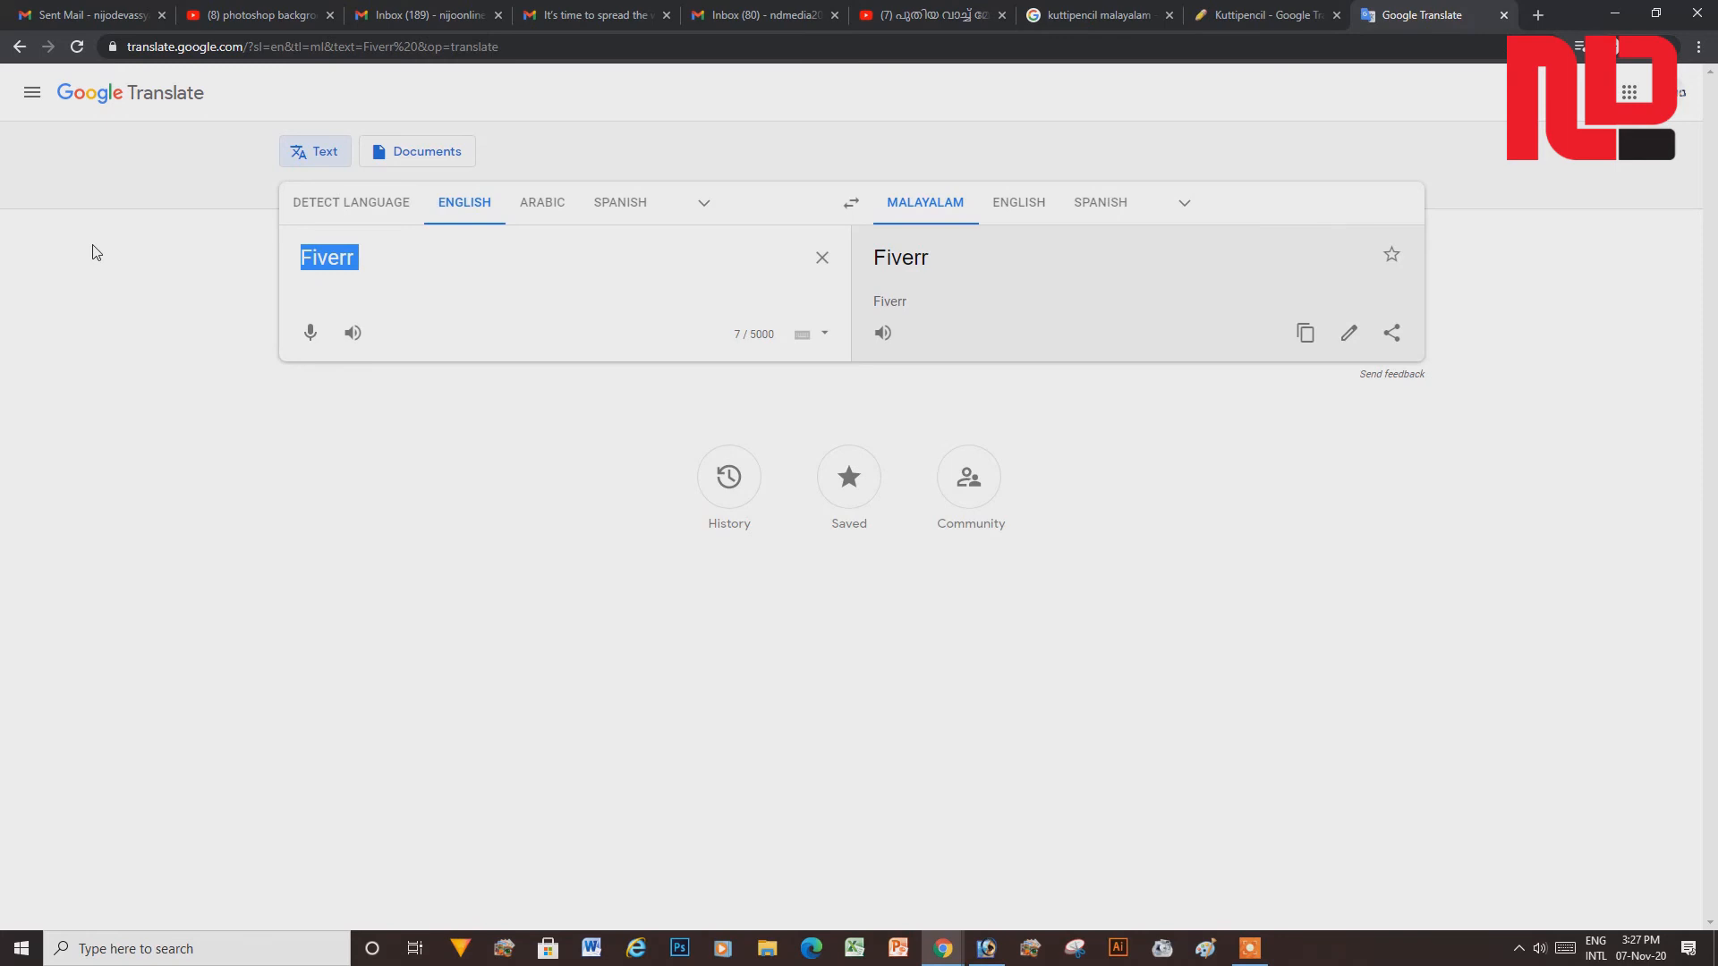
{"action": "left_click", "coordinate": [79, 307]}
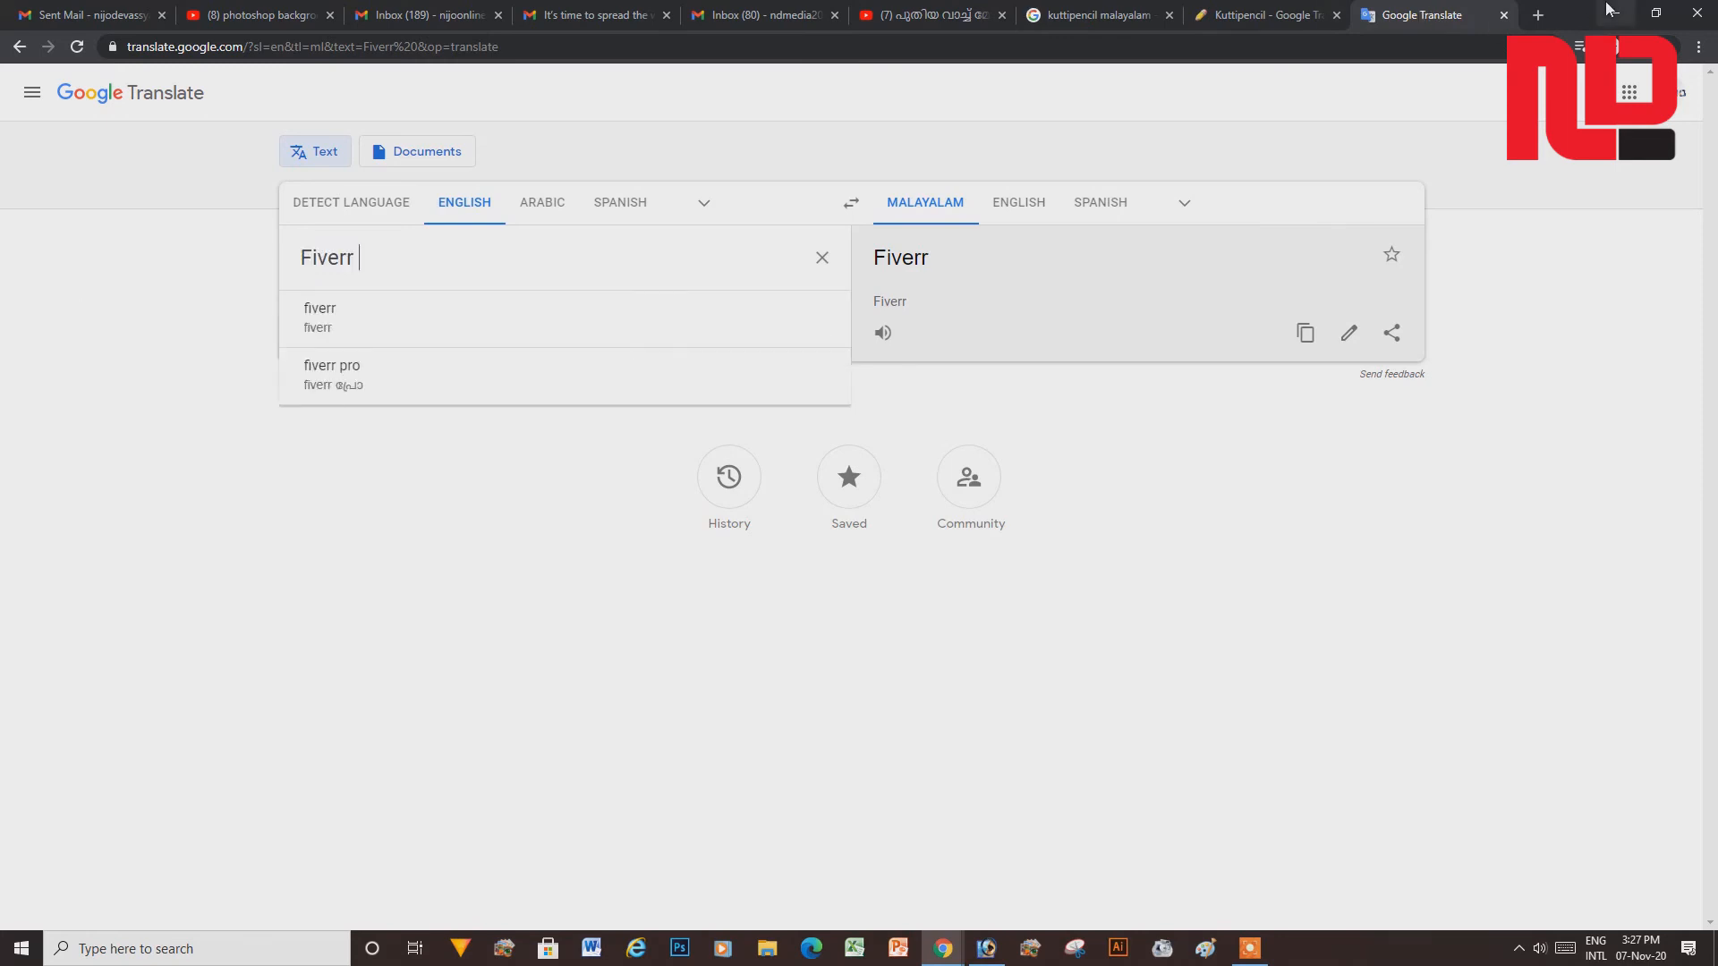
- Return to the empty new tab and search for the copied word "Fiverr"
{"action": "left_click", "coordinate": [1614, 13]}
{"action": "key", "text": "ctrl+v"}
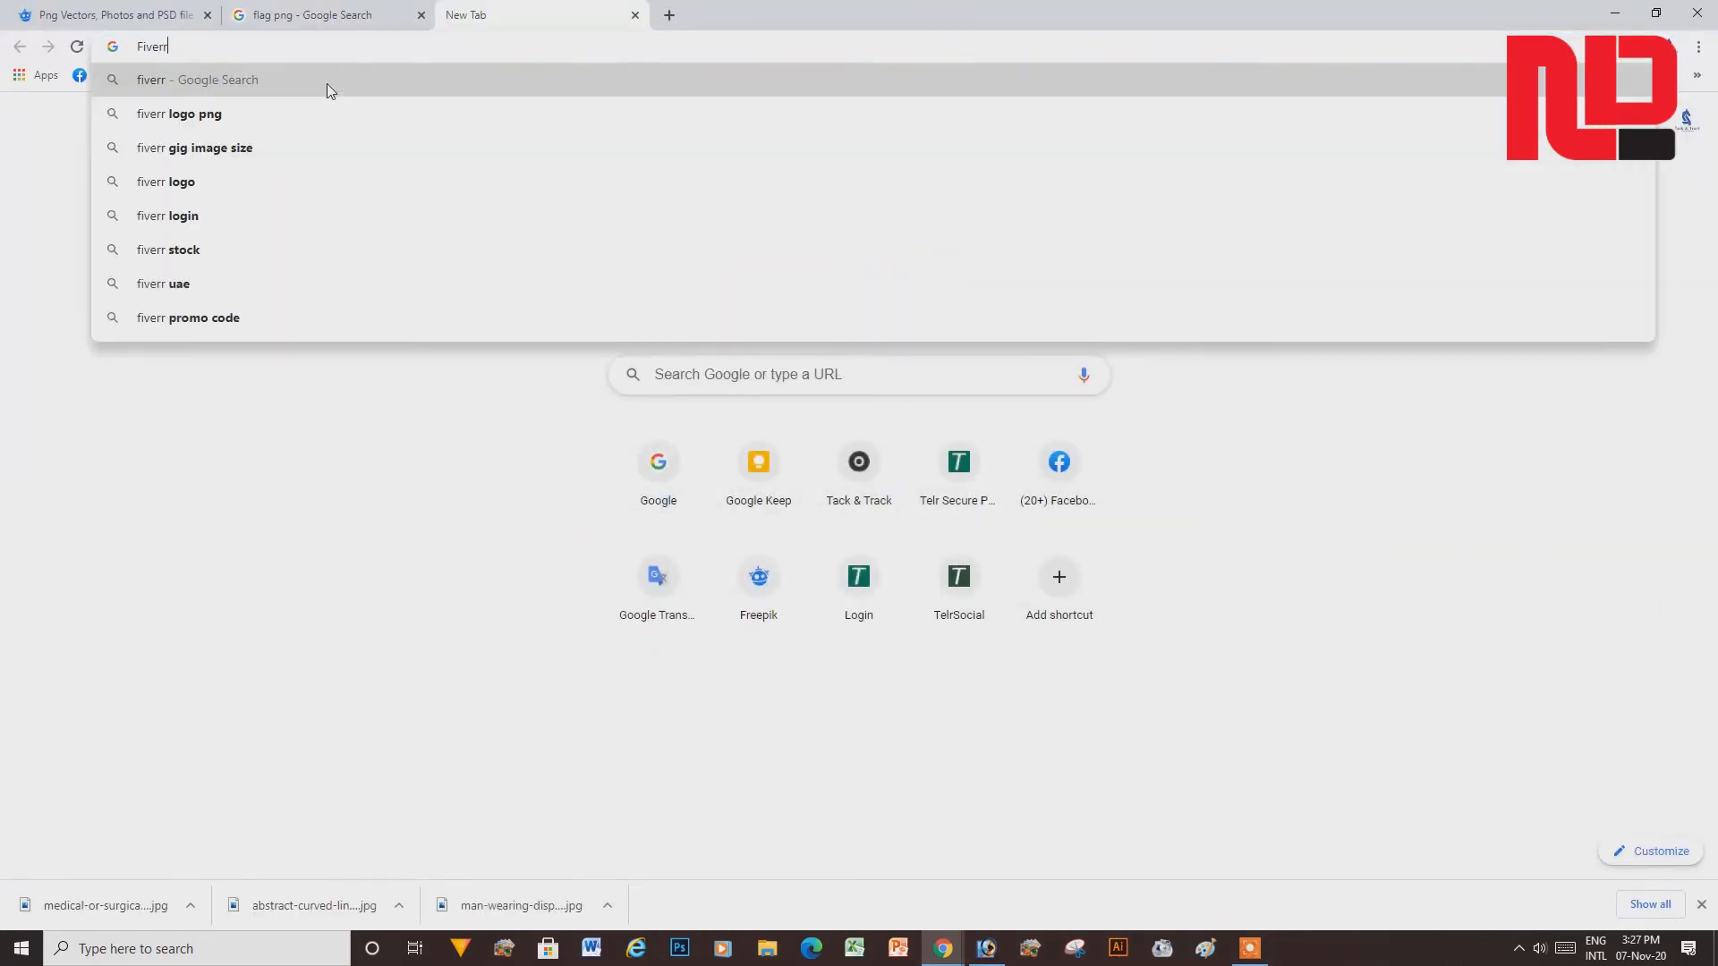
{"action": "key", "text": "Return"}
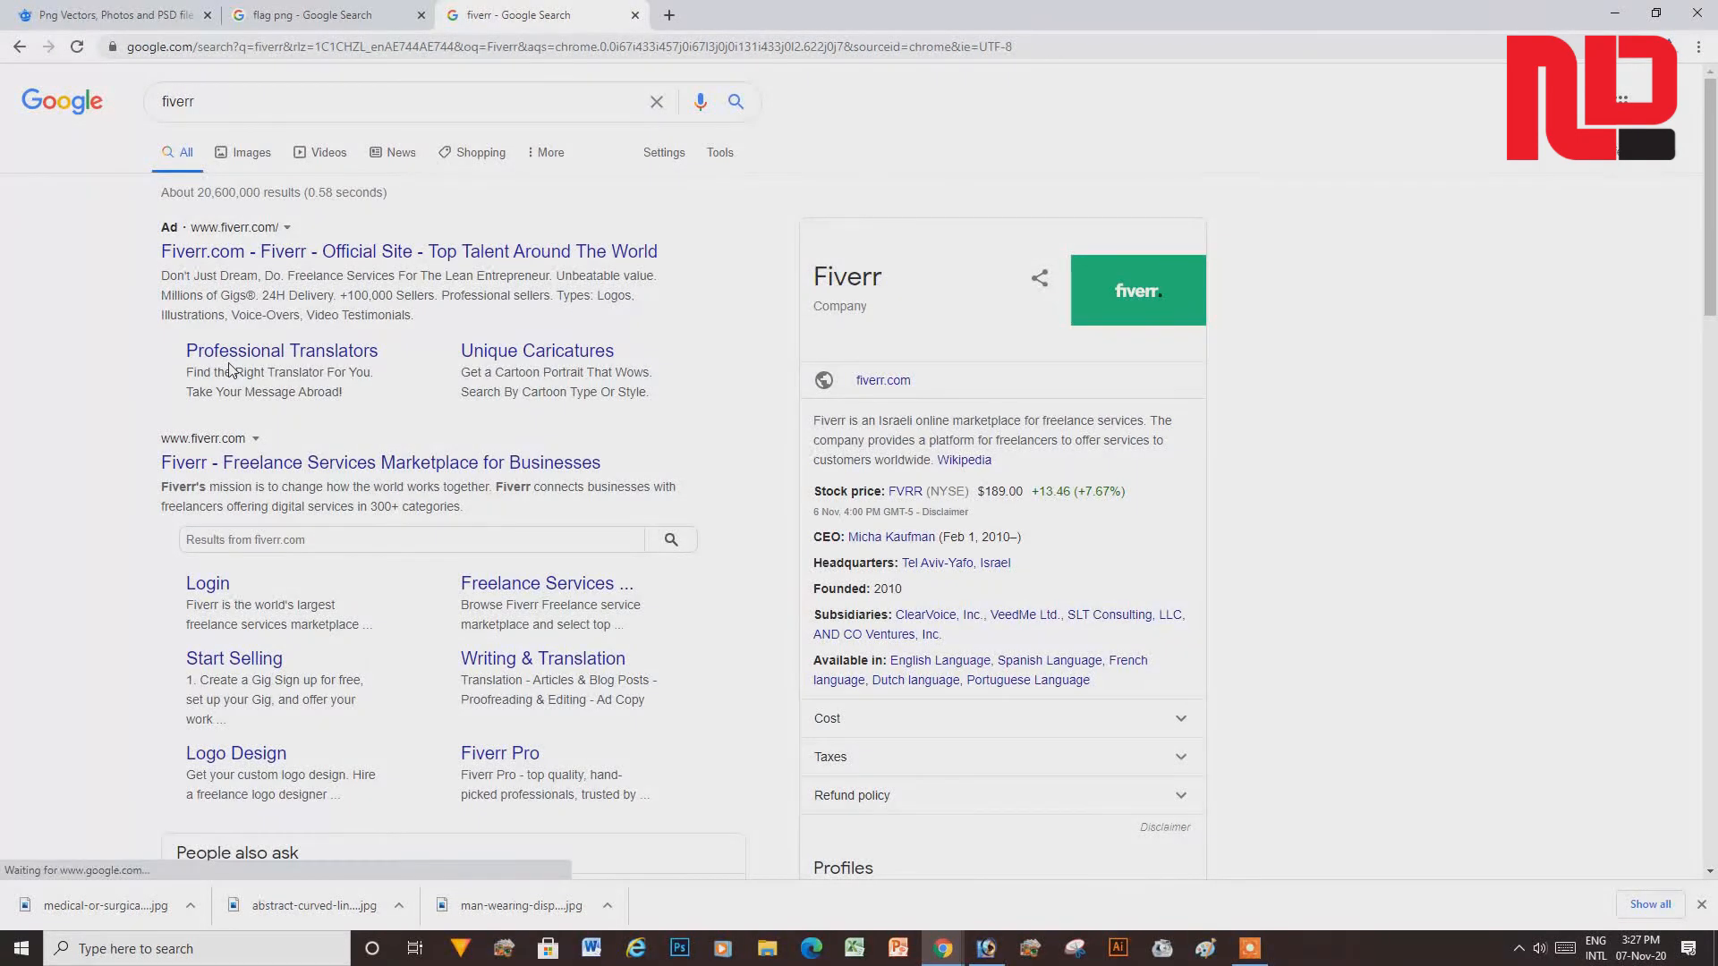
- Open the official Fiverr website from the search results and dismiss its Join Fiverr sign-up window
{"action": "left_click", "coordinate": [289, 250]}
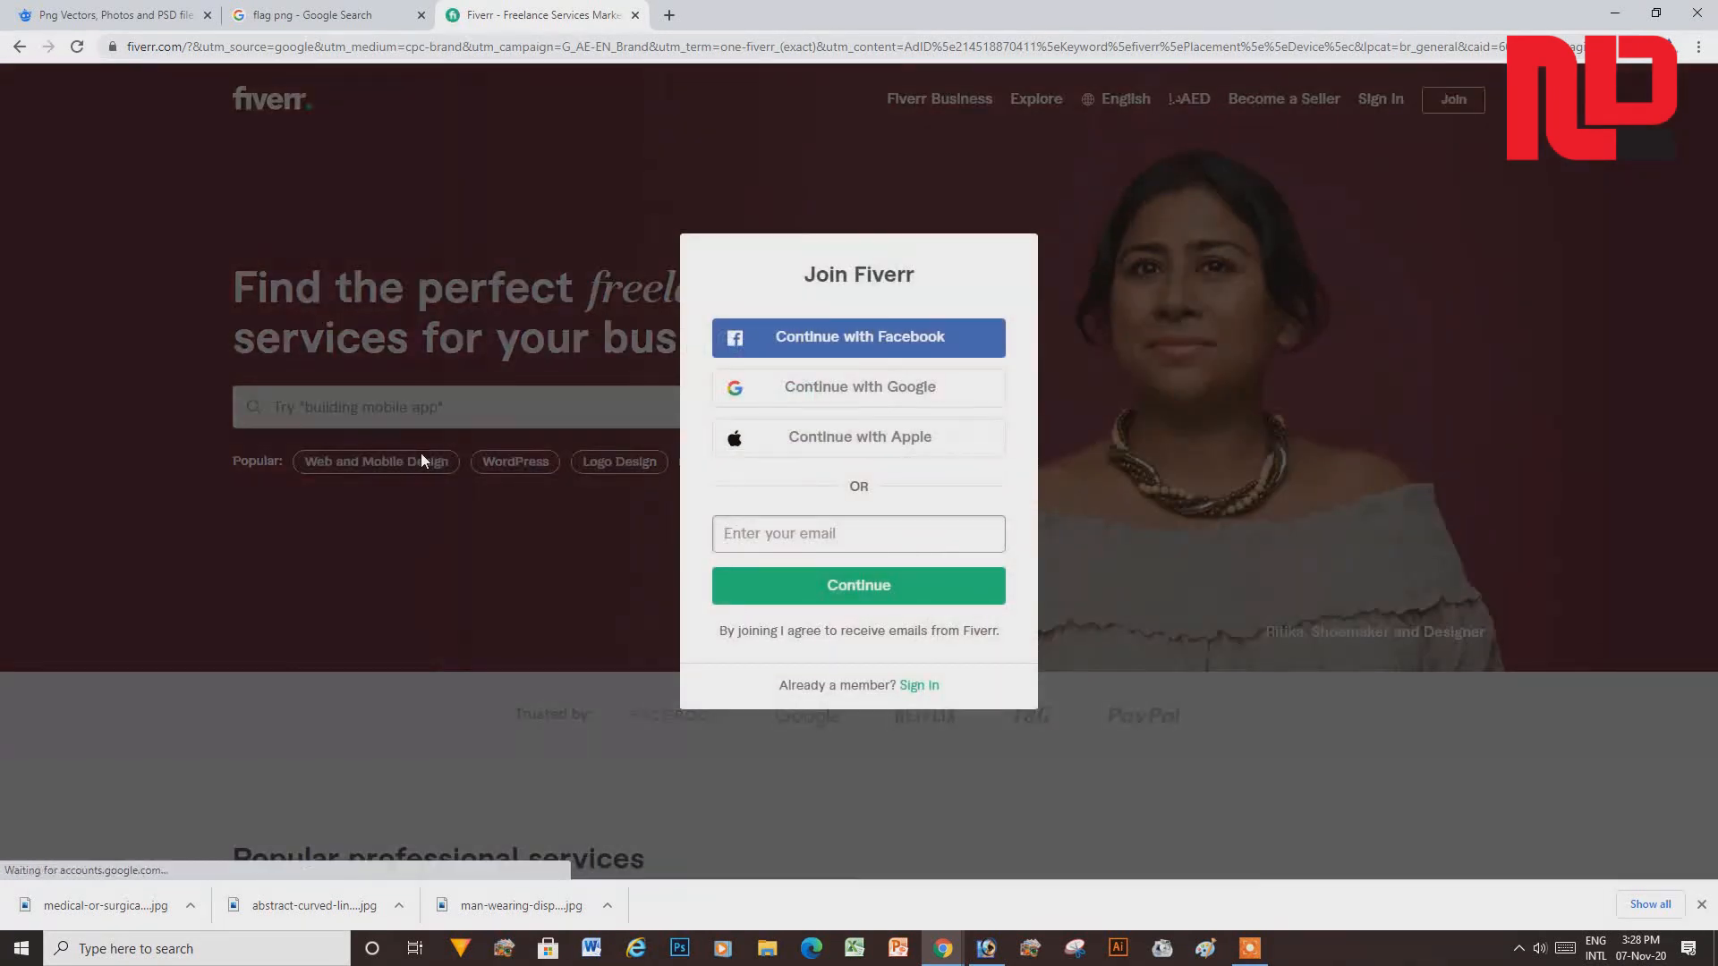
{"action": "left_click", "coordinate": [493, 414]}
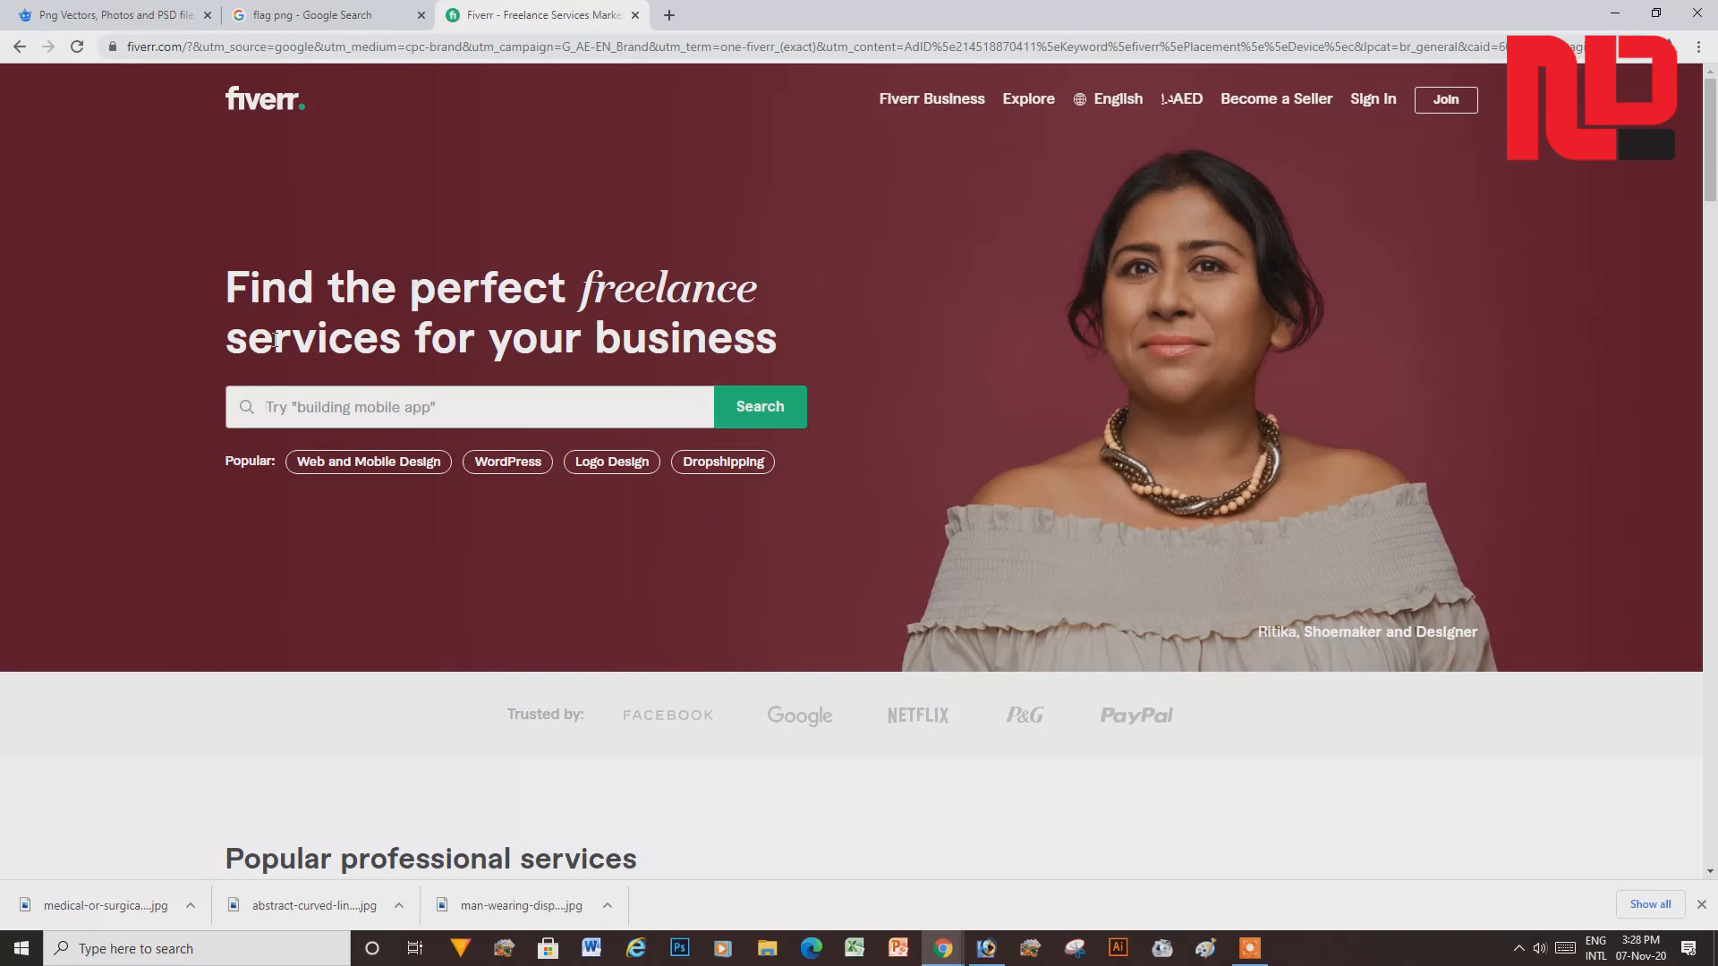
- Revisit the "flag png" image results and the Freepik tab, looking over the resources for its "png" search
{"action": "left_click", "coordinate": [331, 14]}
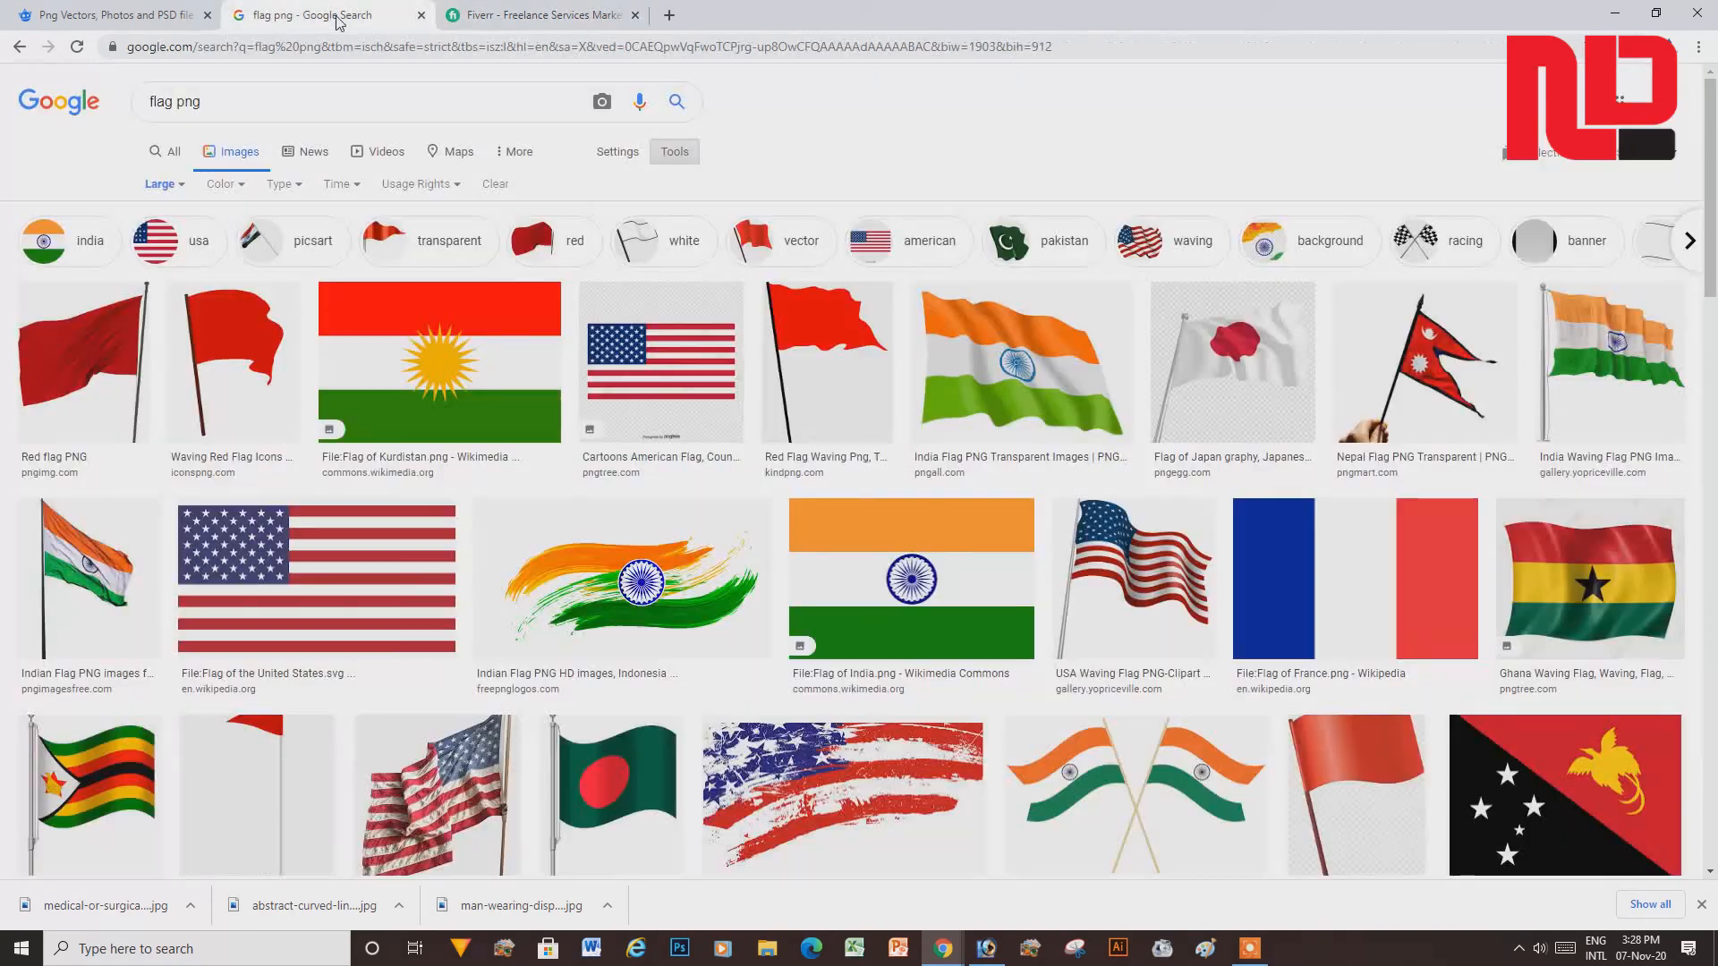
{"action": "left_click", "coordinate": [125, 15]}
{"action": "scroll", "coordinate": [448, 774], "scroll_direction": "down", "scroll_amount": 3}
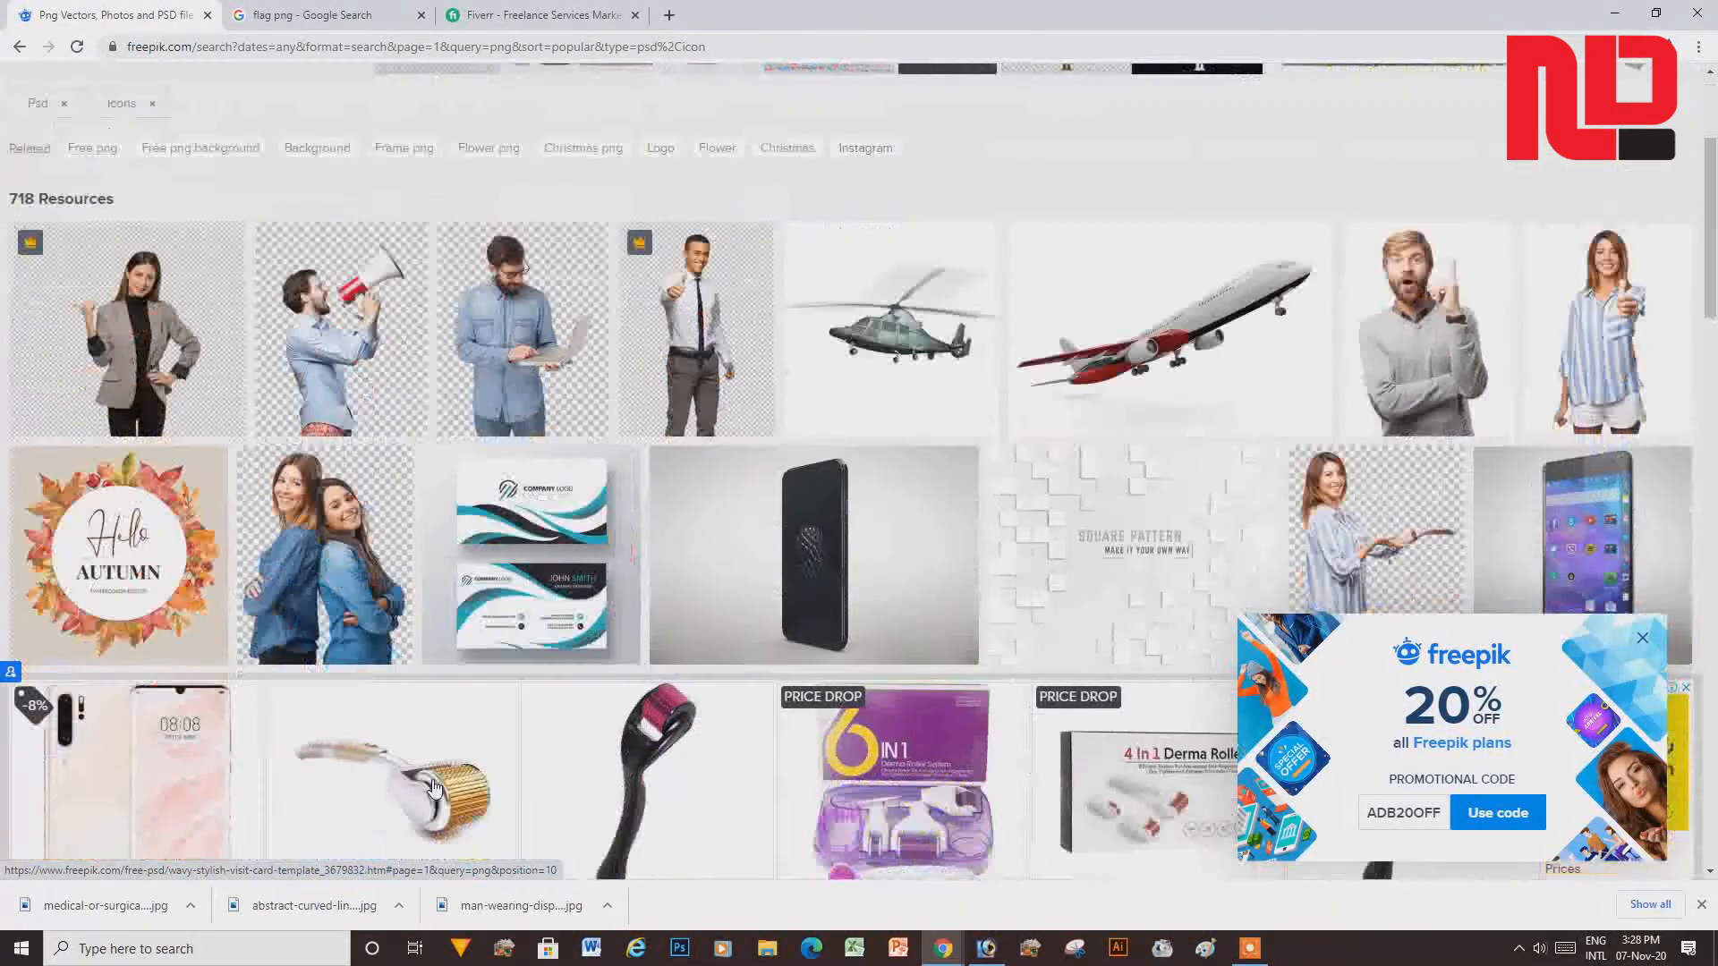
{"action": "scroll", "coordinate": [448, 774], "scroll_direction": "up", "scroll_amount": 2}
{"action": "scroll", "coordinate": [443, 565], "scroll_direction": "up", "scroll_amount": 1}
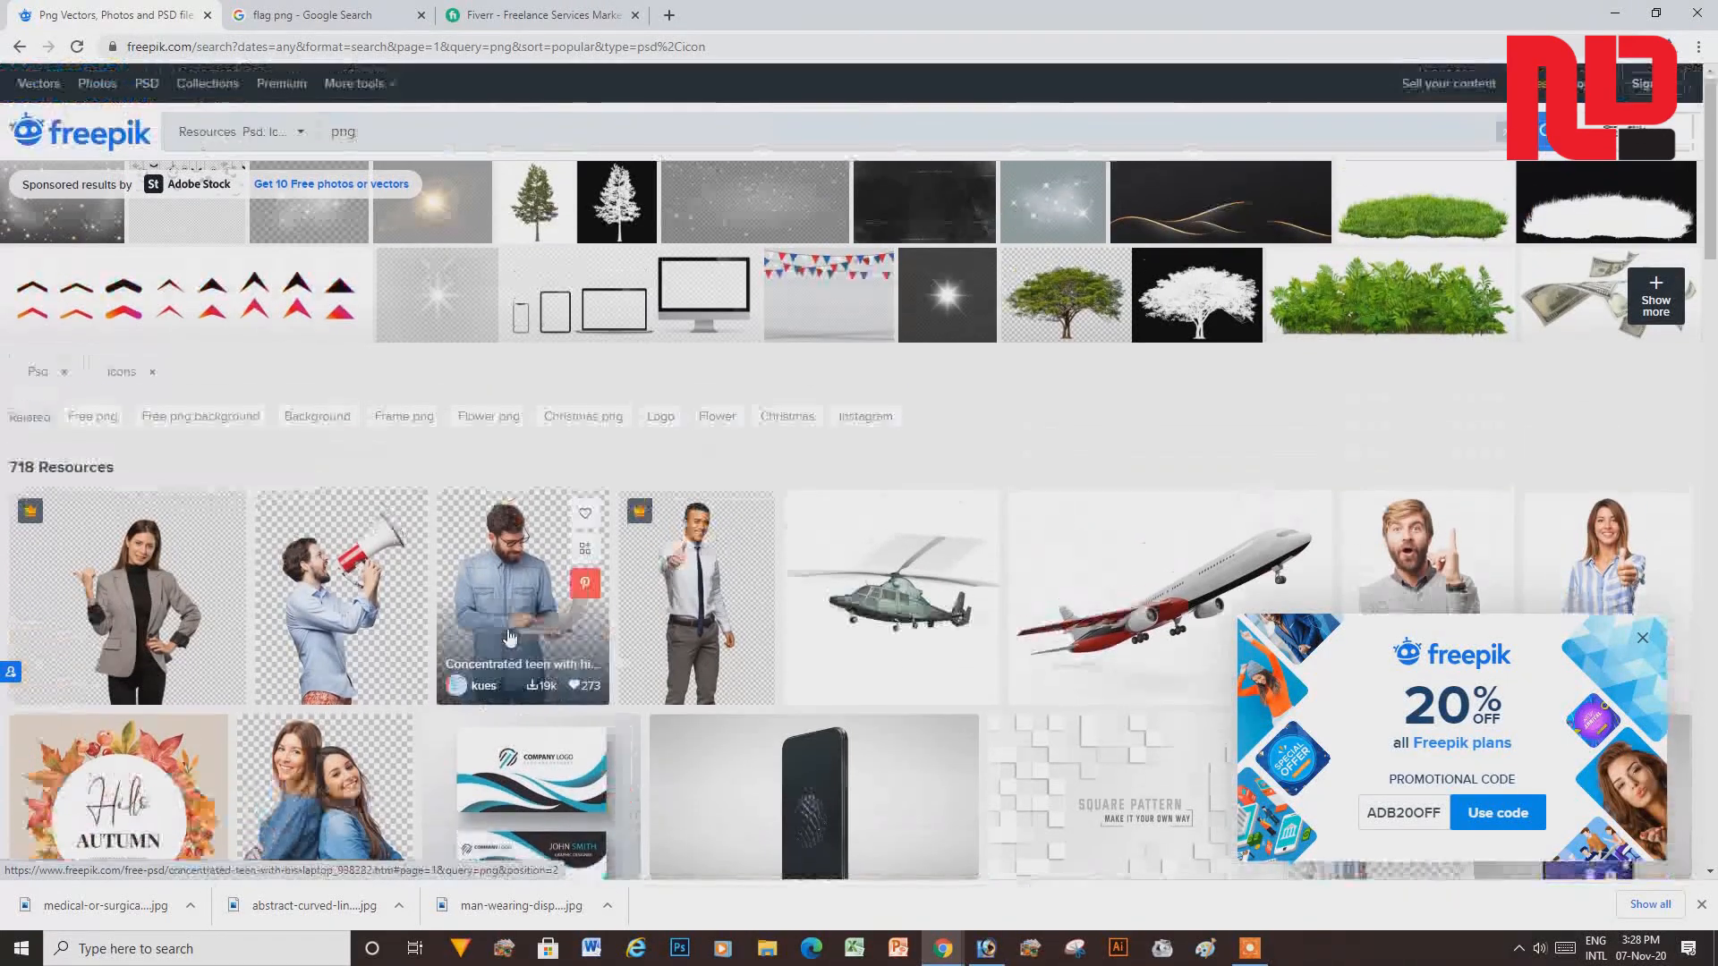
{"action": "double_click", "coordinate": [366, 137]}
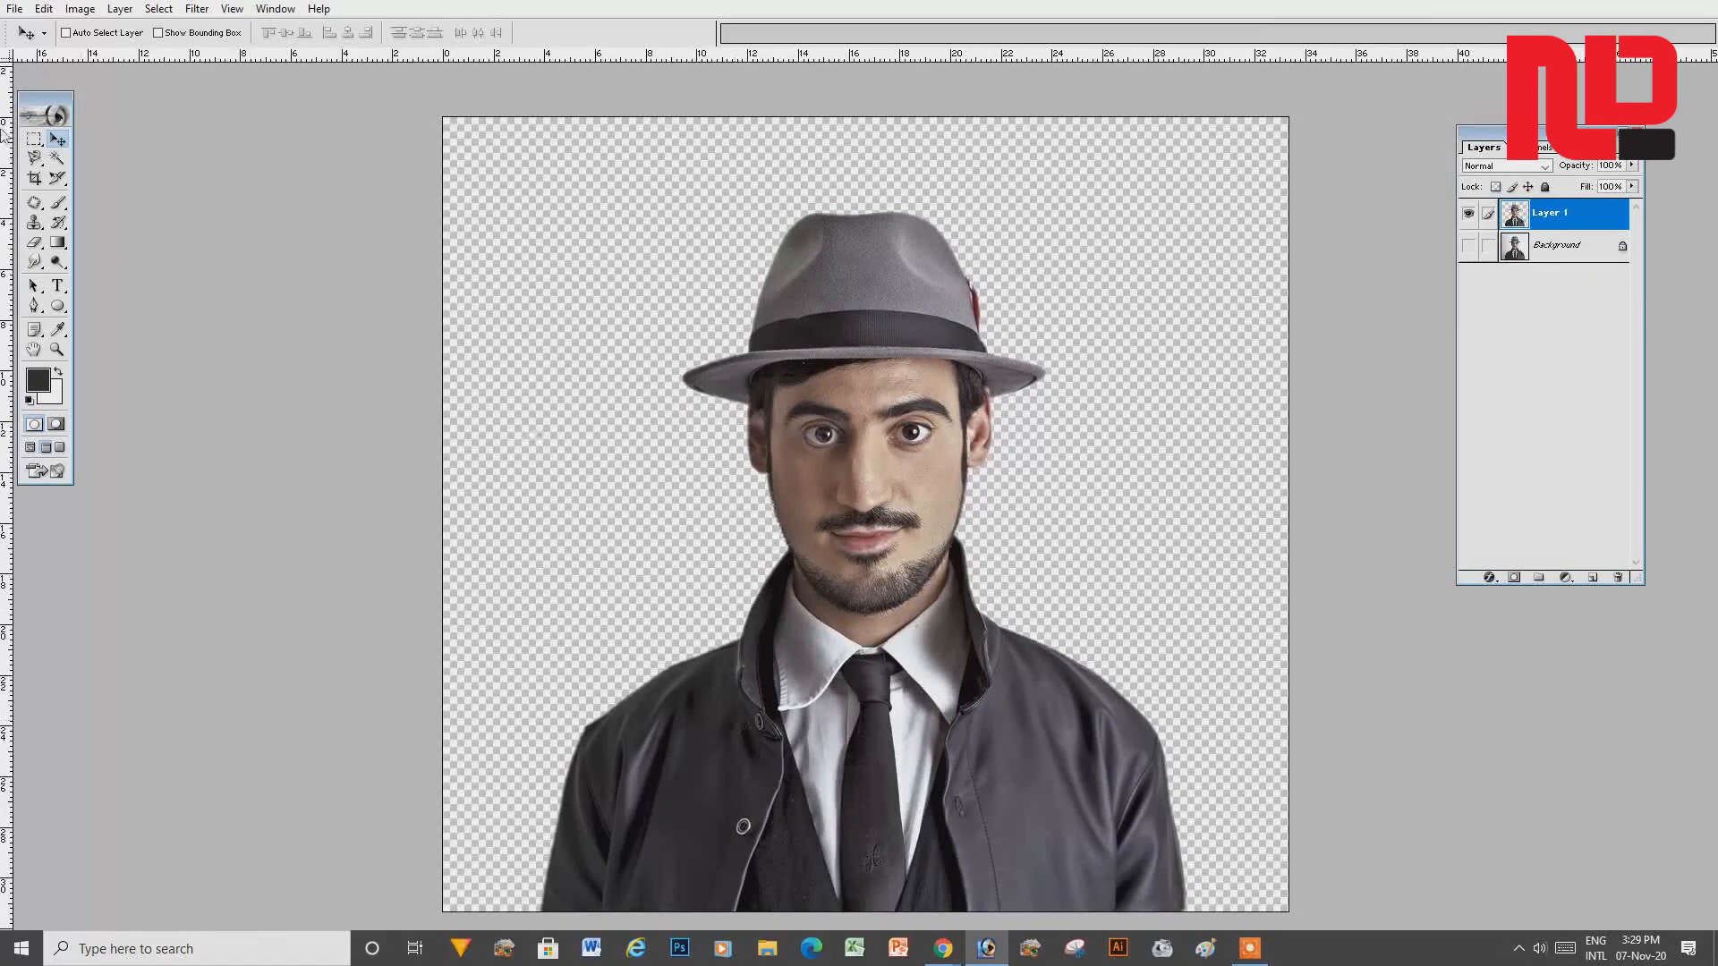
- Activate the Magic Wand and Pen tools in turn, ending with the Magnetic Lasso Tool as the active tool
{"action": "left_click", "coordinate": [57, 158]}
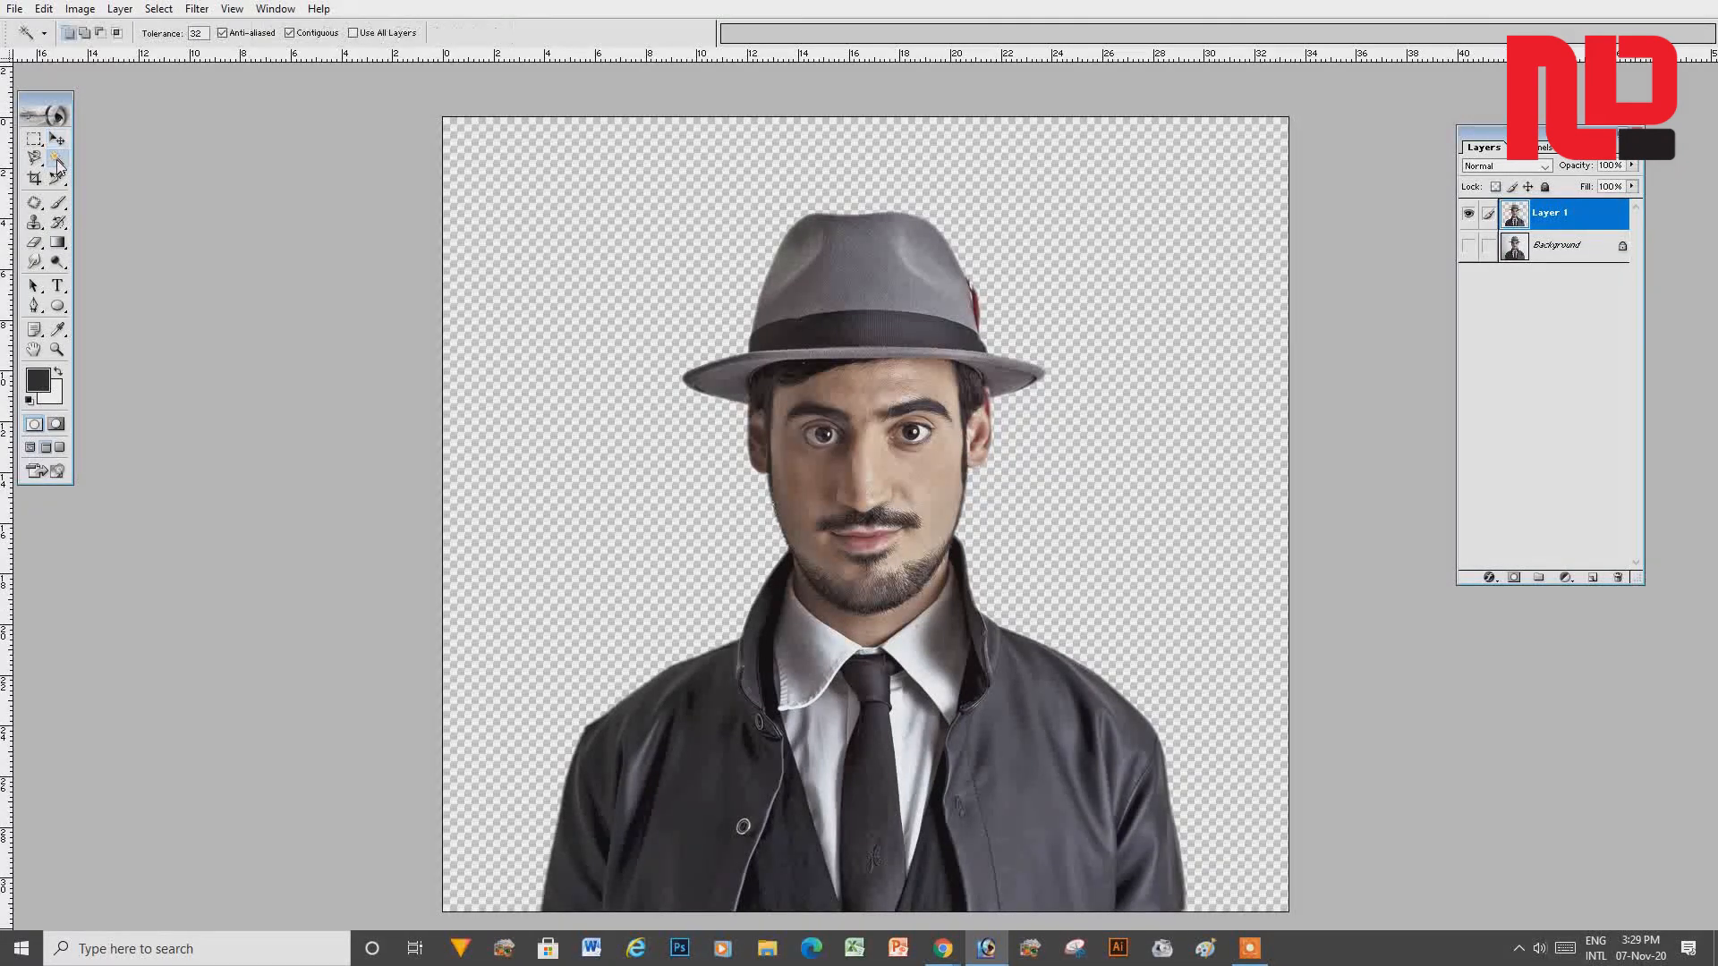
{"action": "left_click", "coordinate": [34, 305]}
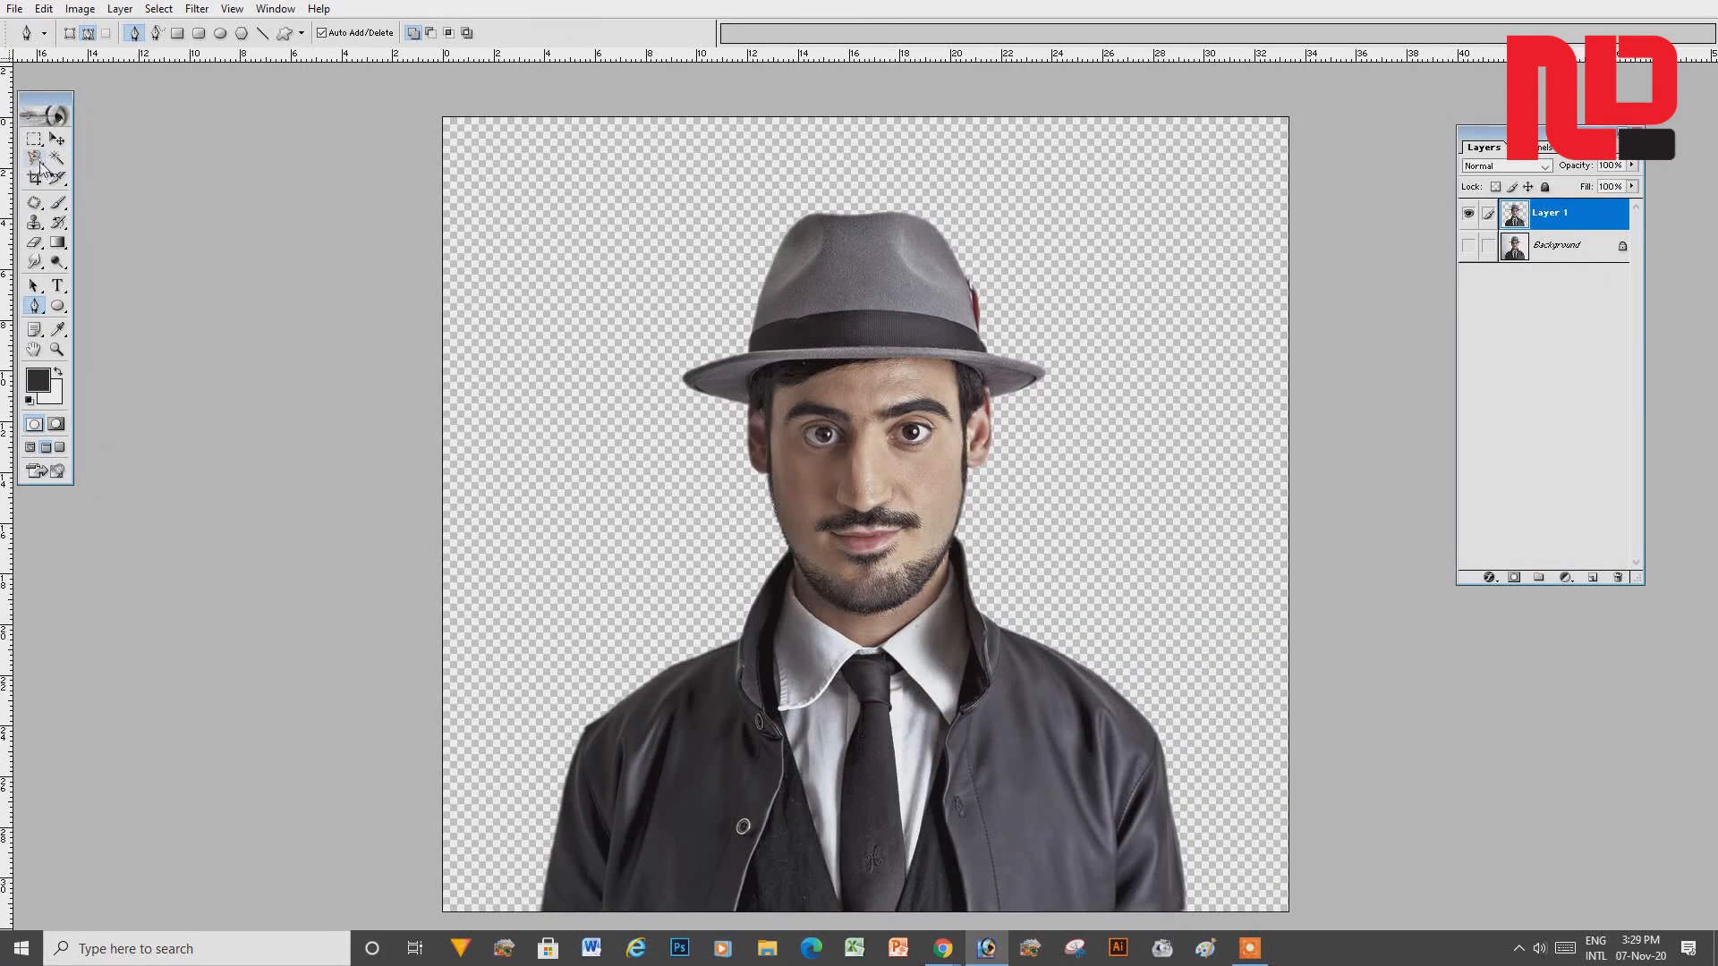
{"action": "left_click", "coordinate": [37, 163]}
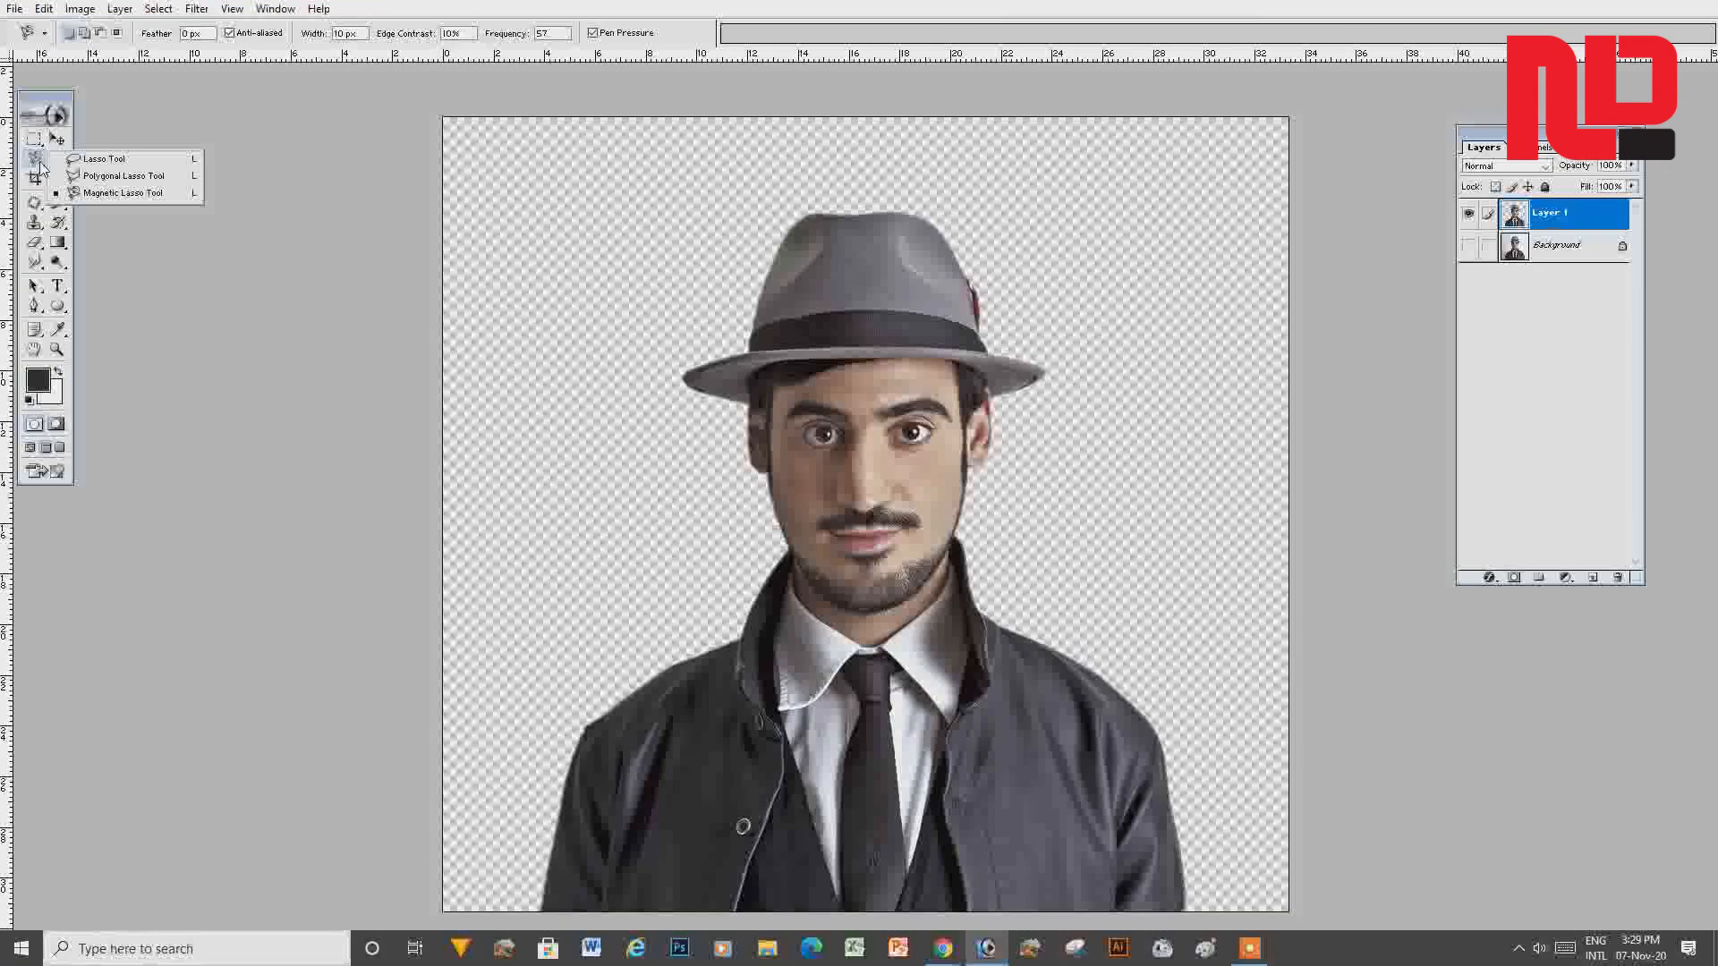
{"action": "left_click", "coordinate": [135, 194]}
- Make the Background layer visible and try a Magnetic Lasso outline from the coat's lower-left edge, with the Layers palette hidden
{"action": "left_click", "coordinate": [1468, 245]}
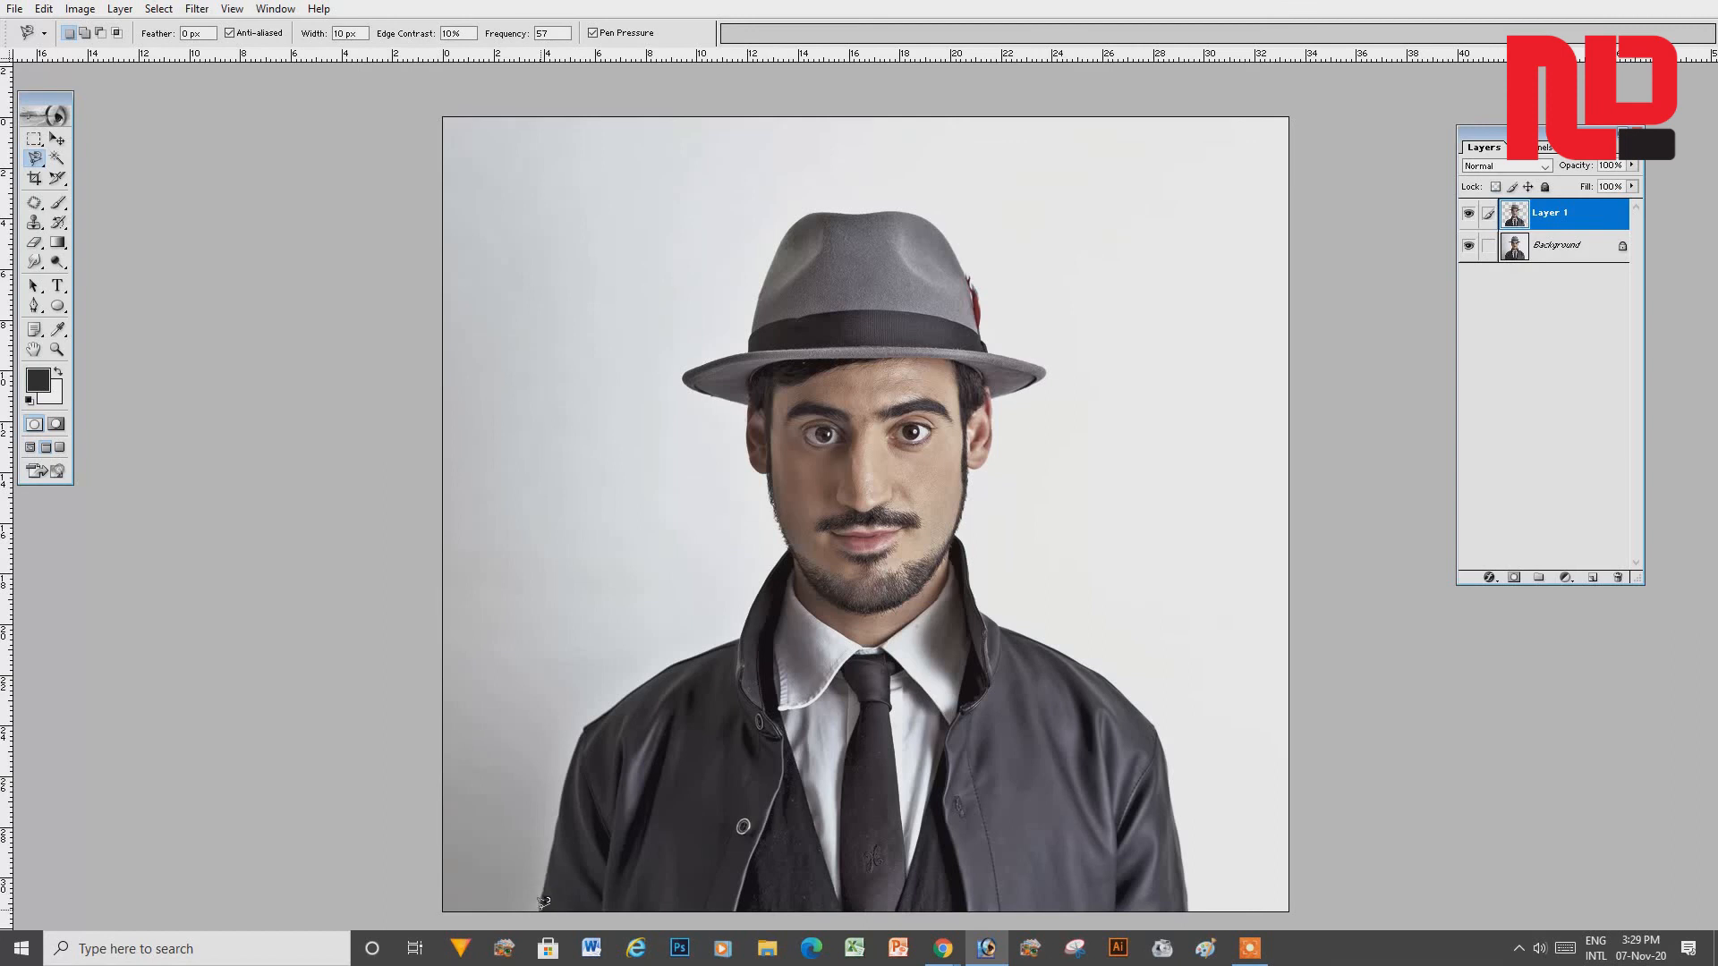
{"action": "left_click", "coordinate": [540, 902]}
{"action": "key", "text": "shift+Tab"}
{"action": "key", "text": "Escape"}
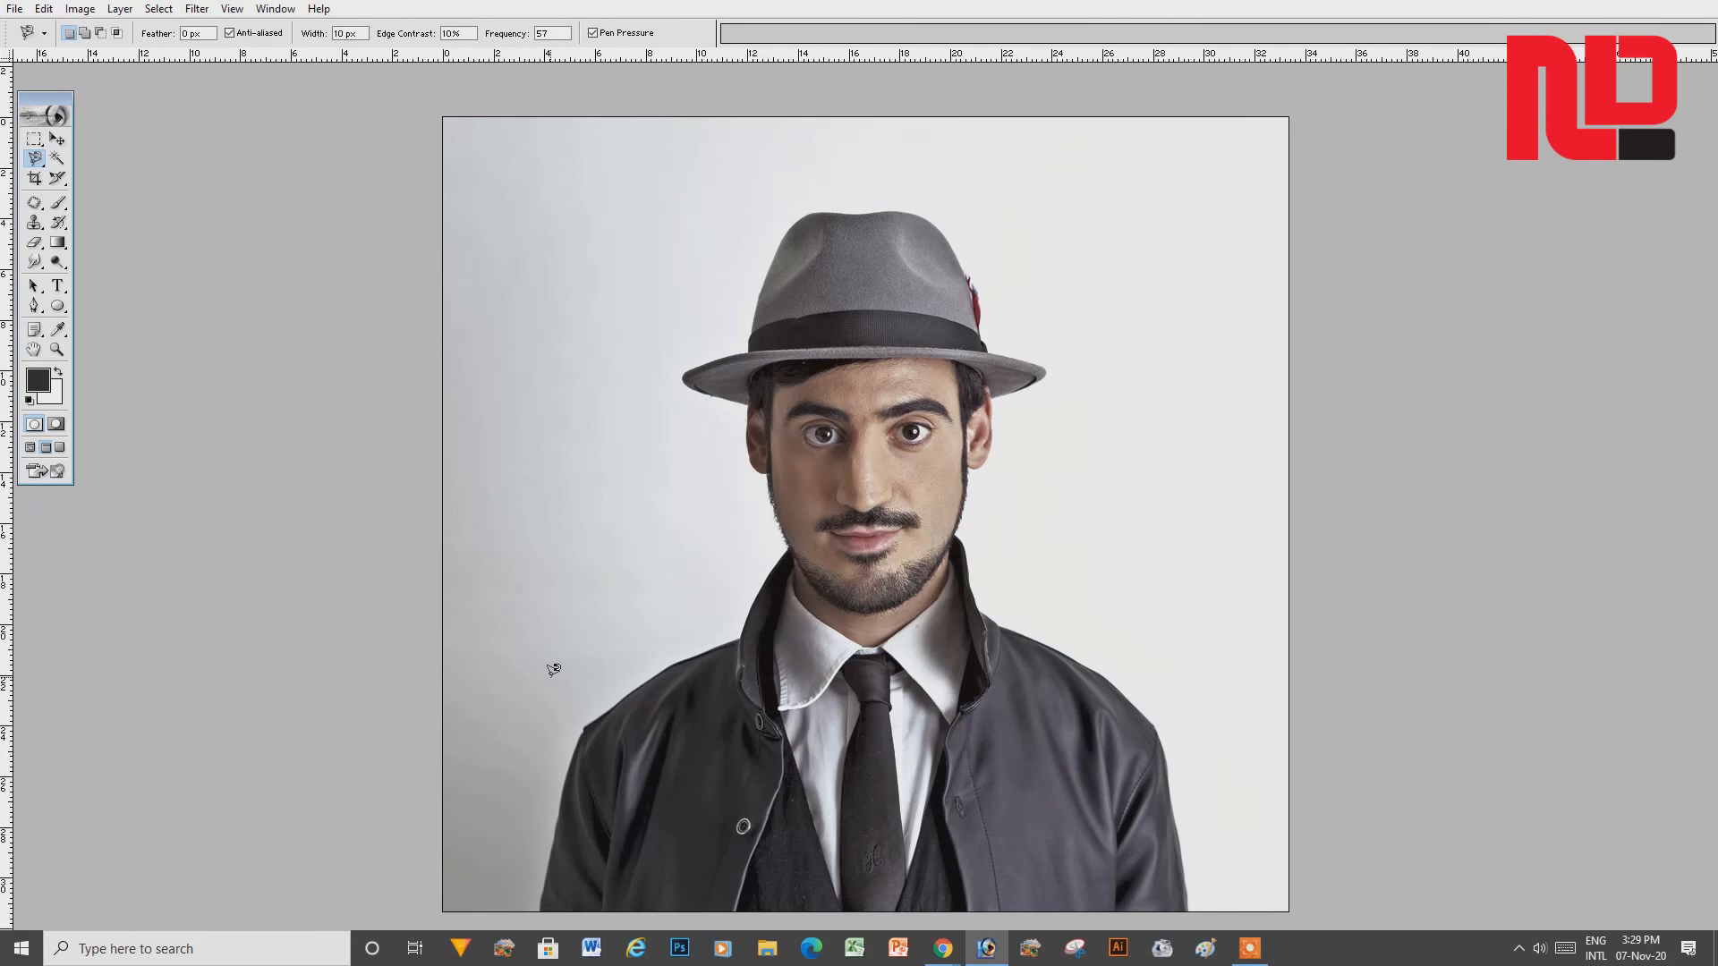
{"action": "left_click", "coordinate": [1263, 937]}
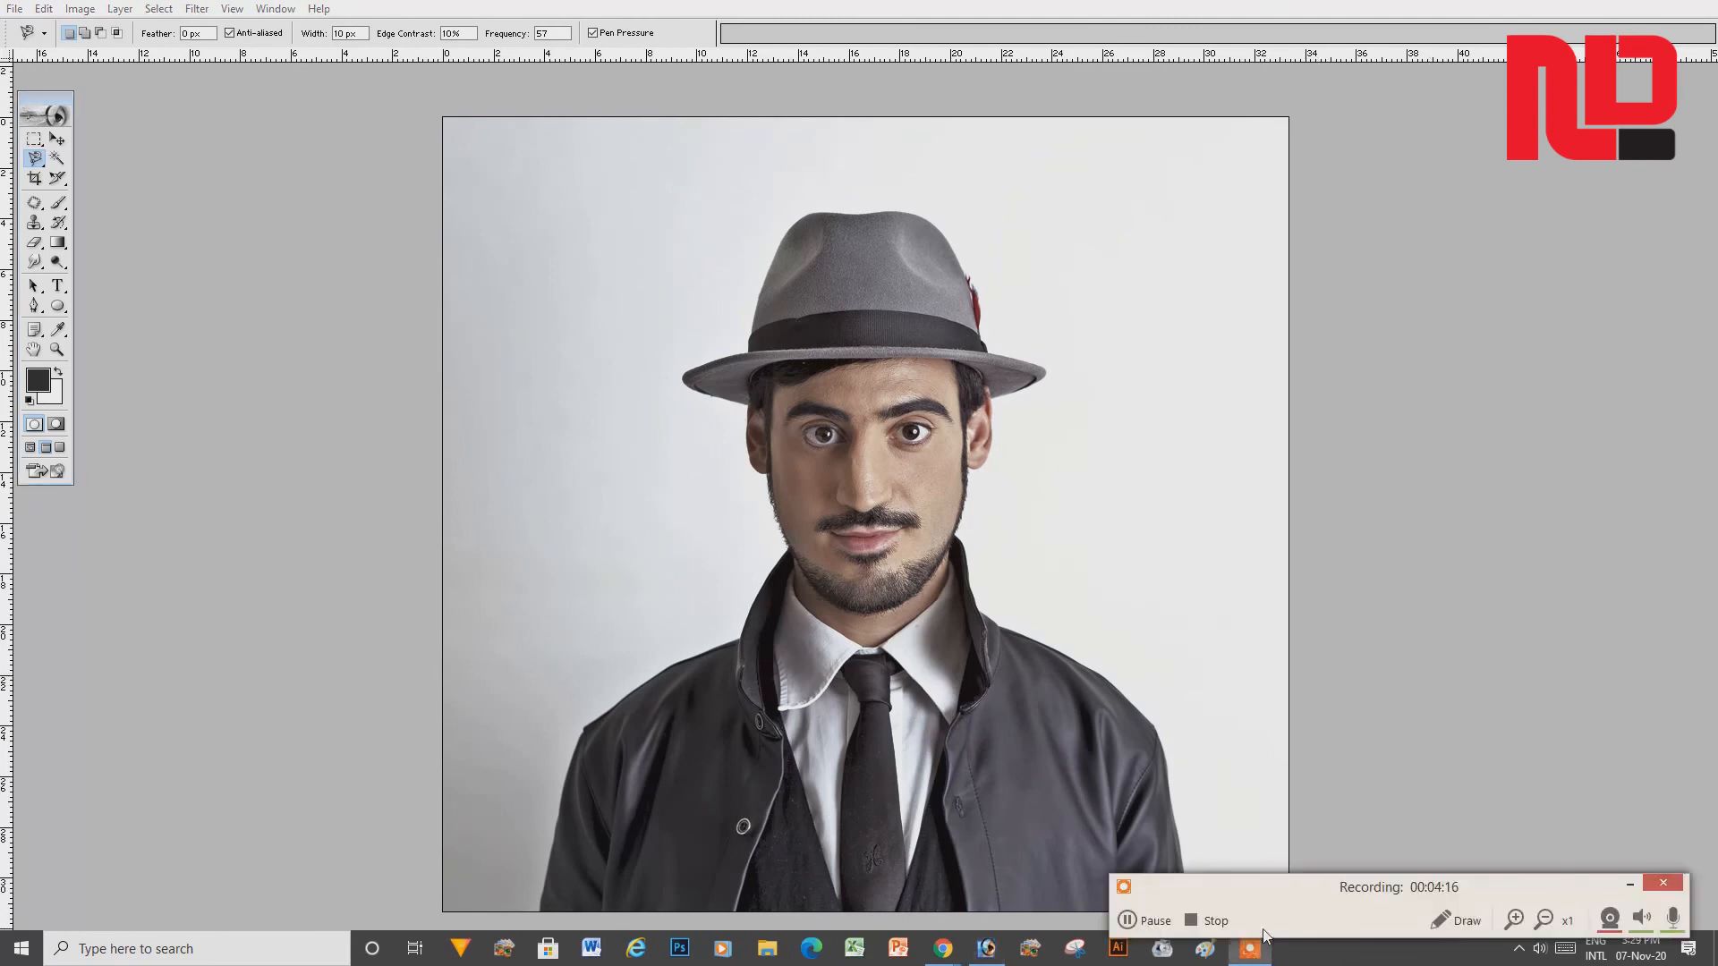